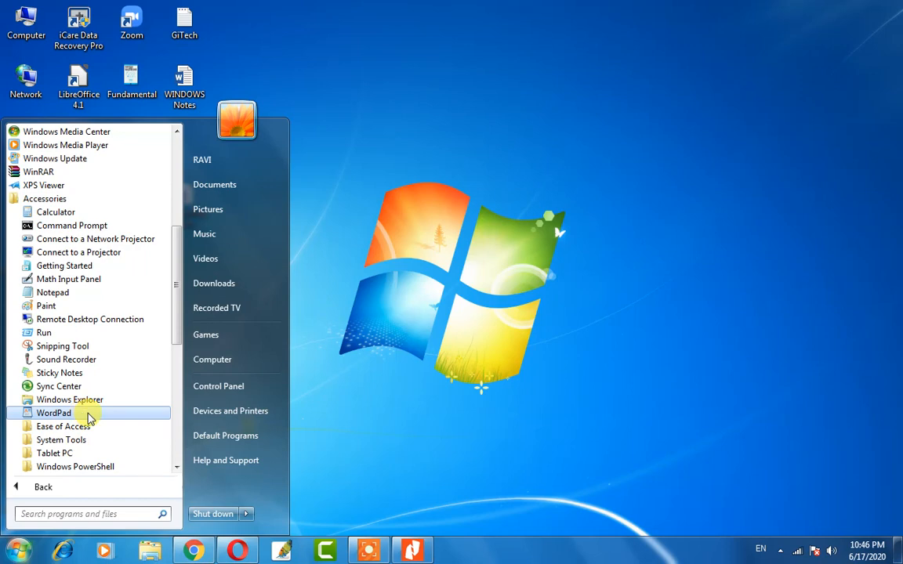
Start WordPad from Accessories, place the caret on the blank page, and close it again.
left_click(89, 417)
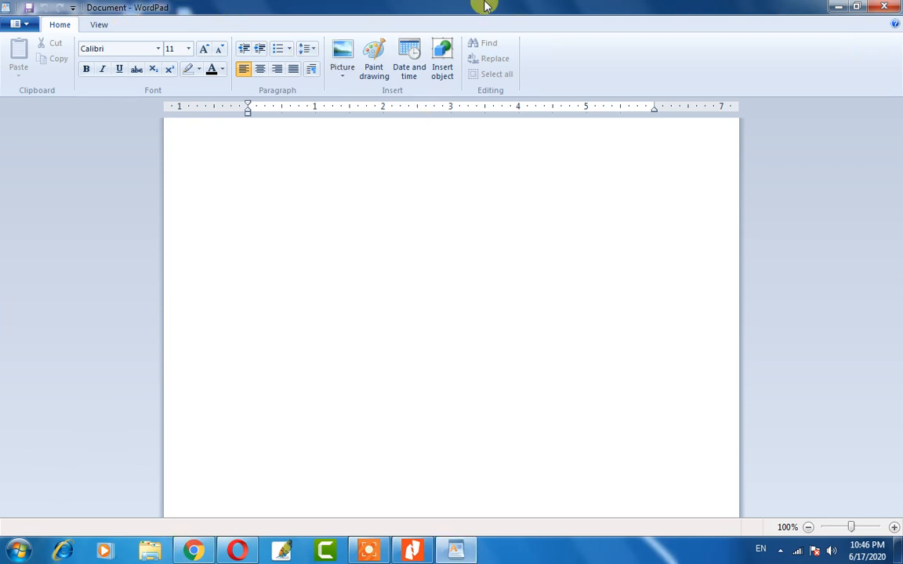
left_click(617, 233)
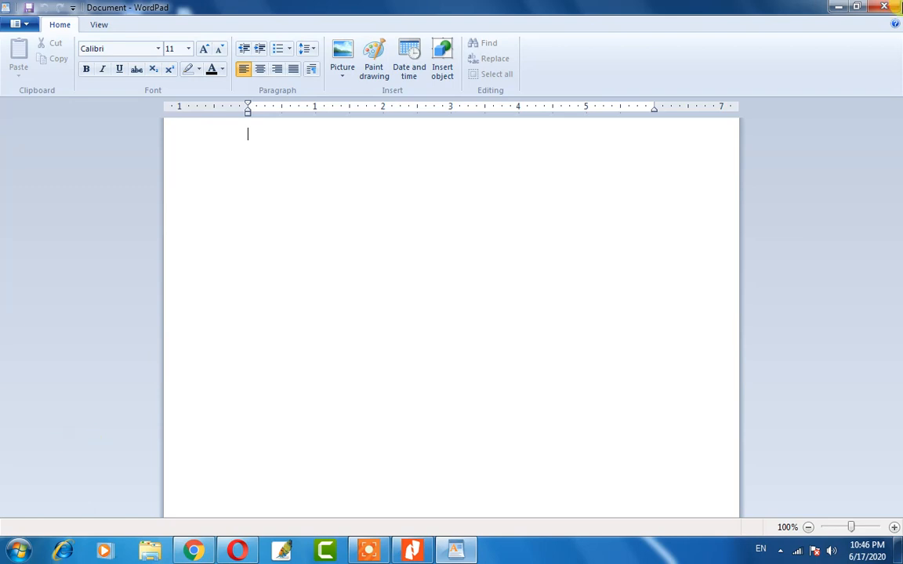
left_click(895, 9)
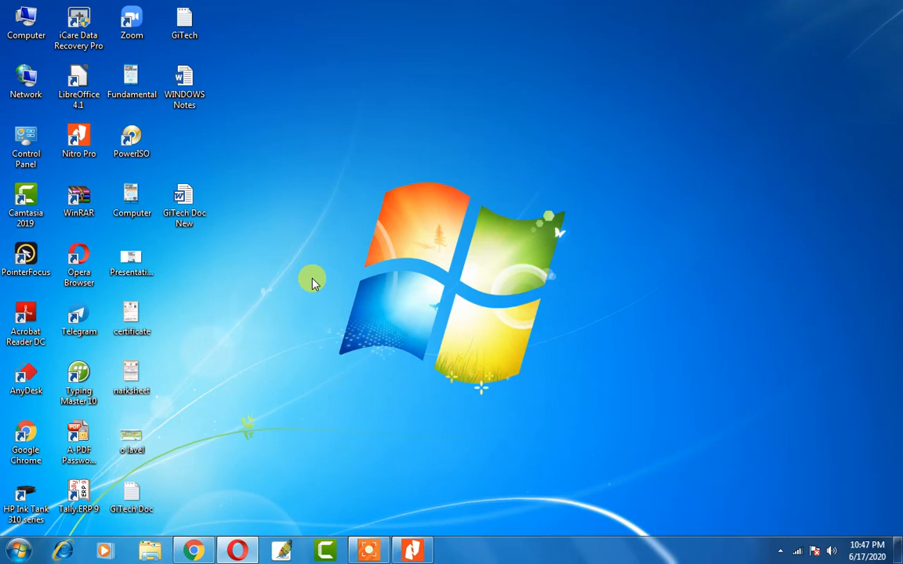
key("super+r")
Relaunch WordPad by entering 'Wordpad' in the Run box, then close it with Alt+F4.
key("BackSpace")
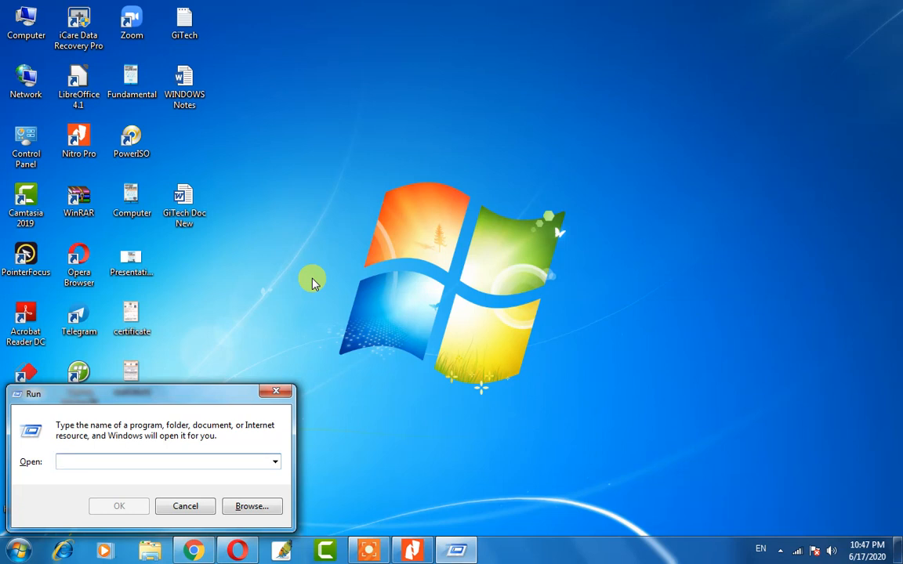
type("Wordpad")
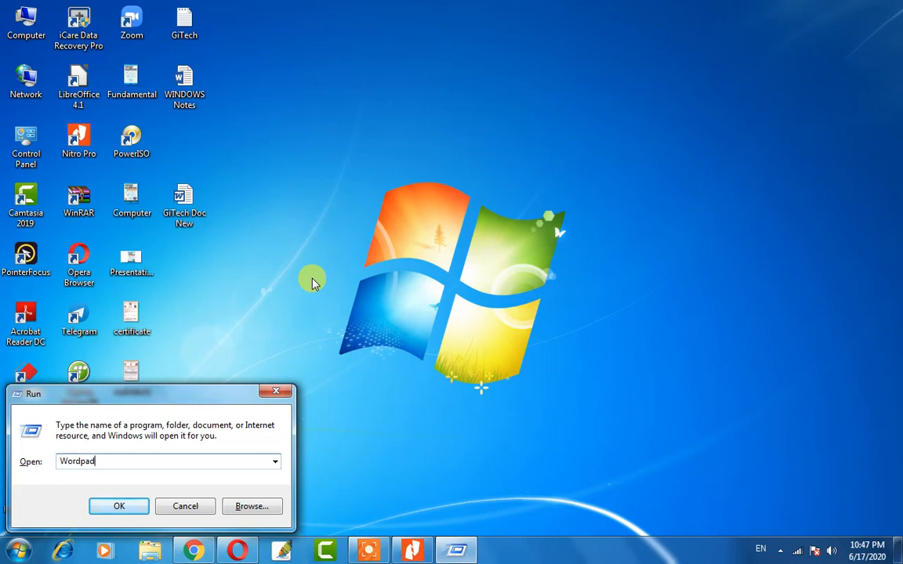
key("Return")
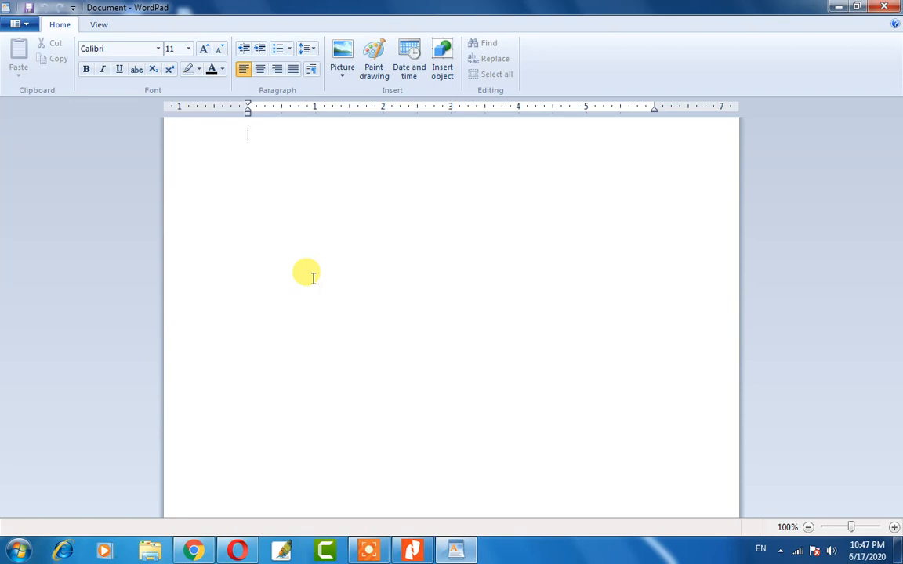
key("alt")
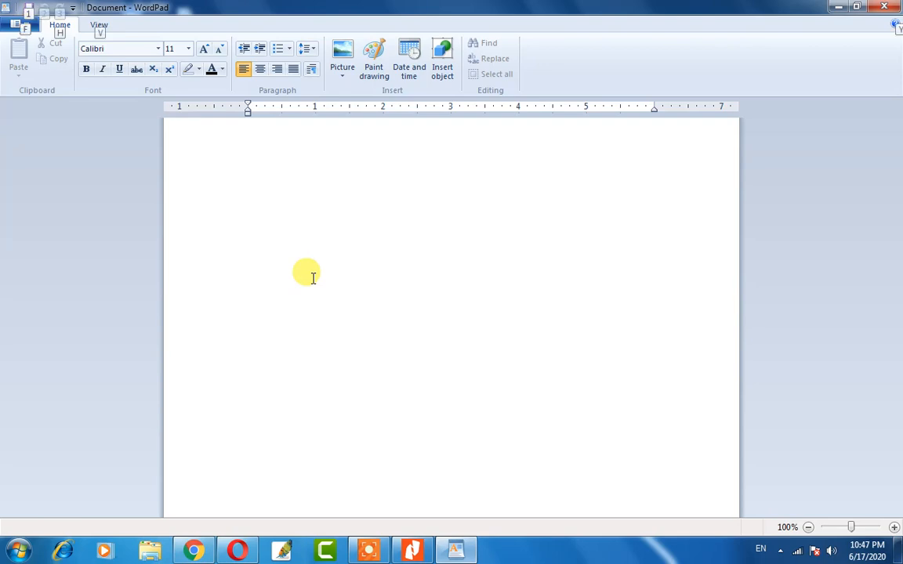
key("alt+F4")
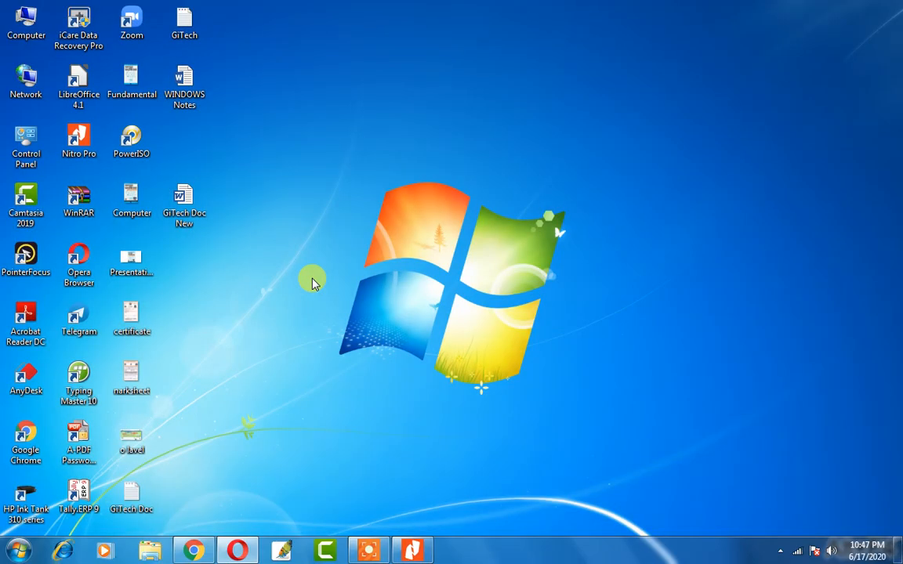
Open WordPad by searching 'word' from Start, then send it away to show the desktop.
left_click(17, 552)
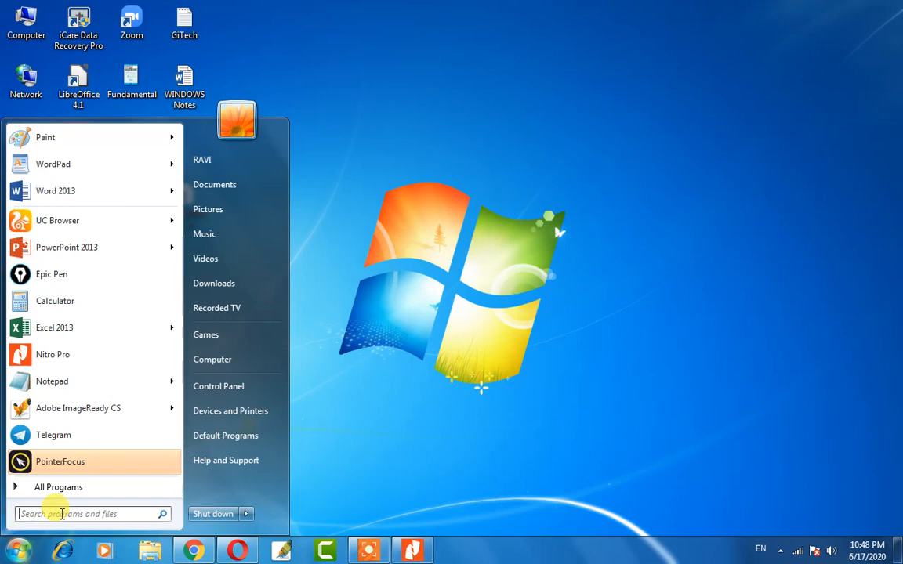
type("word")
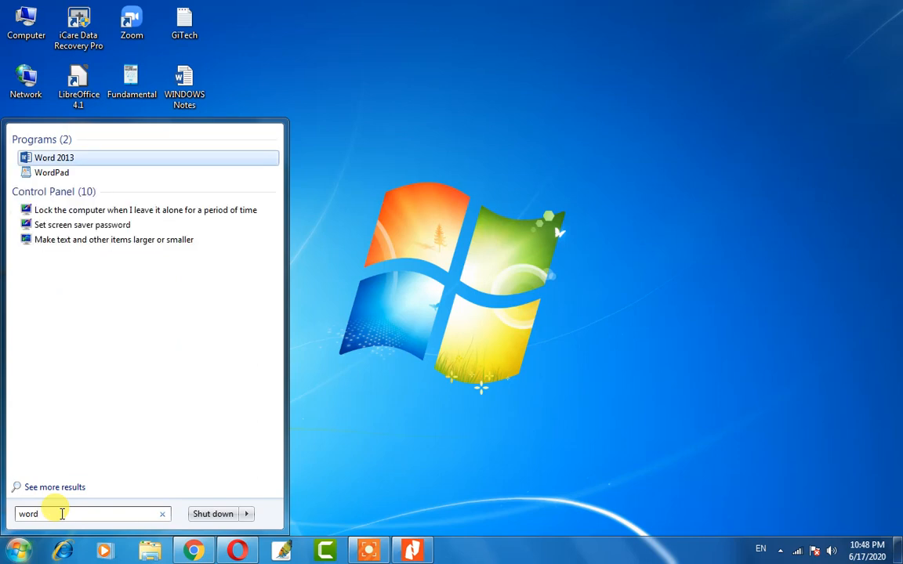
key("Down")
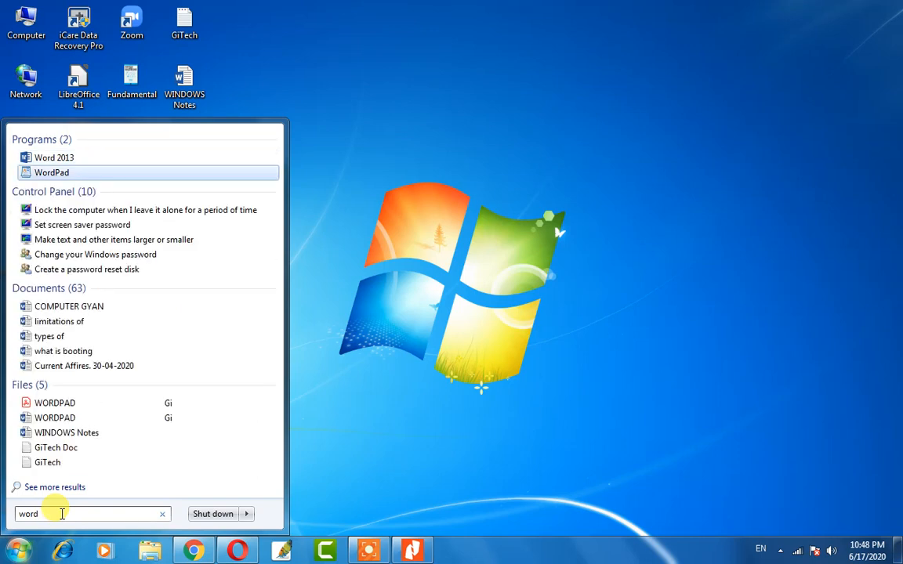
key("Return")
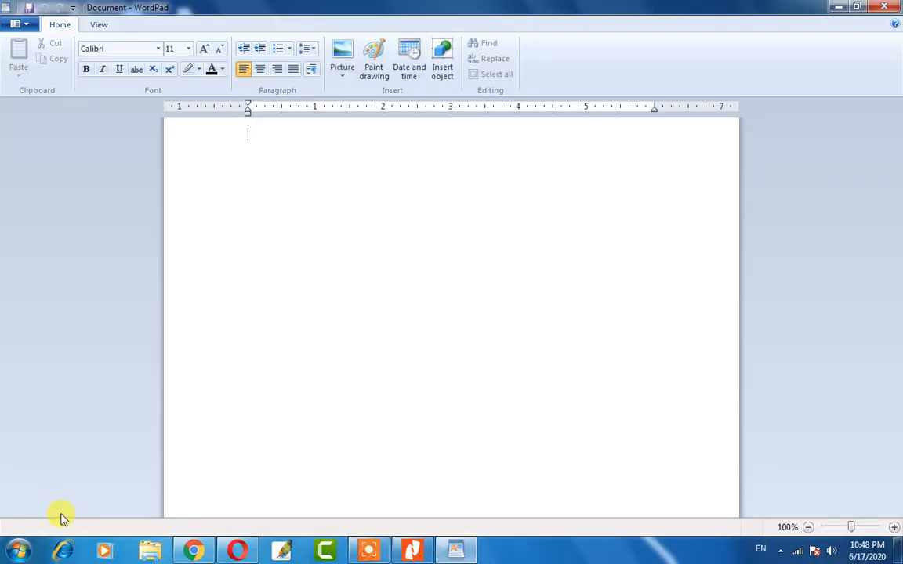
key("super+d")
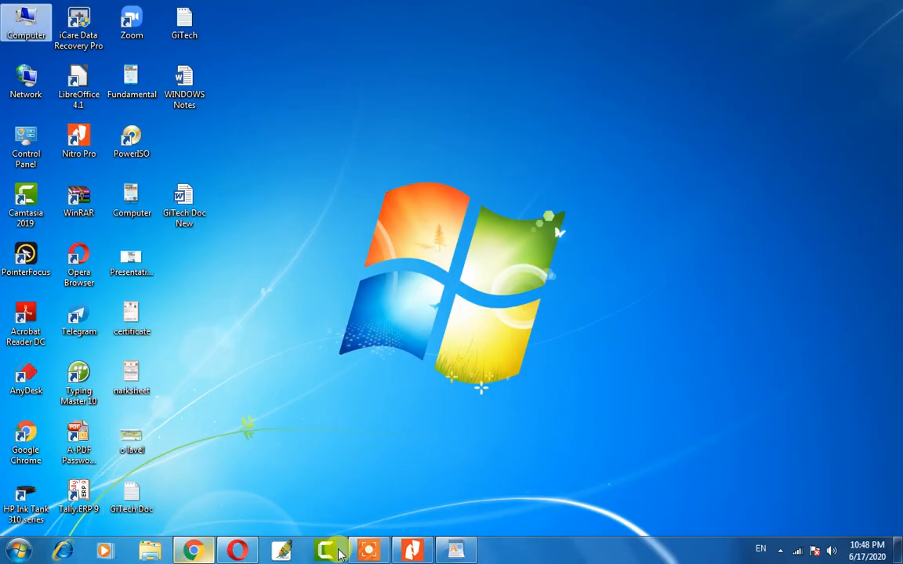
Bring Nitro Pro's Gi.pdf forward and scroll to the Elements of WordPad Windows list.
left_click(413, 551)
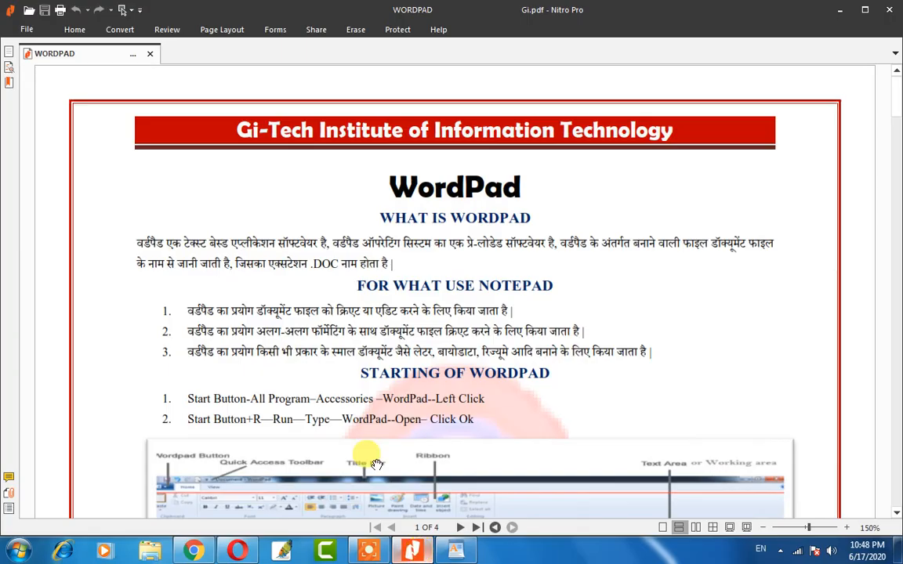
scroll(510, 412, "down", 2)
scroll(494, 408, "down", 5)
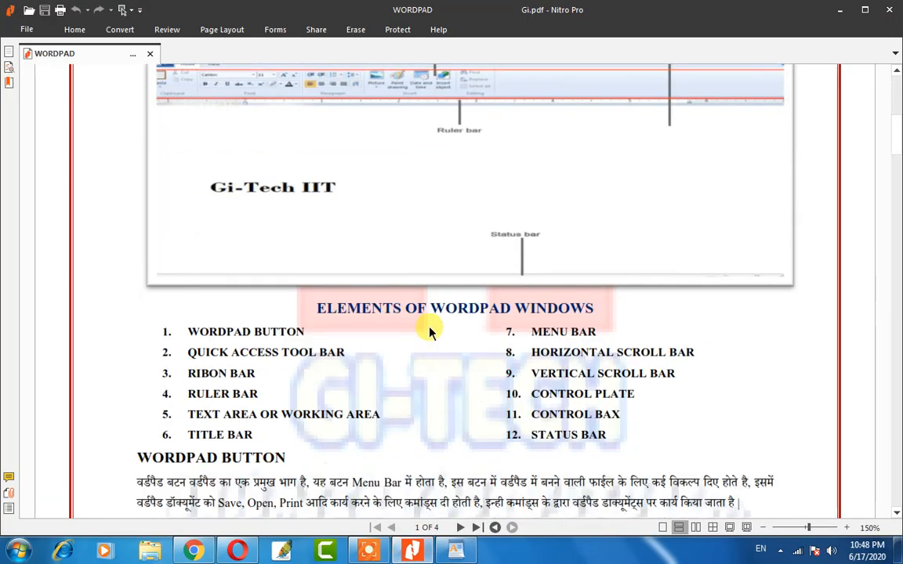
scroll(430, 337, "down", 1)
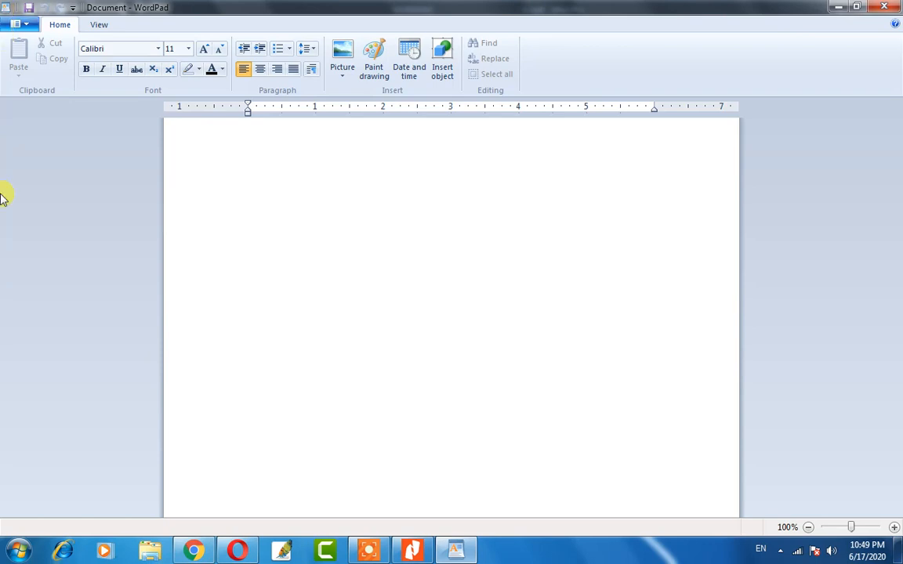
left_click(837, 11)
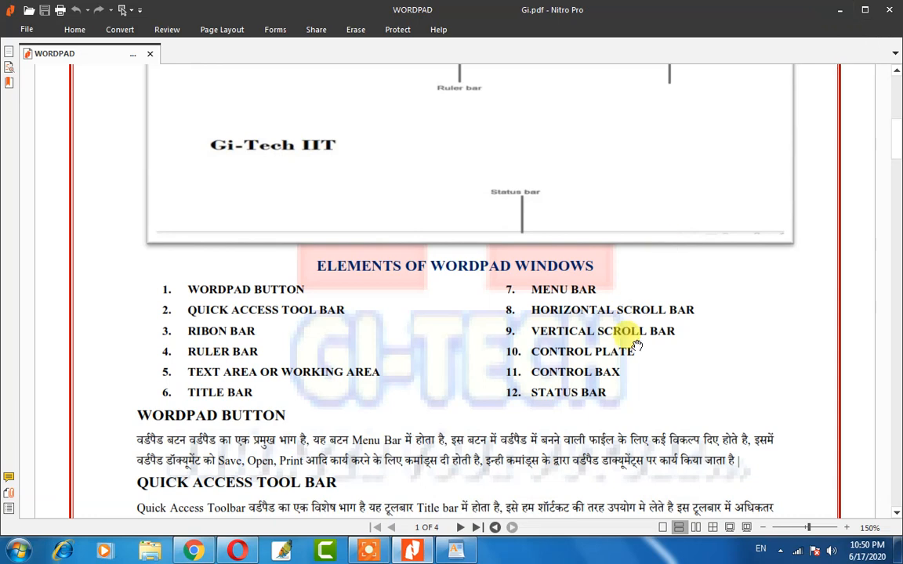
left_click(453, 551)
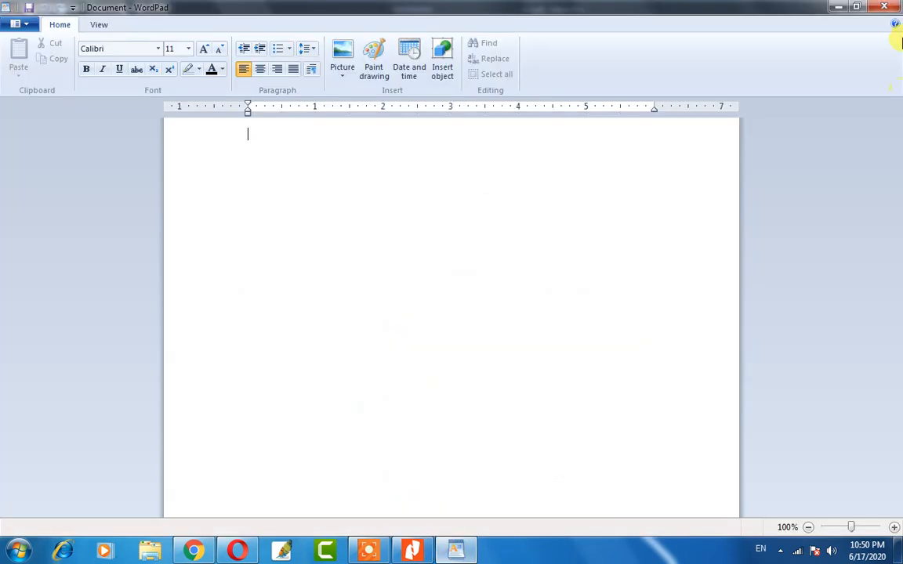
left_click(858, 8)
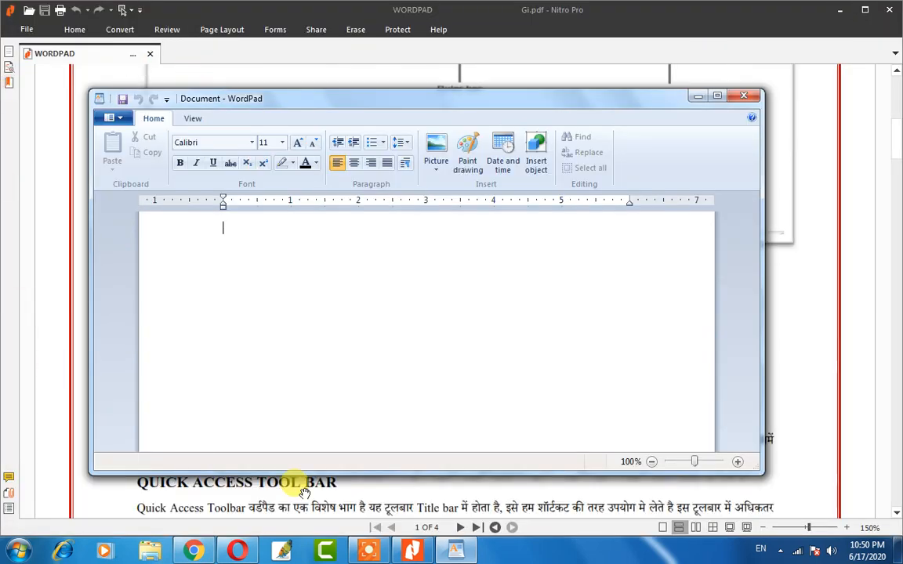
left_click(716, 98)
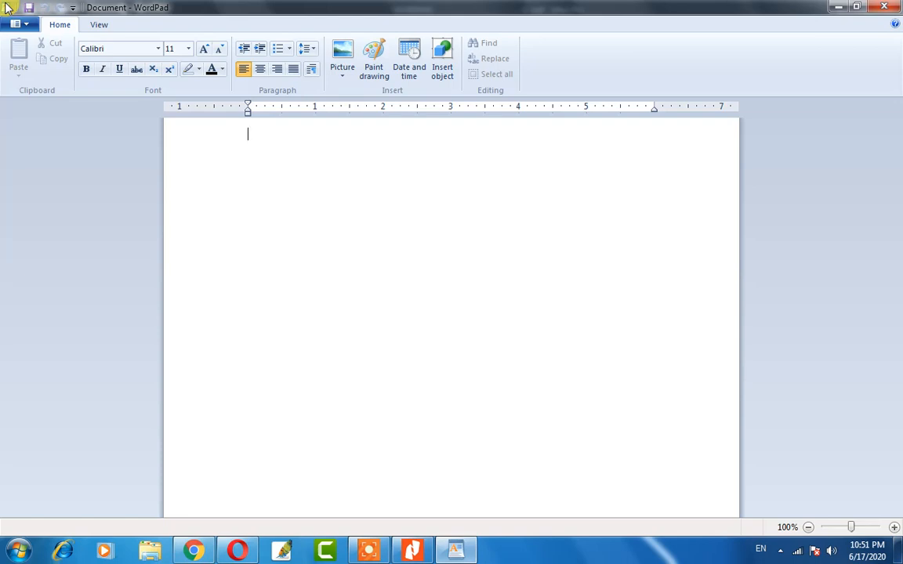
left_click(6, 8)
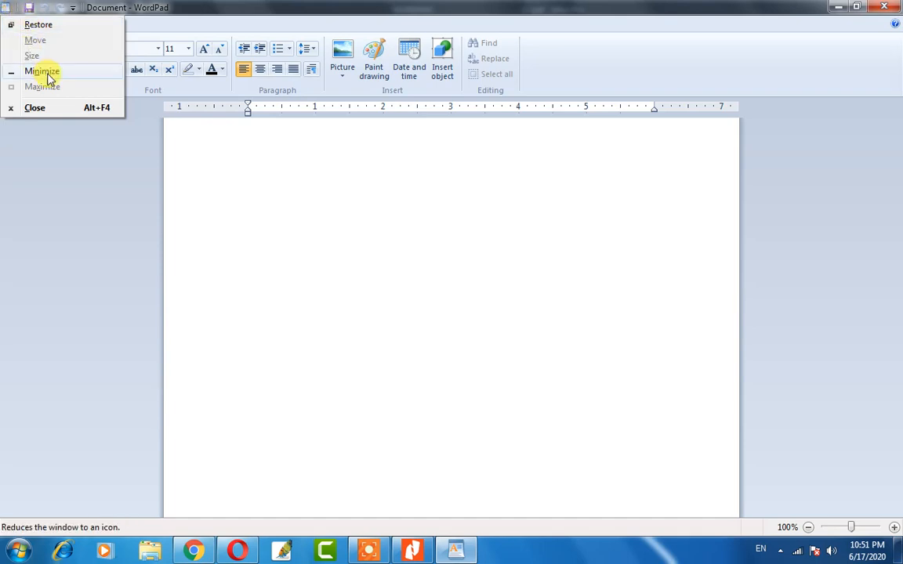
left_click(7, 10)
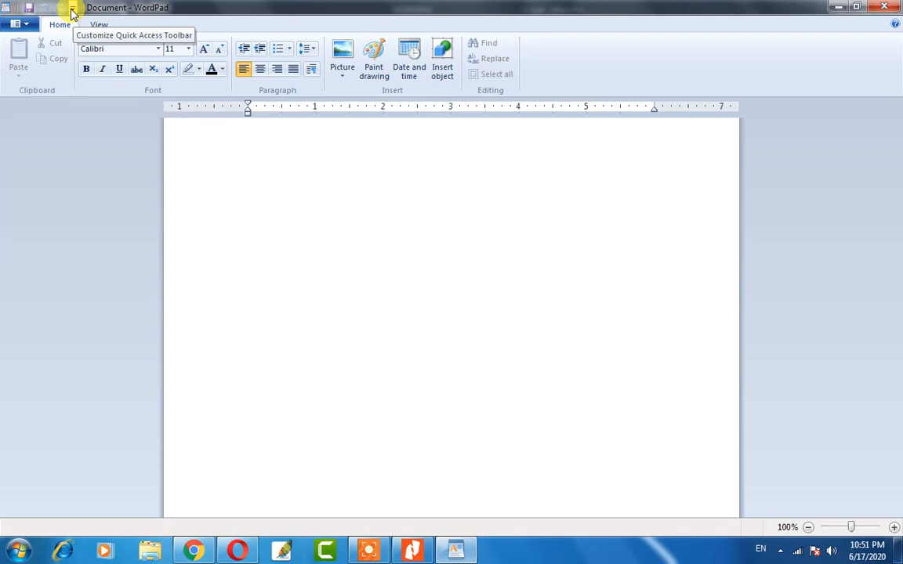
Toggle Save on and off, then remove Undo and Redo from the Quick Access Toolbar.
left_click(72, 10)
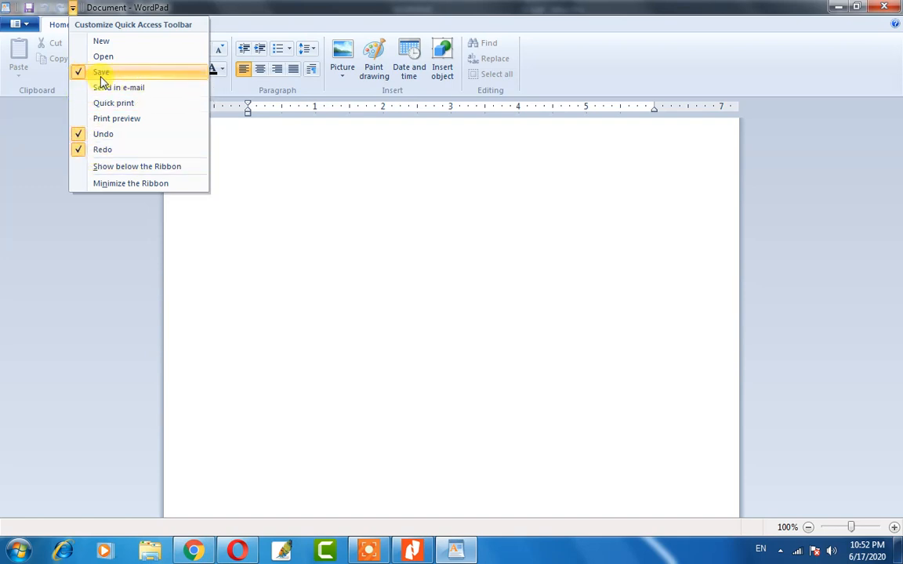
left_click(110, 151)
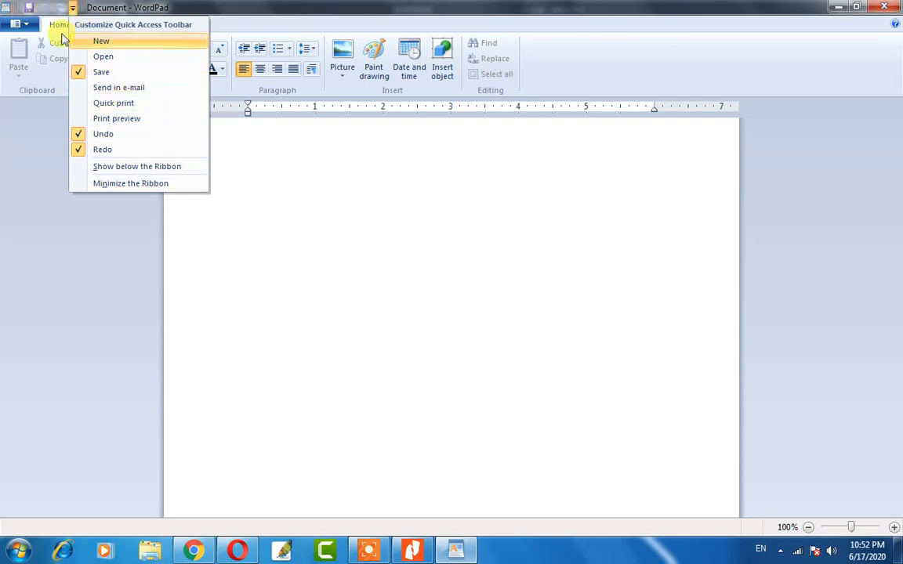
left_click(84, 72)
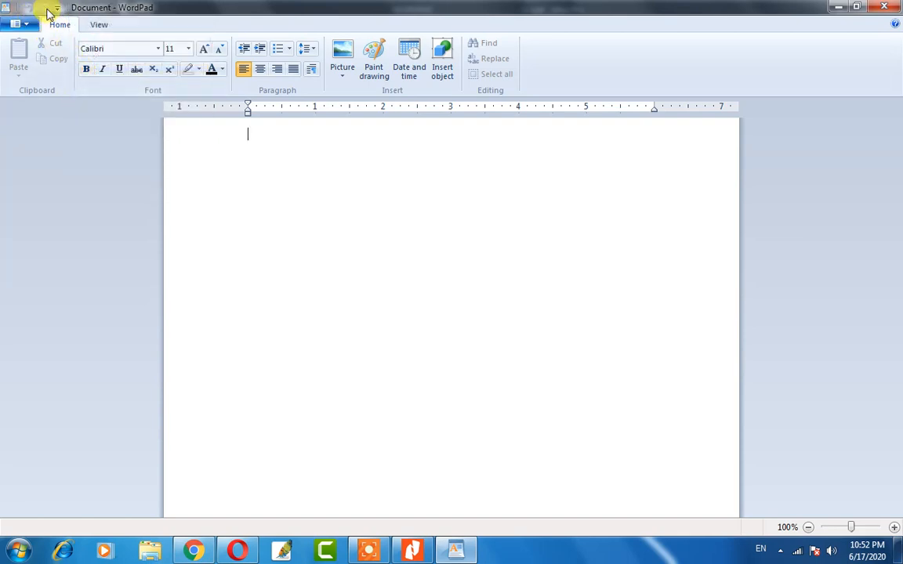
left_click(59, 8)
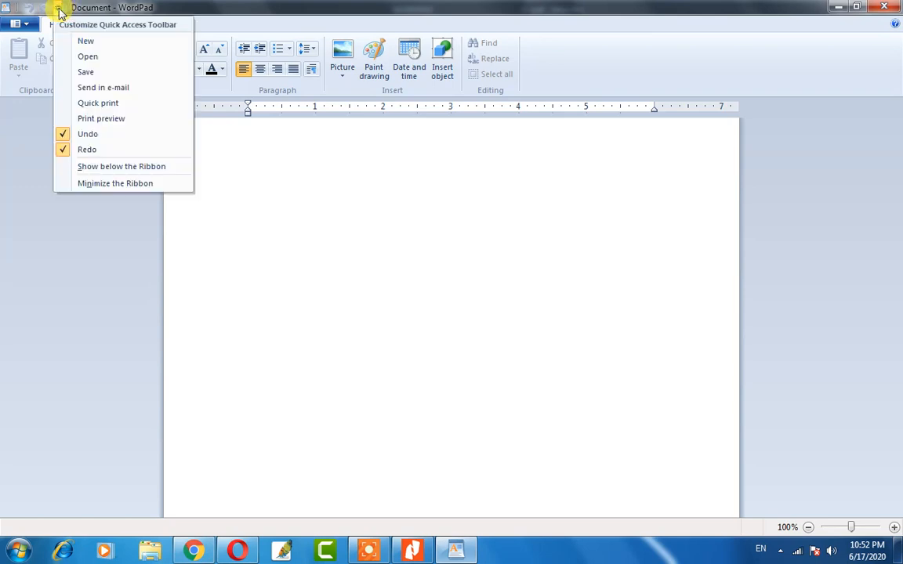
left_click(71, 137)
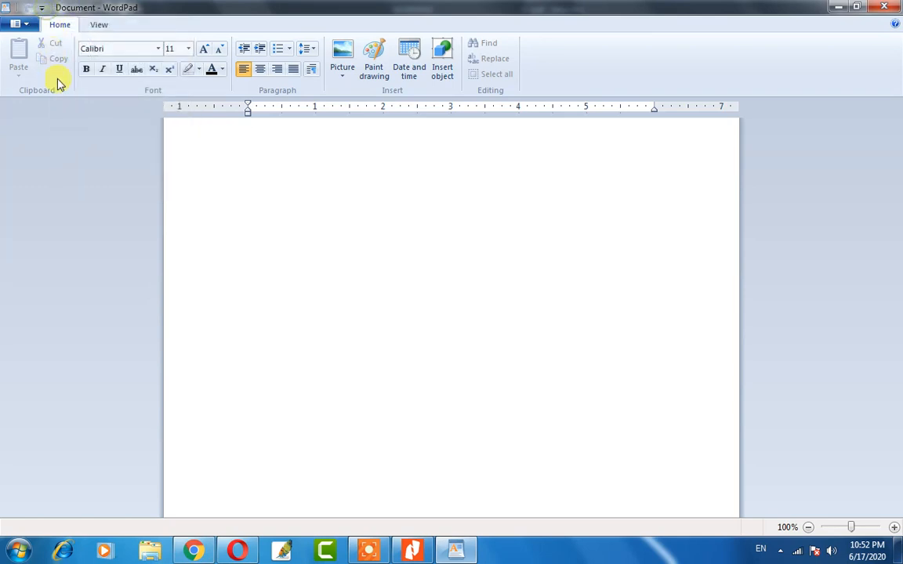
left_click(42, 7)
left_click(52, 149)
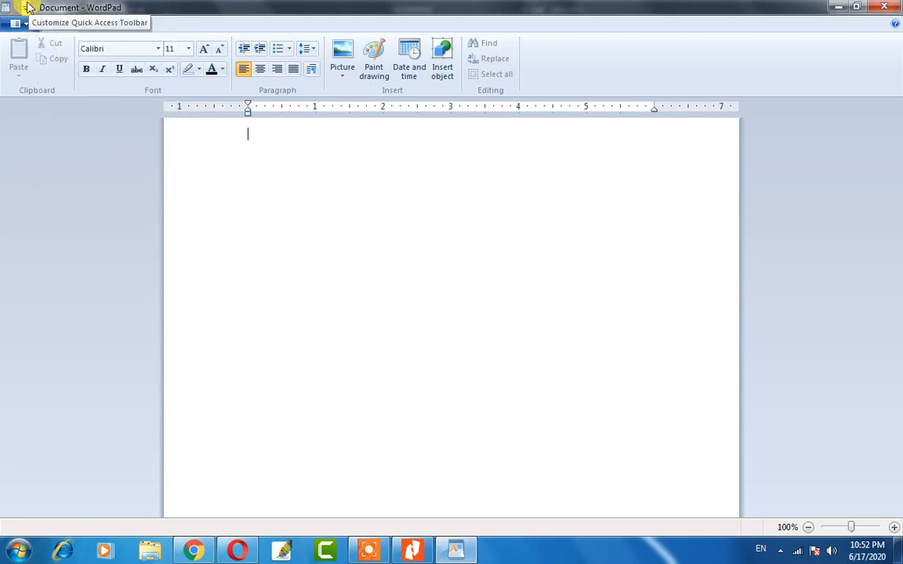
Add New, Open, Save, E-mail, Quick print, Print preview, Undo and Redo to the Quick Access Toolbar.
left_click(26, 7)
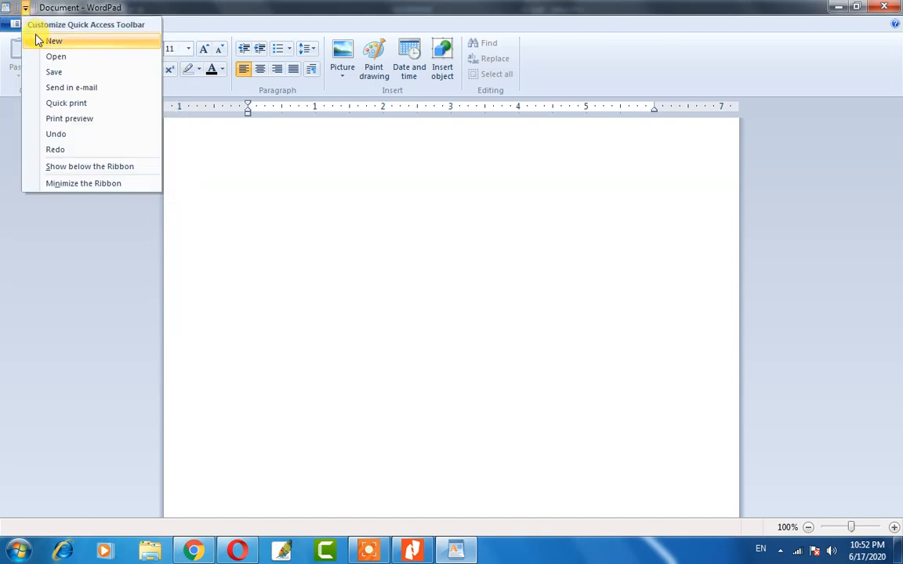
left_click(36, 44)
left_click(41, 7)
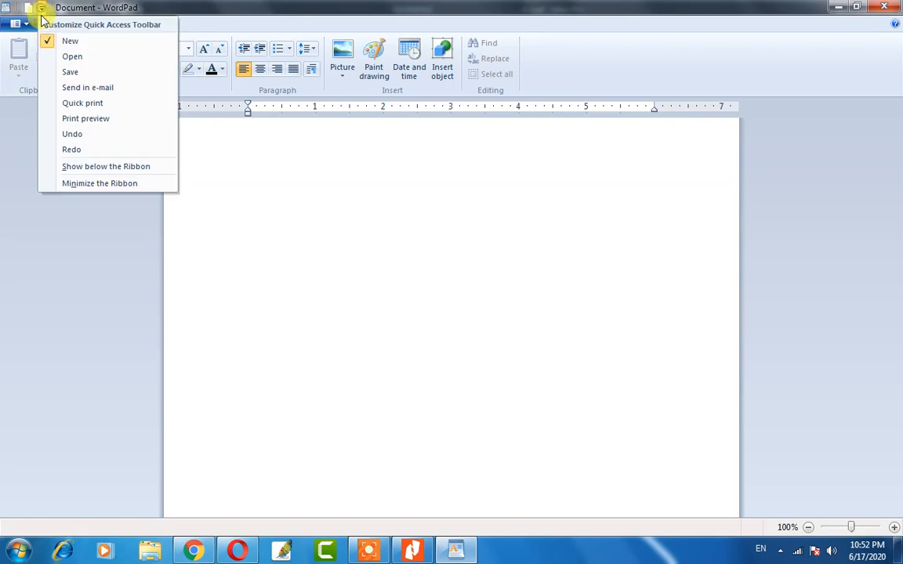
left_click(42, 58)
left_click(56, 7)
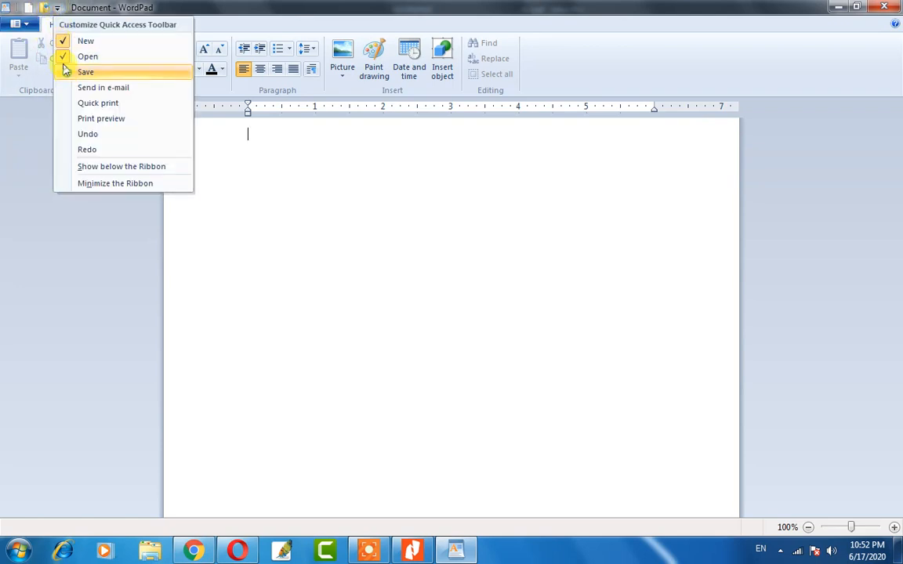
left_click(64, 71)
left_click(72, 7)
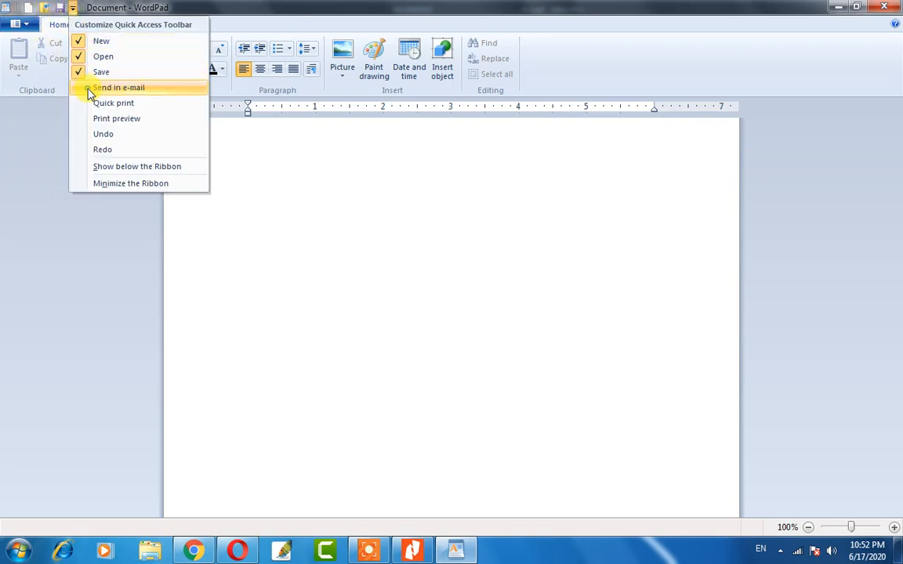
left_click(89, 87)
left_click(88, 7)
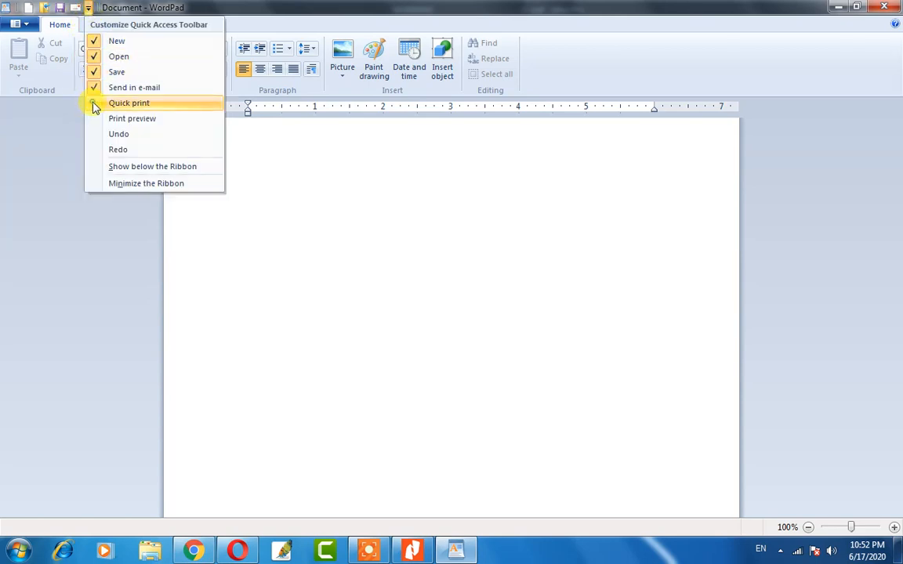
left_click(94, 105)
left_click(103, 7)
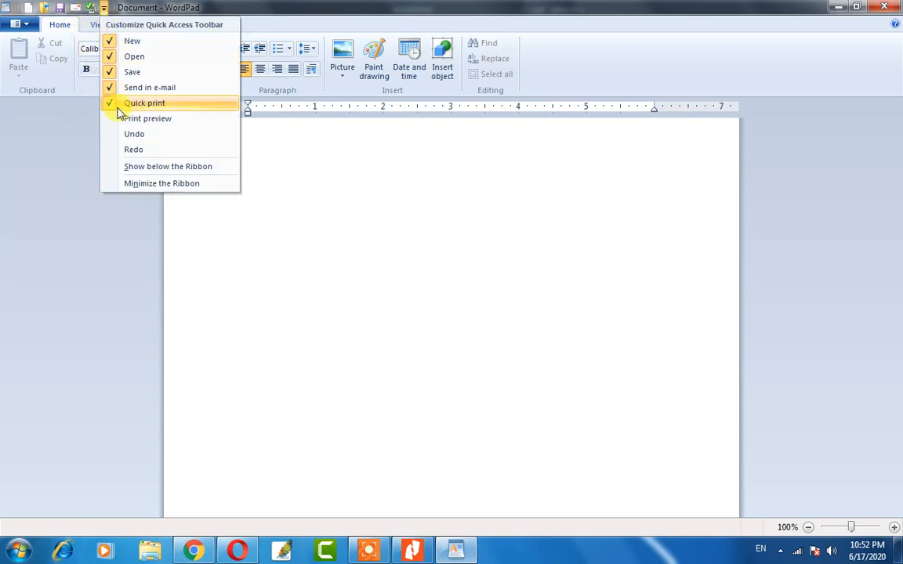
left_click(116, 120)
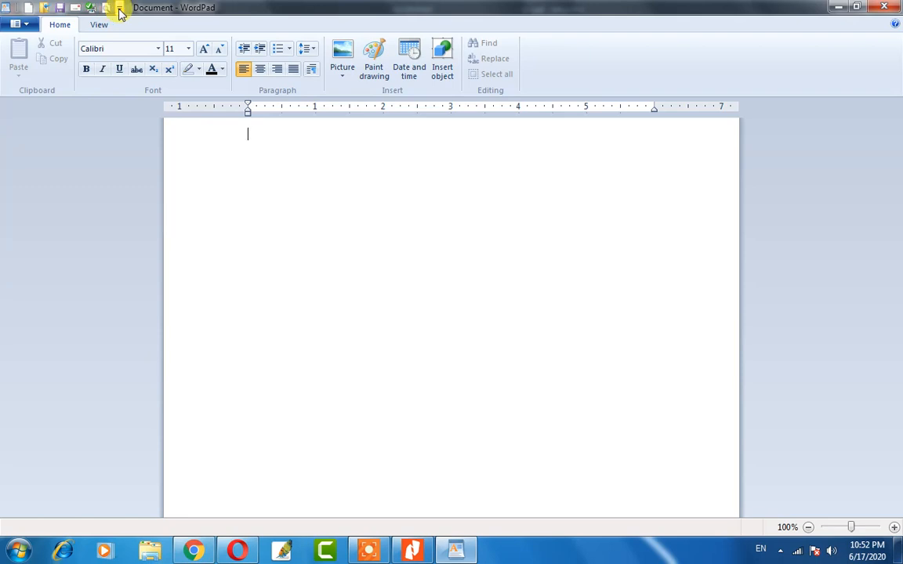
left_click(119, 7)
left_click(124, 138)
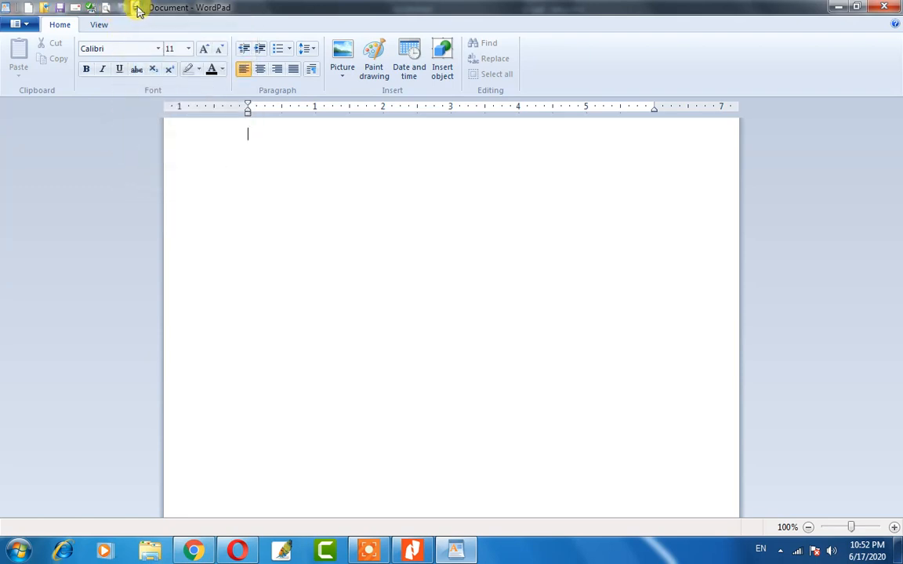
left_click(136, 9)
left_click(133, 148)
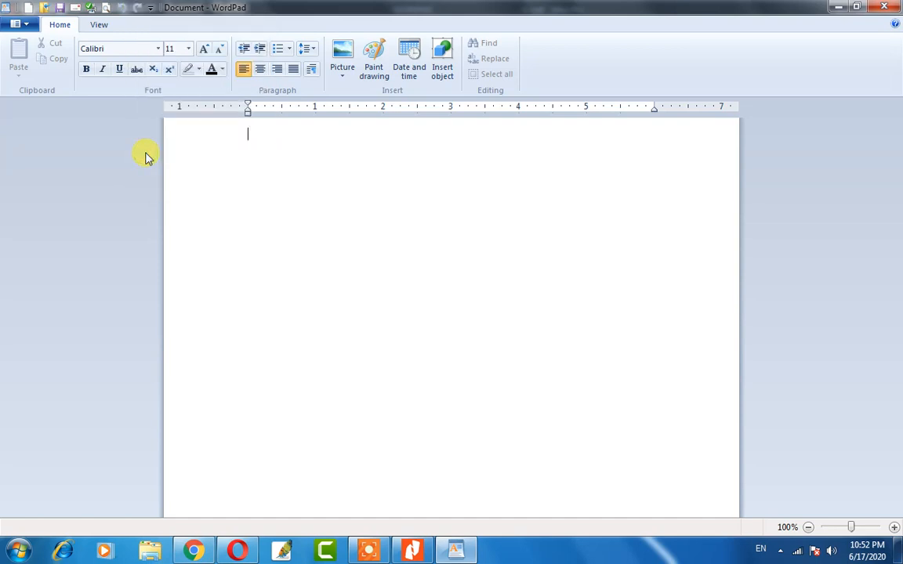
Remove the New and E-mail shortcuts from the Quick Access Toolbar.
left_click(150, 7)
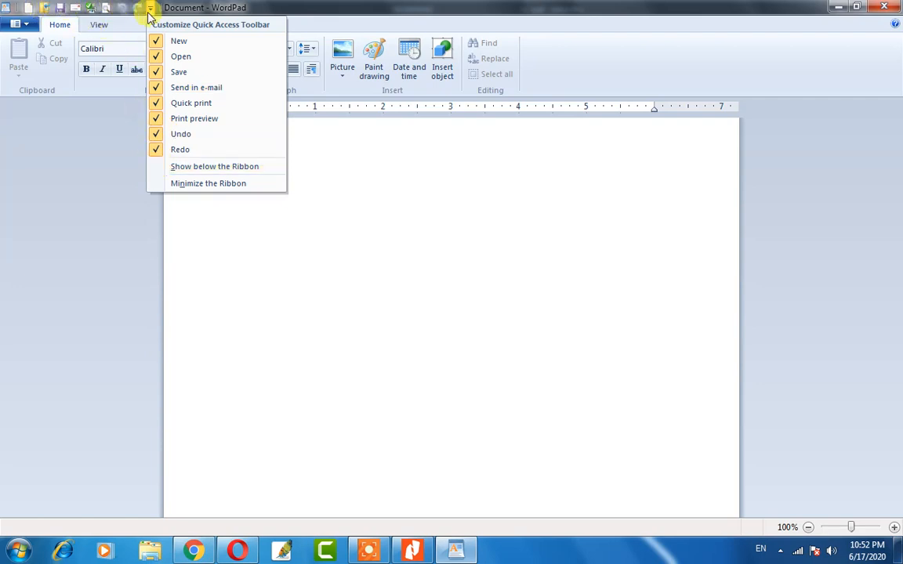
left_click(177, 41)
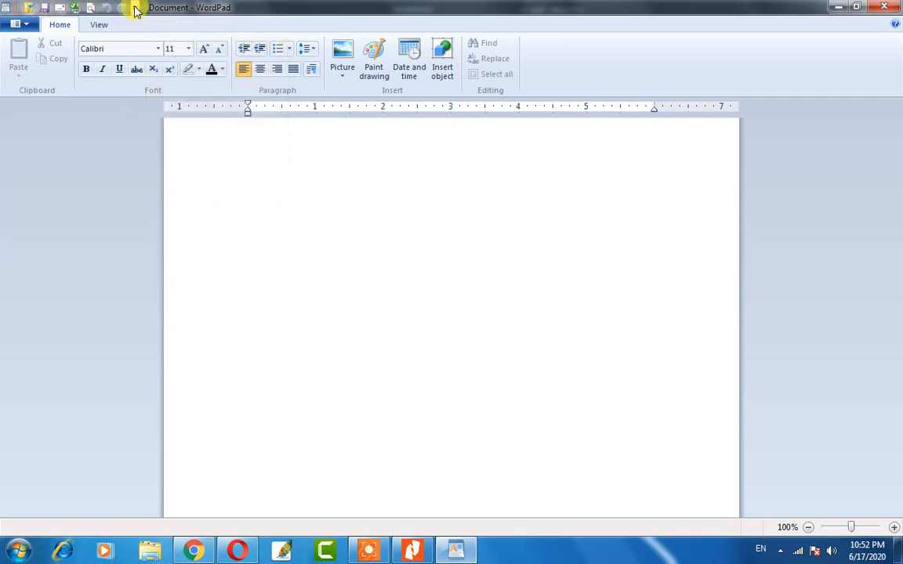
left_click(135, 11)
left_click(152, 87)
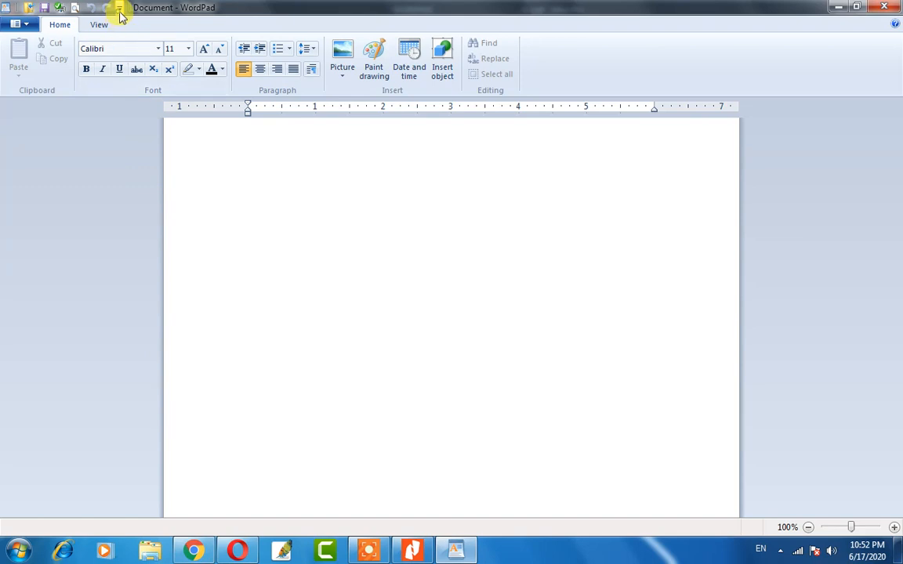
left_click(119, 15)
left_click(147, 136)
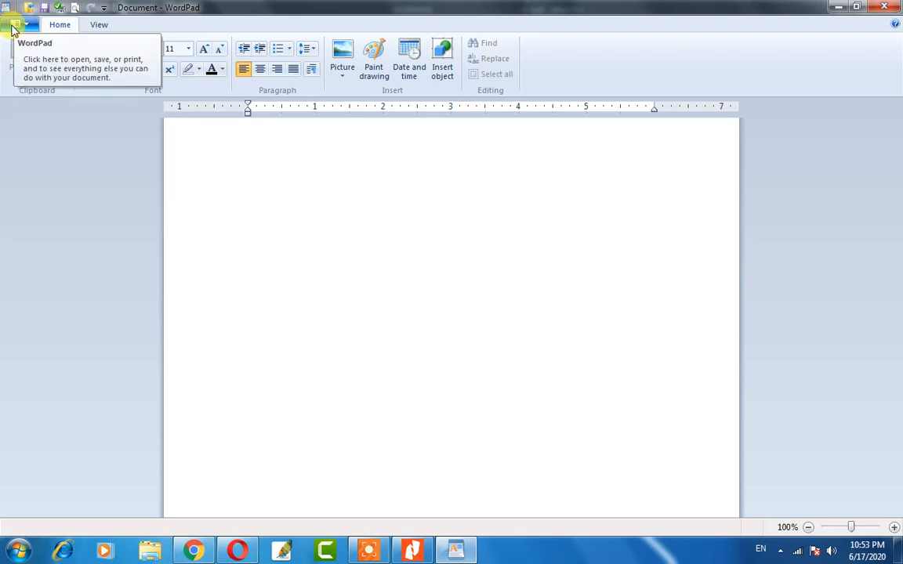
left_click(14, 26)
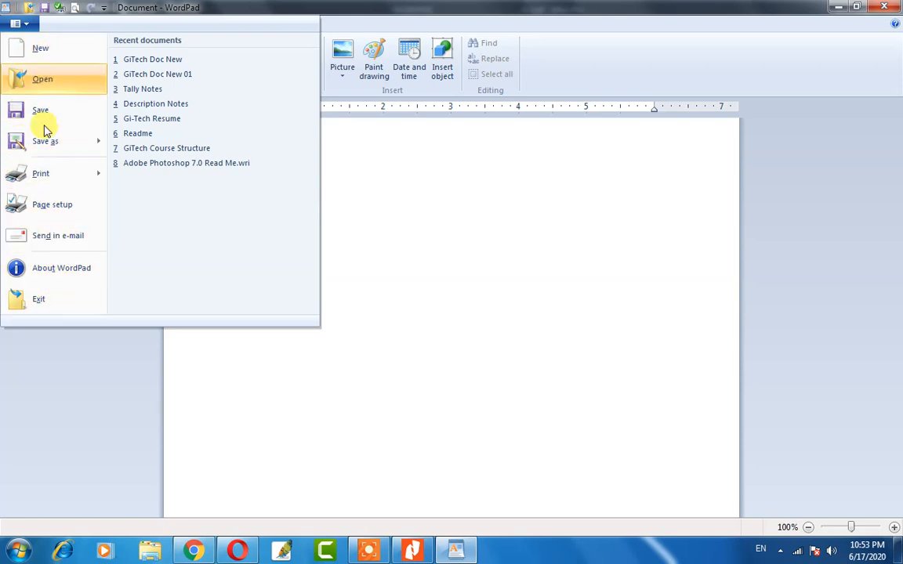
left_click(19, 23)
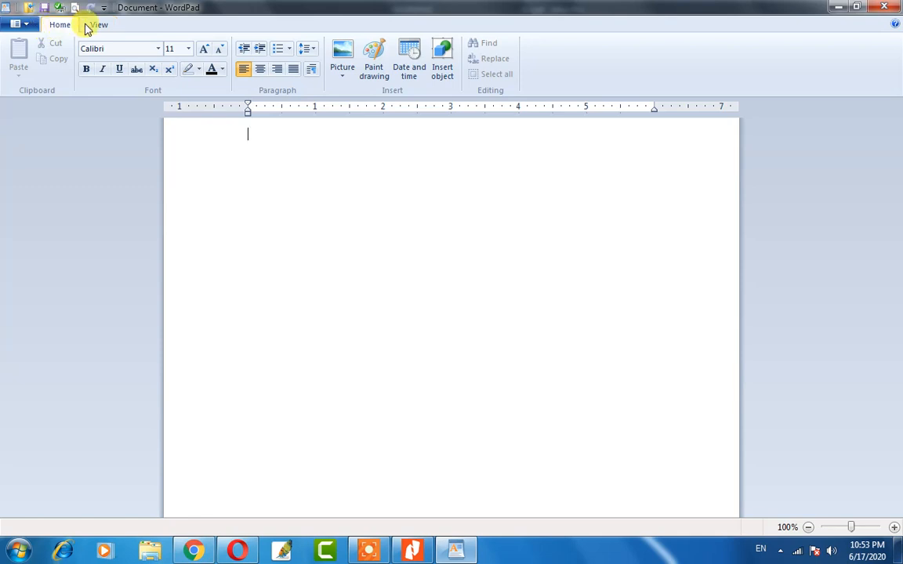
Switch between the Home and View tabs and try the Alt key tips, ending on View.
left_click(96, 25)
left_click(58, 25)
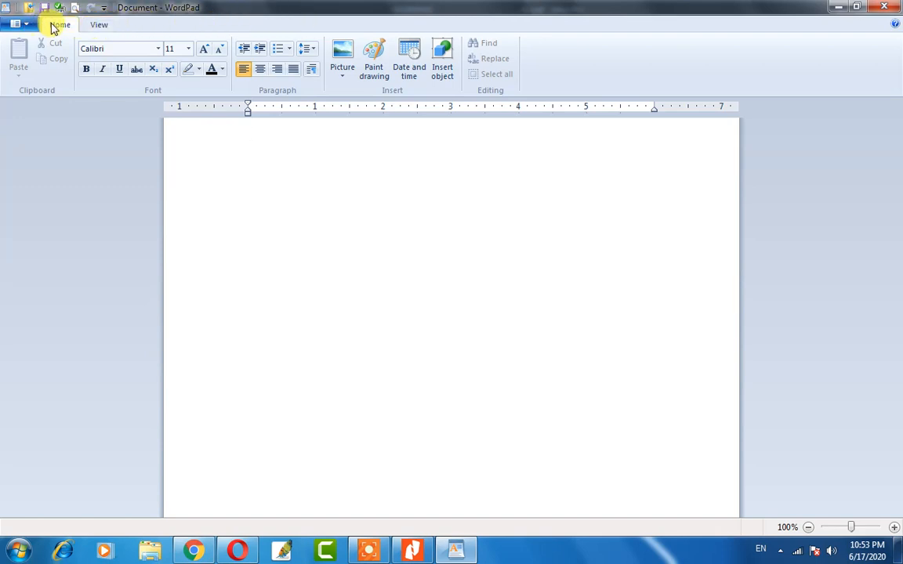
left_click(99, 27)
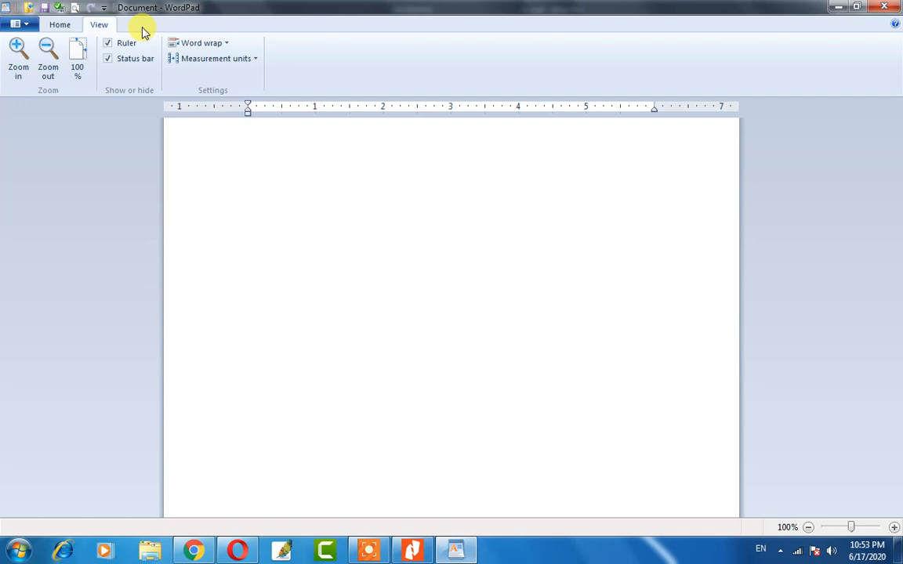
left_click(59, 25)
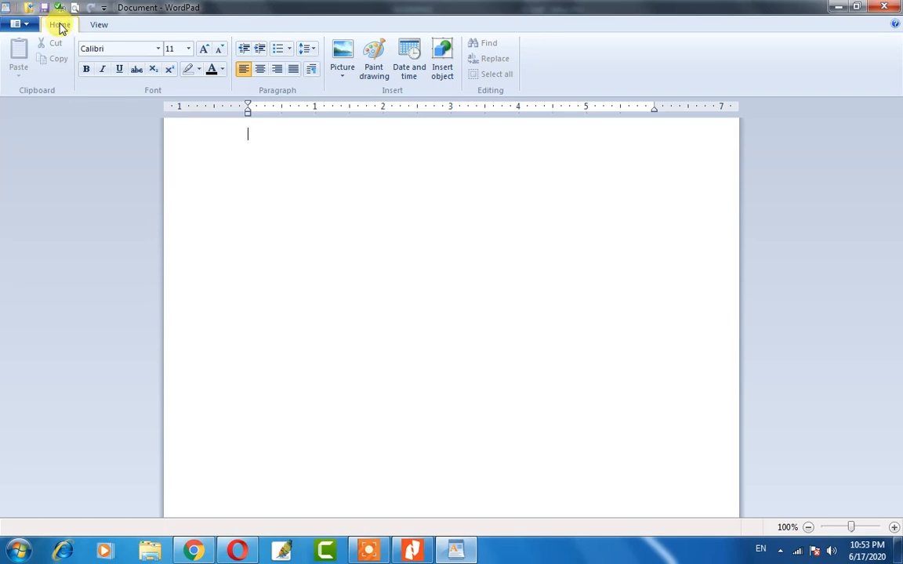
key("alt")
left_click(95, 25)
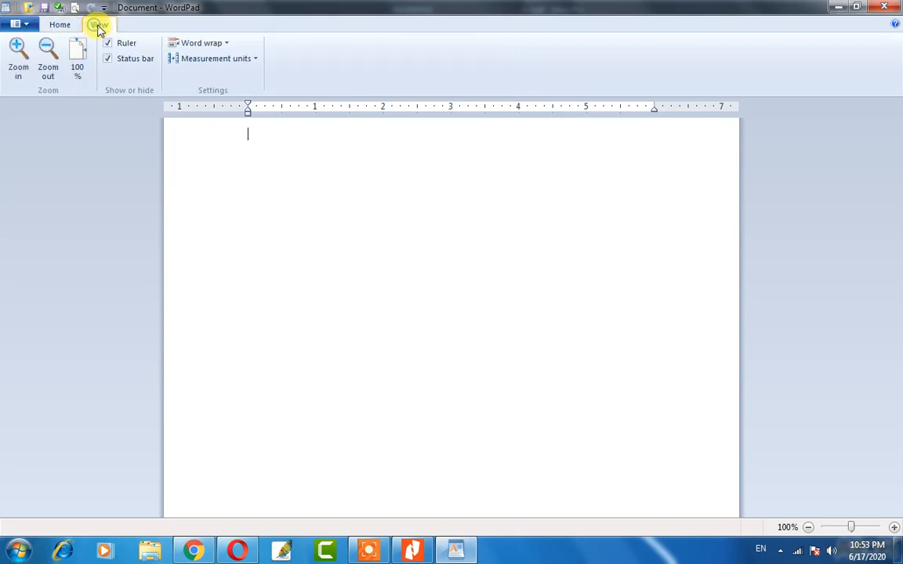
key("alt+v")
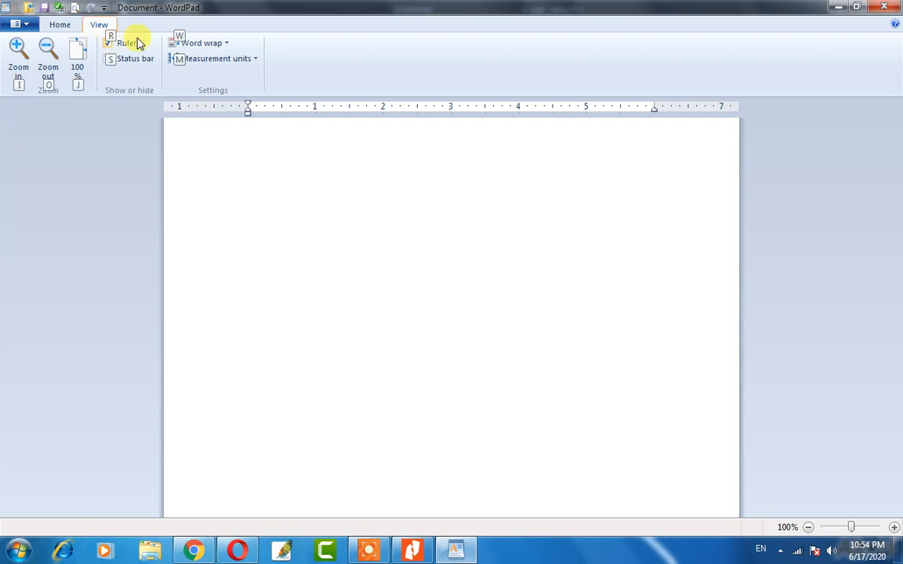
left_click(130, 27)
left_click(101, 25)
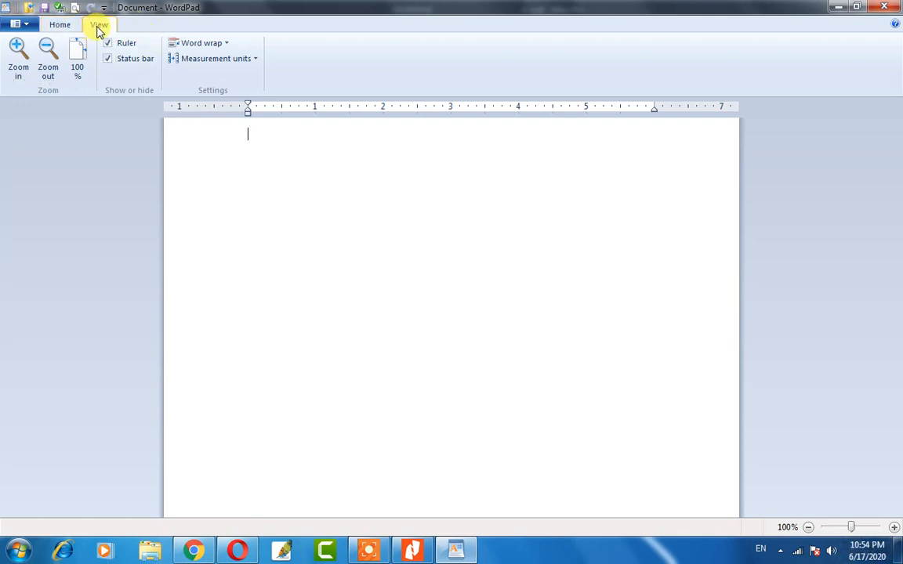
left_click(62, 24)
left_click(96, 24)
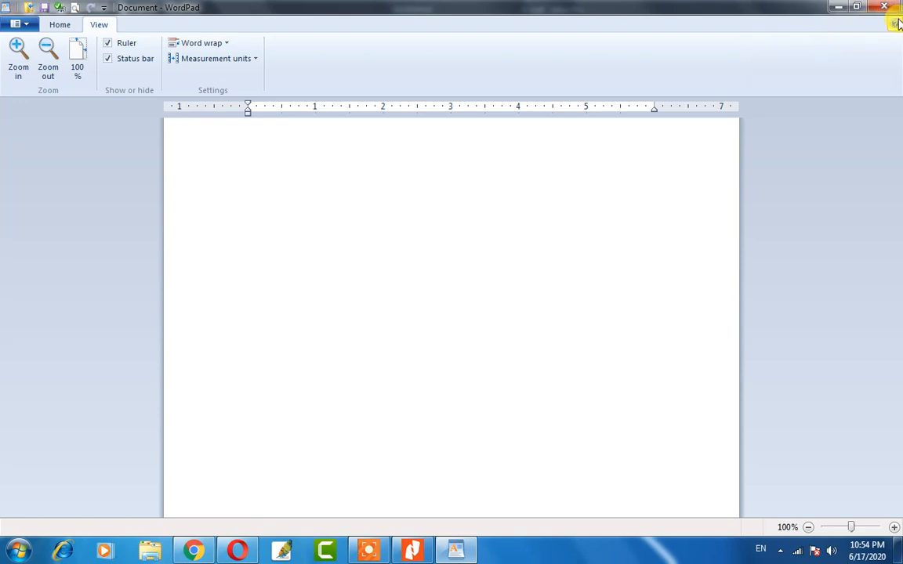
left_click(894, 24)
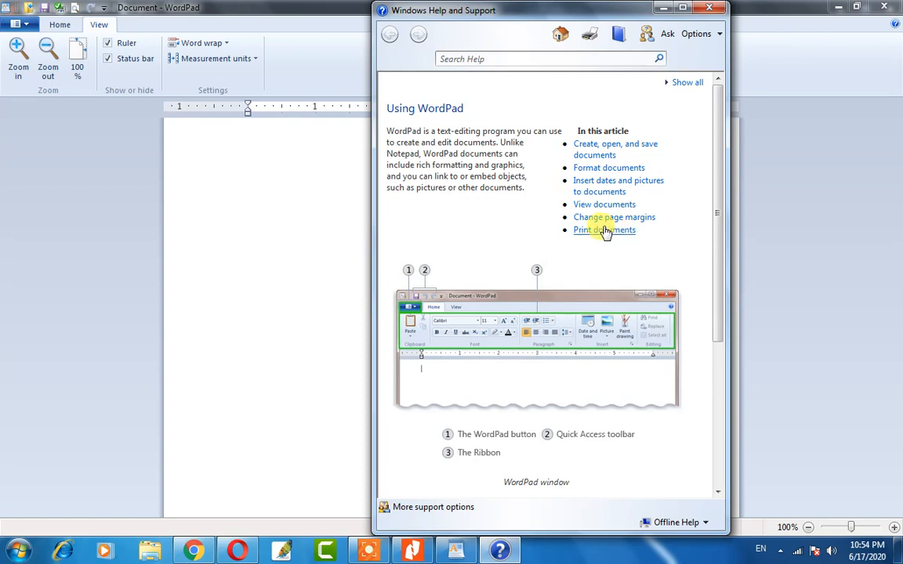
scroll(588, 328, "down", 3)
scroll(558, 292, "up", 3)
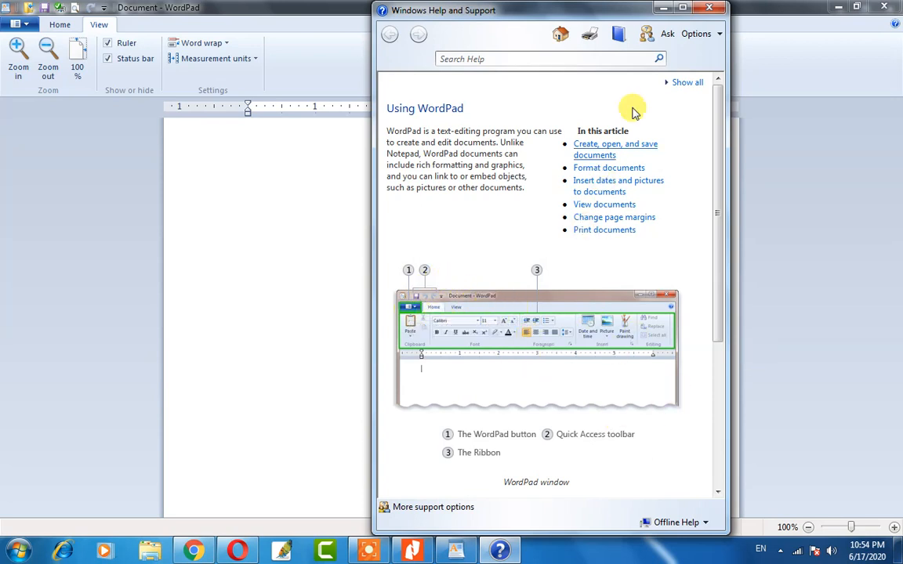
left_click(708, 7)
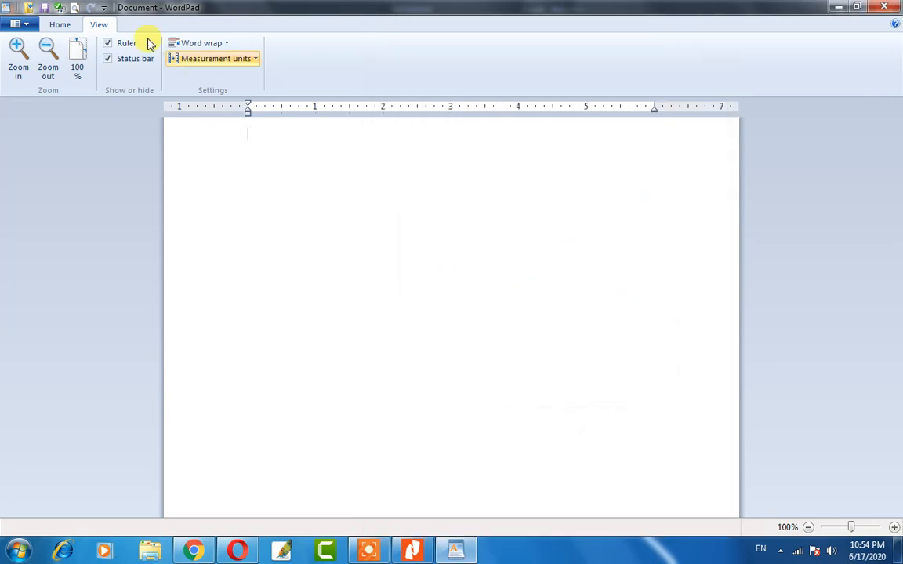
left_click(67, 25)
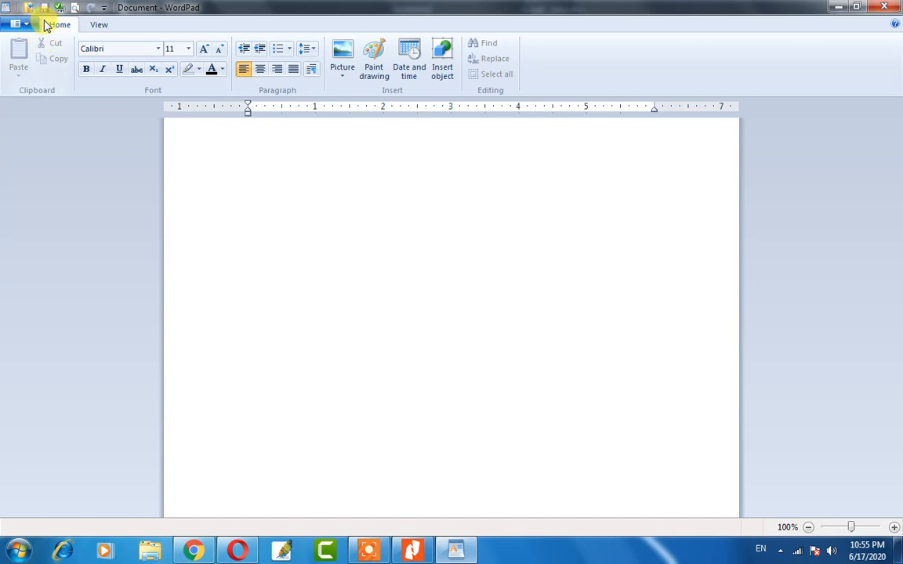
left_click(99, 24)
left_click(69, 26)
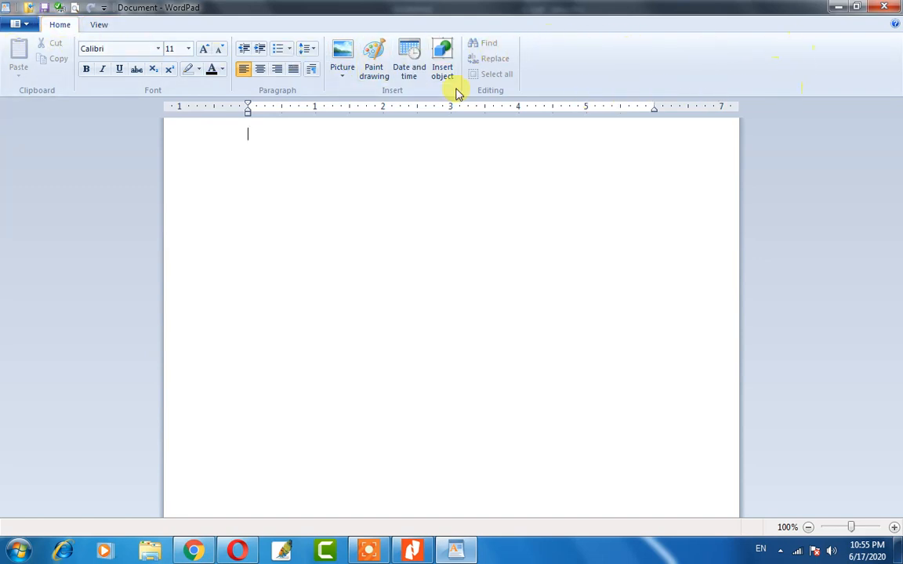
left_click(102, 25)
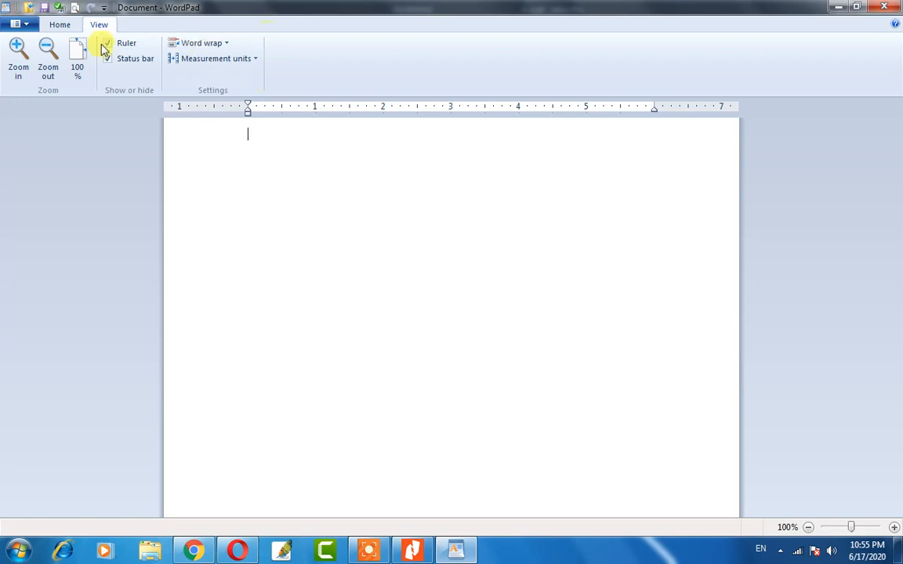
left_click(59, 25)
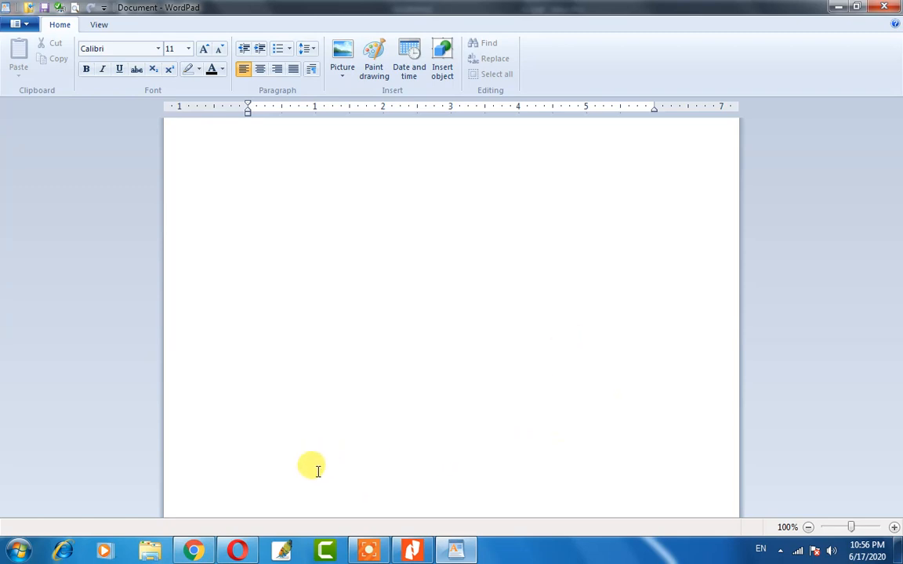
Zoom the blank page in and out with Ctrl+scroll.
scroll(384, 479, "up", 6)
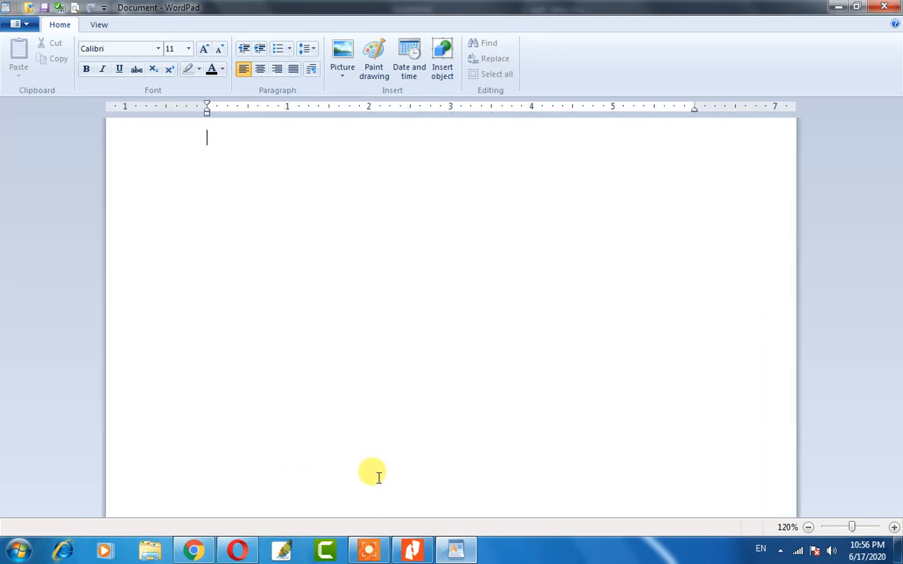
scroll(379, 476, "up", 3)
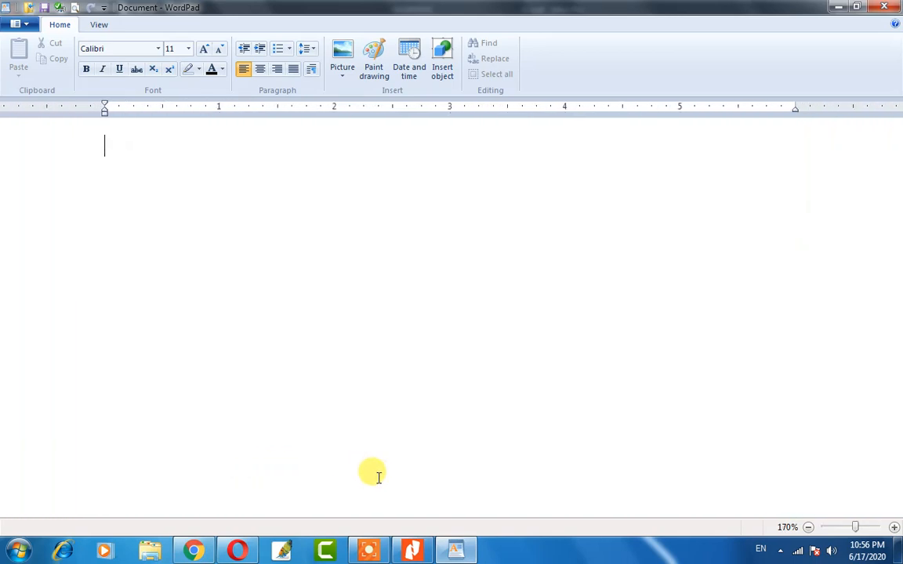
scroll(379, 477, "up", 1)
scroll(378, 477, "down", 3)
scroll(379, 476, "down", 3)
scroll(378, 477, "up", 1)
scroll(379, 476, "down", 3)
scroll(379, 476, "down", 3)
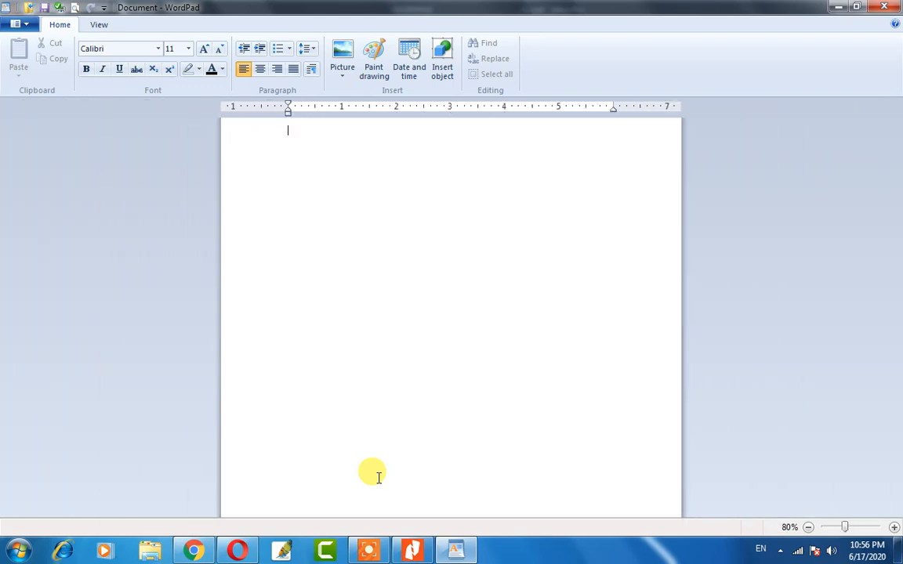
scroll(378, 476, "down", 1)
scroll(378, 477, "down", 2)
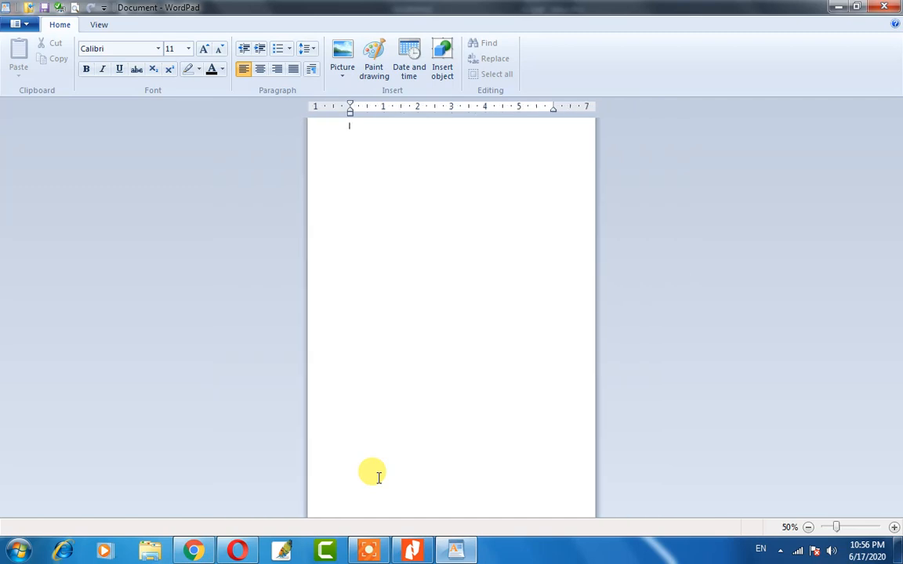
scroll(378, 477, "down", 2)
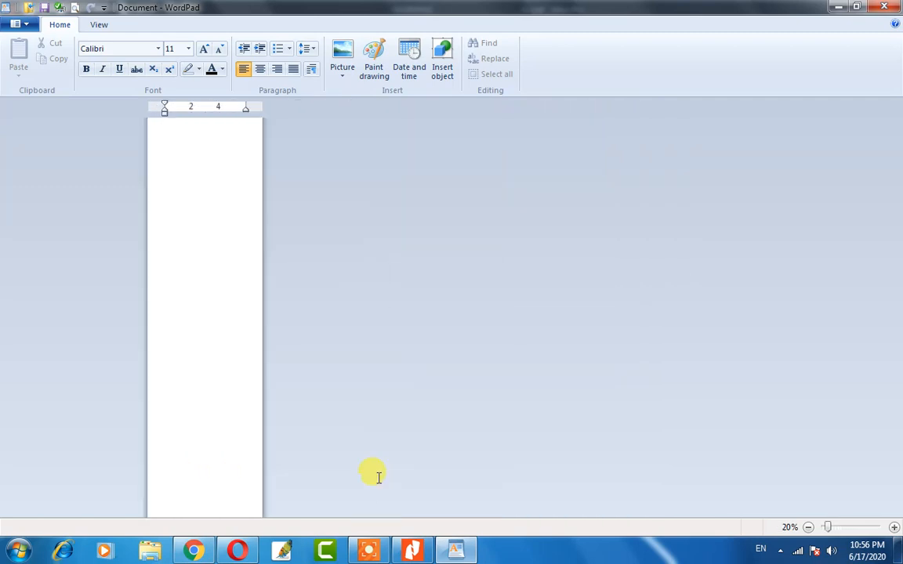
scroll(378, 478, "up", 7)
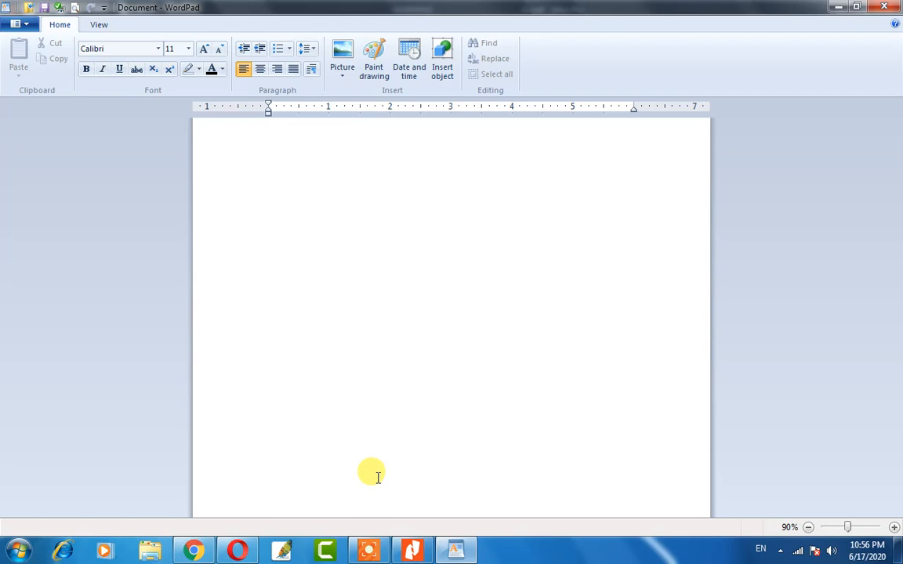
scroll(368, 430, "up", 2)
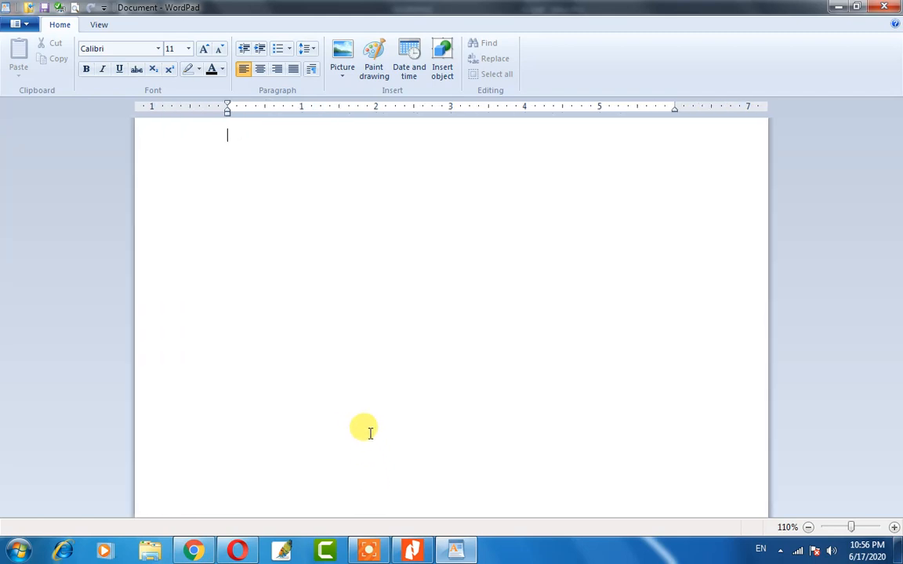
scroll(366, 423, "up", 3)
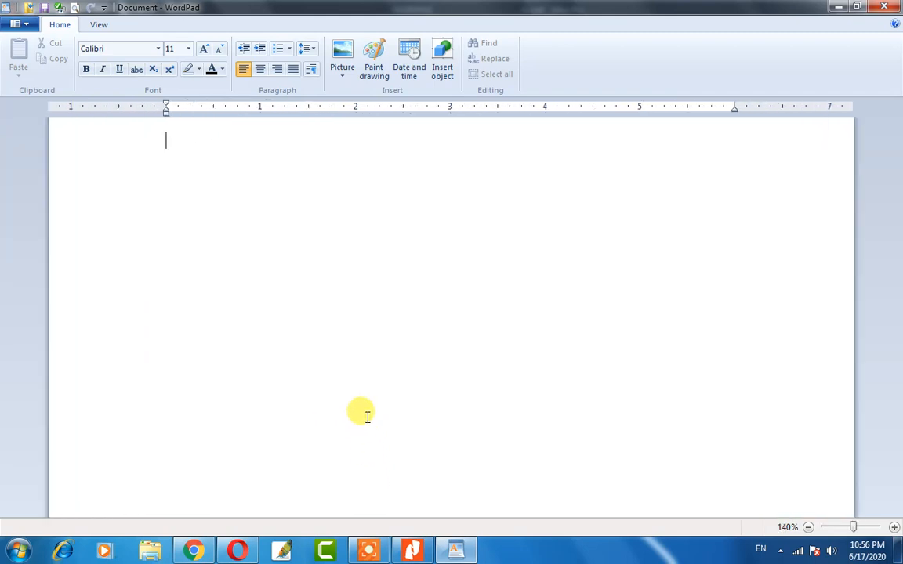
scroll(367, 416, "down", 7)
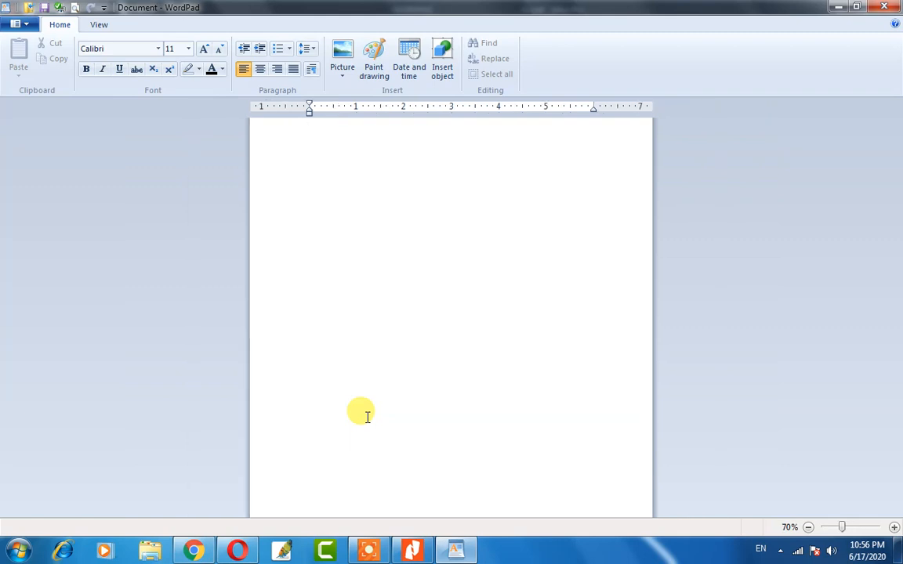
scroll(367, 416, "up", 4)
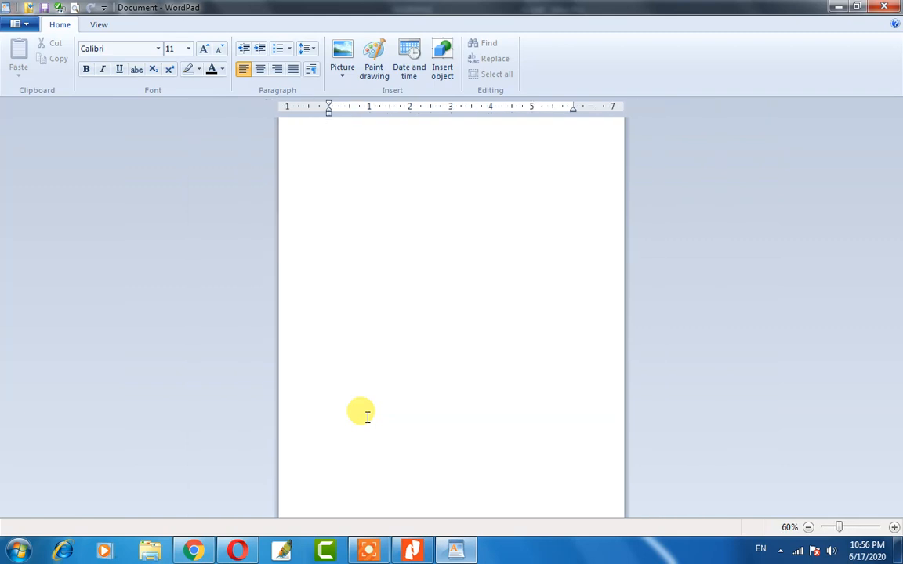
scroll(366, 416, "up", 1)
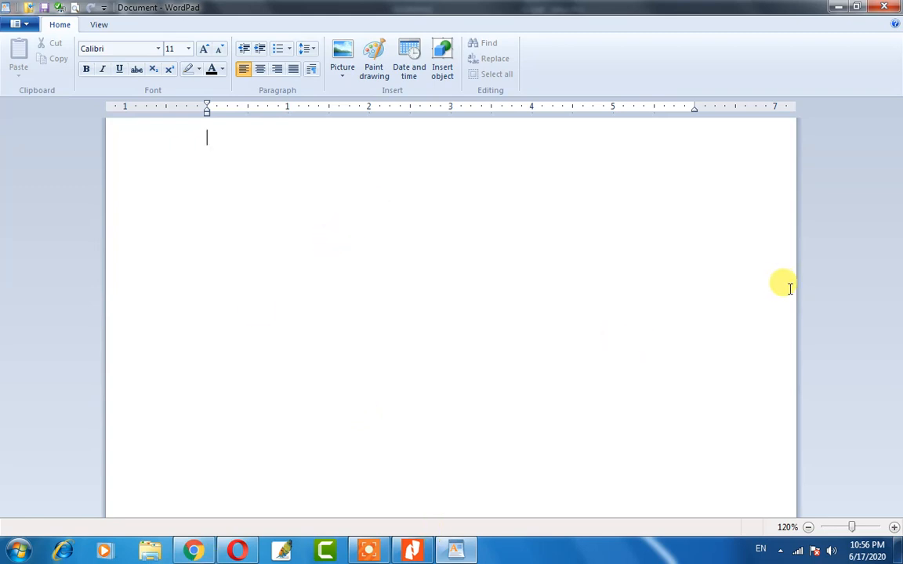
Use the status-bar zoom-out and zoom-in buttons to settle at 120% magnification.
left_click(808, 528)
left_click(808, 528)
left_click(809, 529)
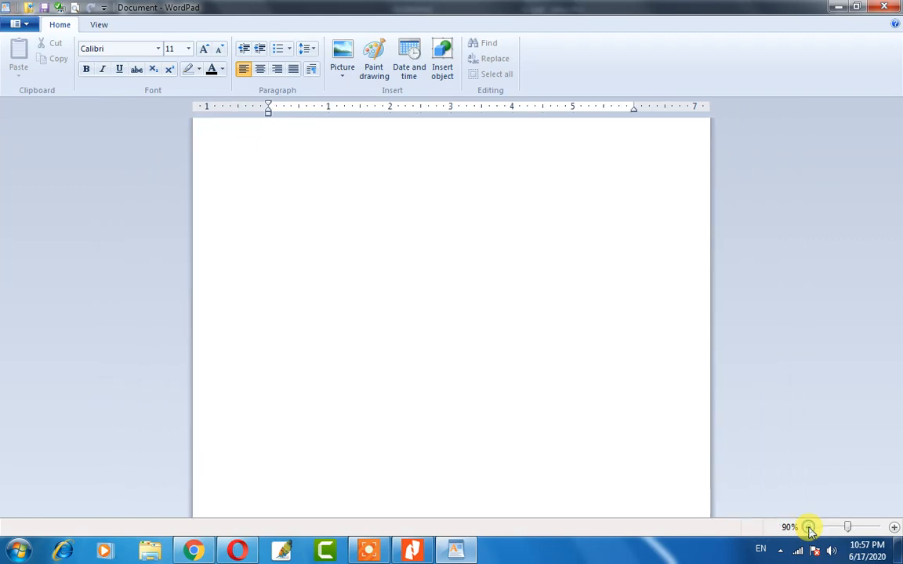
left_click(894, 529)
left_click(894, 529)
left_click(894, 528)
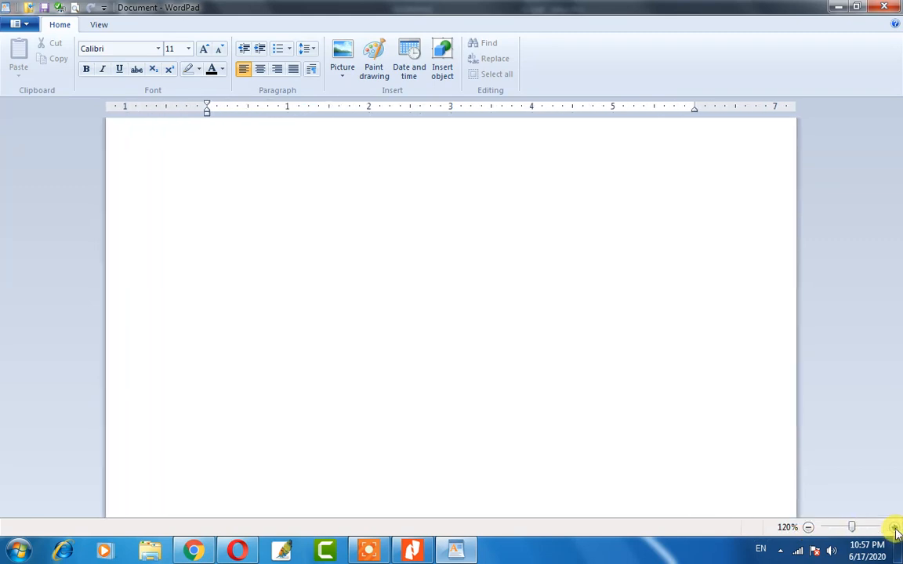
left_click(894, 529)
left_click(894, 529)
left_click(894, 529)
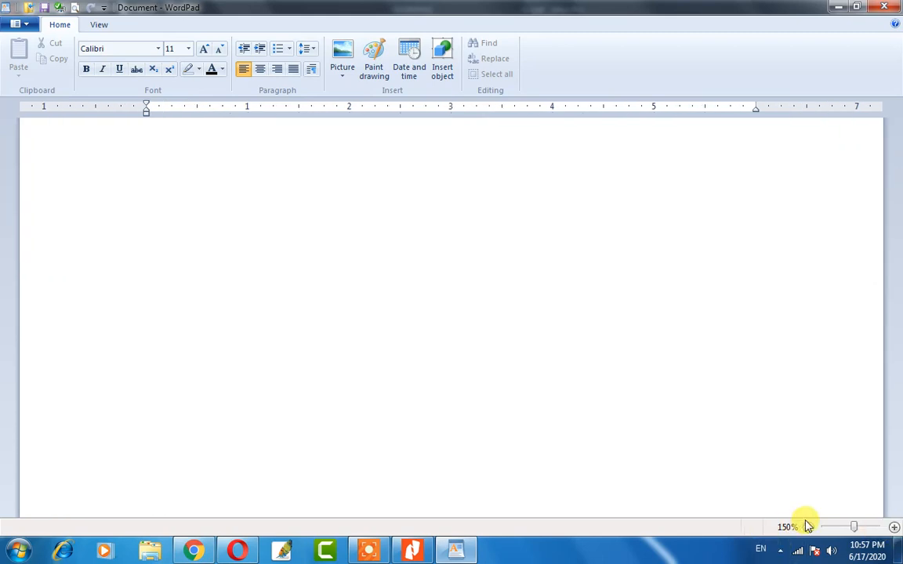
left_click(809, 529)
left_click(809, 528)
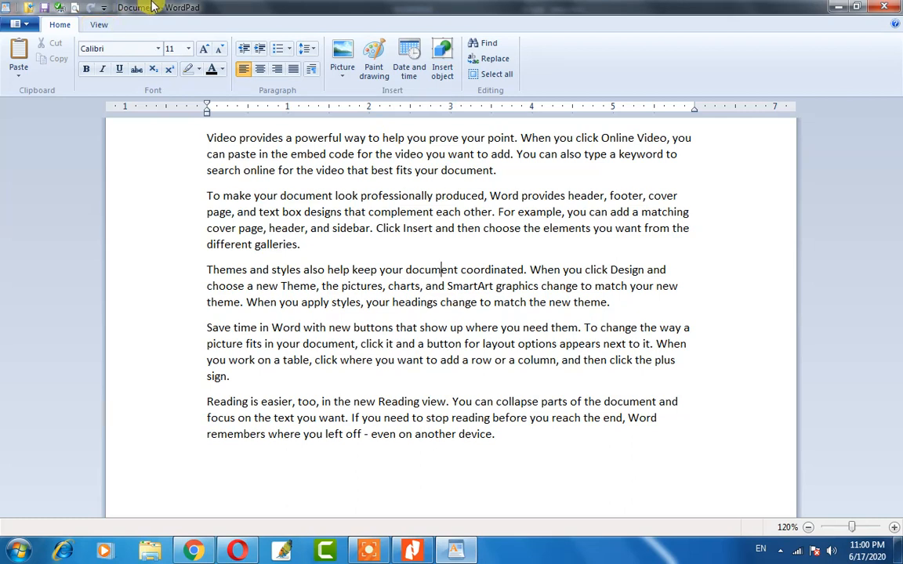
Choose Save from the WordPad menu to bring up the Save As dialog.
left_click(17, 25)
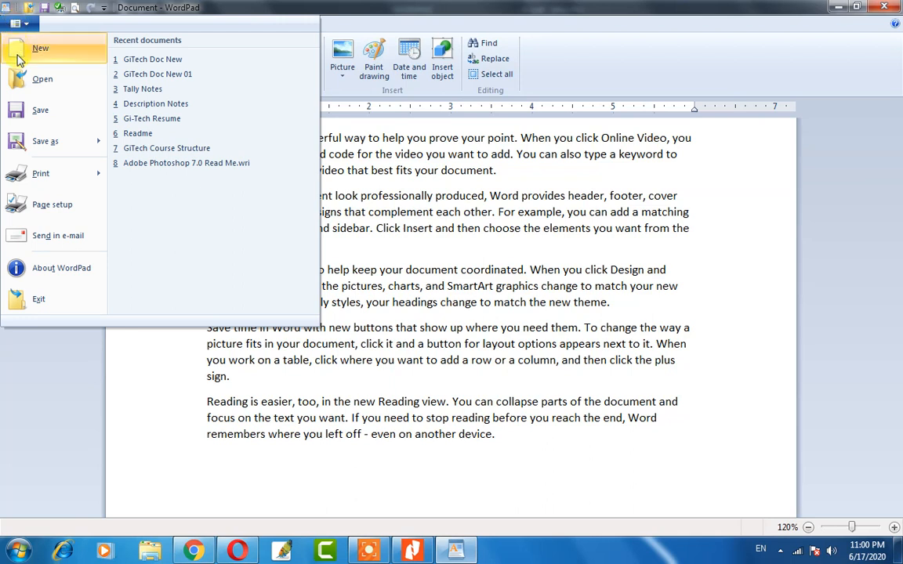
left_click(47, 114)
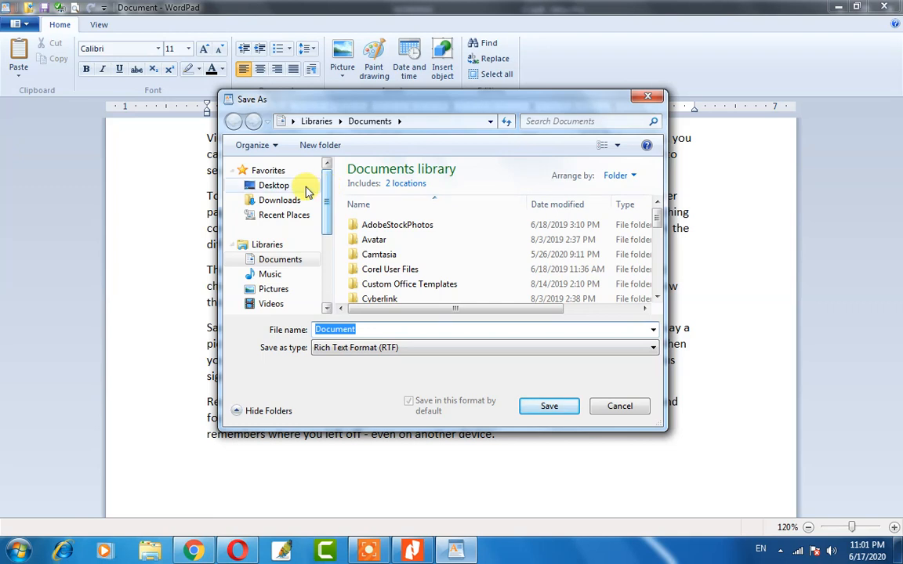
left_click(275, 187)
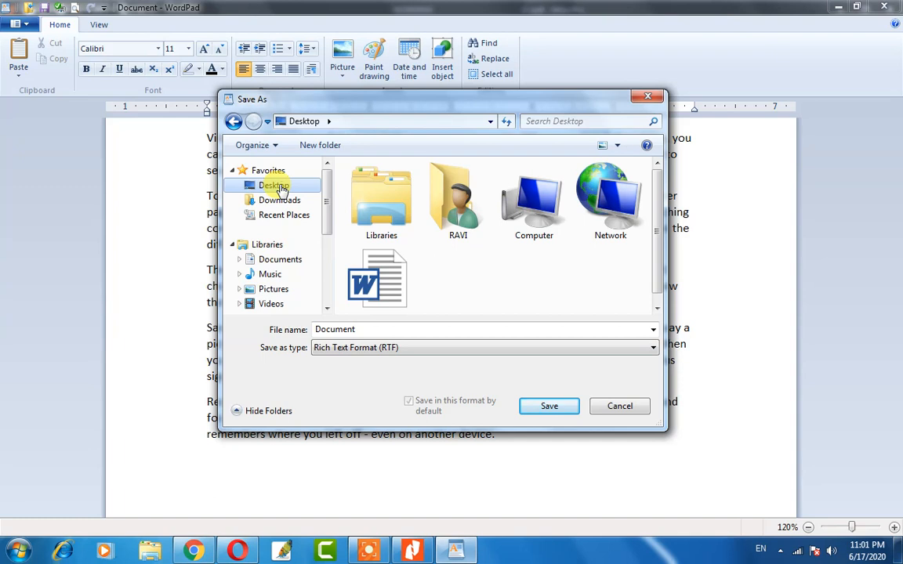
double_click(368, 330)
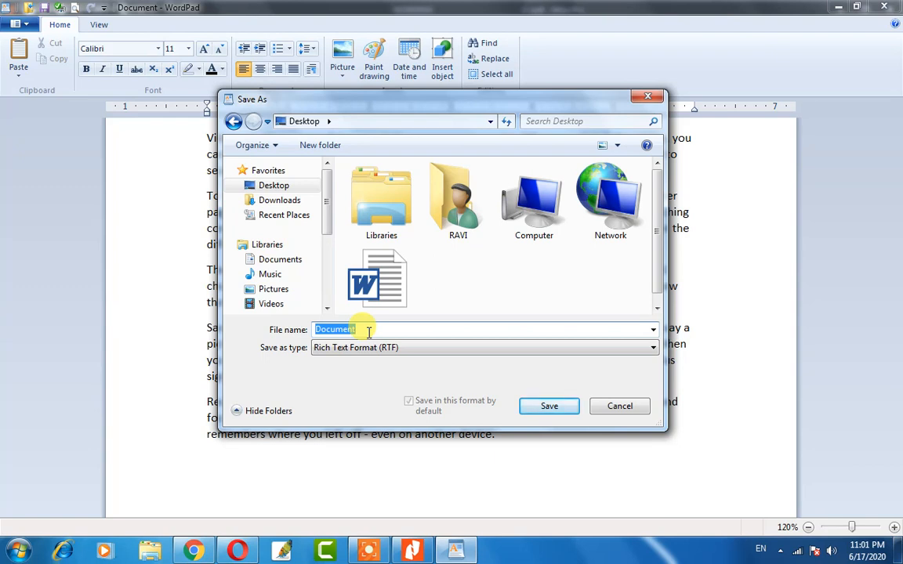
key("BackSpace")
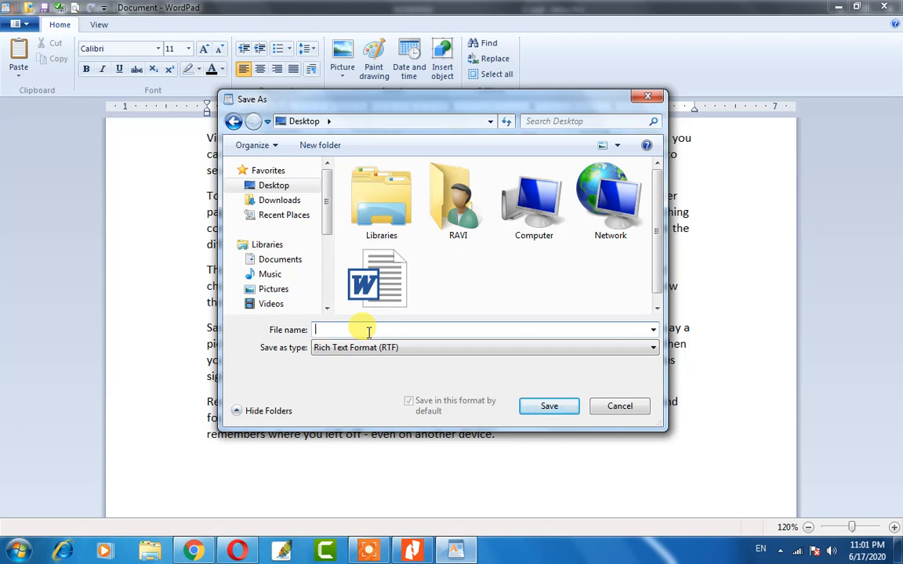
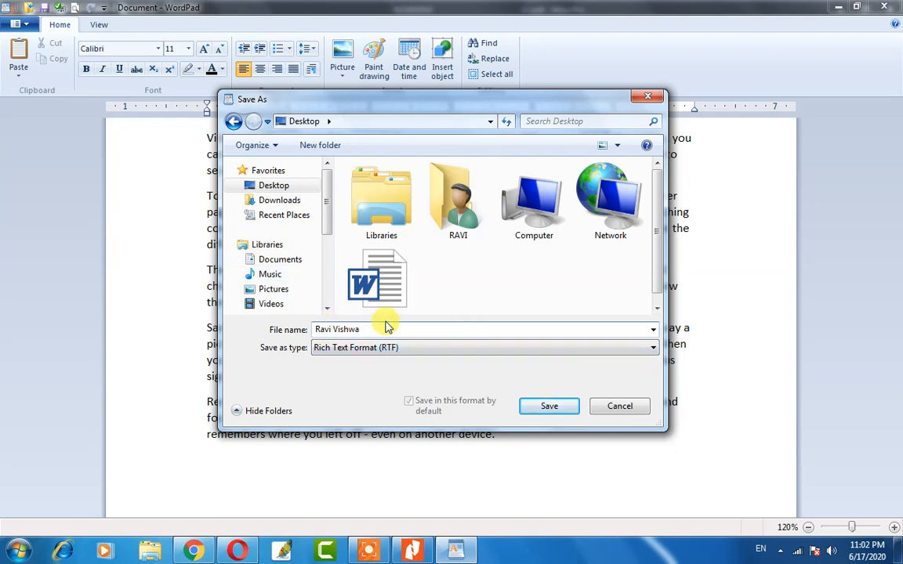
key("Tab")
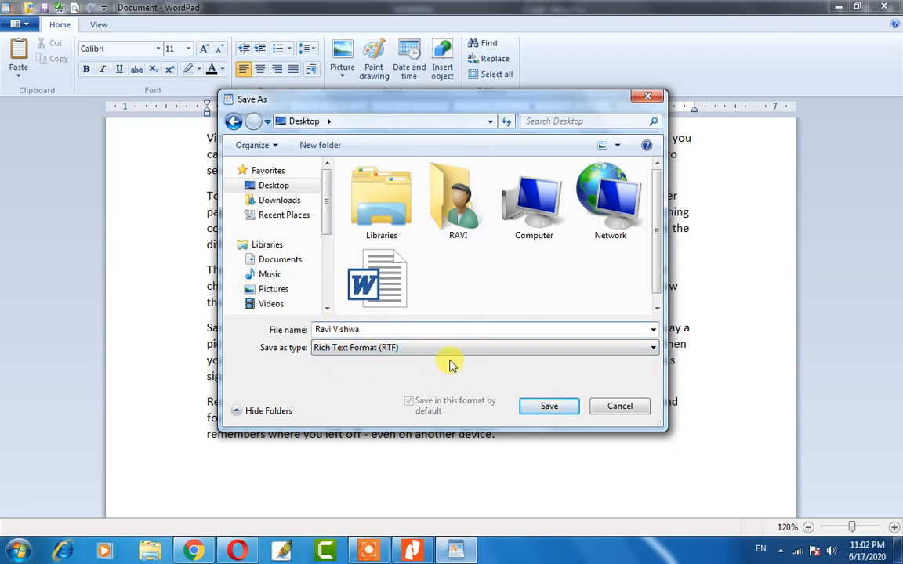
left_click(552, 410)
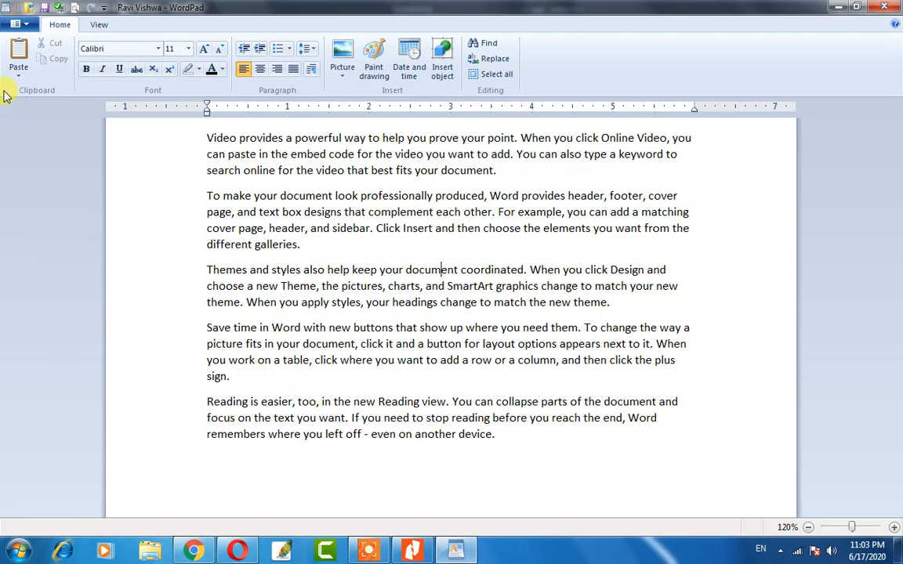
Create a new blank document from the WordPad menu, then reopen that menu.
left_click(16, 24)
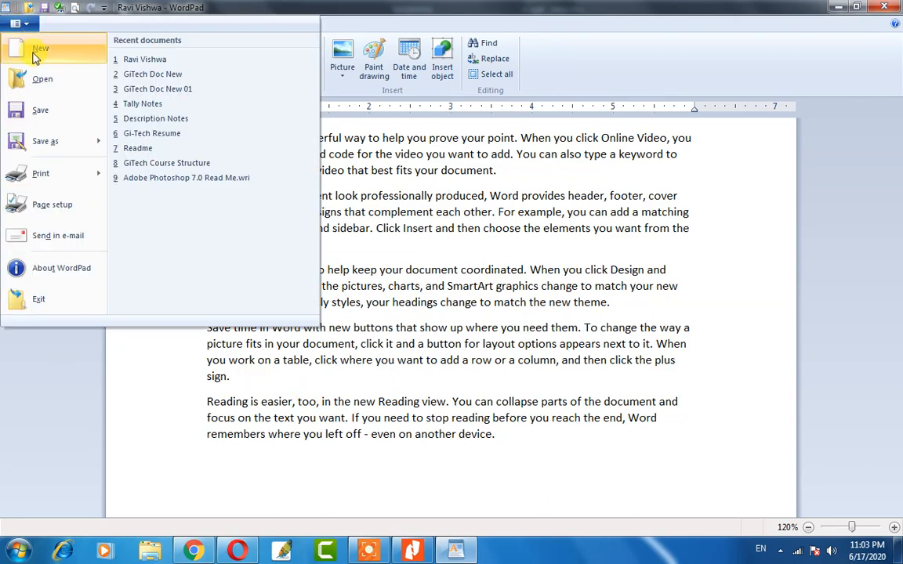
left_click(36, 51)
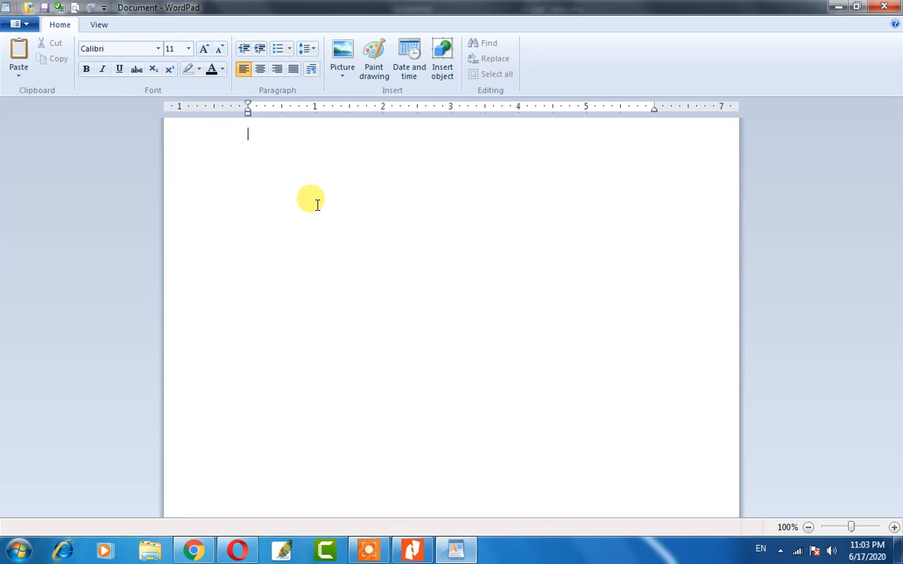
left_click(20, 25)
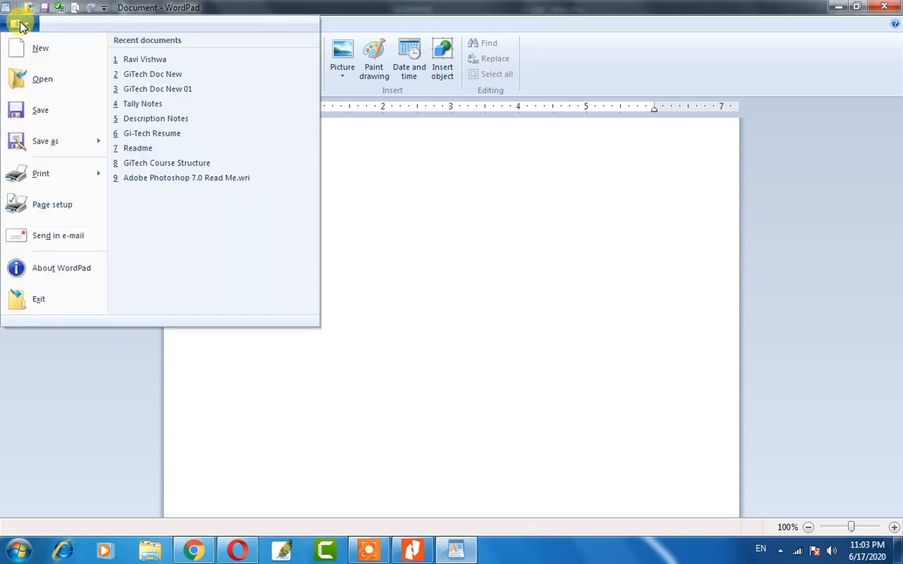
Open the five-paragraph RTF file saved on the Desktop through WordPad's Open dialog.
left_click(39, 81)
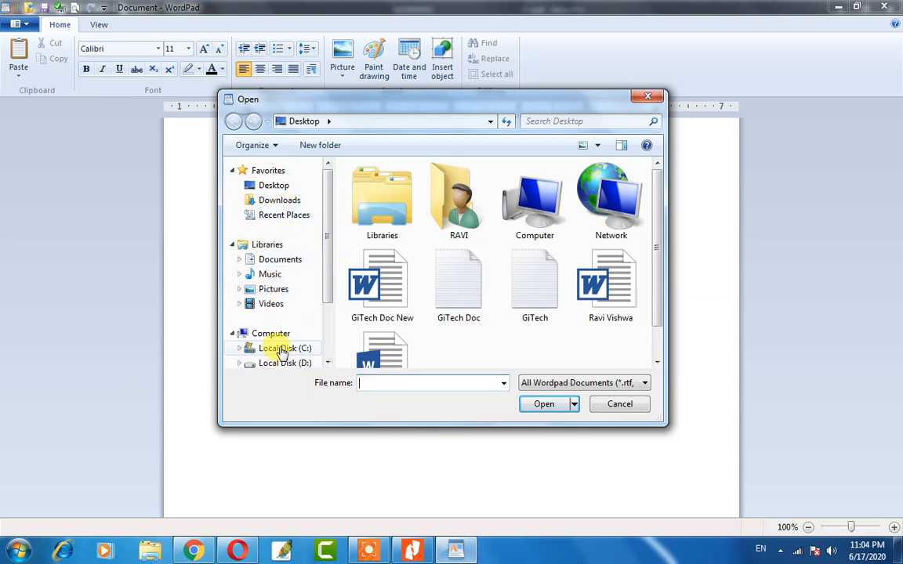
mouse_move(330, 244)
left_mouse_down()
mouse_move(328, 298)
mouse_move(328, 226)
left_mouse_up()
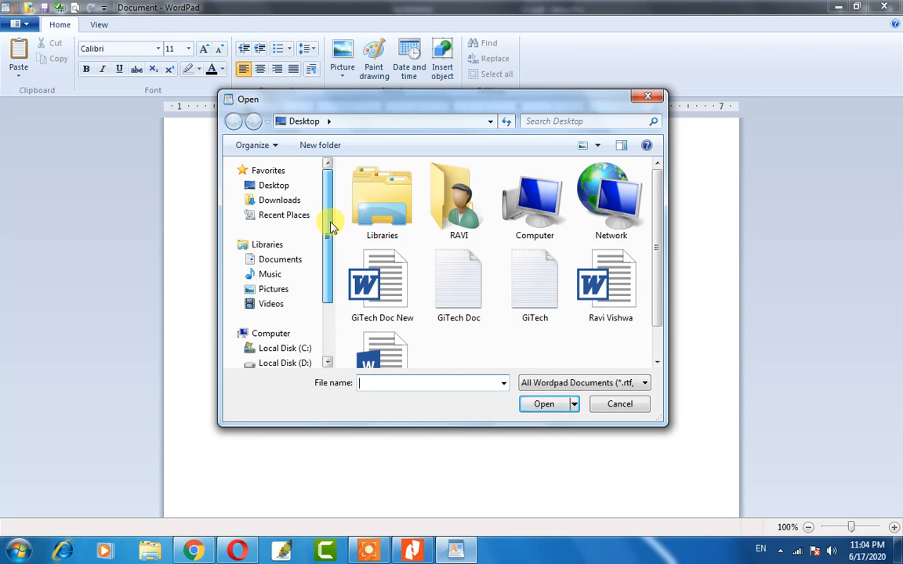
left_click(273, 186)
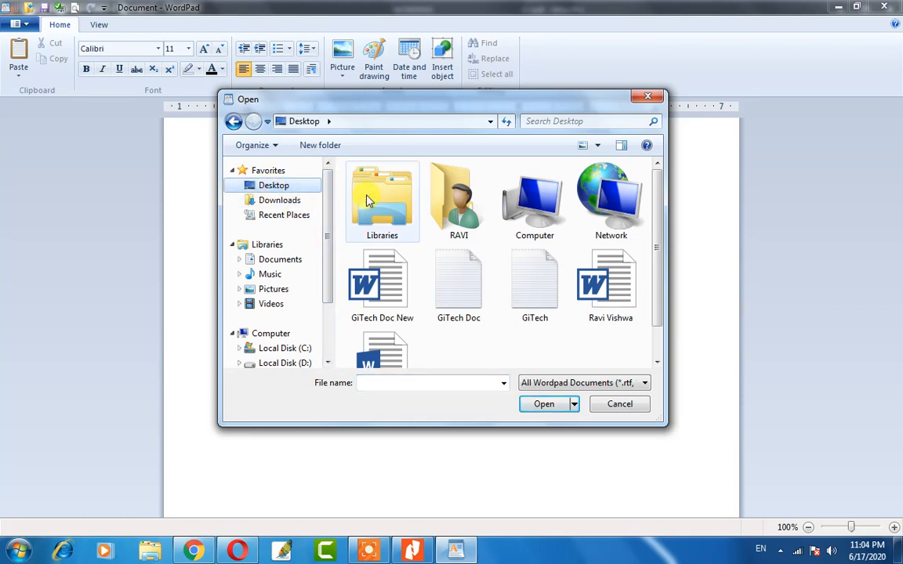
scroll(662, 269, "down", 2)
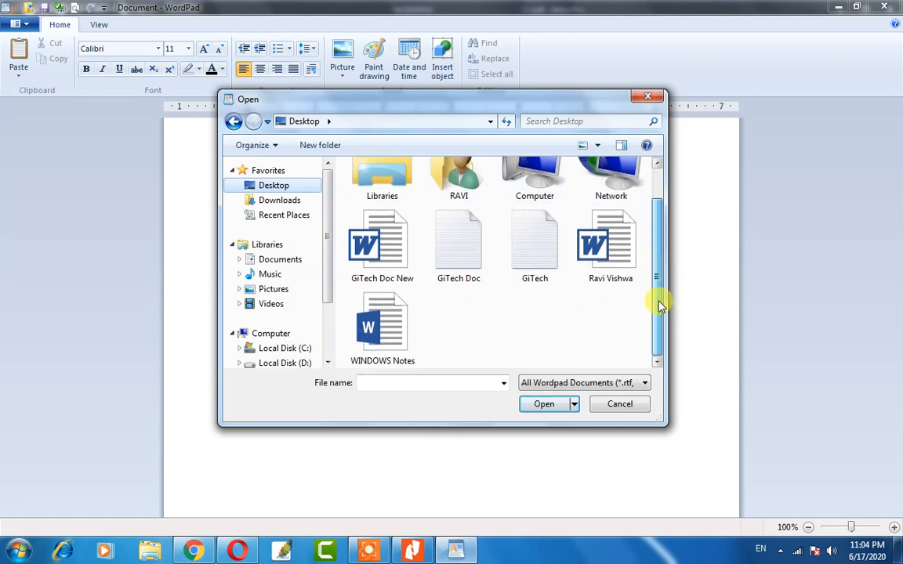
scroll(650, 205, "up", 2)
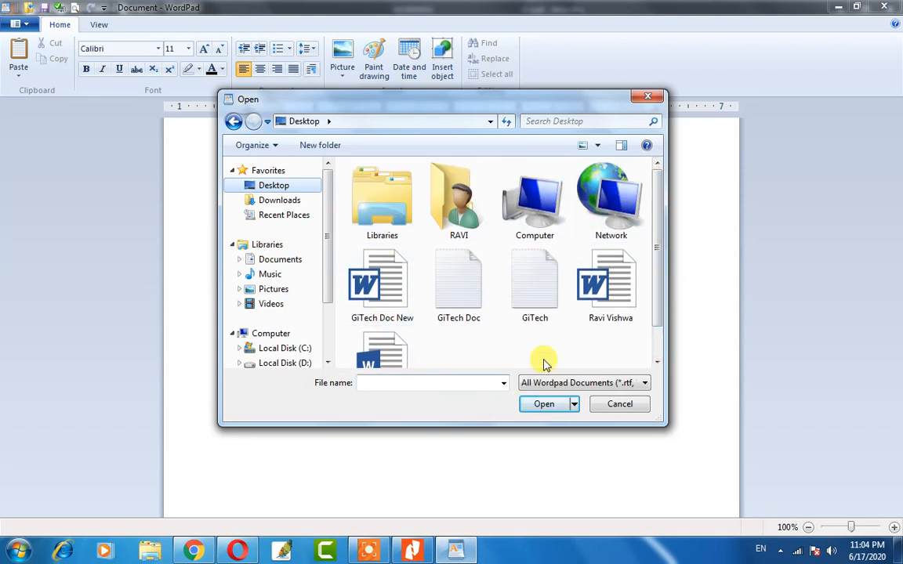
scroll(660, 306, "down", 1)
scroll(659, 305, "down", 2)
left_click(615, 259)
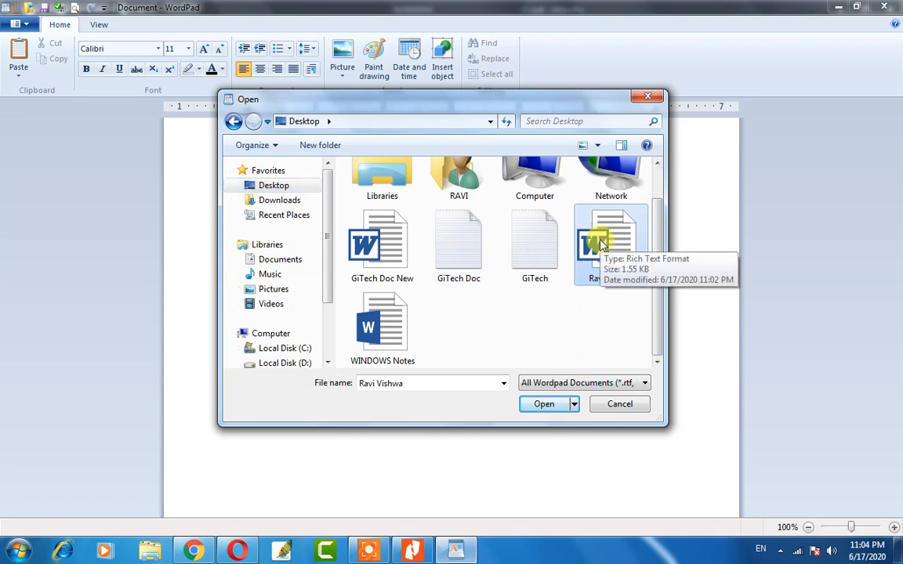
left_click(552, 405)
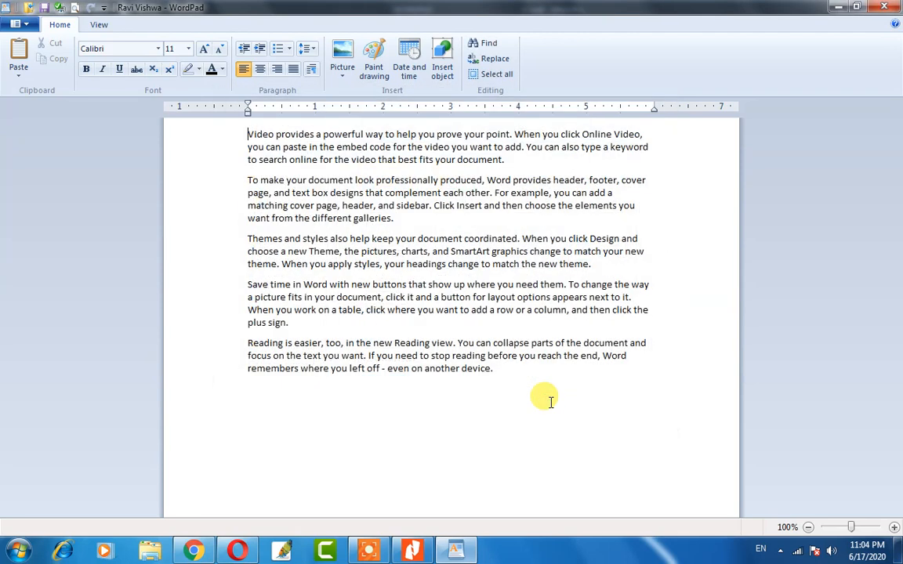
Browse the Save as format submenu, then bring up the Save As dialog for a copy.
left_click(400, 298)
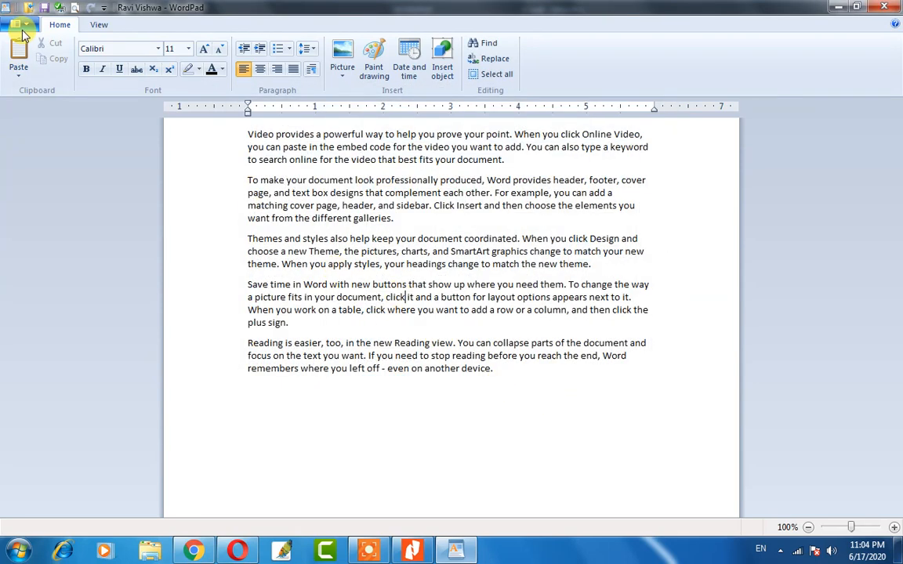
left_click(23, 29)
mouse_move(39, 149)
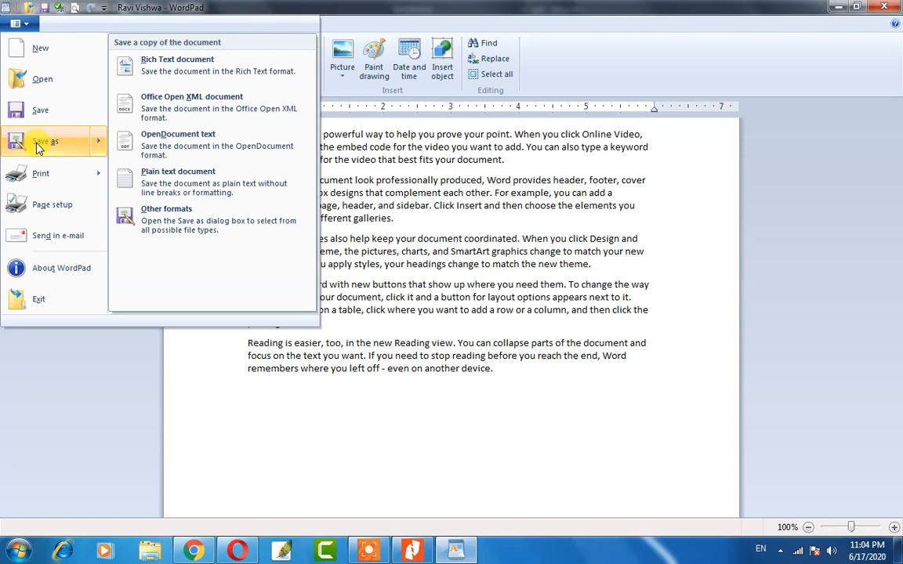
left_click(441, 215)
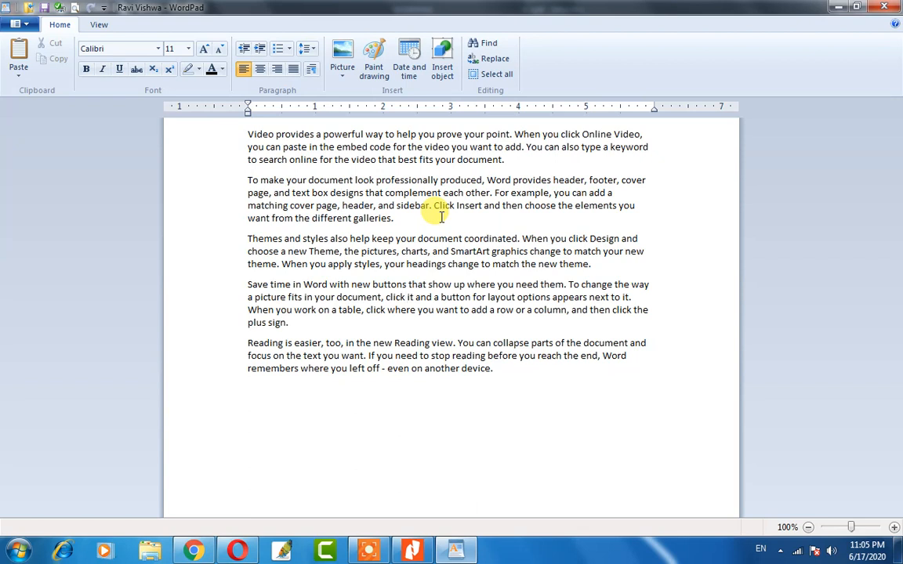
left_click(23, 28)
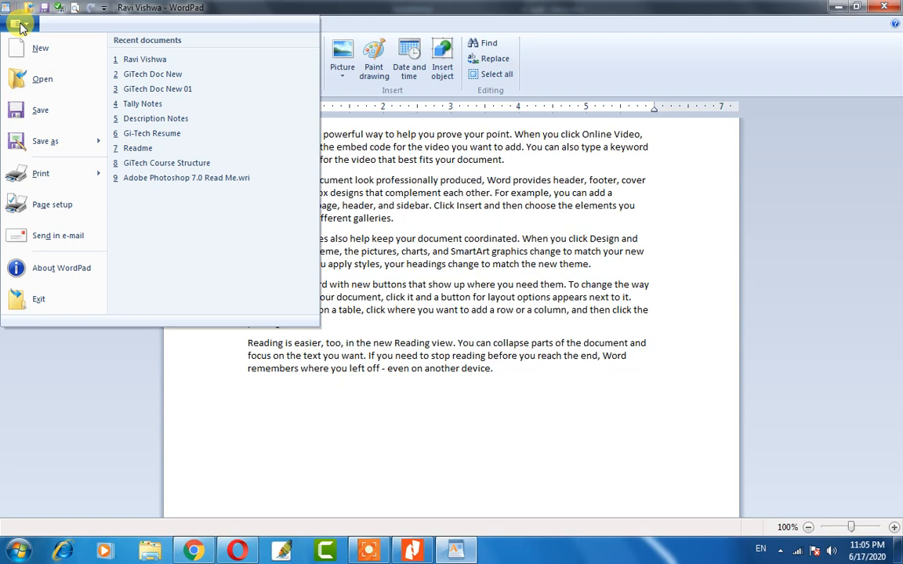
left_click(35, 143)
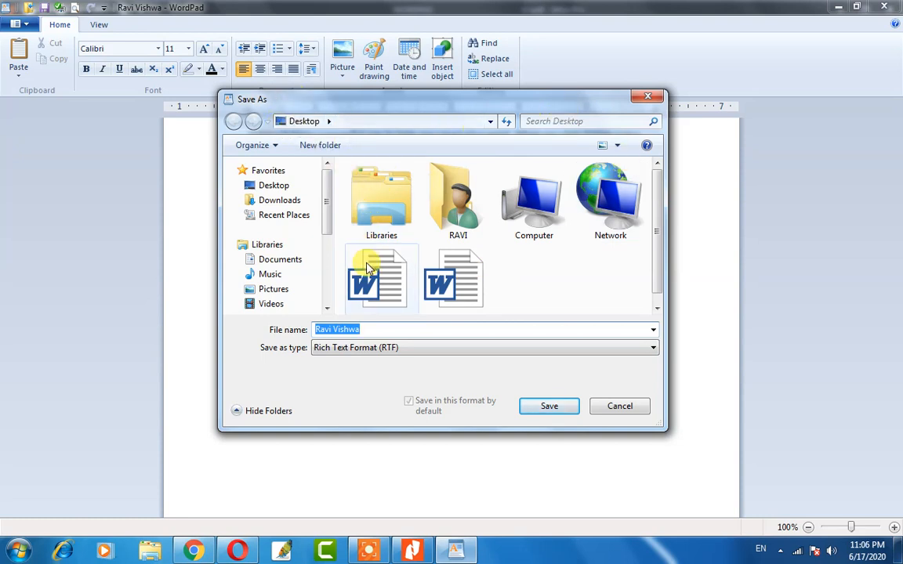
Save the RTF copy in the Documents library under the new file name 'R'.
mouse_move(326, 194)
left_mouse_down()
mouse_move(326, 210)
mouse_move(326, 194)
left_mouse_up()
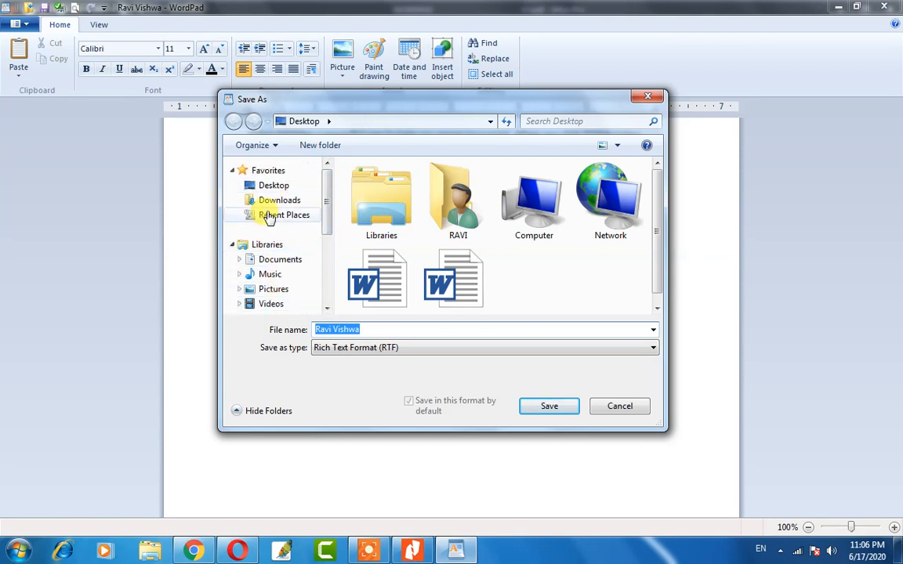
left_click(287, 259)
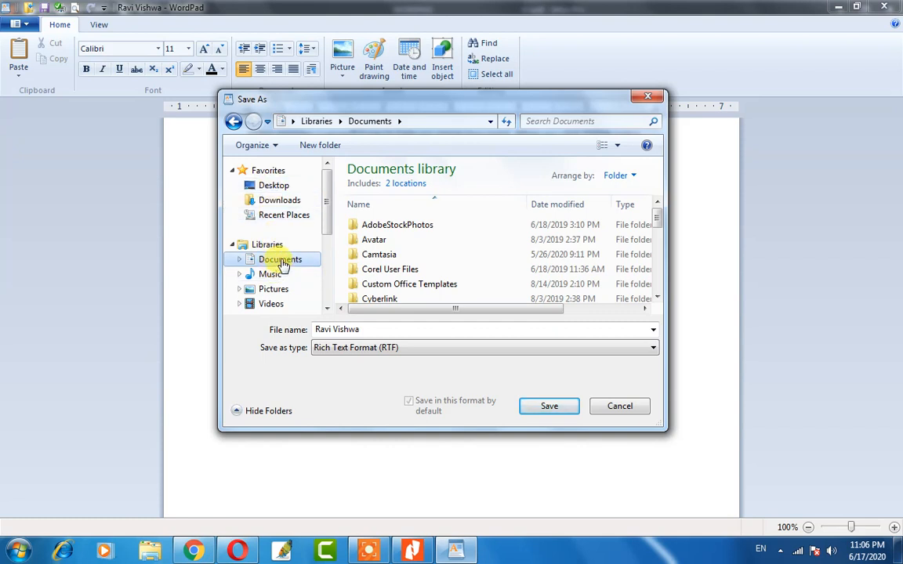
left_click(373, 330)
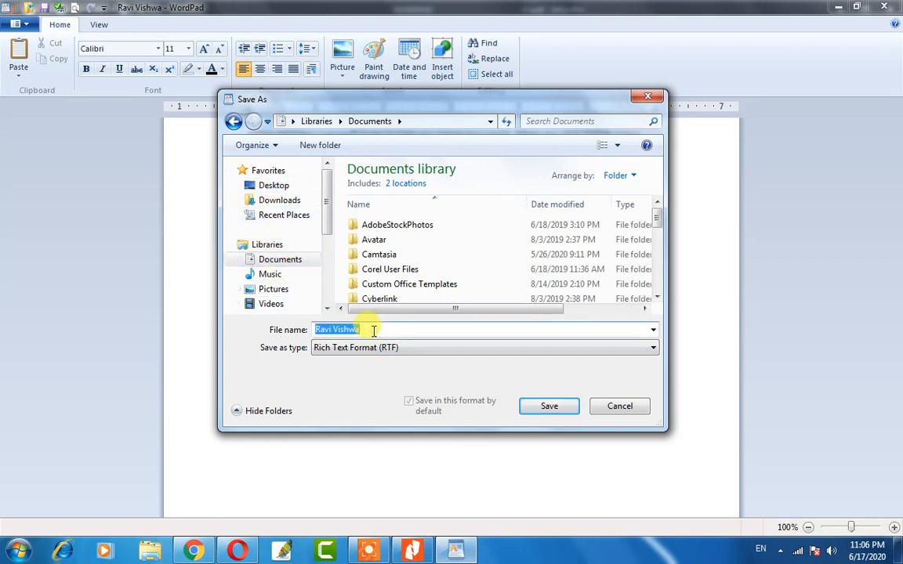
key("BackSpace")
type("Rohit")
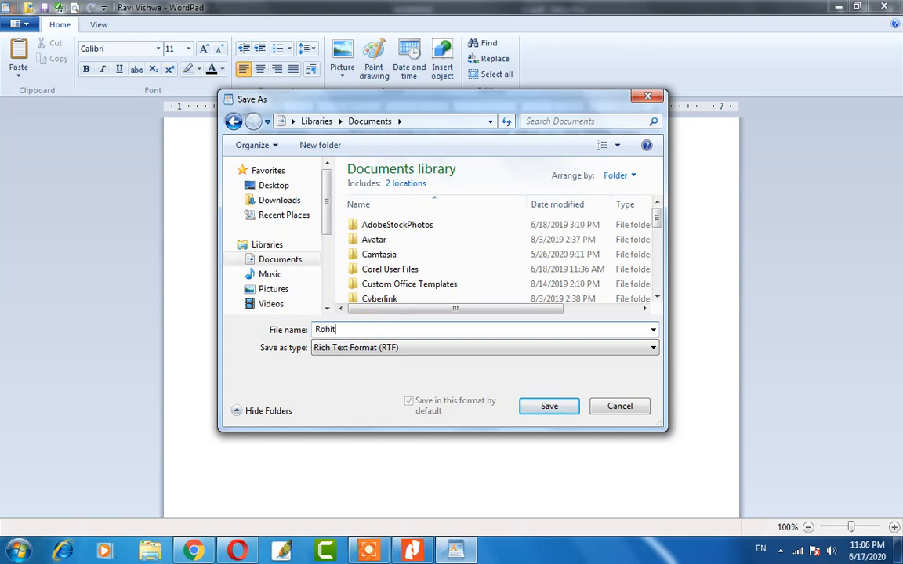
left_click(552, 413)
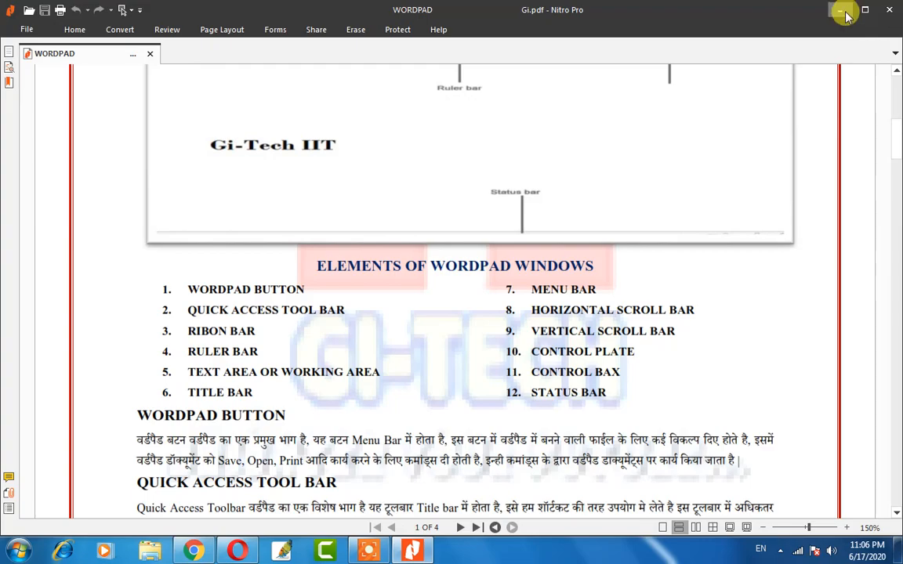
Minimise the PDF viewer, select the document's desktop icon, and briefly open the Computer window.
left_click(842, 13)
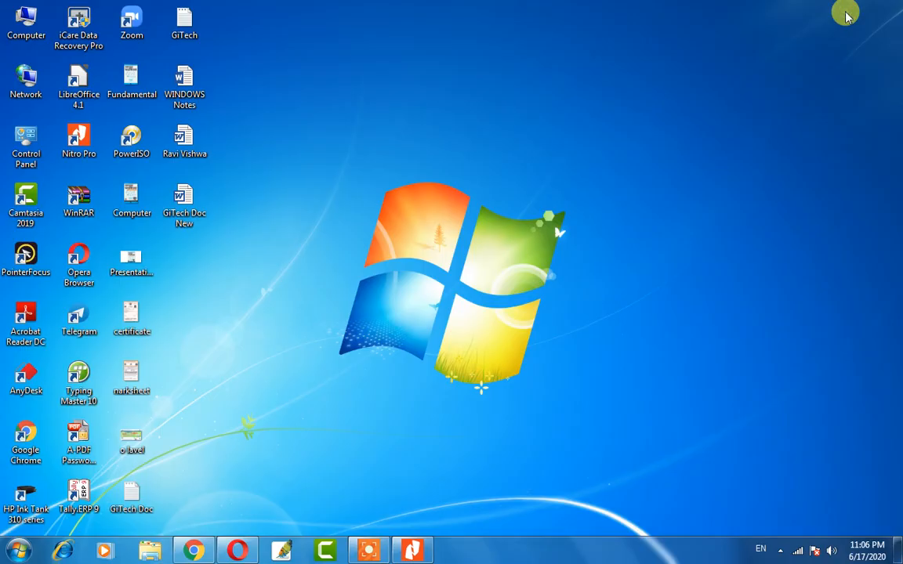
left_click_drag(238, 114, 177, 156)
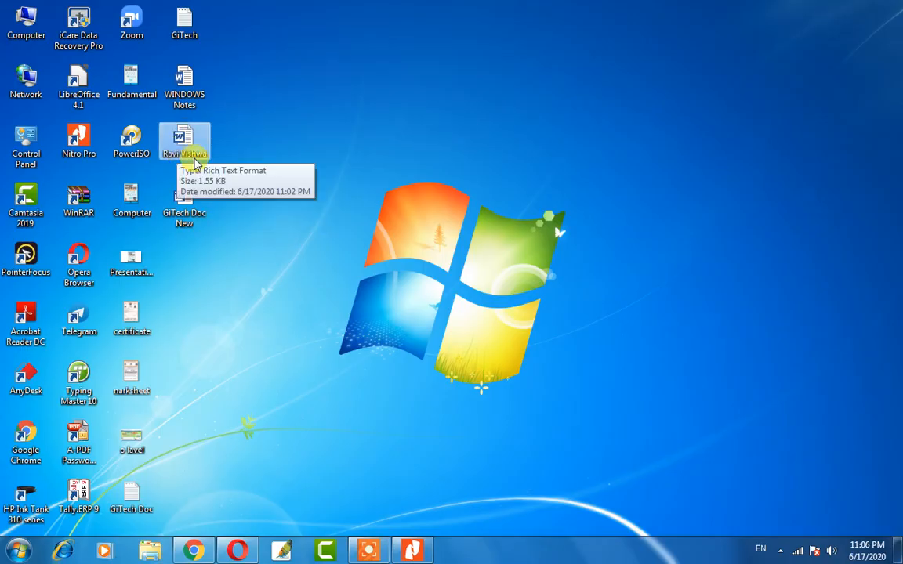
left_click_drag(237, 129, 185, 151)
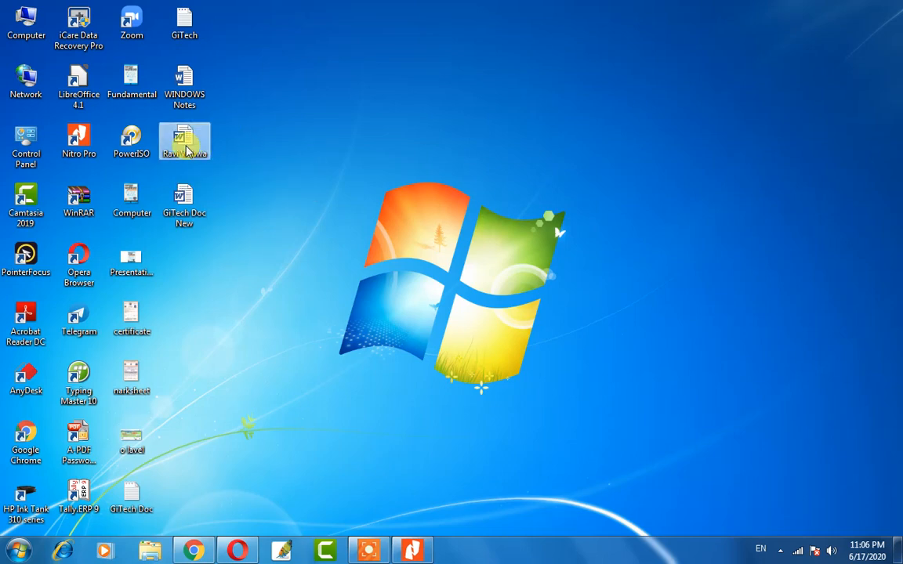
left_click(25, 24)
double_click(25, 24)
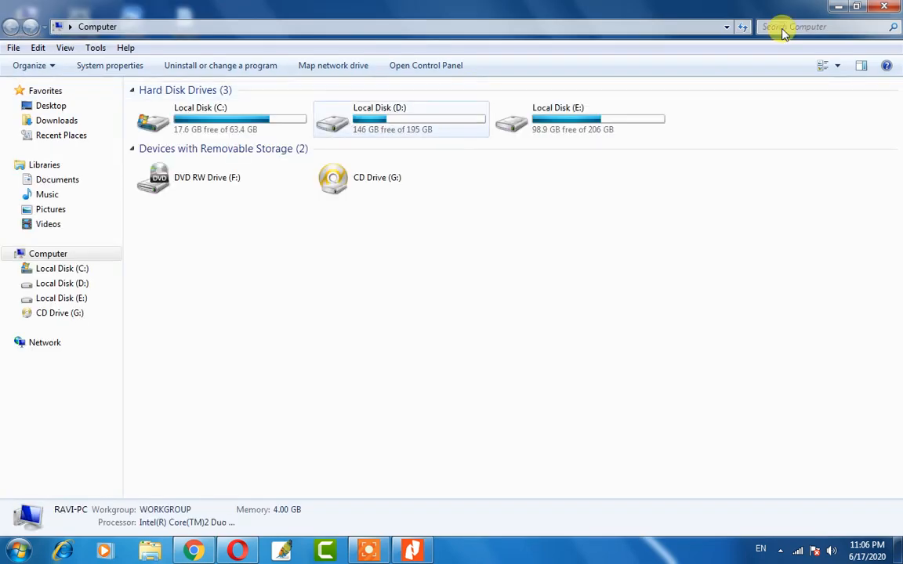
left_click(881, 8)
Refresh the desktop and open the saved RTF document in Word.
right_click(393, 72)
left_click(463, 113)
double_click(185, 143)
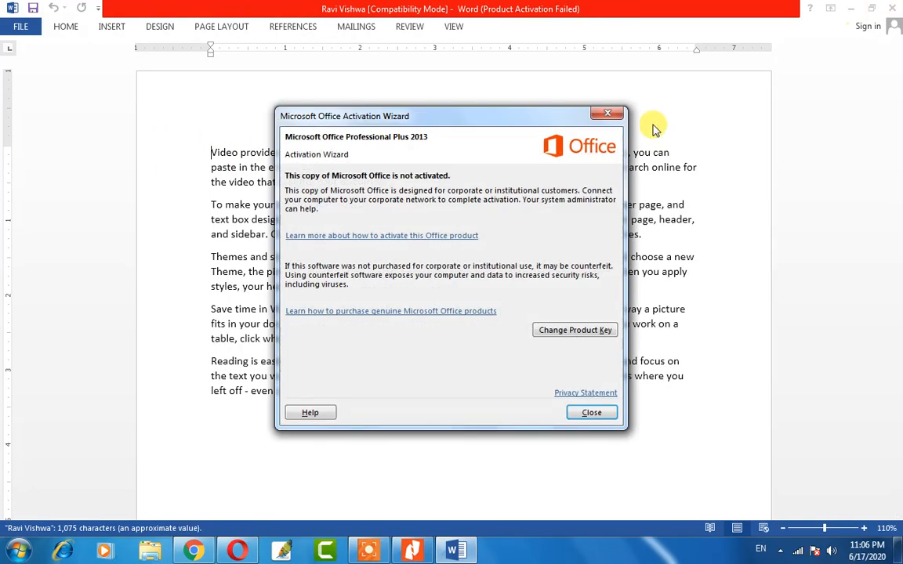
Dismiss the Office activation notice, minimise Word, and open the Computer window.
left_click(606, 114)
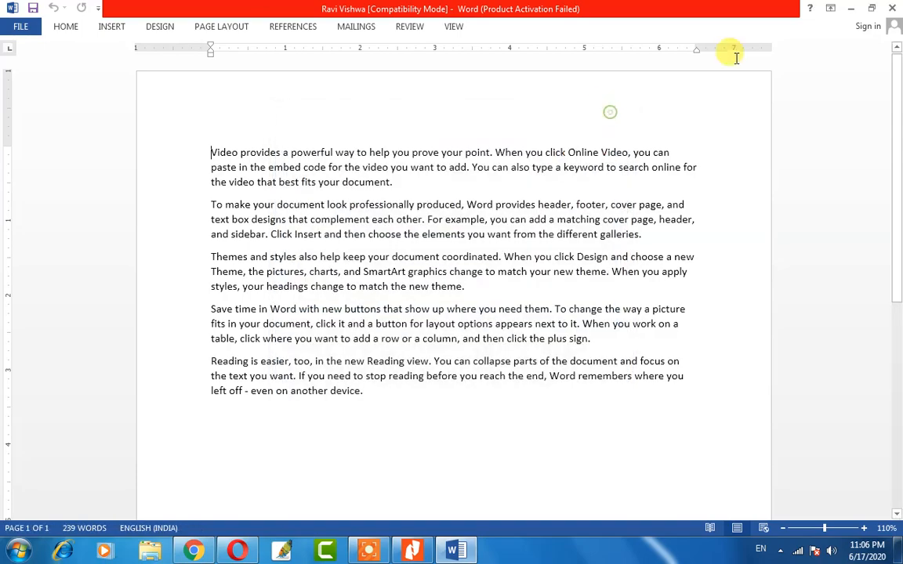
left_click(852, 10)
double_click(22, 24)
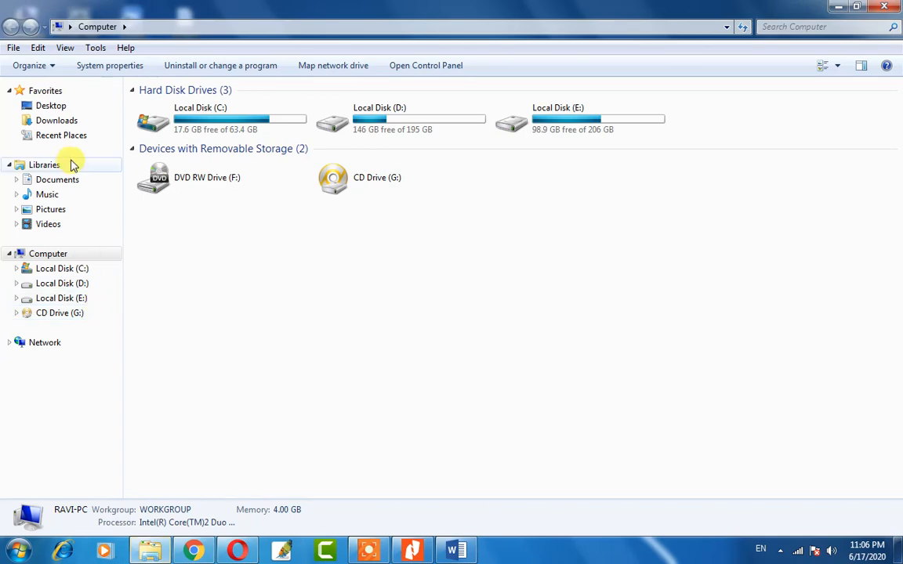
Close the Computer window and open the Documents library from the Start menu.
left_click(887, 8)
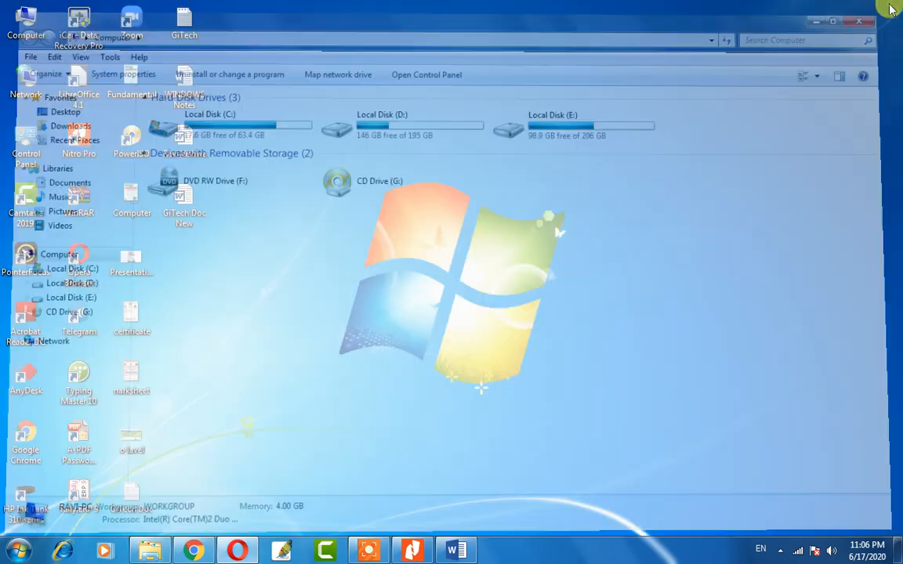
left_click(18, 550)
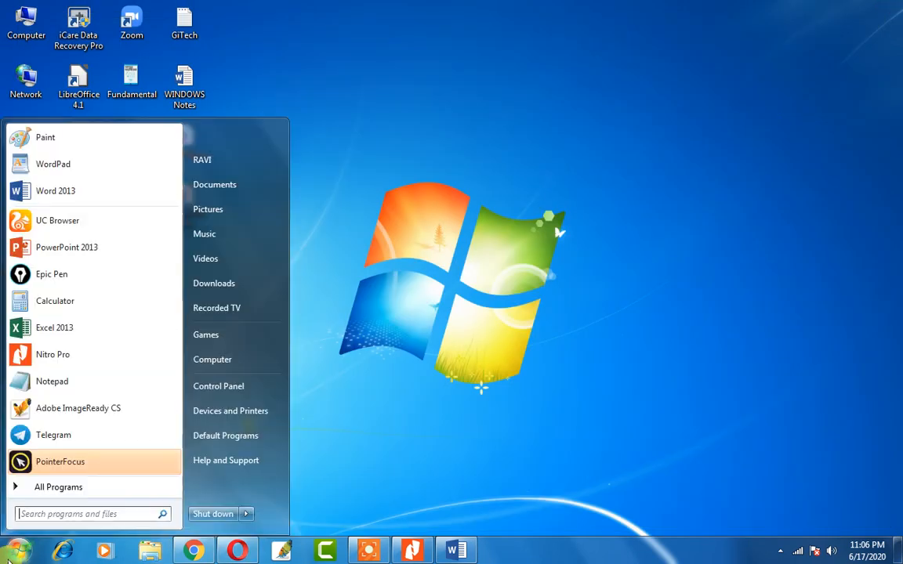
left_click(226, 187)
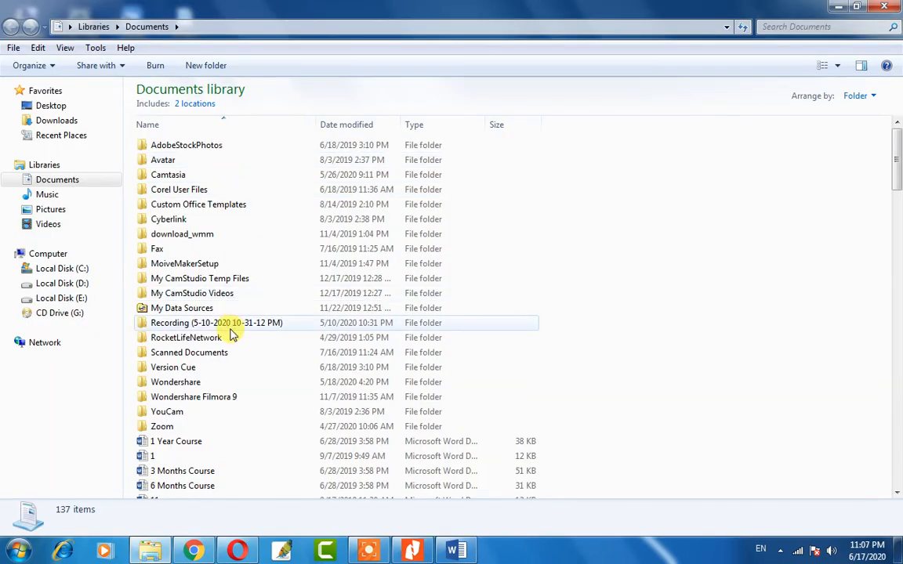
scroll(216, 317, "down", 14)
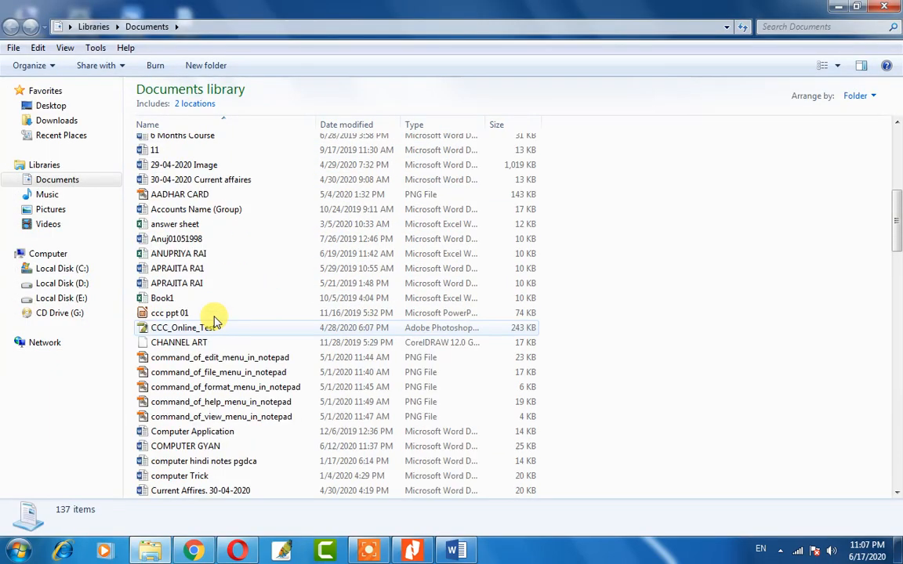
scroll(226, 304, "up", 14)
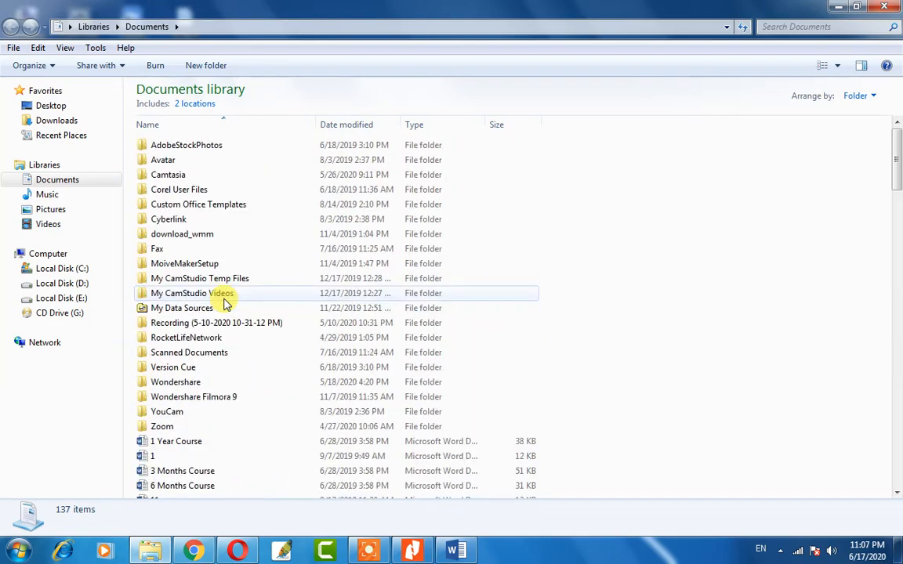
Search the library for 'rohi' and open the matching document in Word.
left_click(815, 26)
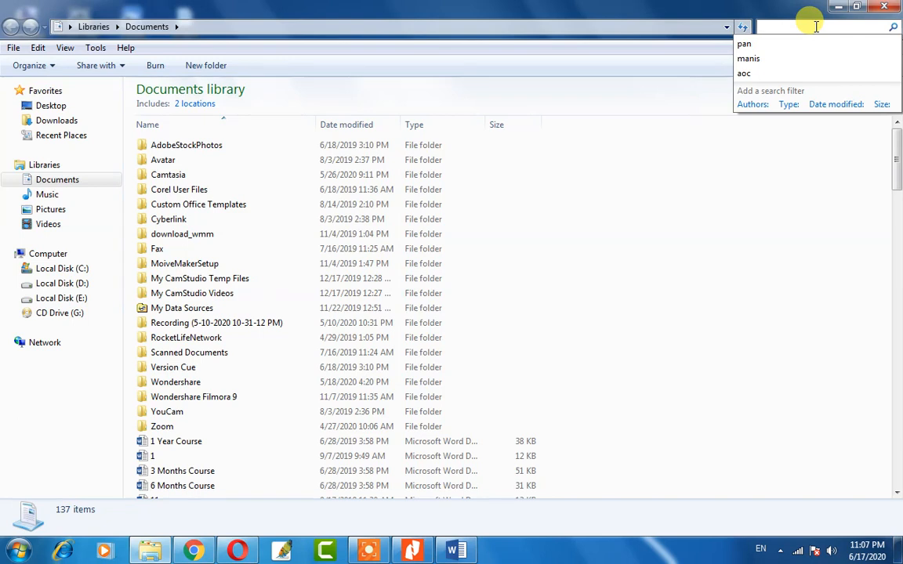
type("rohi")
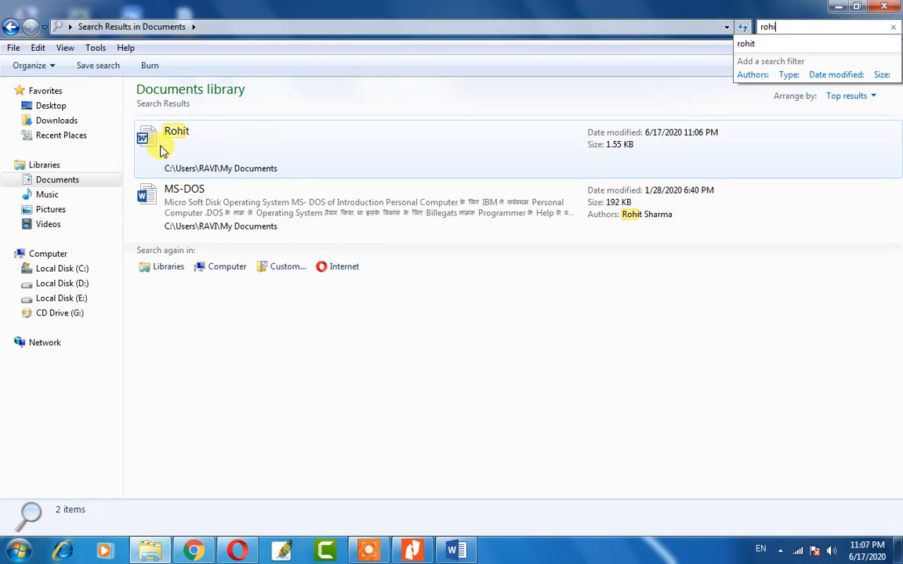
double_click(216, 139)
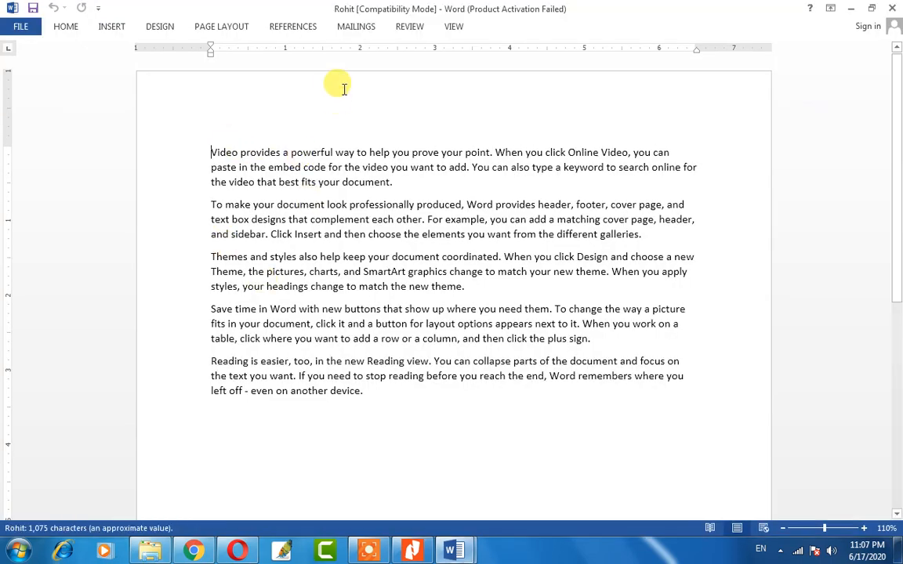
Close both open Word documents and the Explorer search results window.
left_click(464, 553)
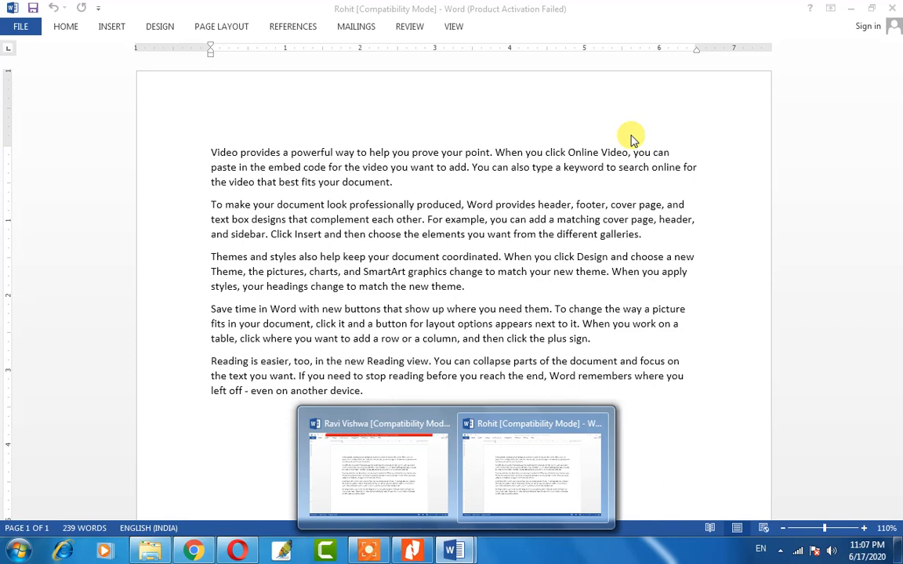
left_click(890, 9)
left_click(890, 10)
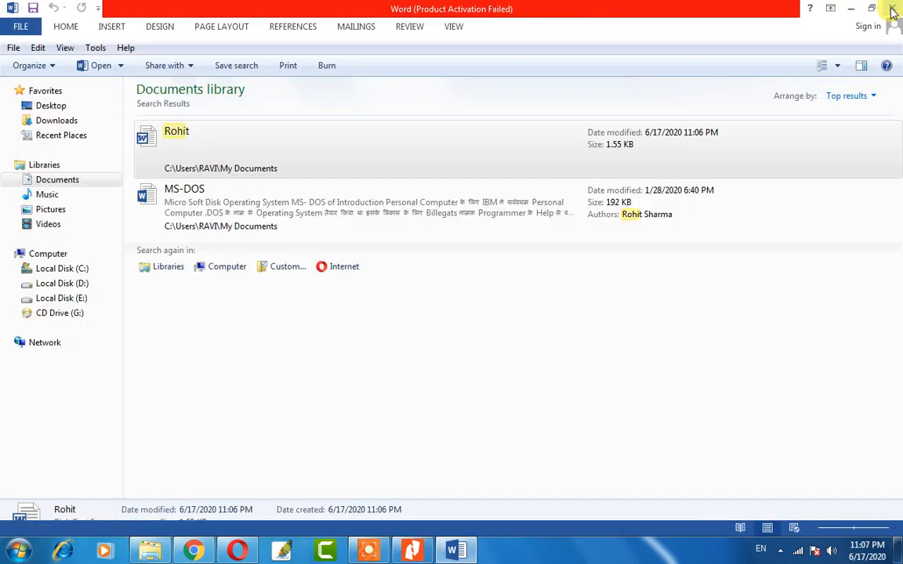
left_click(890, 10)
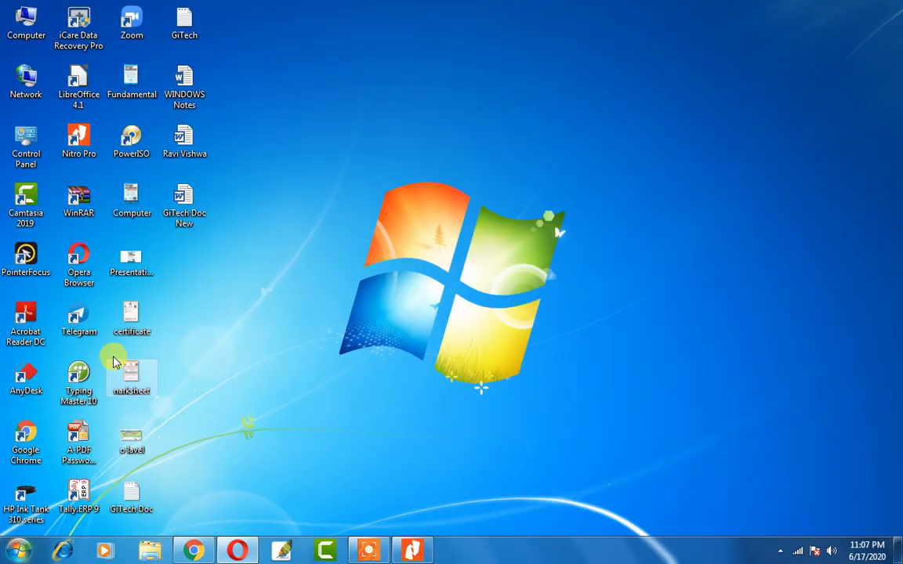
Relaunch WordPad on the five-paragraph document and show the File menu's Print choices.
key("super+r")
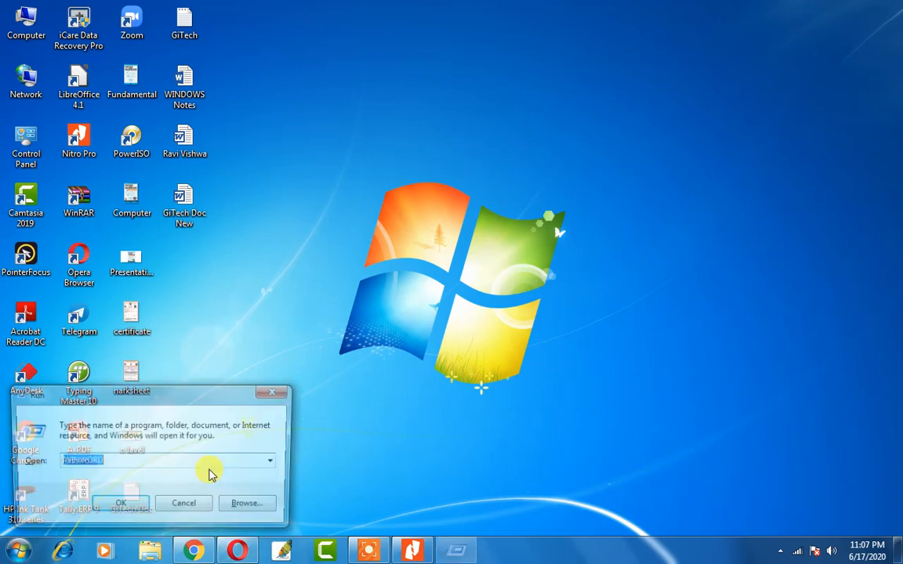
key("Escape")
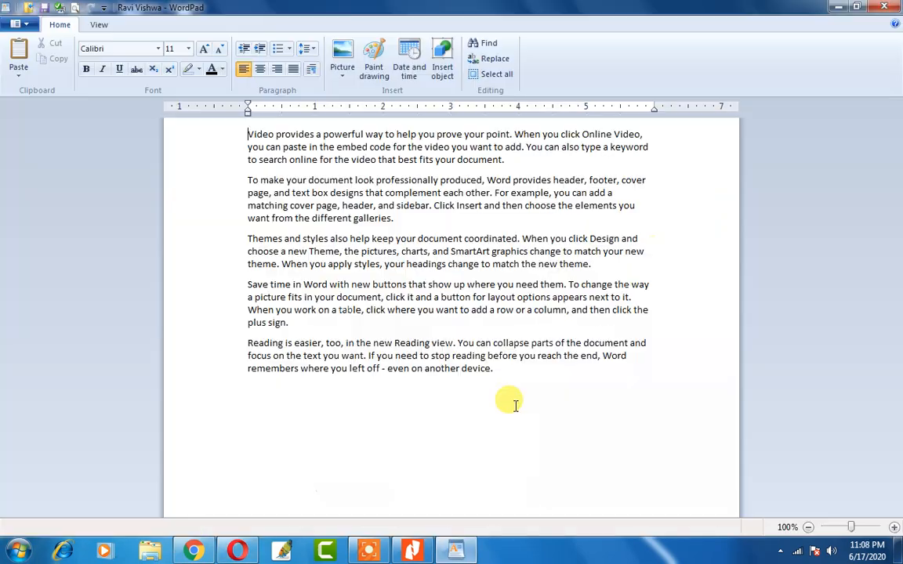
left_click(14, 25)
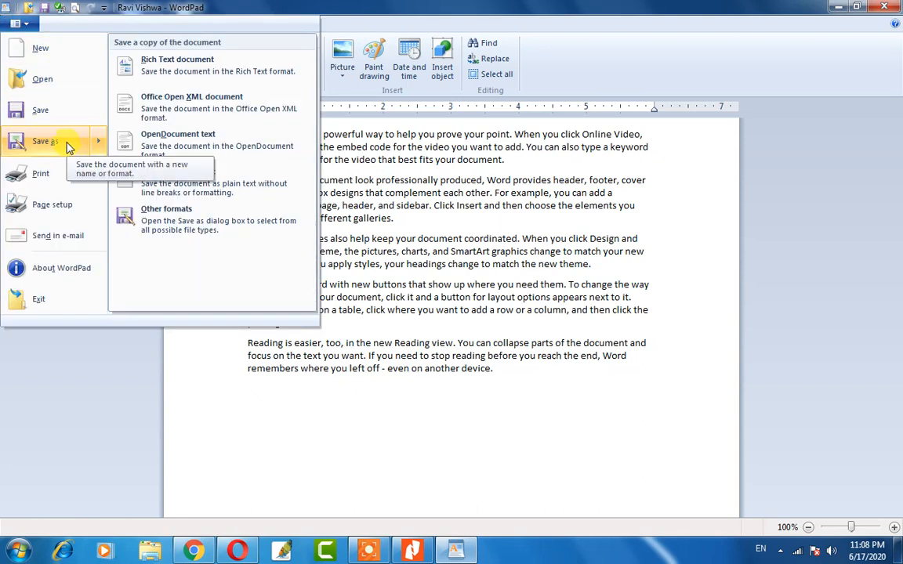
mouse_move(50, 176)
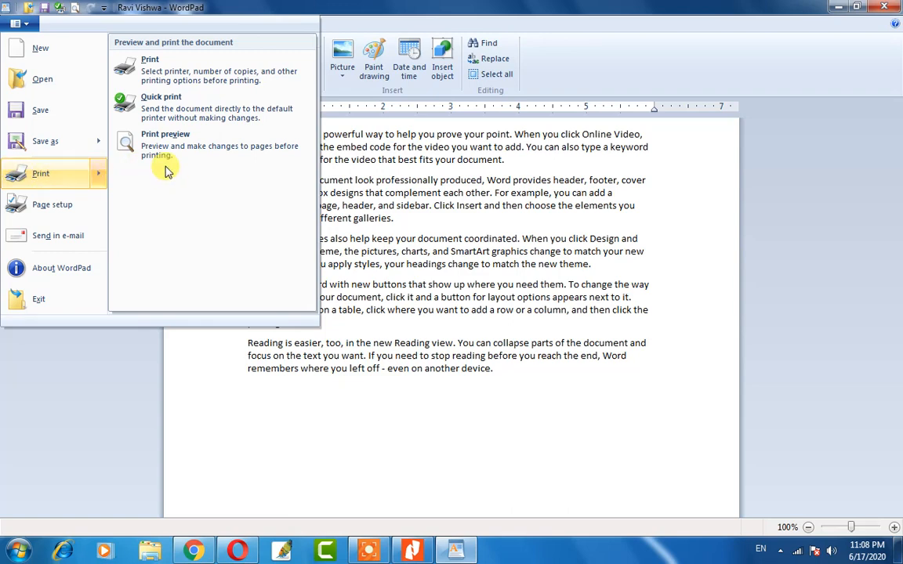
In the Print dialog, try 3 copies and a Pages range, then cancel without printing.
left_click(192, 71)
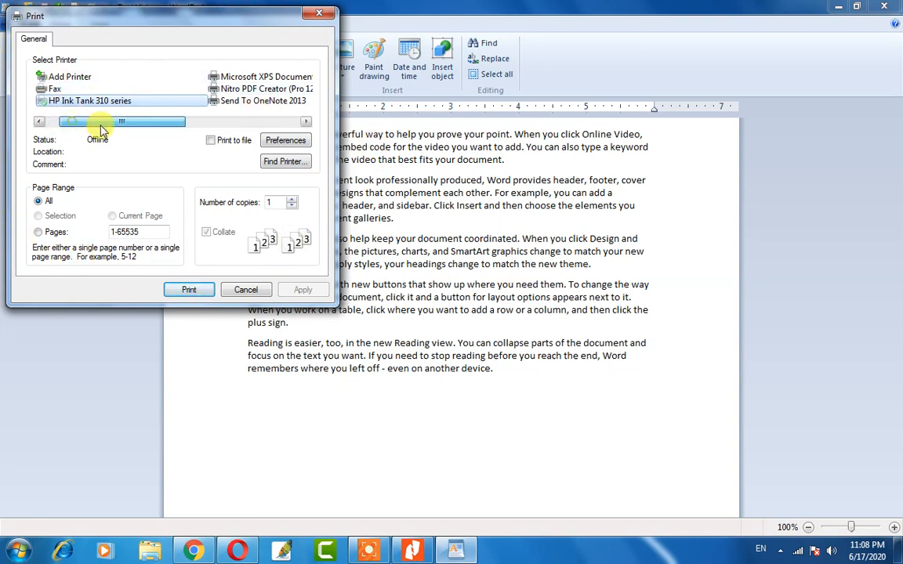
left_click_drag(81, 120, 262, 123)
left_click(155, 122)
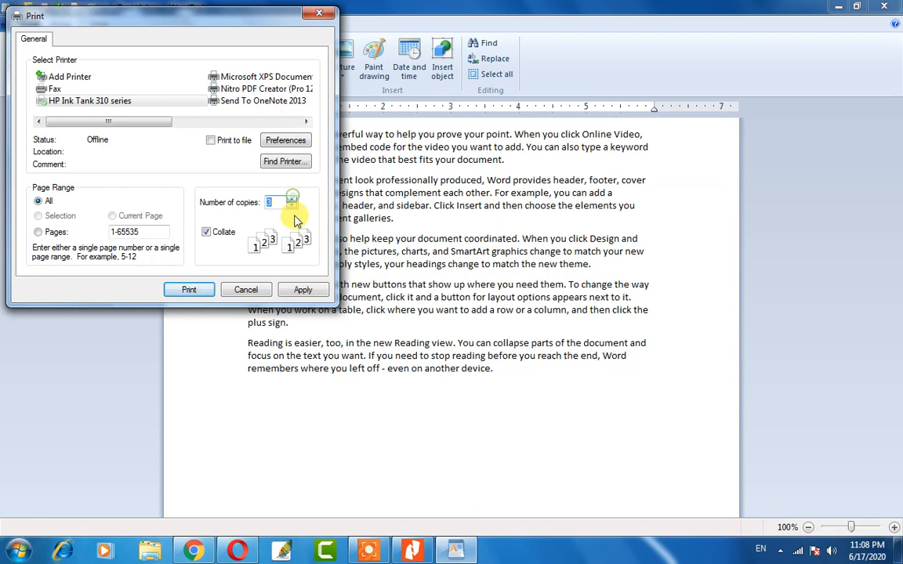
left_click(292, 203)
left_click(291, 199)
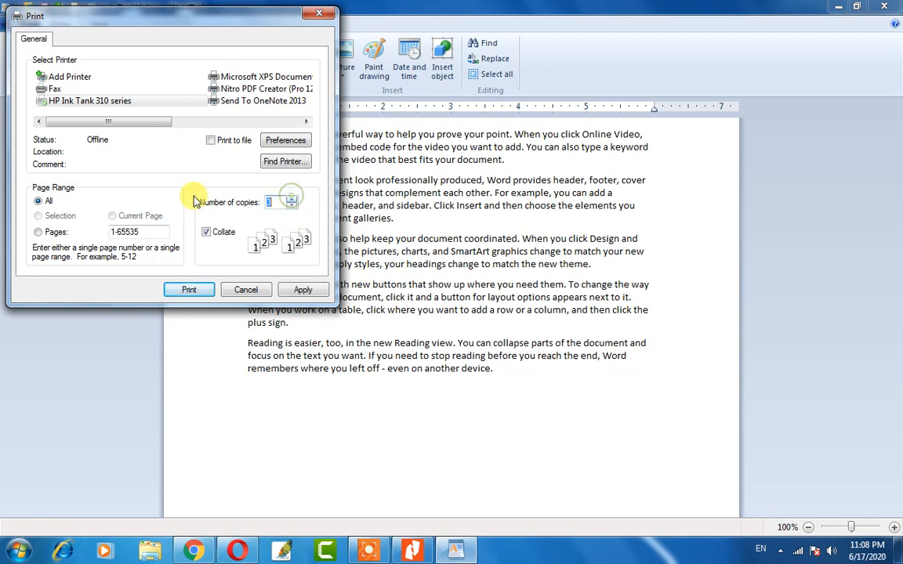
left_click(47, 233)
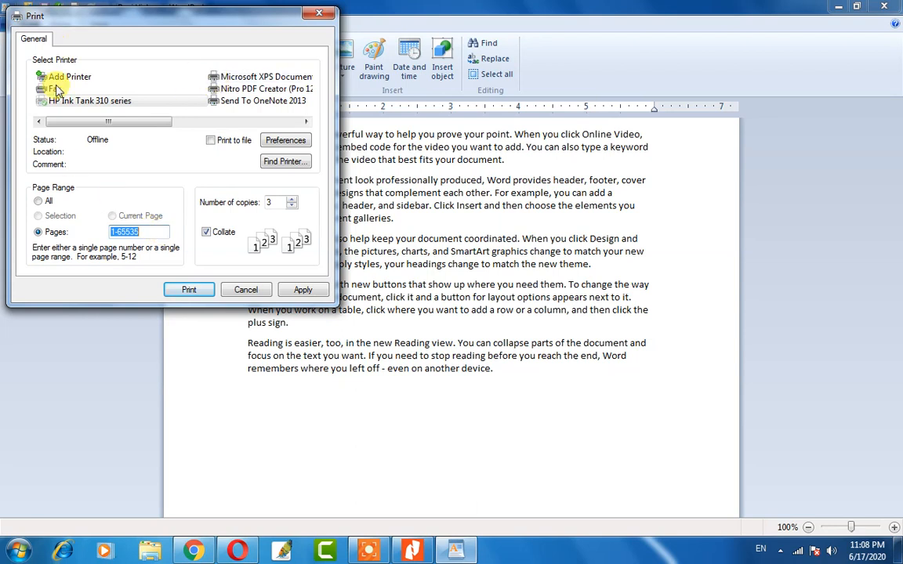
left_click(248, 291)
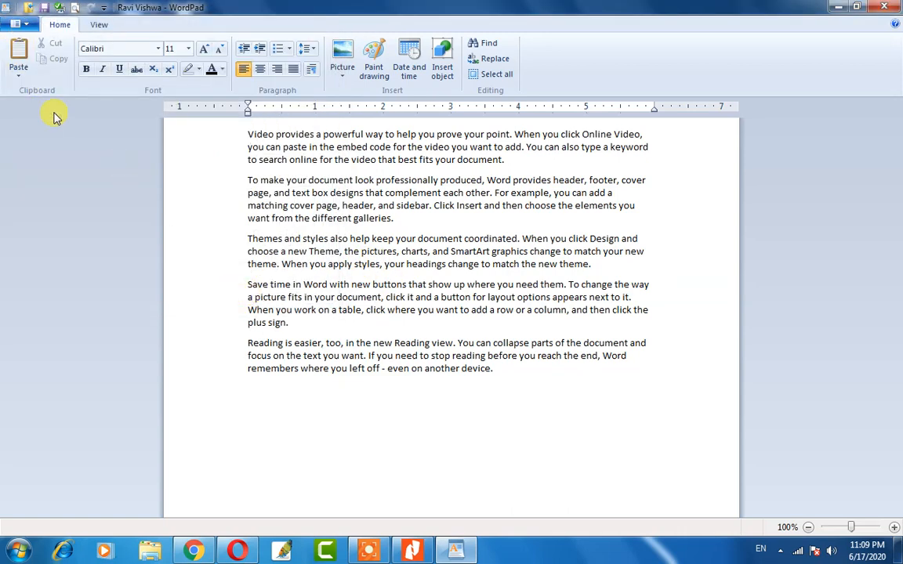
Send the document to the default printer with Quick print.
left_click(19, 23)
mouse_move(41, 172)
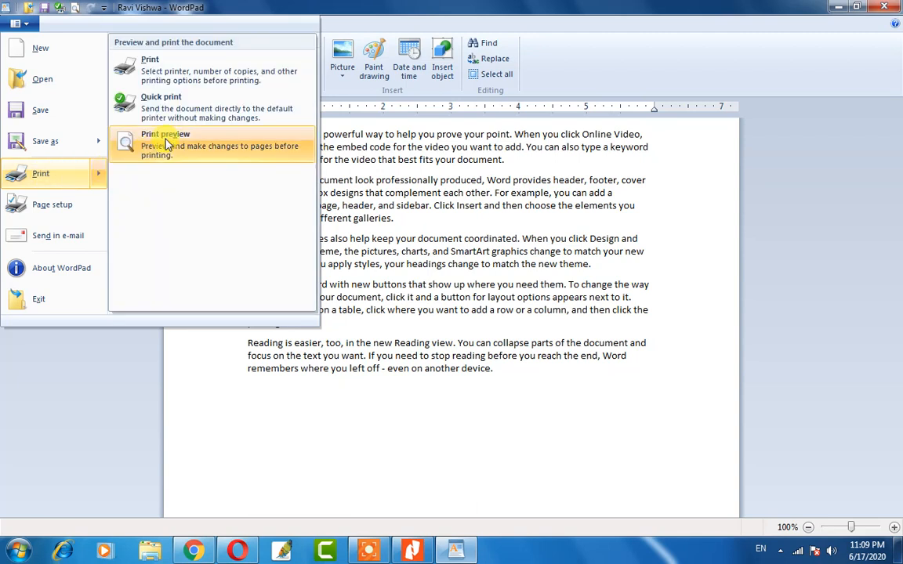
left_click(211, 108)
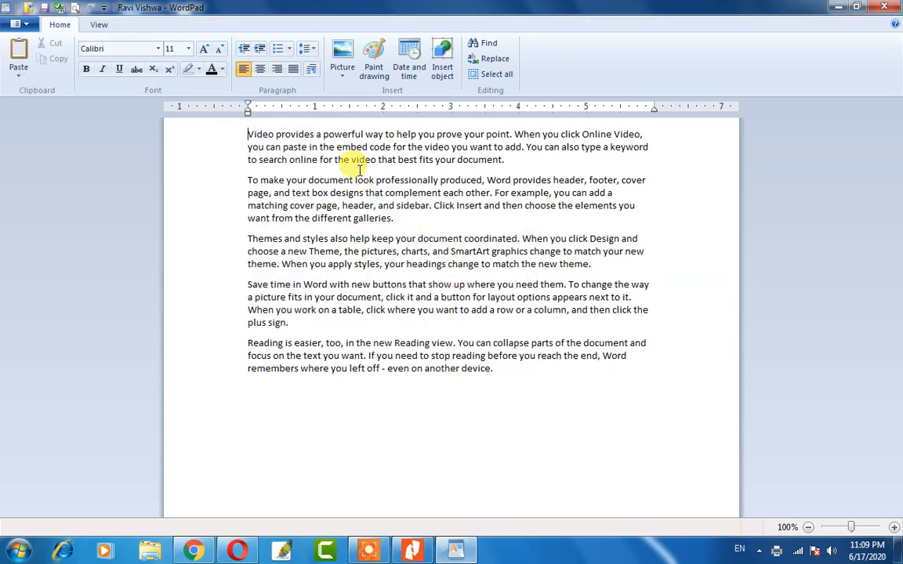
Check the one-page print preview, then close it to return to editing.
left_click(16, 24)
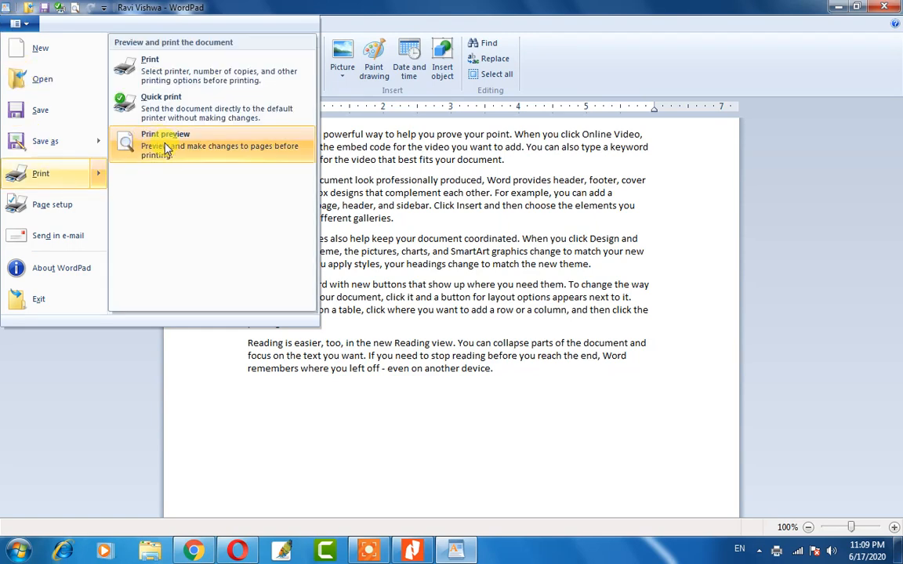
left_click(166, 148)
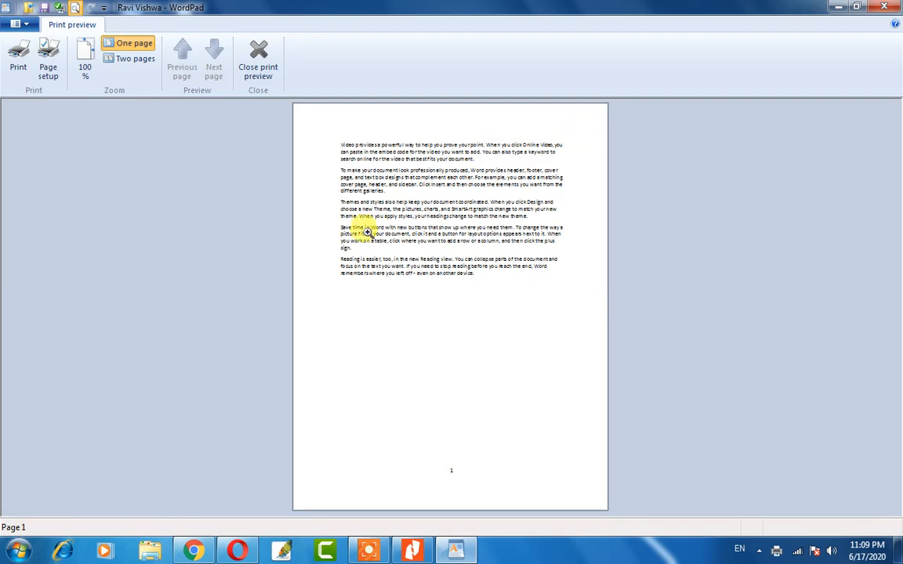
left_click(257, 64)
left_click(13, 23)
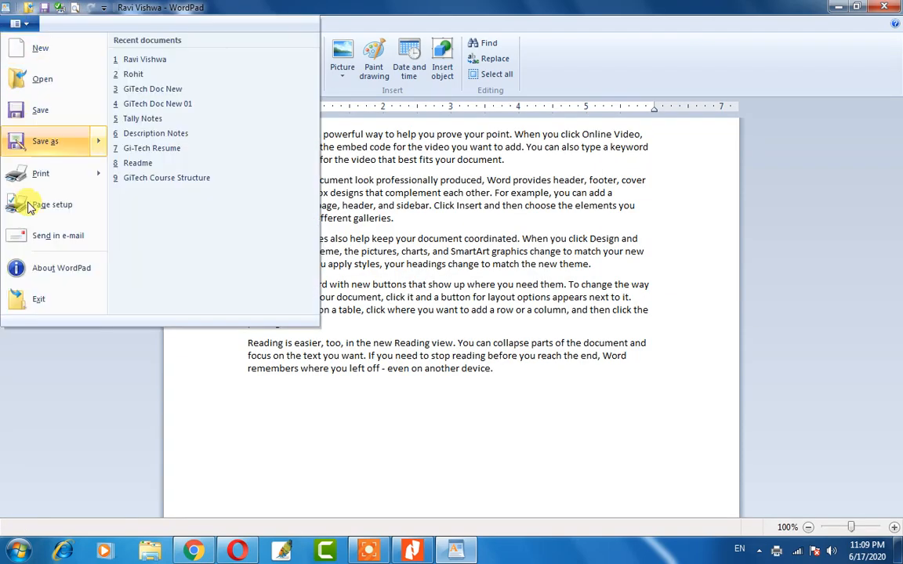
In Page Setup, choose A4 paper size and keep the source on Automatically Select.
left_click(34, 204)
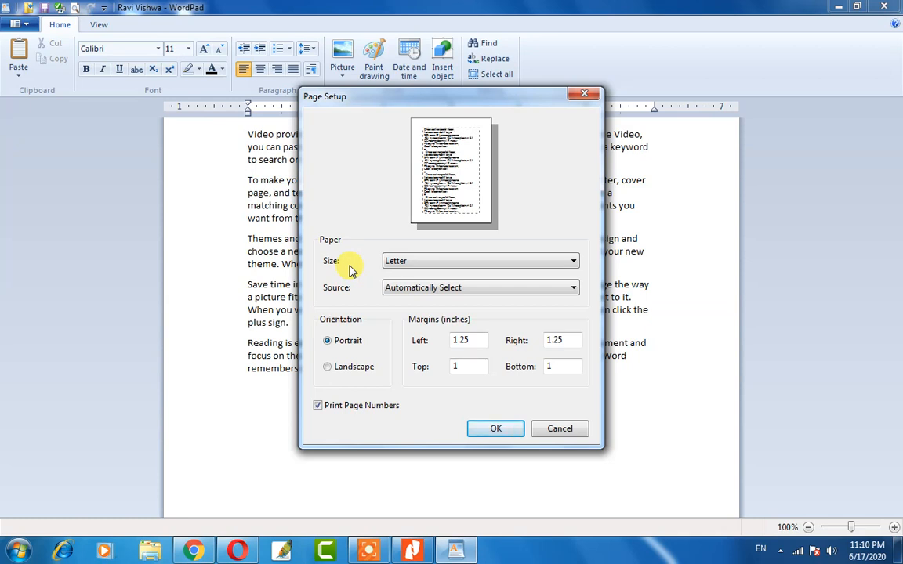
left_click(408, 265)
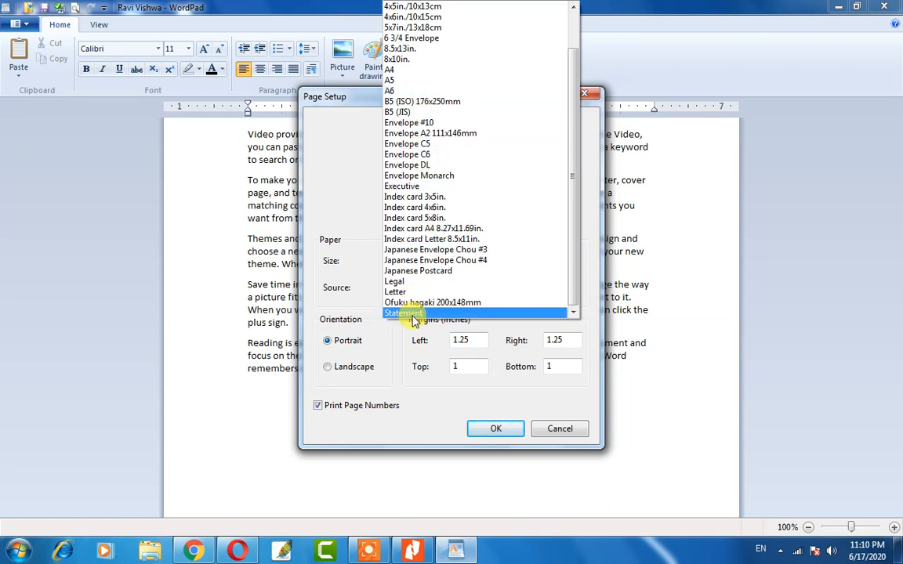
left_click(435, 72)
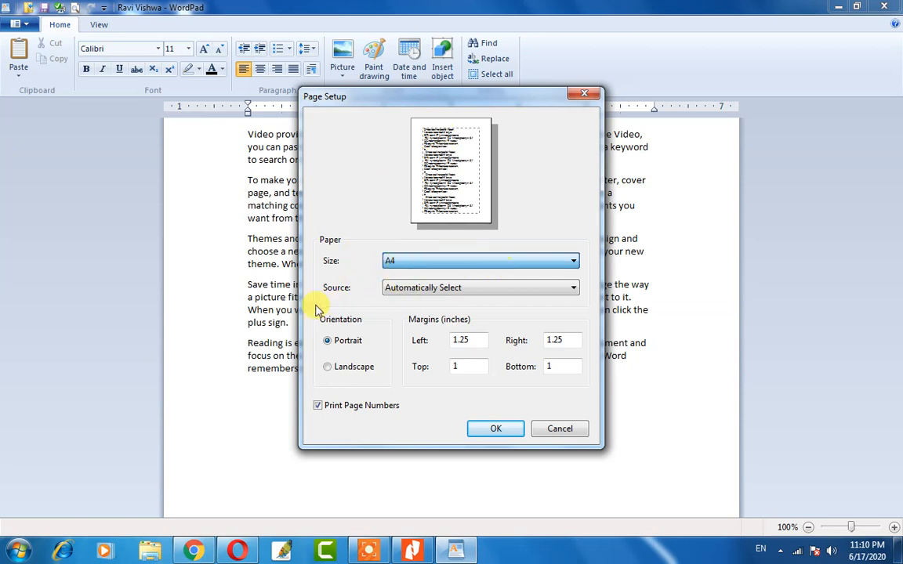
left_click(420, 288)
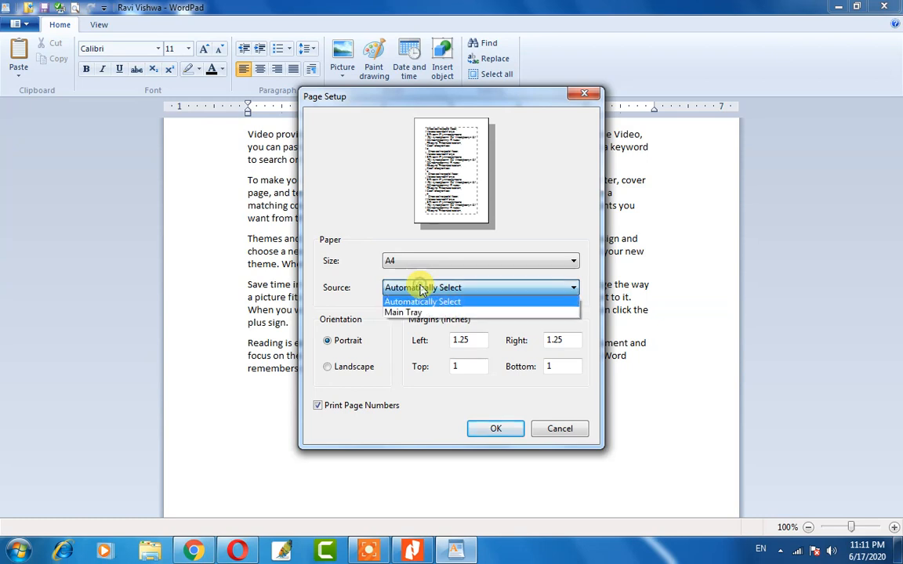
left_click(467, 301)
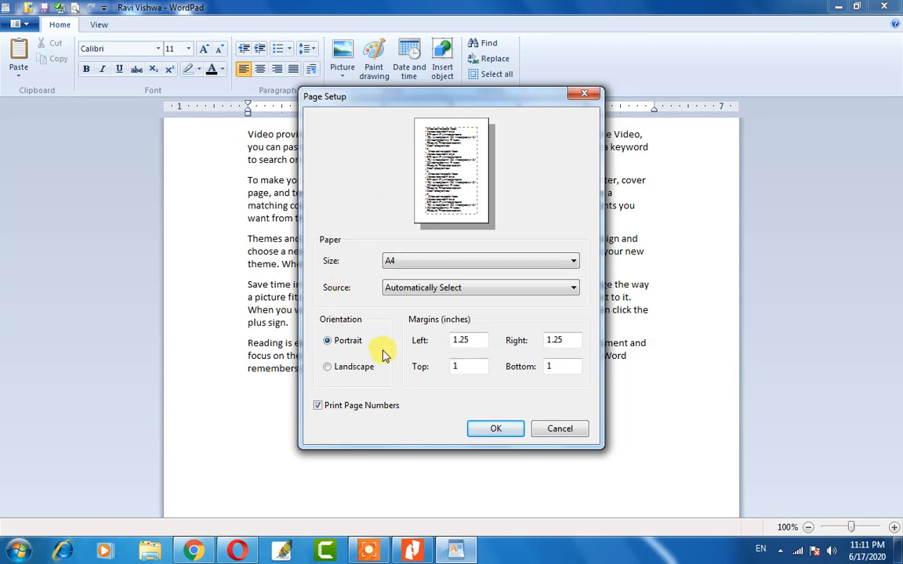
left_click(345, 367)
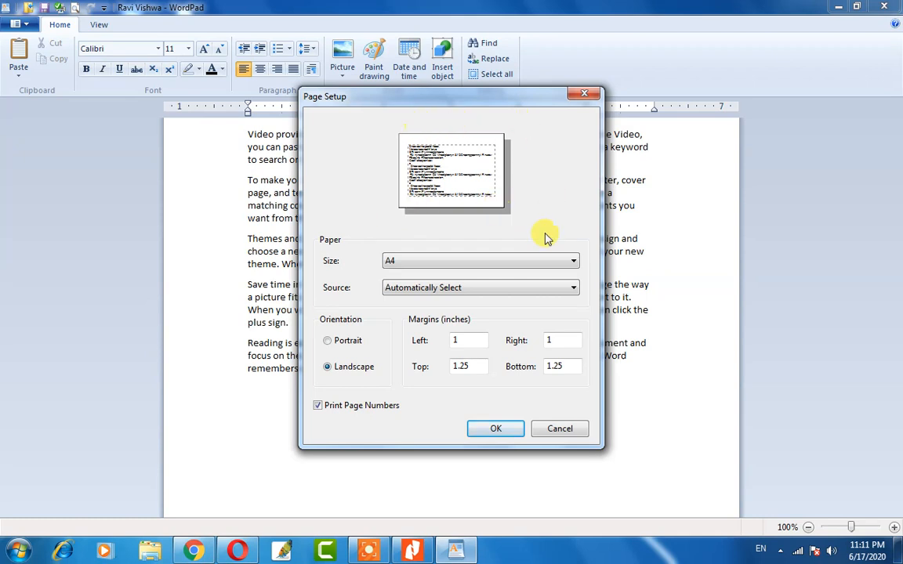
left_click(343, 343)
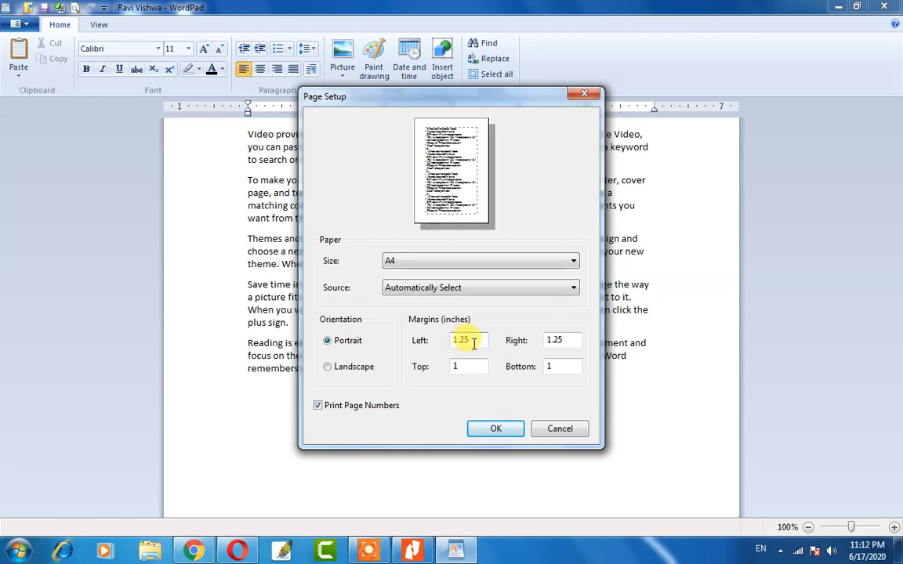
Change the left and right page margins from 1.25 to 1 inch.
key("BackSpace")
key("BackSpace")
key("BackSpace")
key("BackSpace")
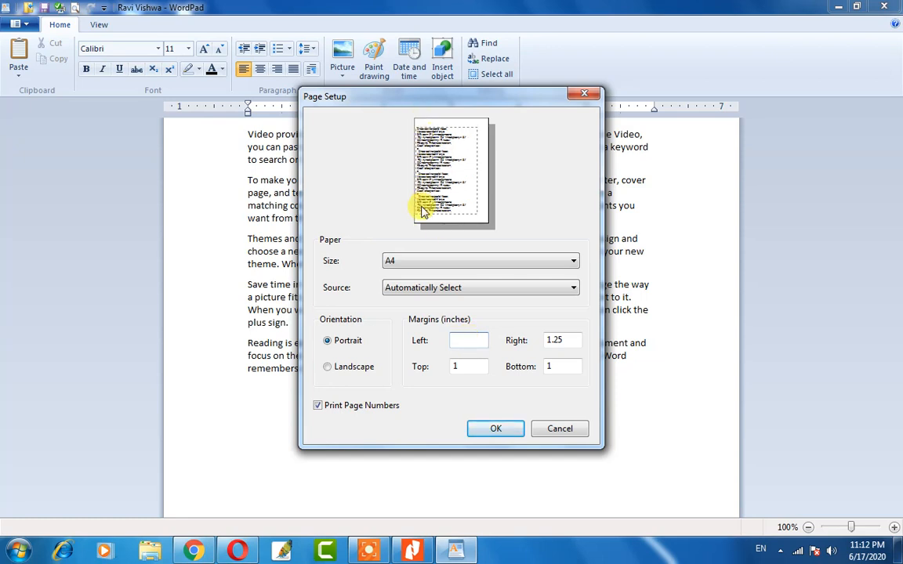
left_click(568, 340)
key("BackSpace")
key("BackSpace")
key("BackSpace")
key("BackSpace")
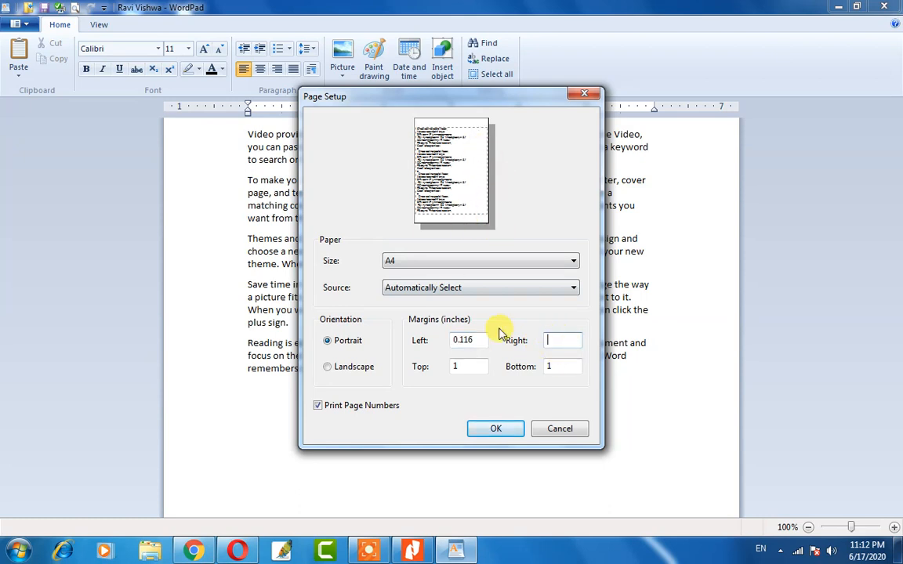
left_click(476, 339)
double_click(477, 339)
type("1")
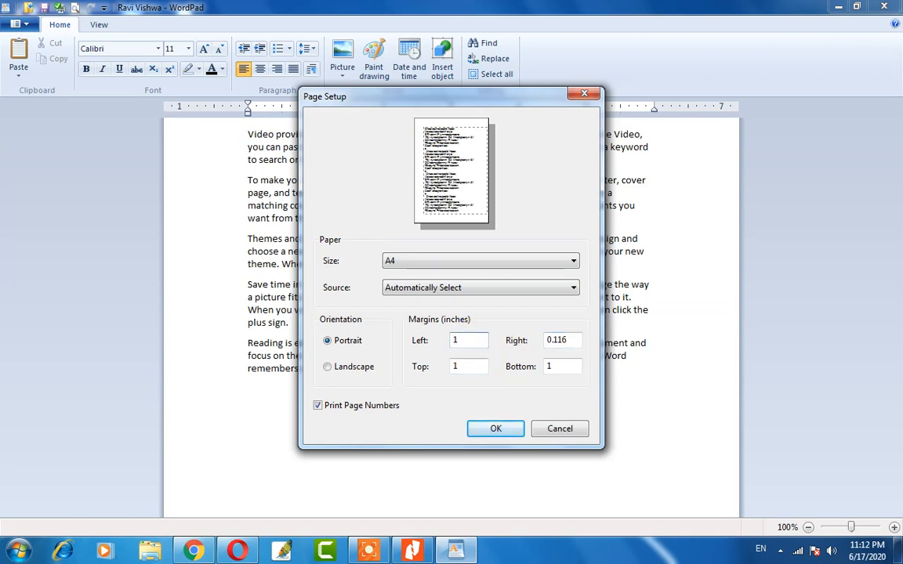
key("Tab")
type("1")
key("Tab")
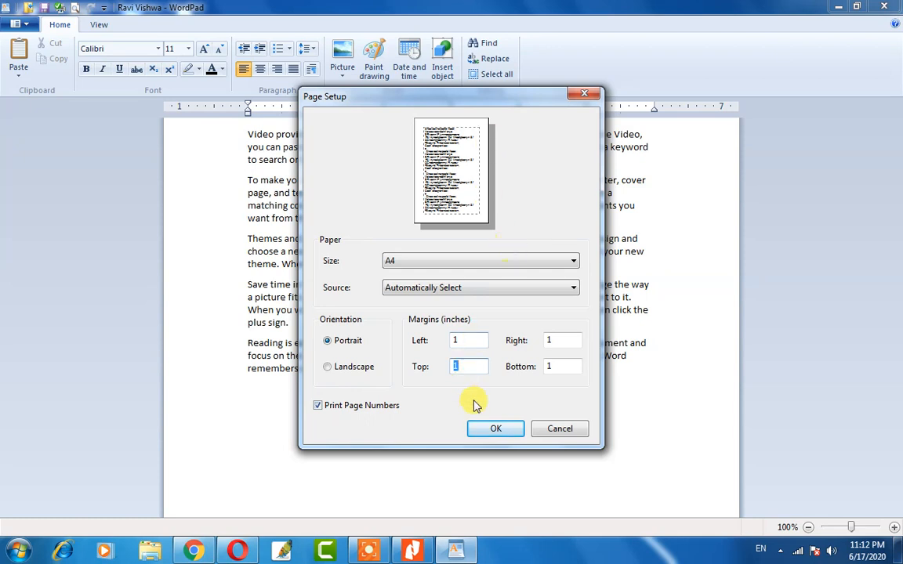
Keep Print Page Numbers enabled and apply the new page setup to the document.
left_click(320, 410)
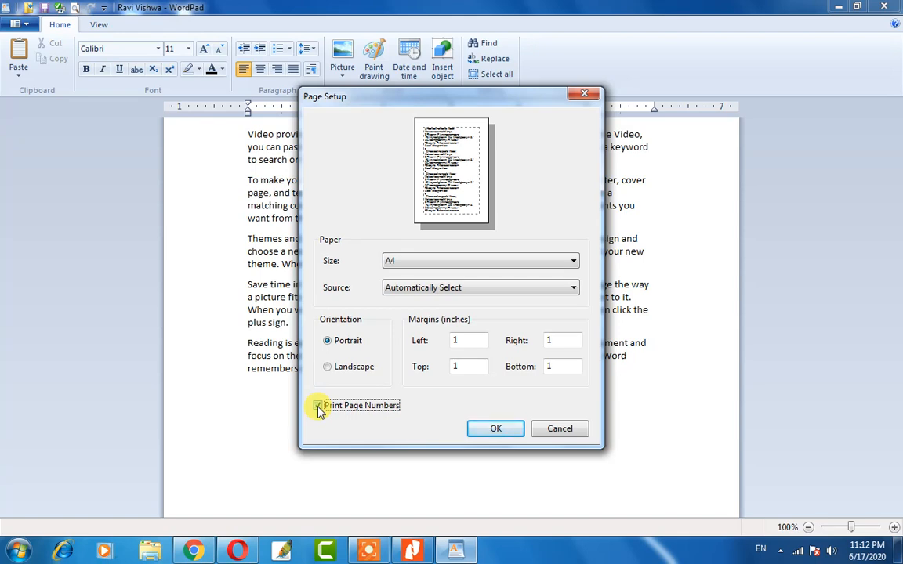
left_click(318, 406)
left_click(488, 435)
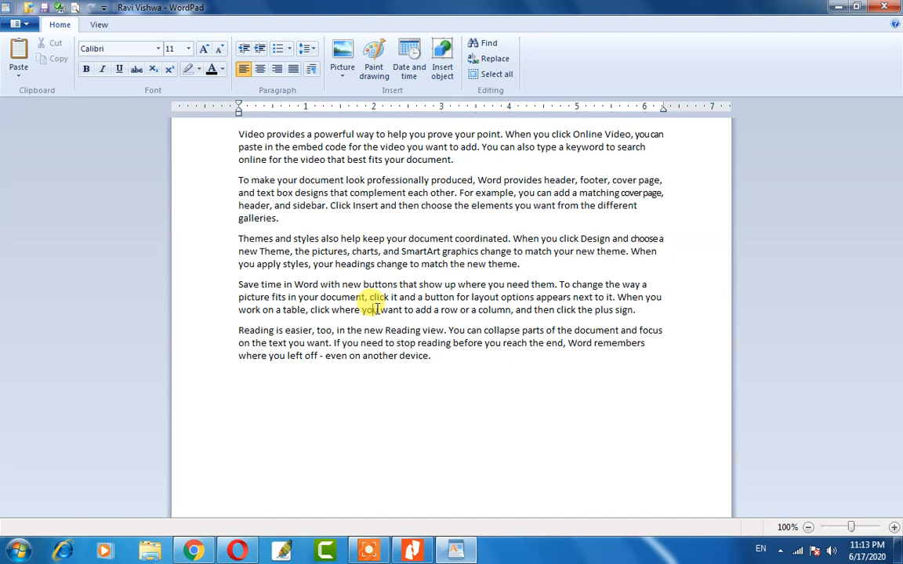
left_click(8, 25)
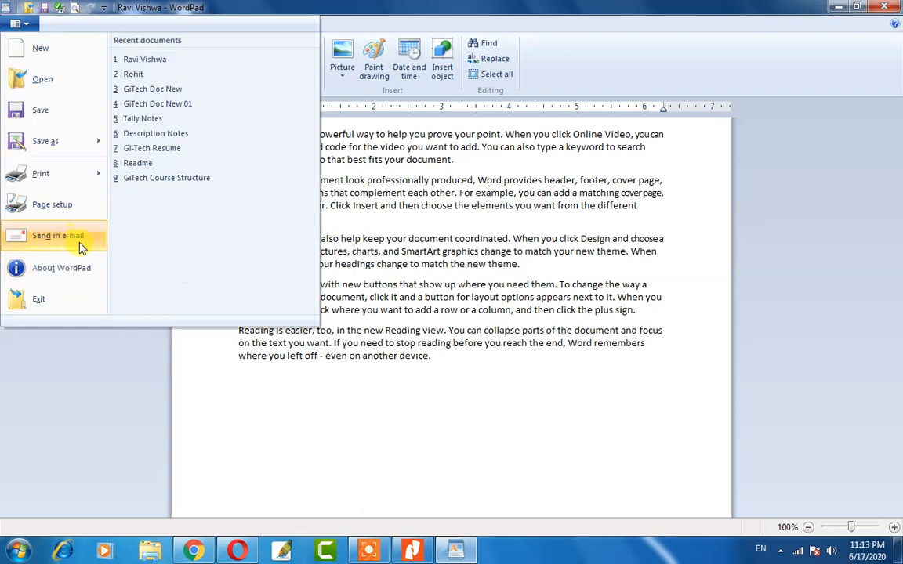
left_click(468, 162)
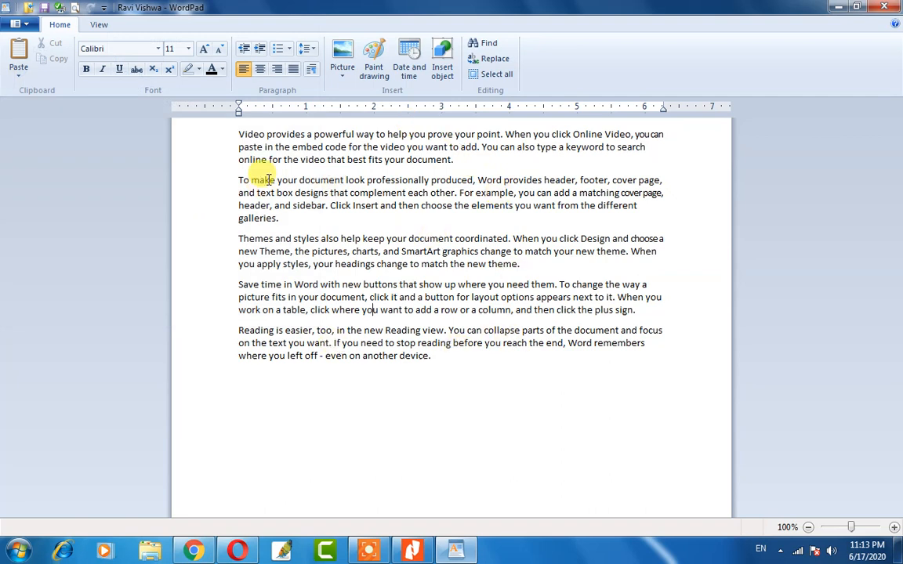
left_click(10, 24)
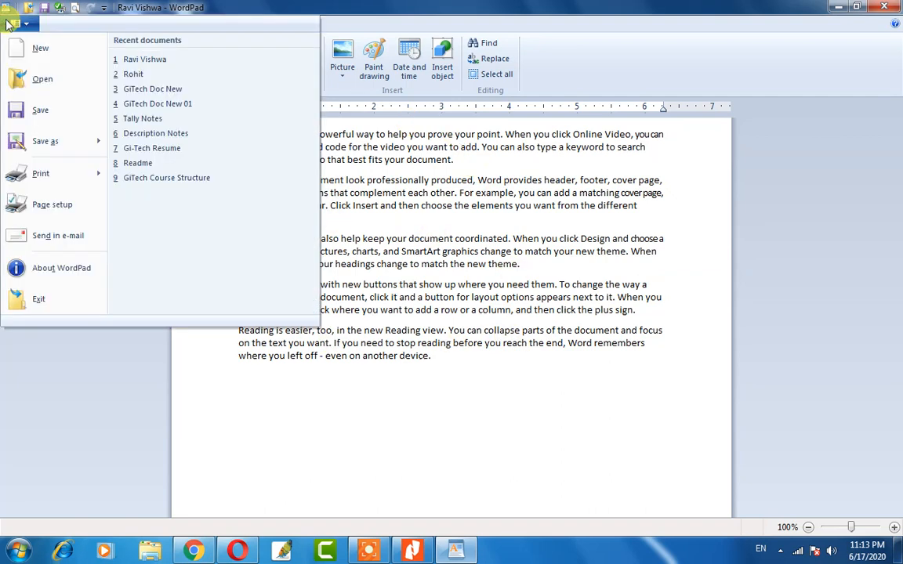
left_click(59, 237)
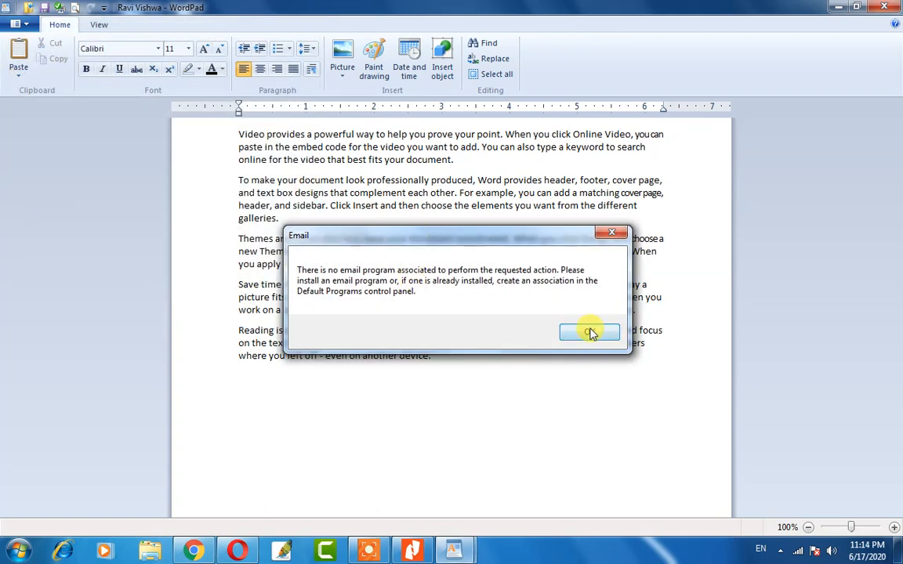
left_click(589, 333)
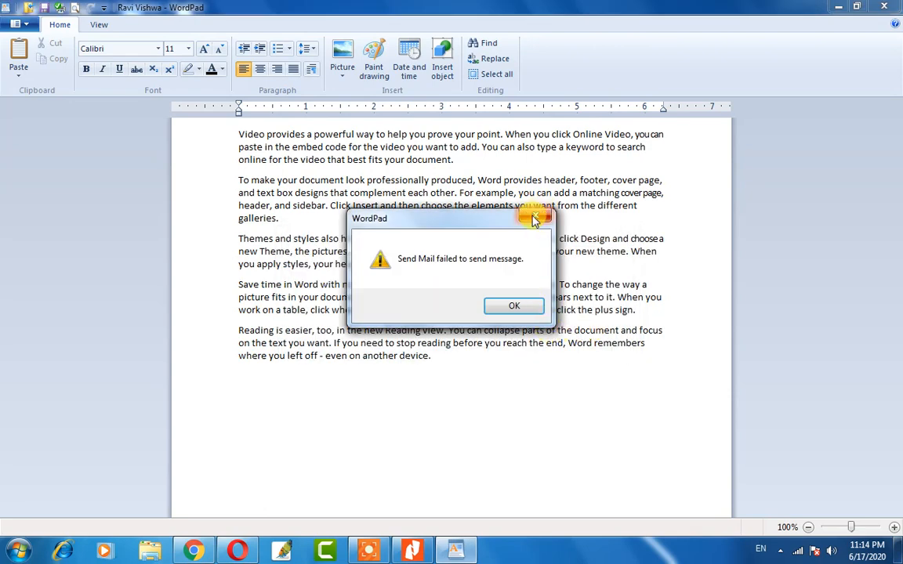
left_click(533, 219)
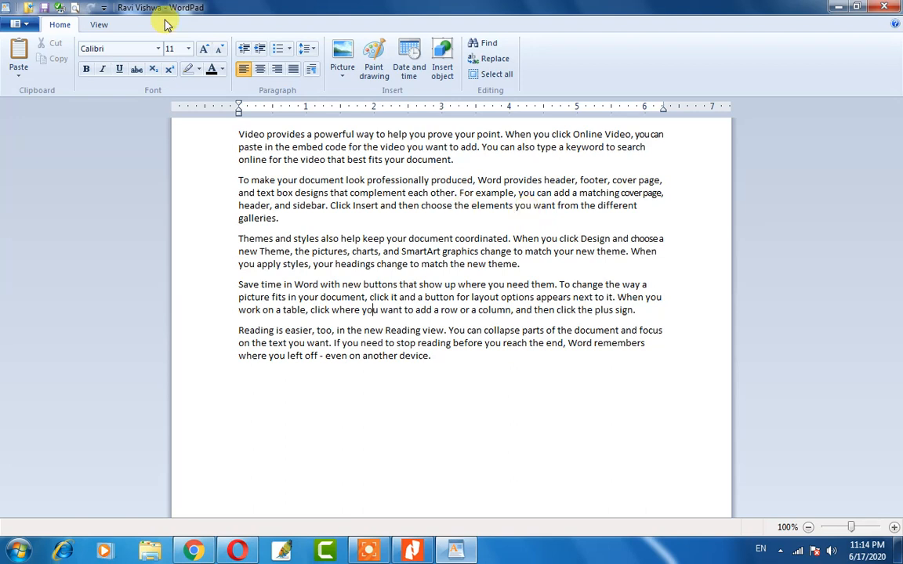
left_click(14, 27)
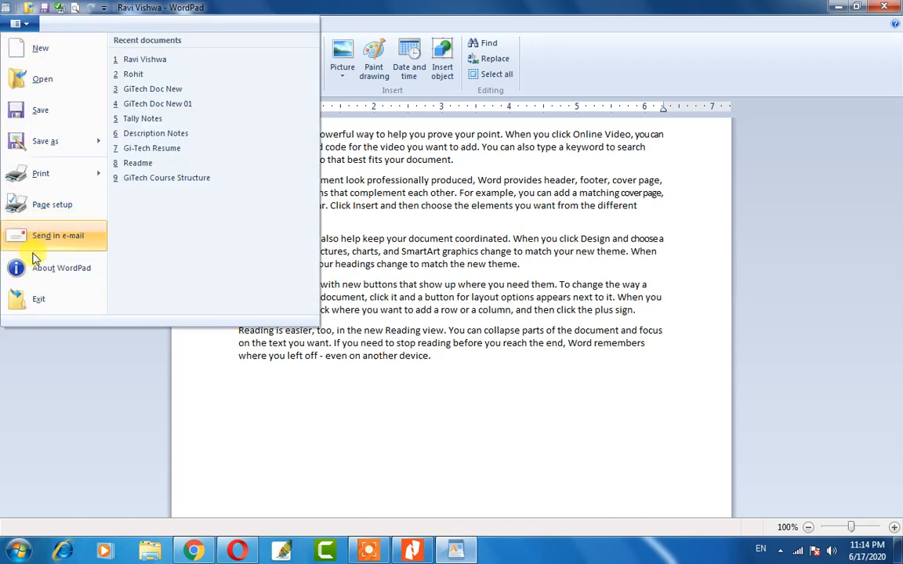
left_click(55, 268)
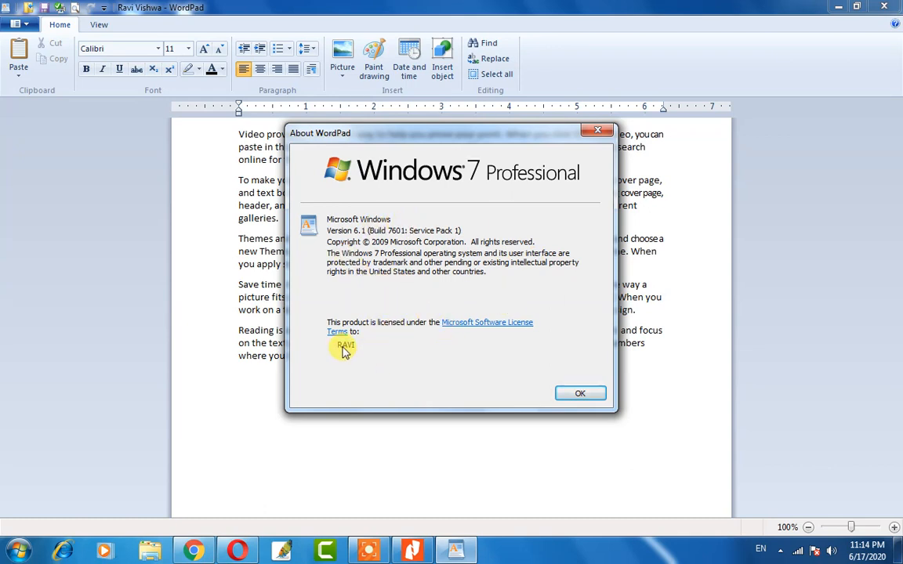
left_click(600, 135)
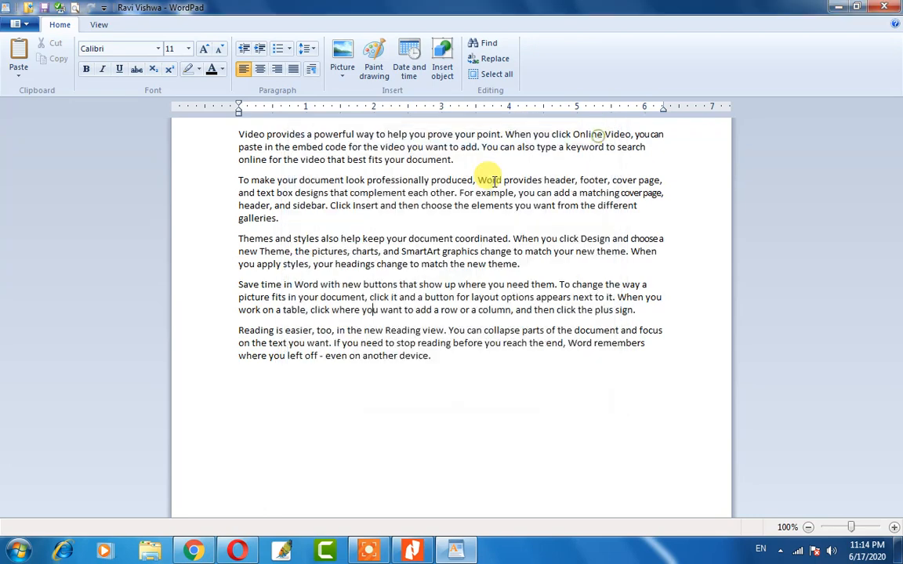
left_click(11, 27)
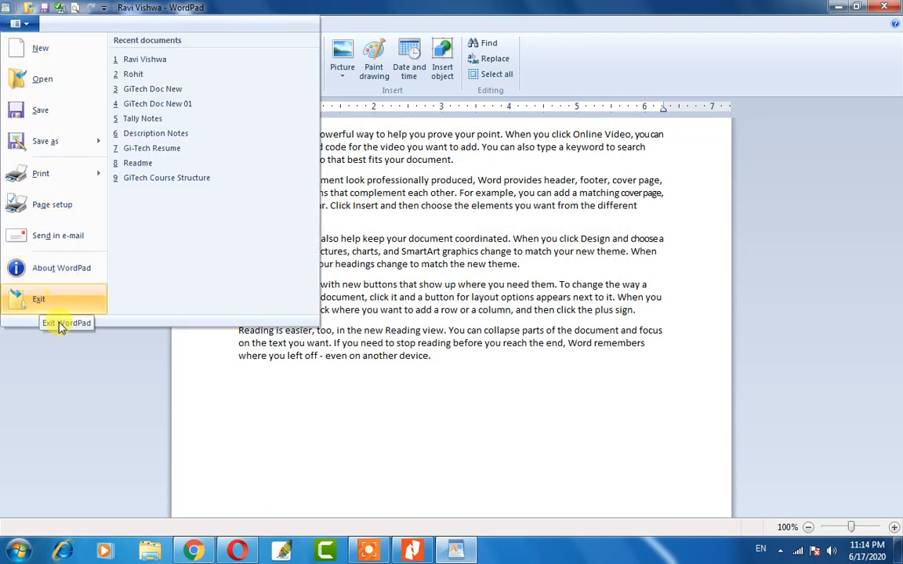
left_click(369, 309)
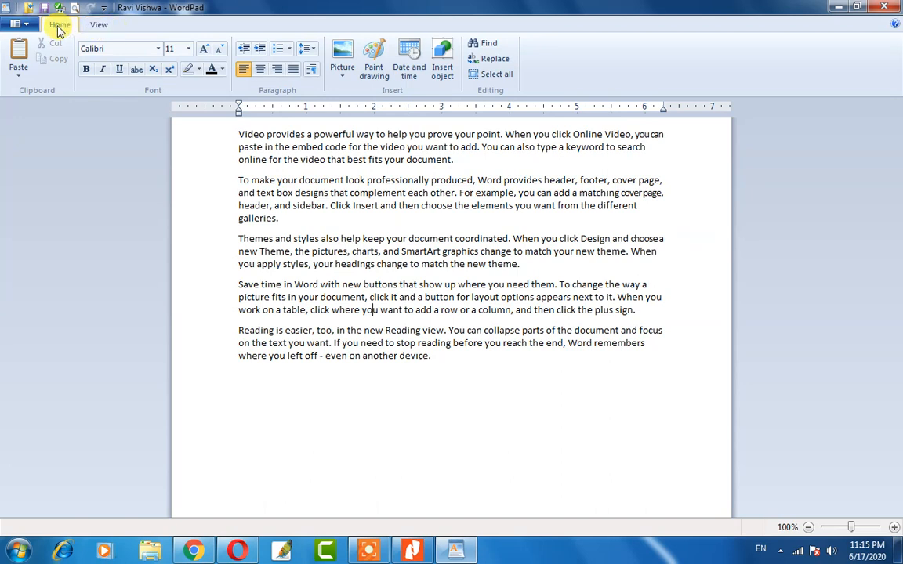
left_click(91, 29)
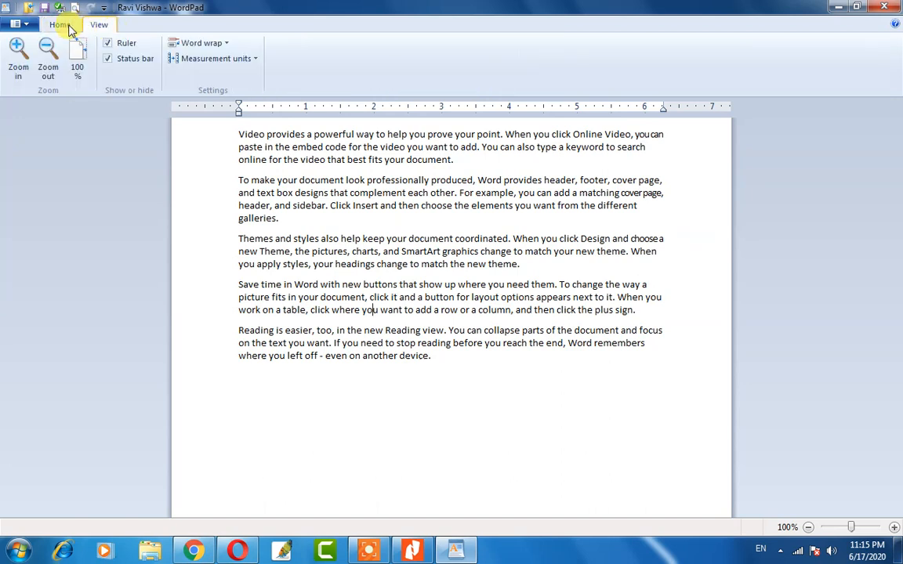
left_click(57, 28)
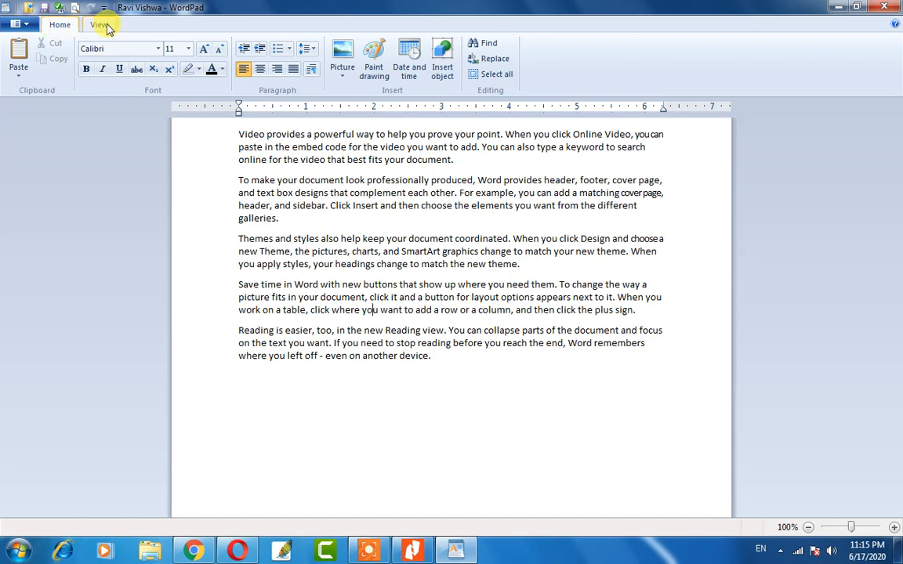
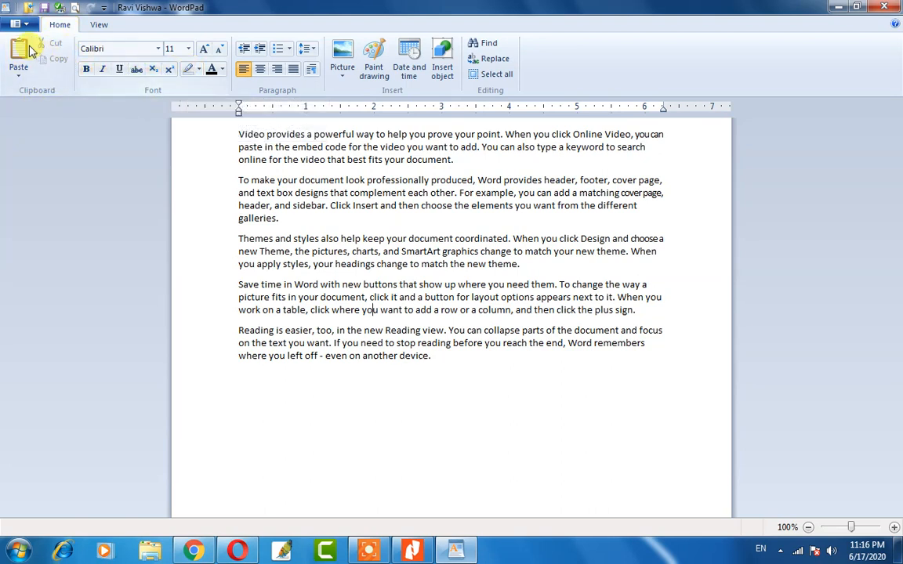
Check the Paste options without pasting, then zoom the document to 150%.
left_click(19, 76)
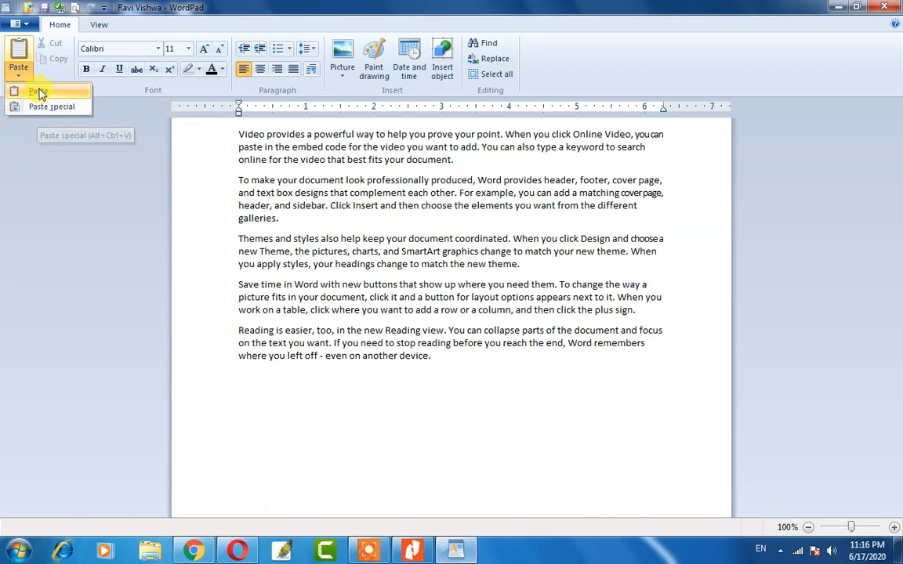
left_click(167, 141)
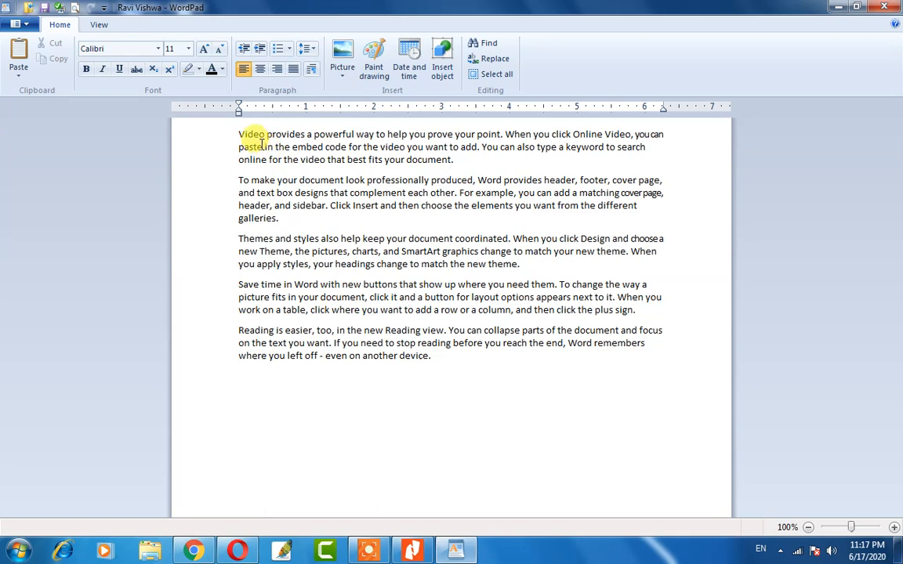
scroll(270, 153, "up", 2)
scroll(276, 170, "up", 1)
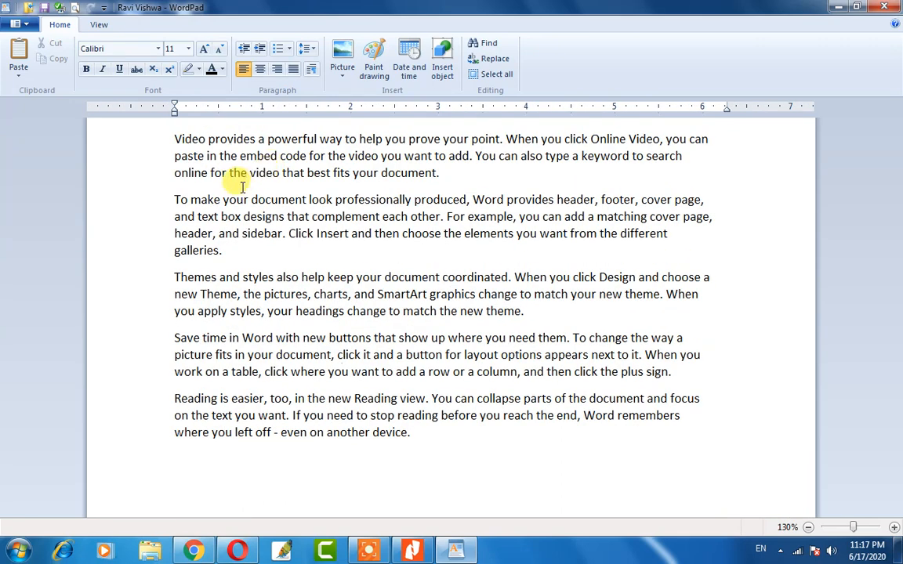
scroll(243, 186, "up", 2)
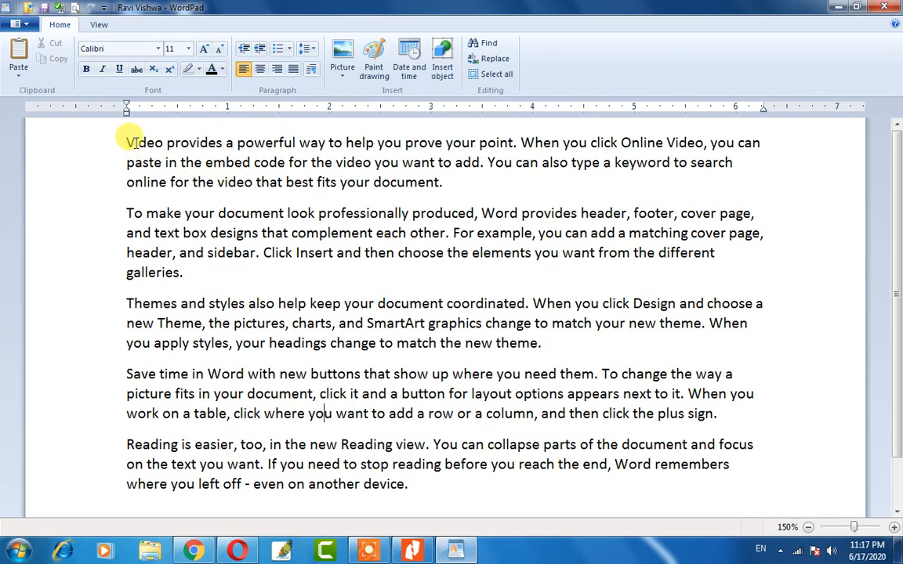
Select the opening word 'Video' and deselect it, twice.
left_click_drag(162, 143, 129, 141)
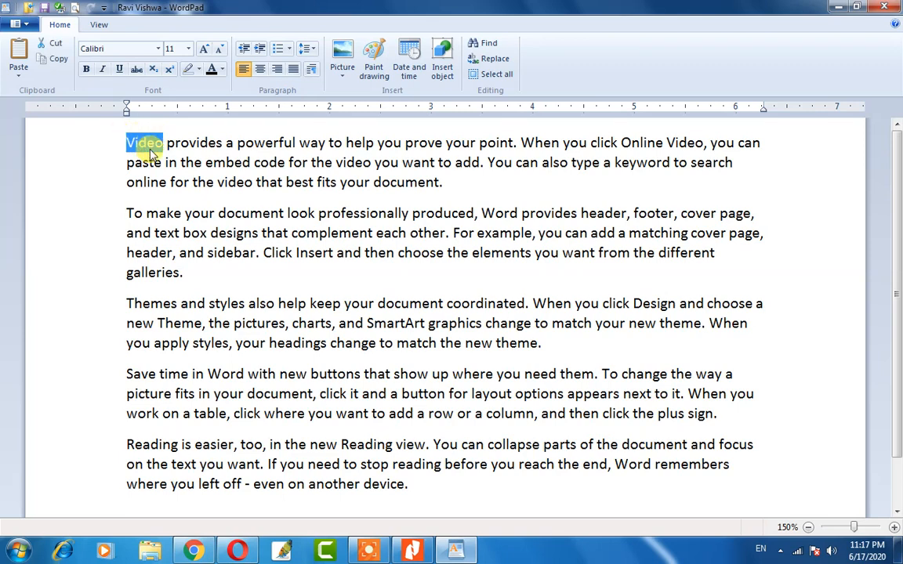
left_click(165, 144)
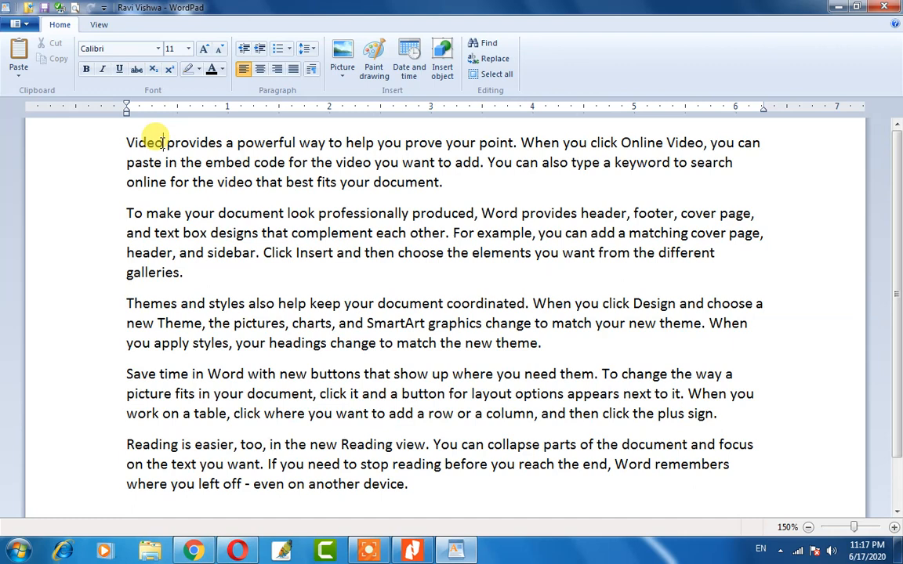
left_click_drag(163, 142, 127, 145)
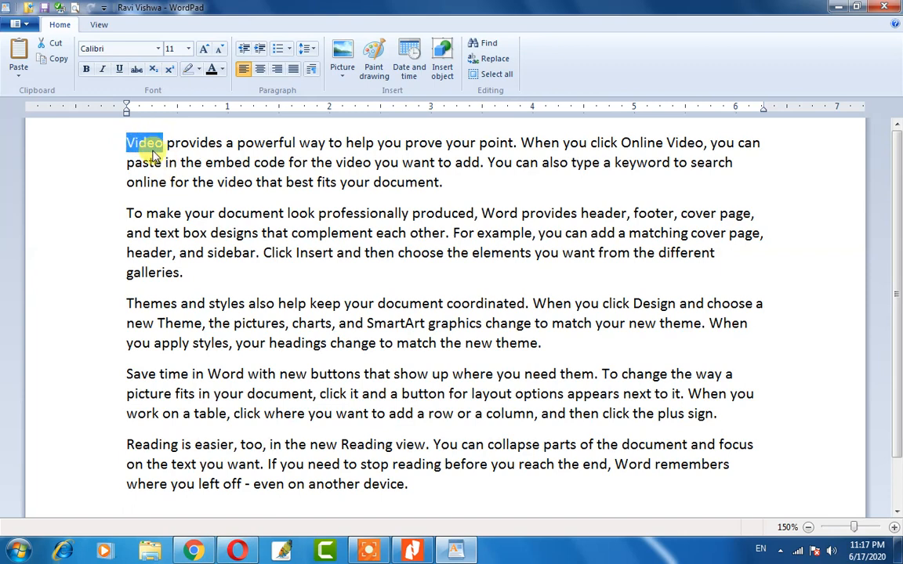
left_click(147, 145)
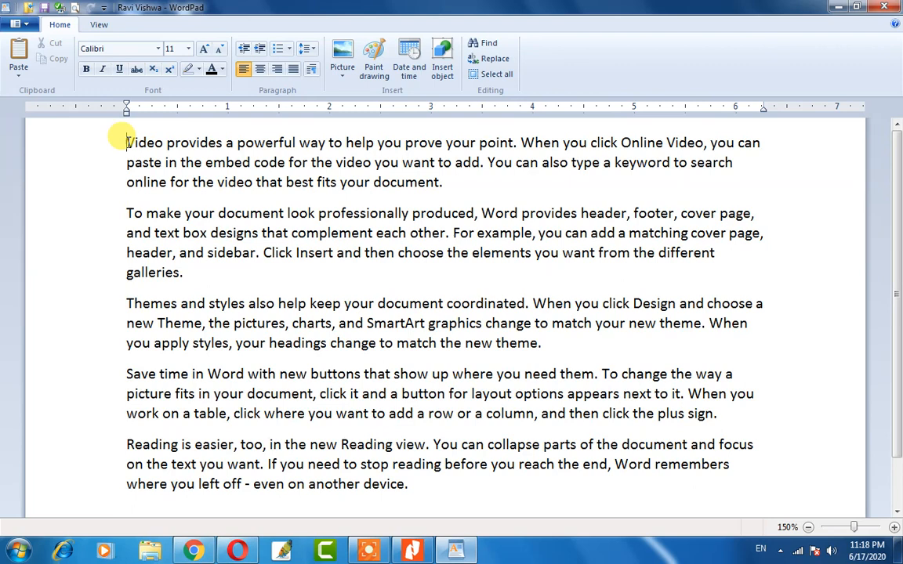
left_click_drag(126, 143, 486, 143)
left_click(197, 142)
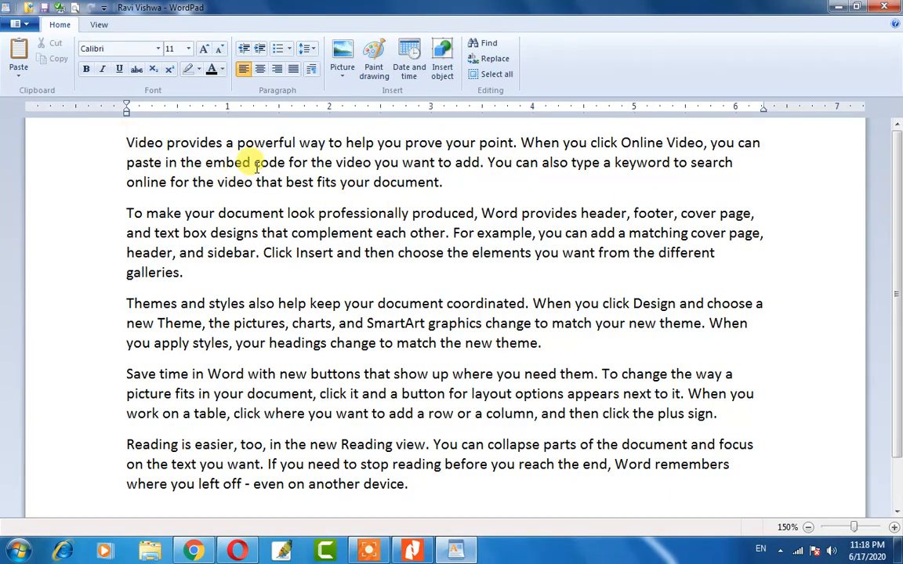
double_click(193, 146)
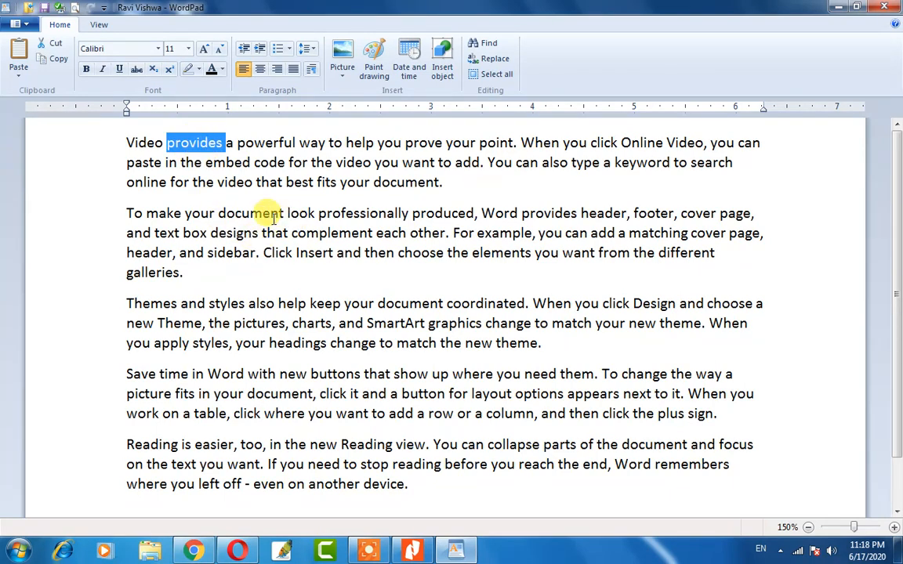
double_click(239, 211)
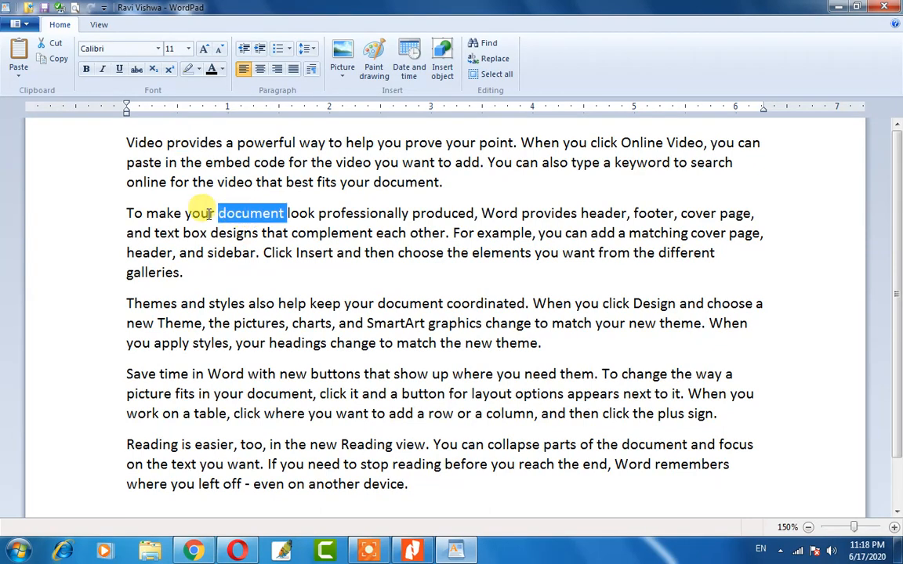
double_click(134, 144)
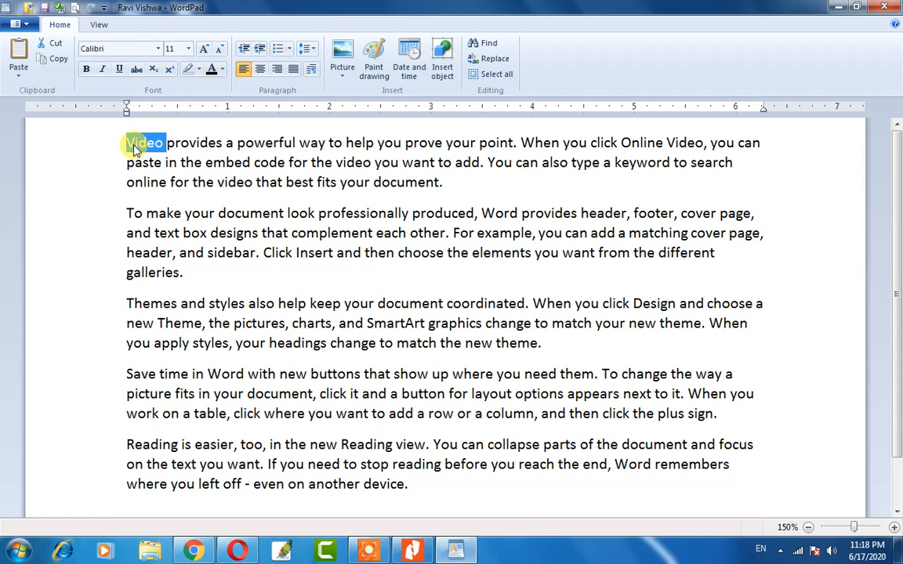
left_click(133, 146)
left_click_drag(445, 183, 126, 143)
left_click_drag(182, 273, 128, 208)
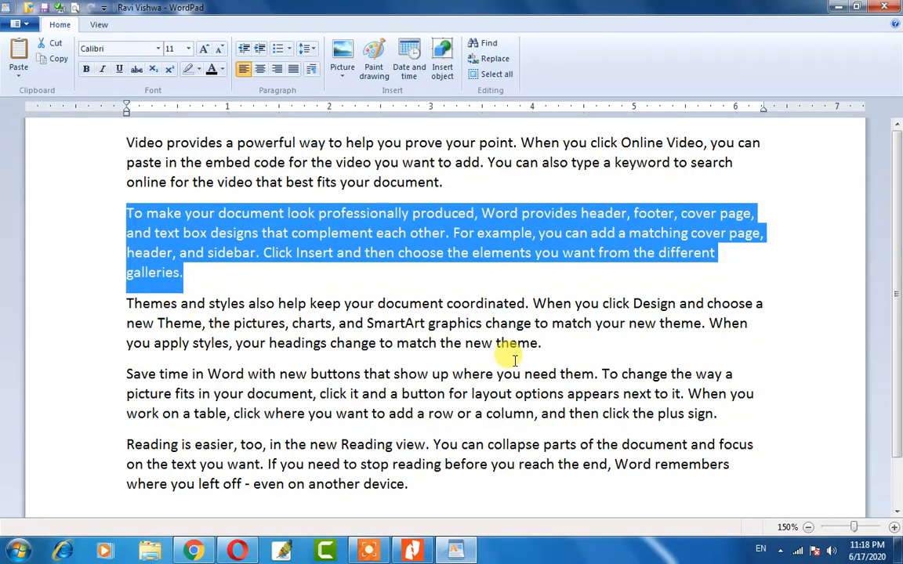
left_click(185, 273)
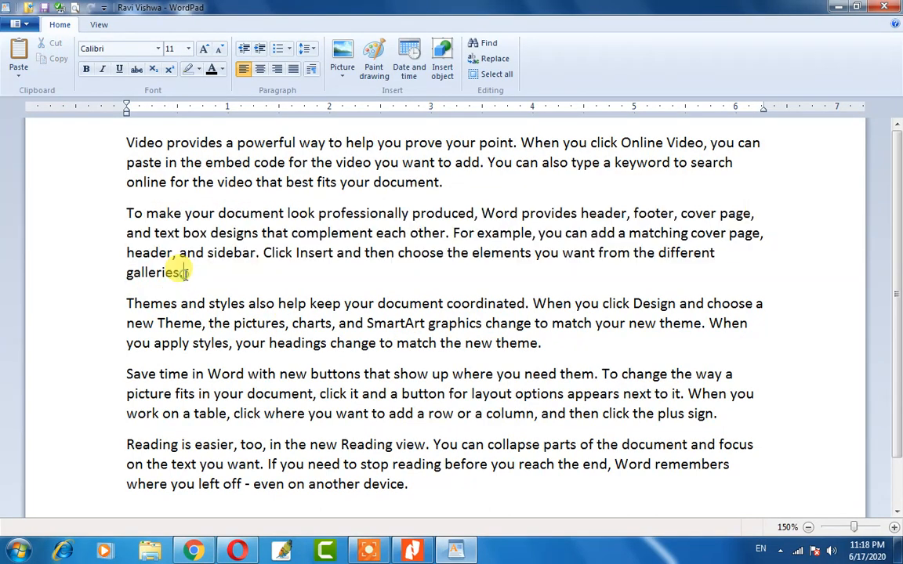
left_click_drag(185, 273, 130, 208)
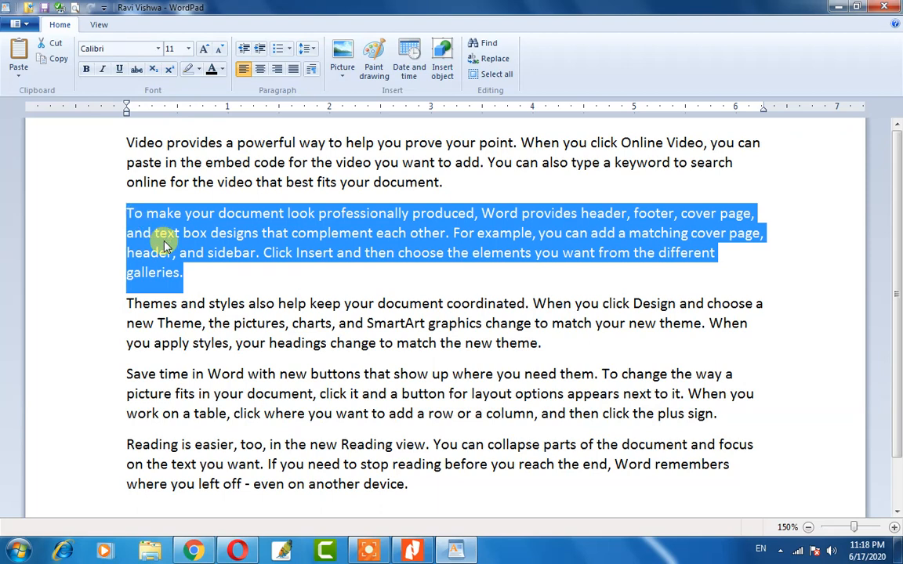
left_click(165, 239)
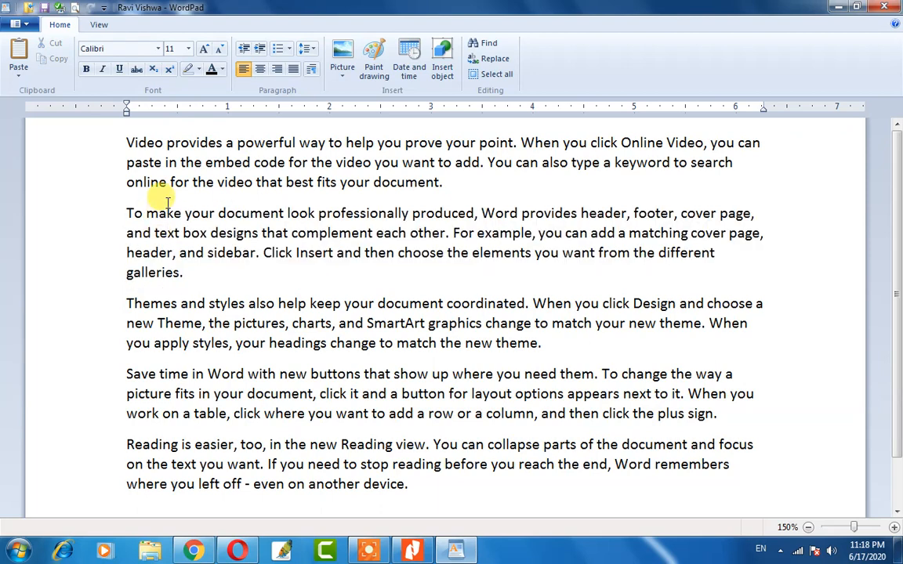
triple_click(190, 163)
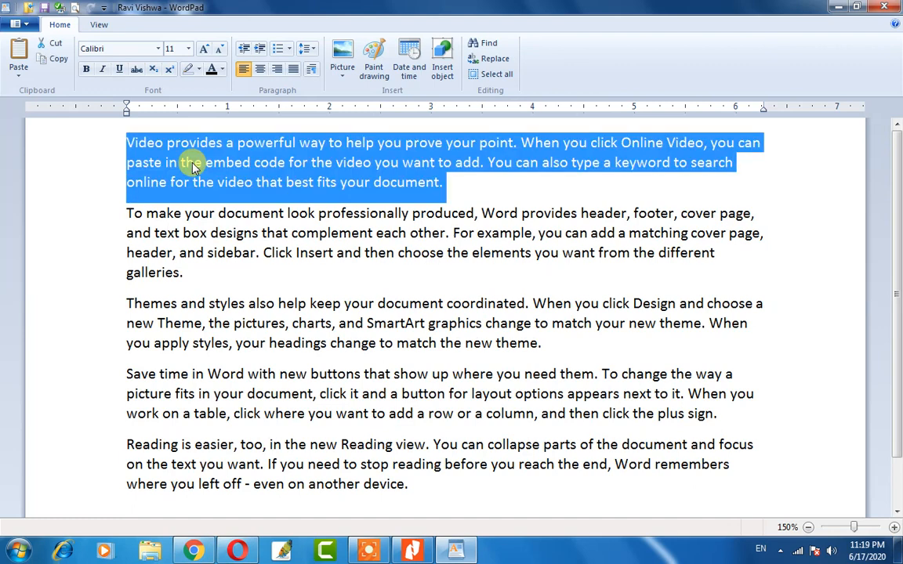
left_click(208, 146)
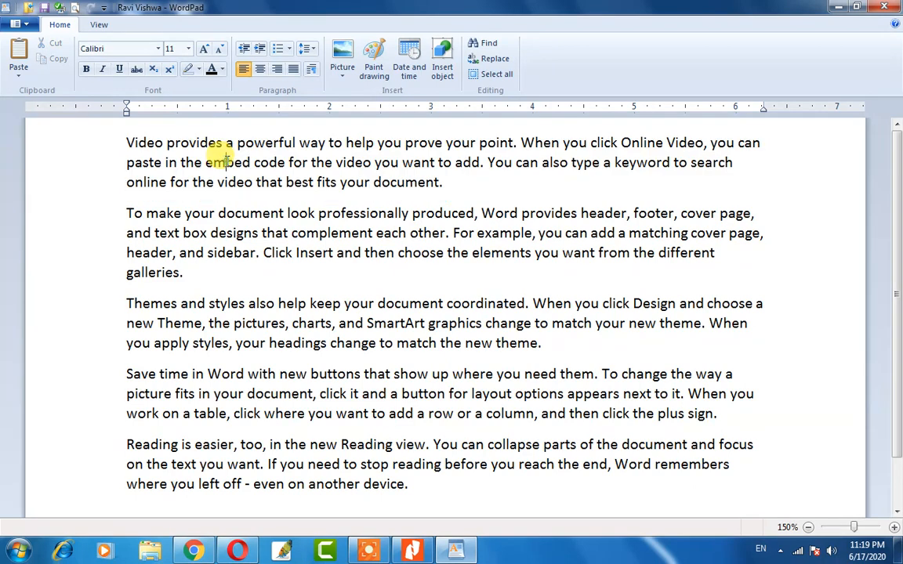
double_click(208, 244)
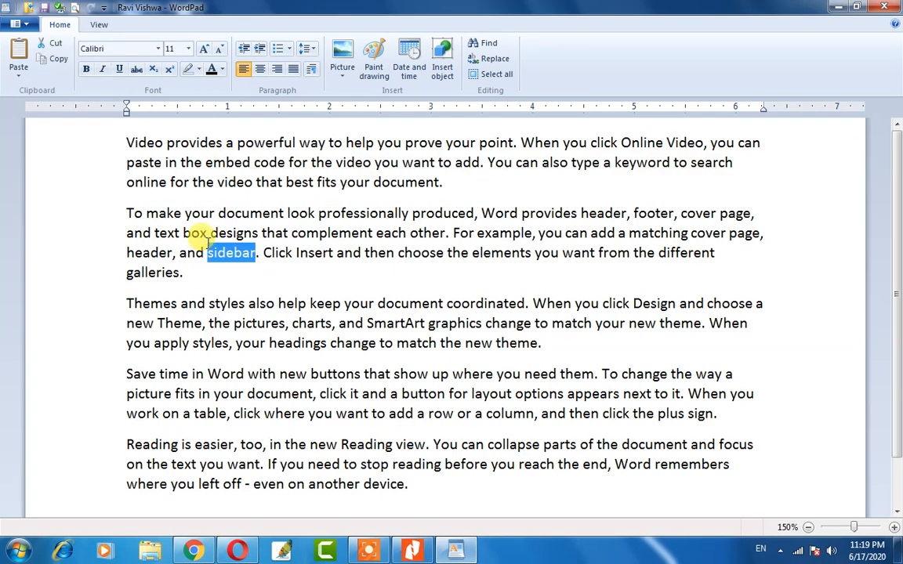
triple_click(195, 235)
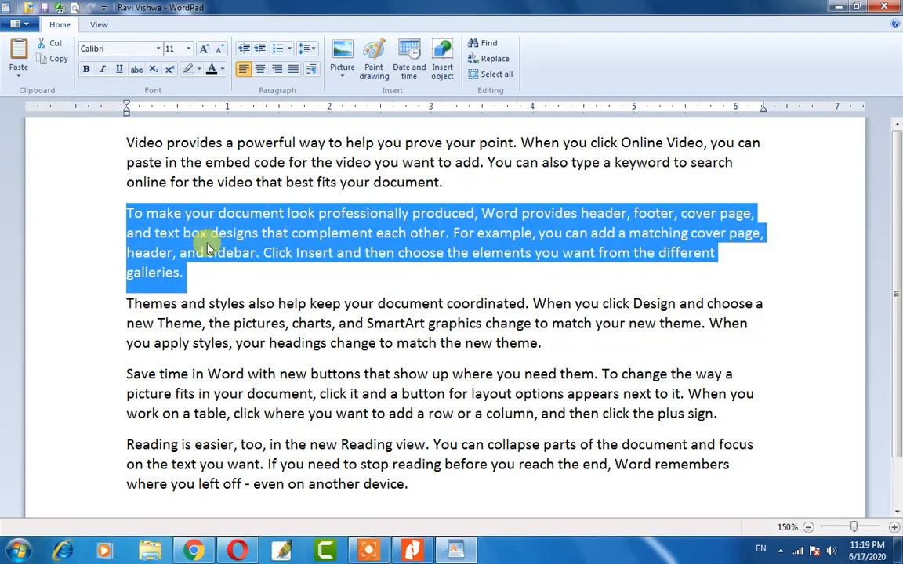
triple_click(206, 328)
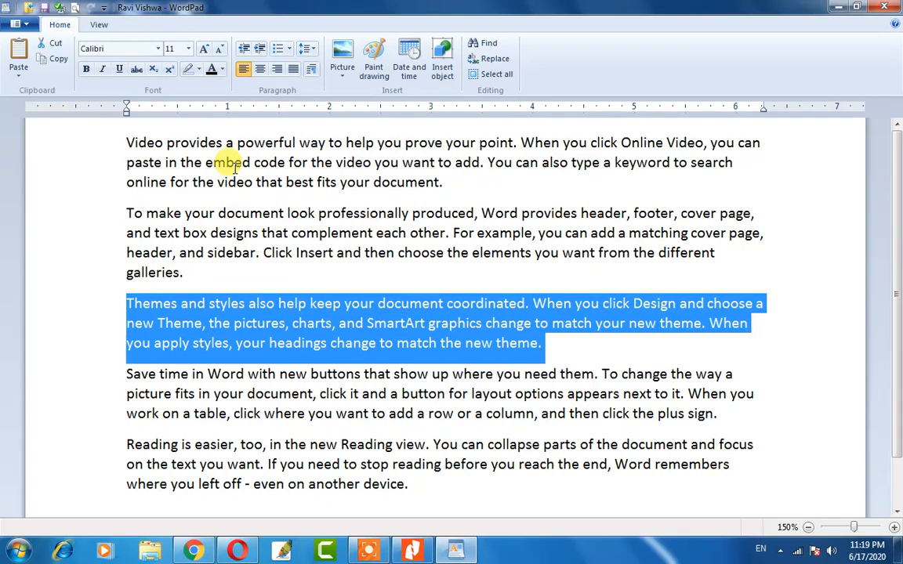
left_click(186, 163)
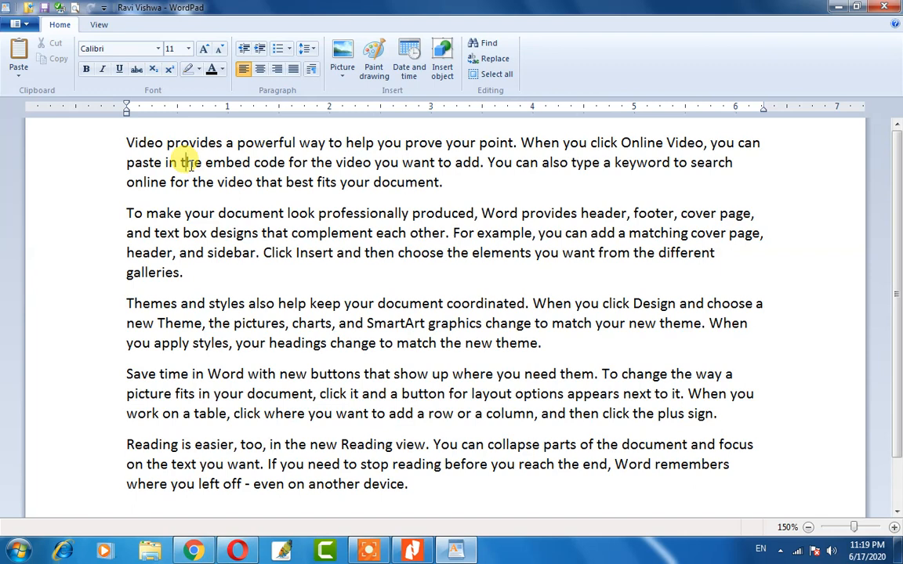
double_click(138, 143)
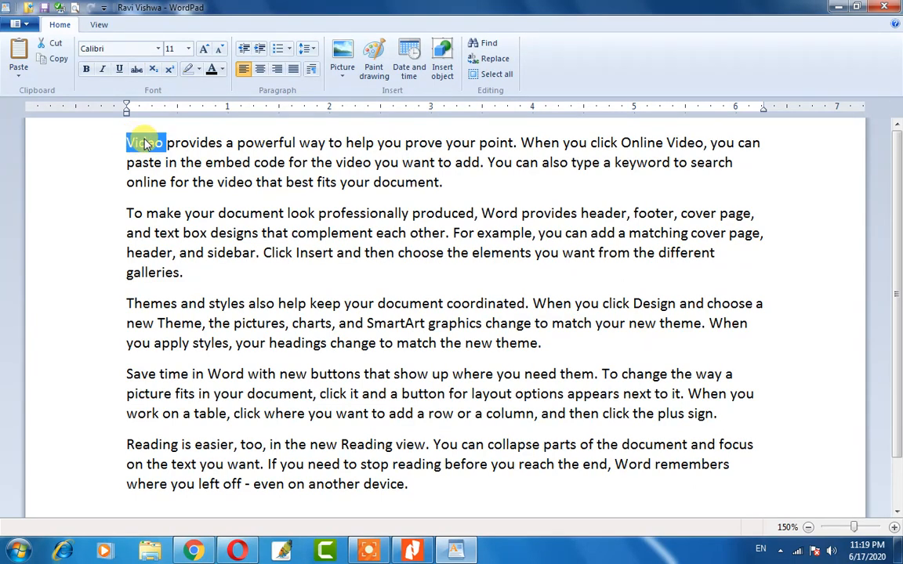
left_click(207, 275)
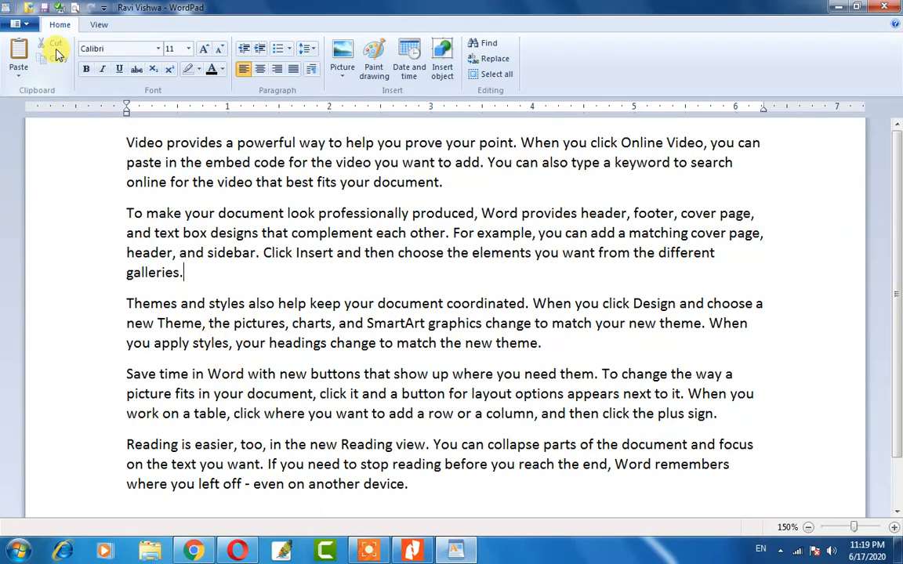
double_click(139, 143)
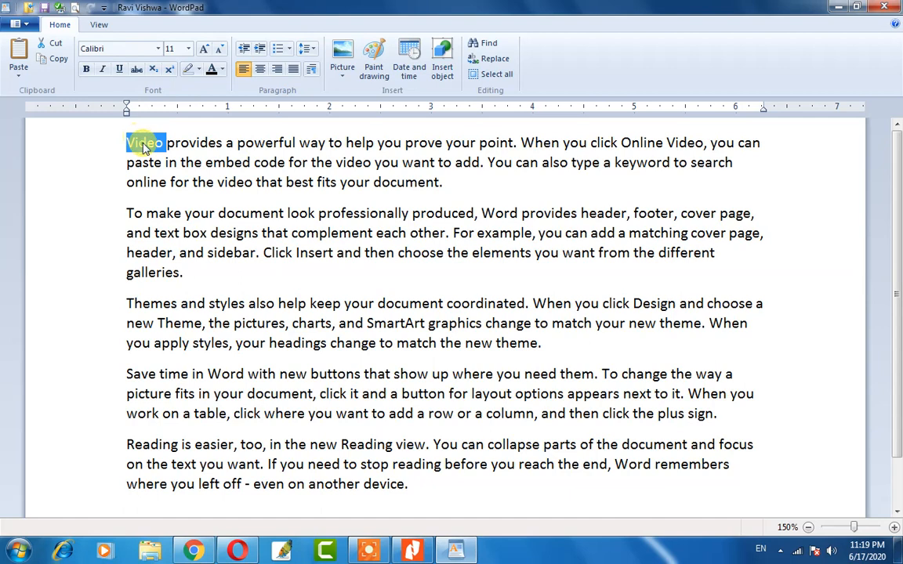
left_click(51, 43)
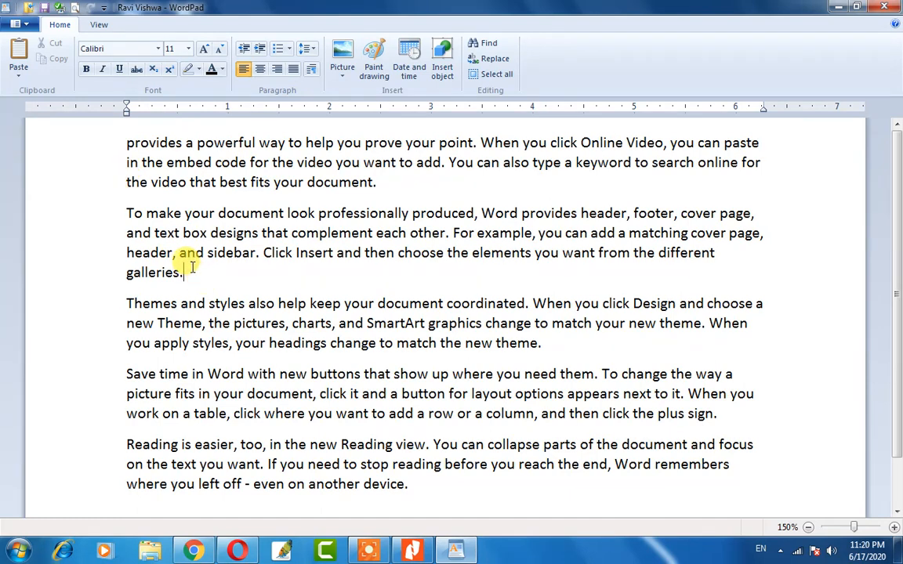
left_click(18, 53)
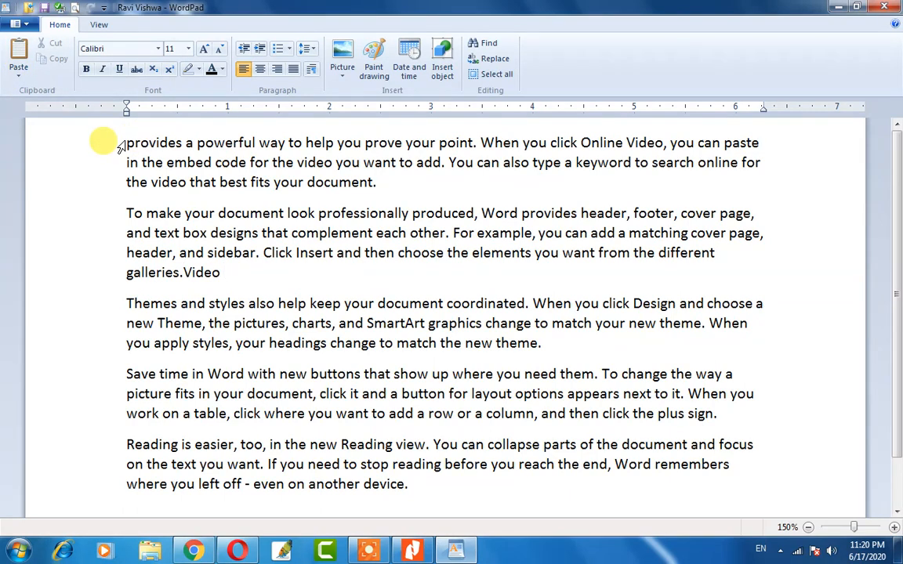
double_click(196, 273)
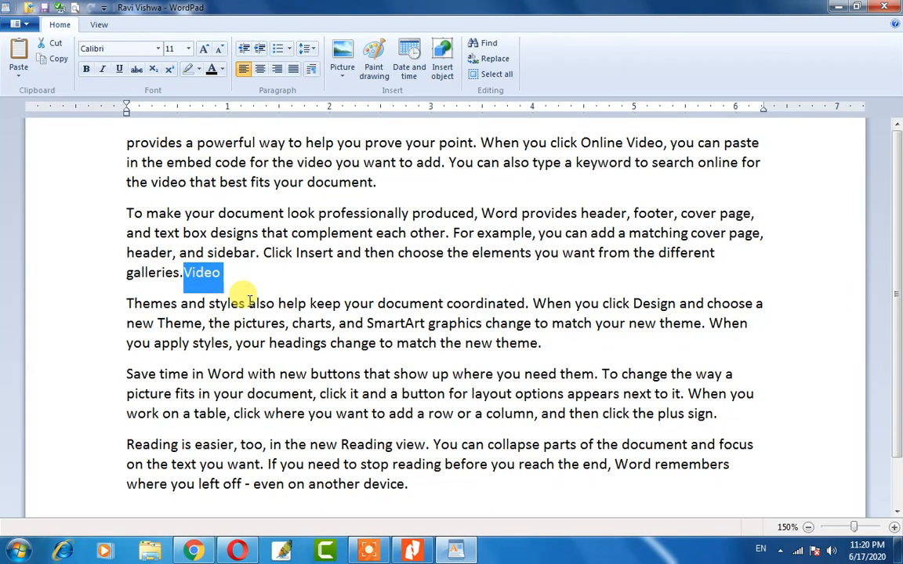
key("Delete")
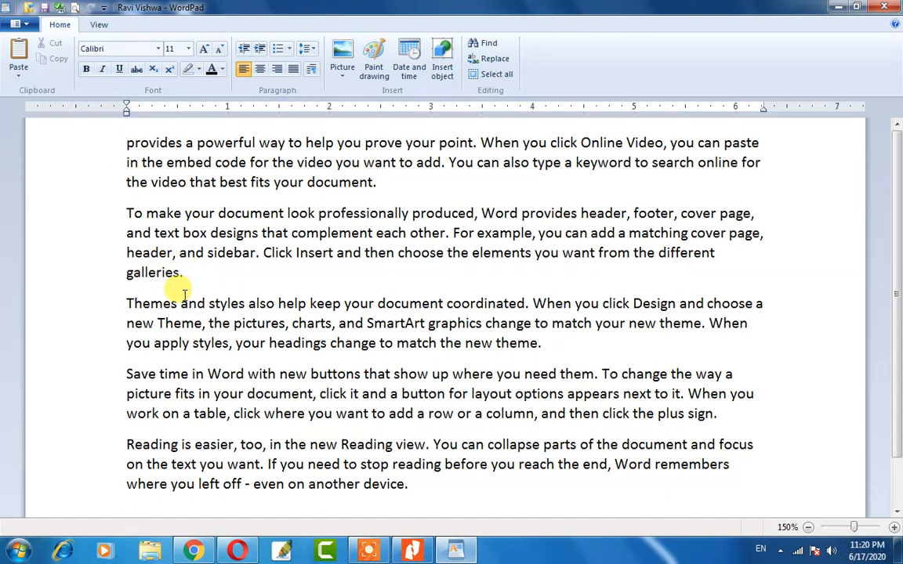
left_click(128, 144)
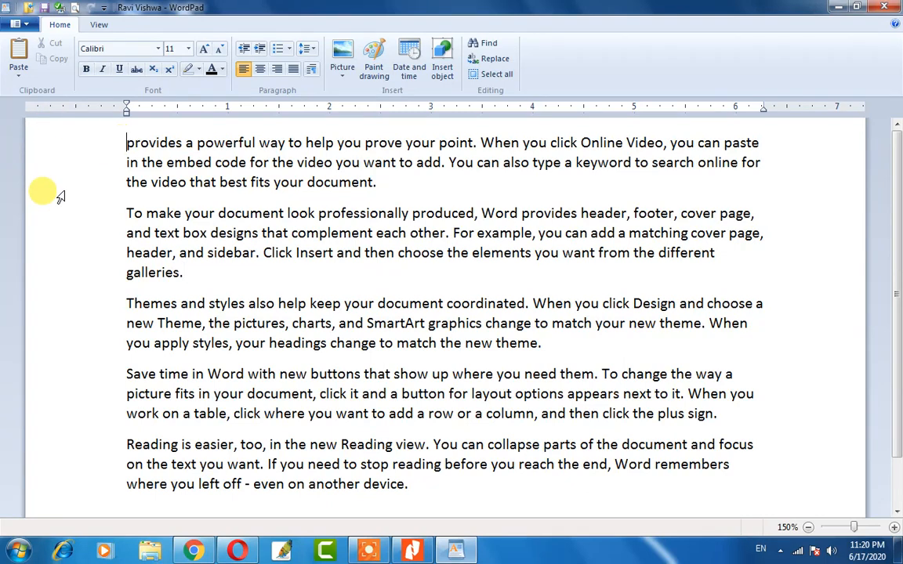
key("ctrl+v")
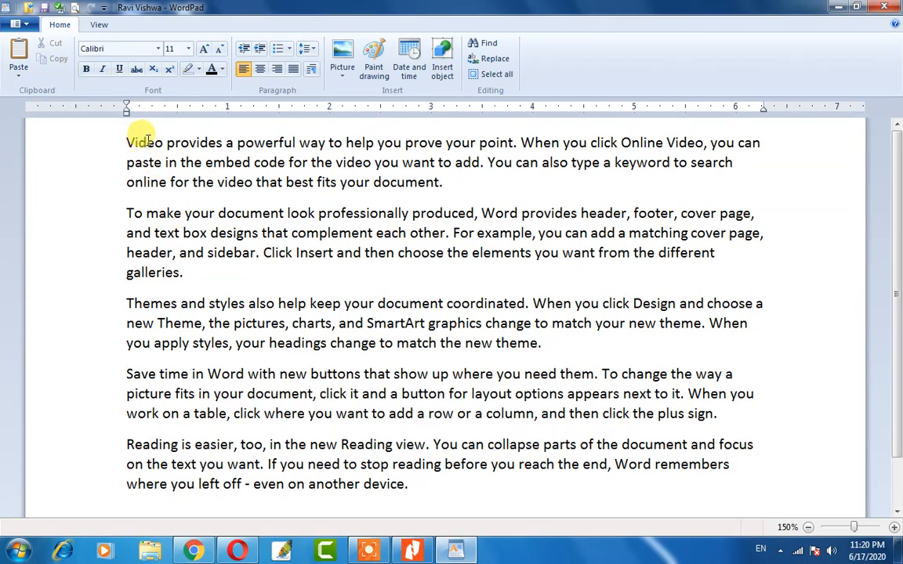
Copy the first word 'Video' and paste it after 'galleries.'.
left_click_drag(155, 144, 100, 145)
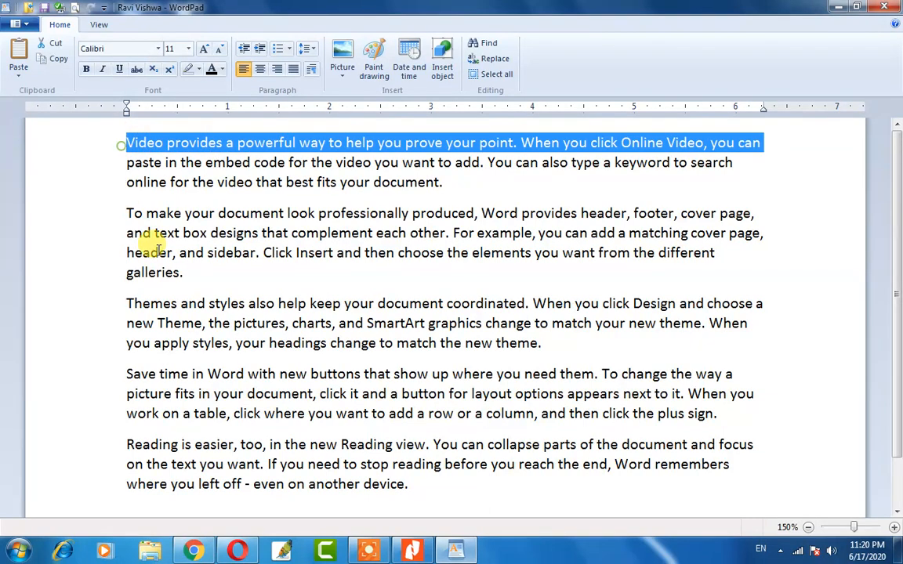
left_click(196, 274)
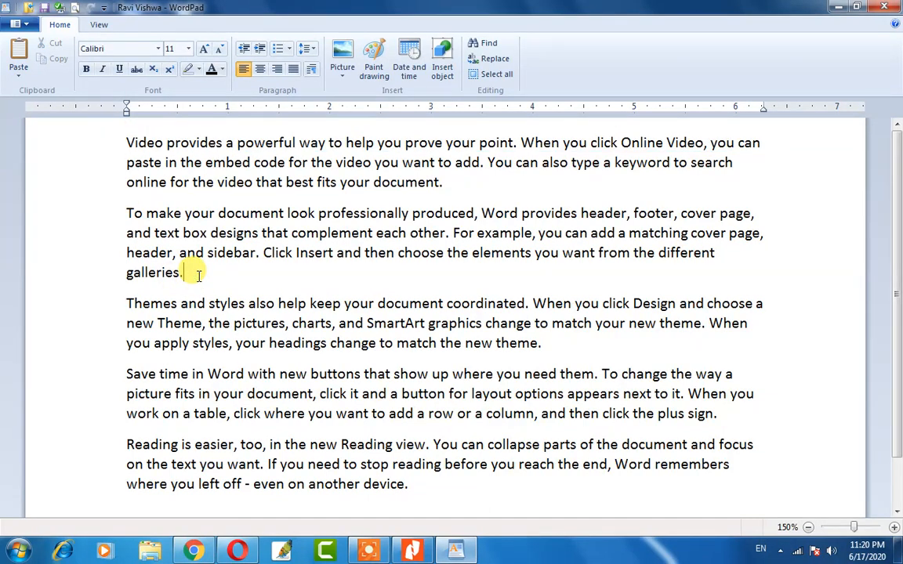
double_click(138, 145)
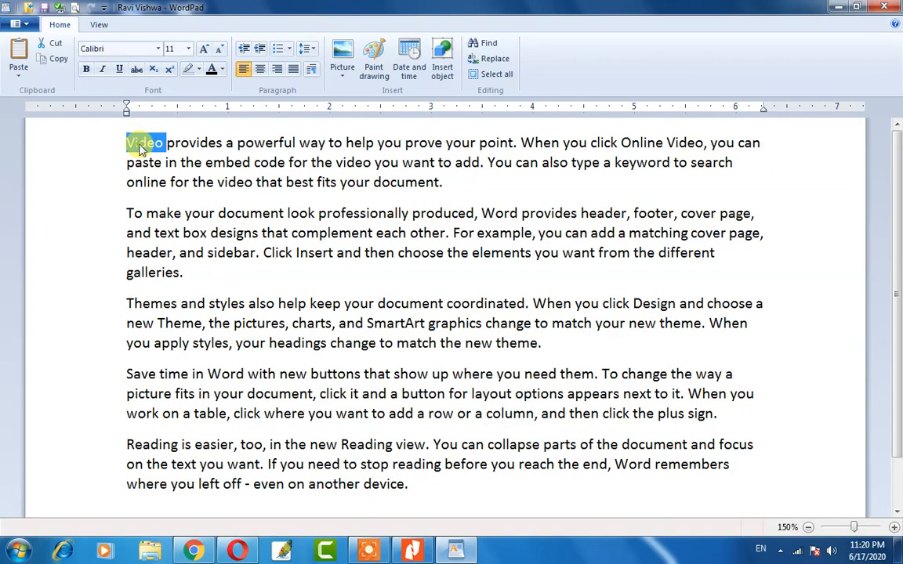
left_click(55, 63)
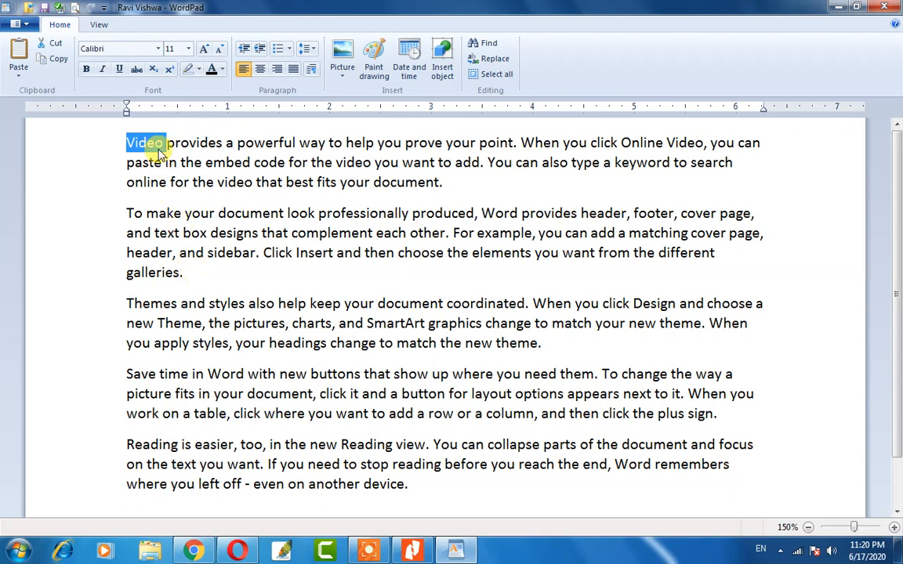
left_click(206, 272)
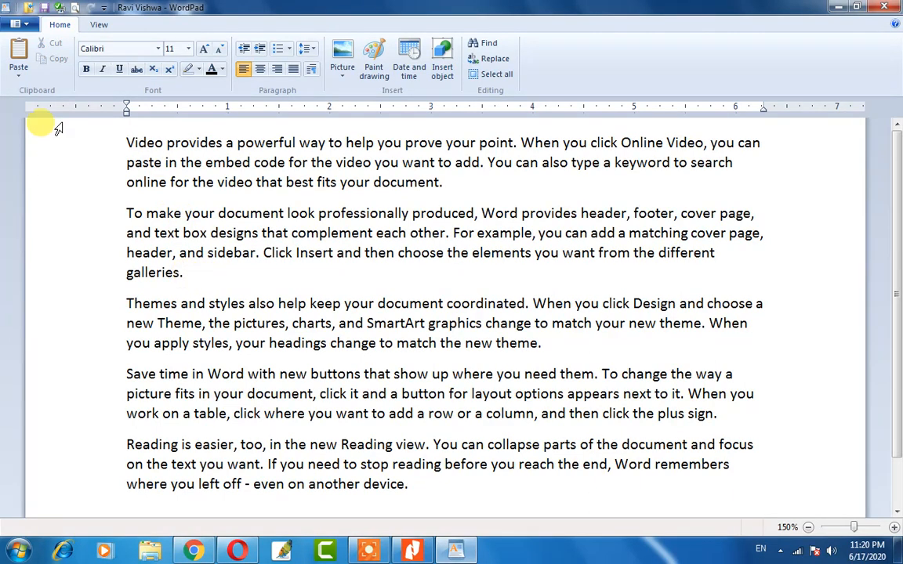
left_click(18, 55)
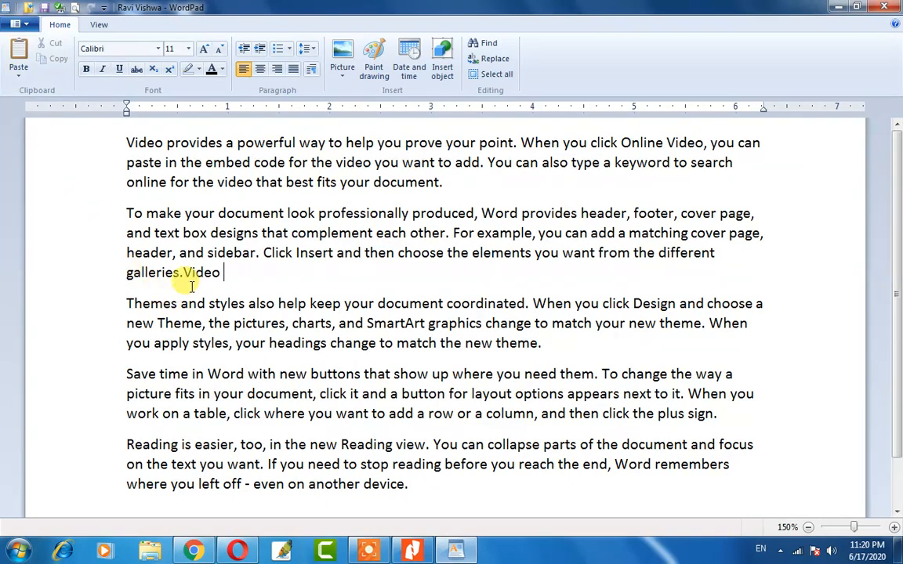
Paste another 'Video' at the end of the first paragraph, after 'document.'.
left_click_drag(186, 273, 221, 273)
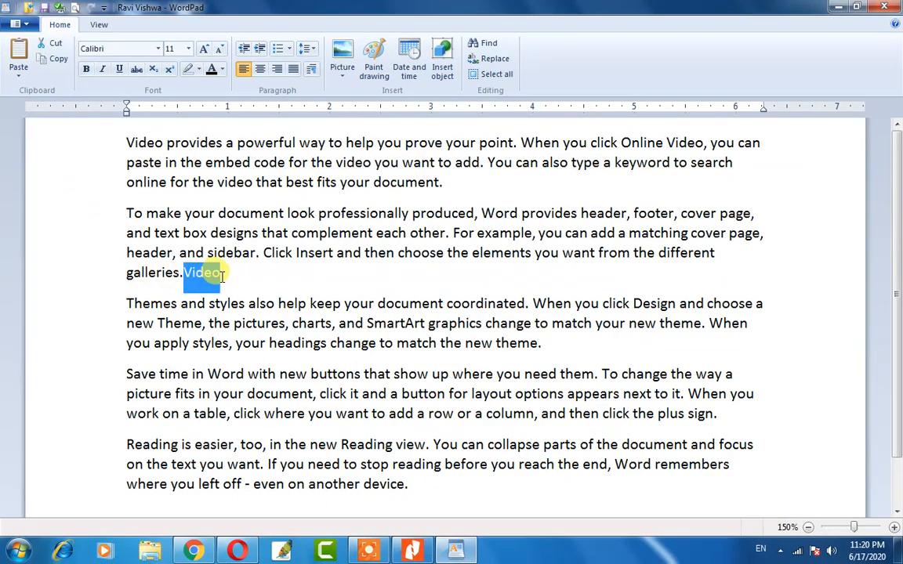
left_click(215, 274)
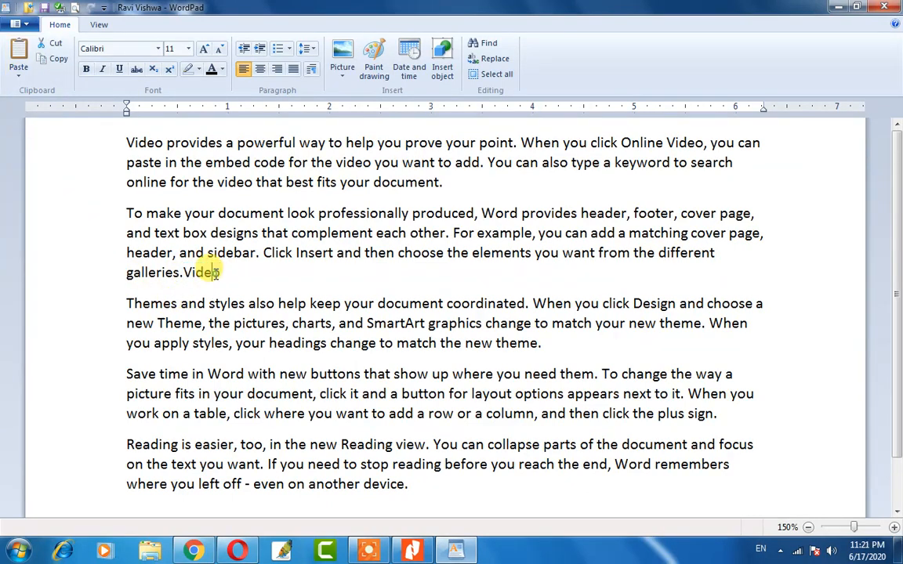
triple_click(128, 145)
left_click(205, 232)
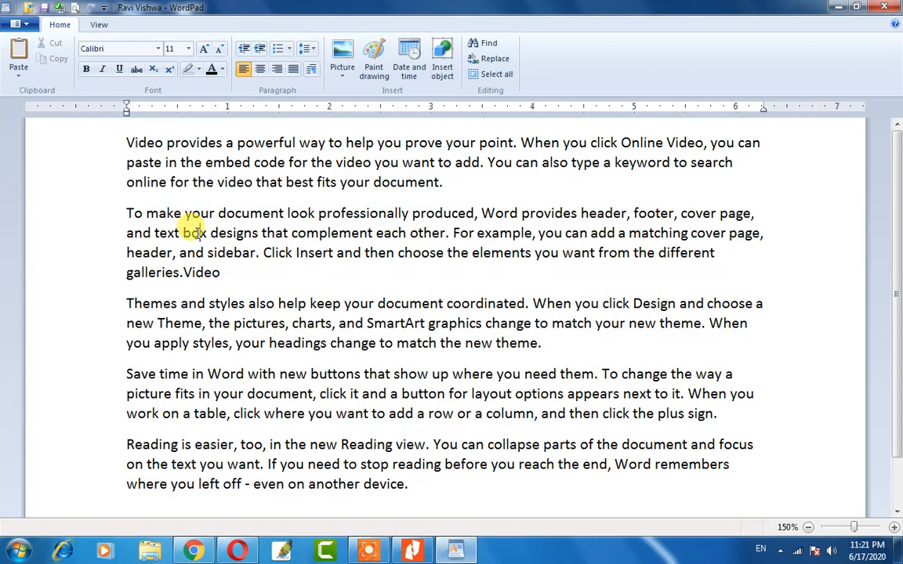
double_click(196, 274)
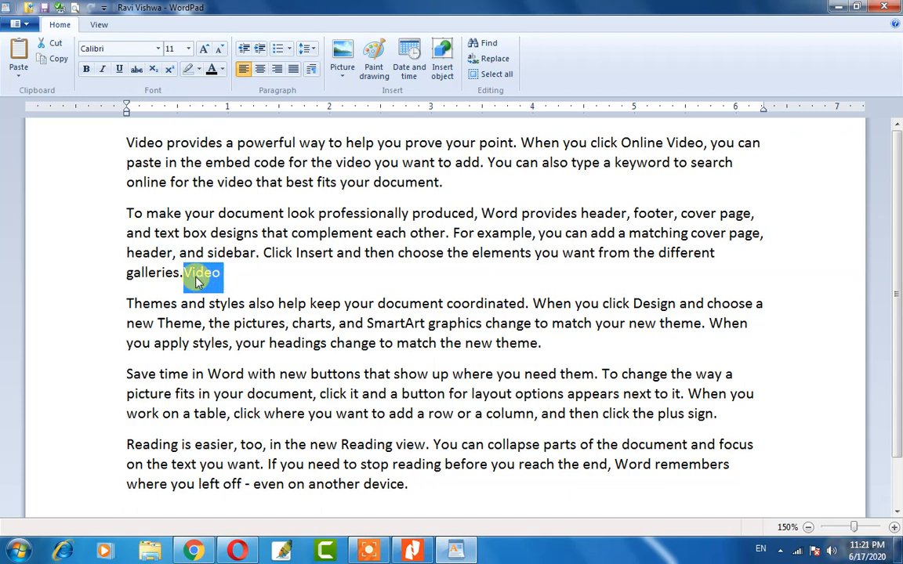
left_click(423, 180)
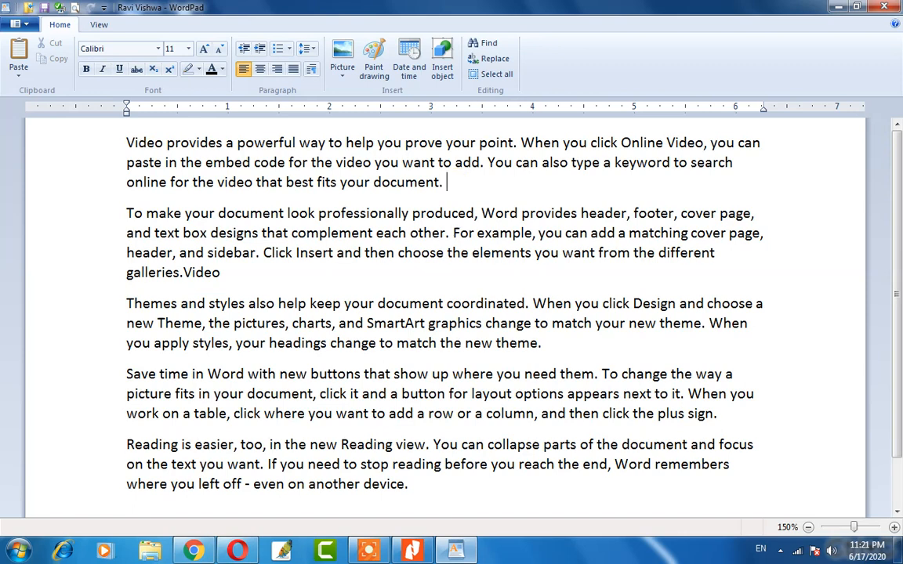
key("ctrl+v")
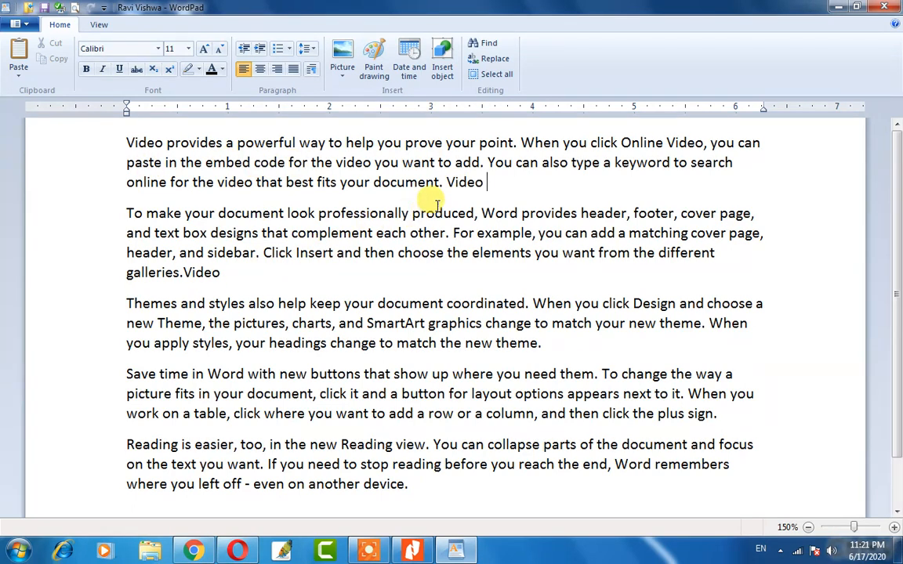
left_click(457, 182)
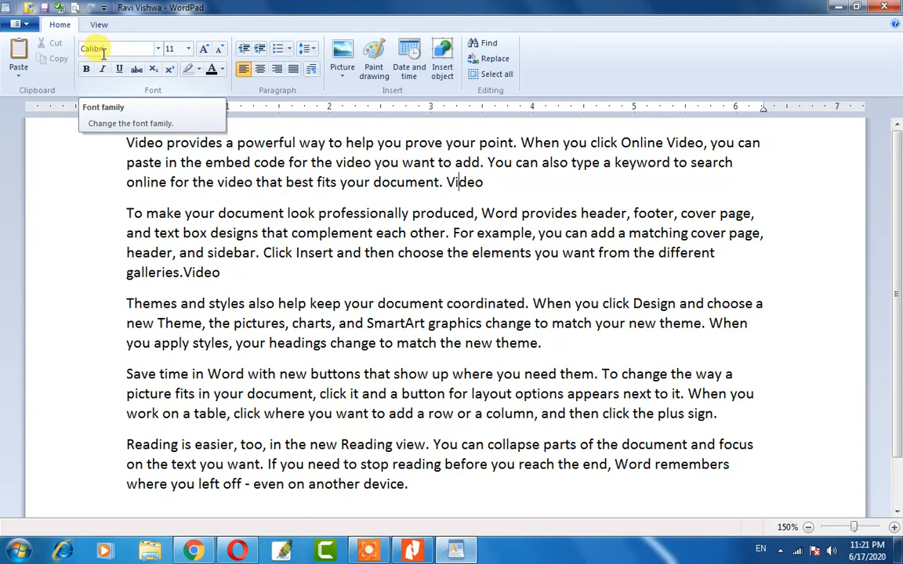
left_click(159, 49)
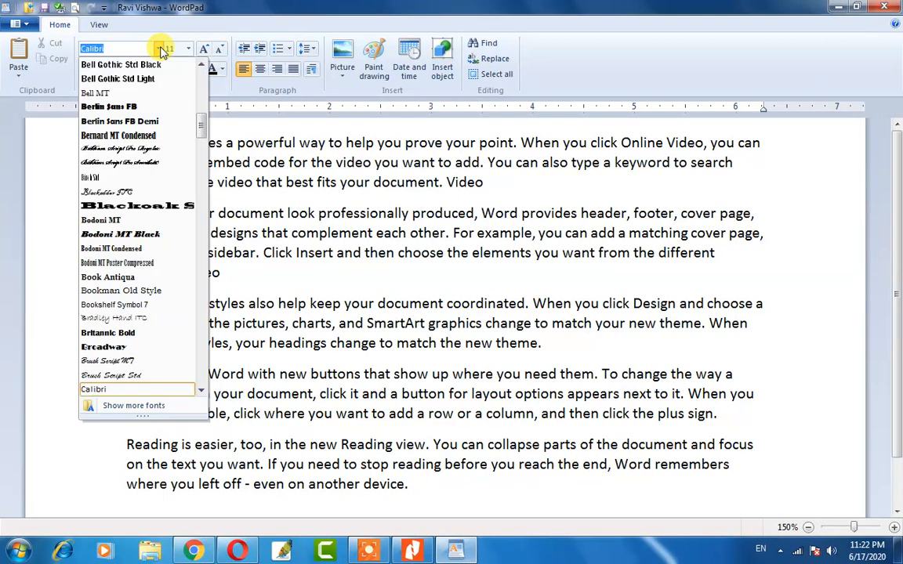
scroll(117, 267, "down", 7)
scroll(117, 267, "down", 20)
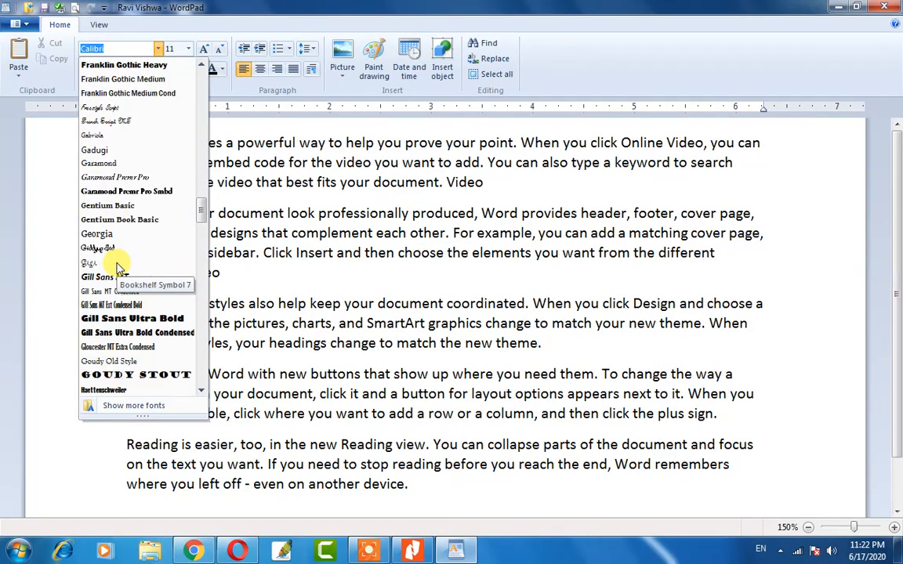
scroll(104, 150, "up", 15)
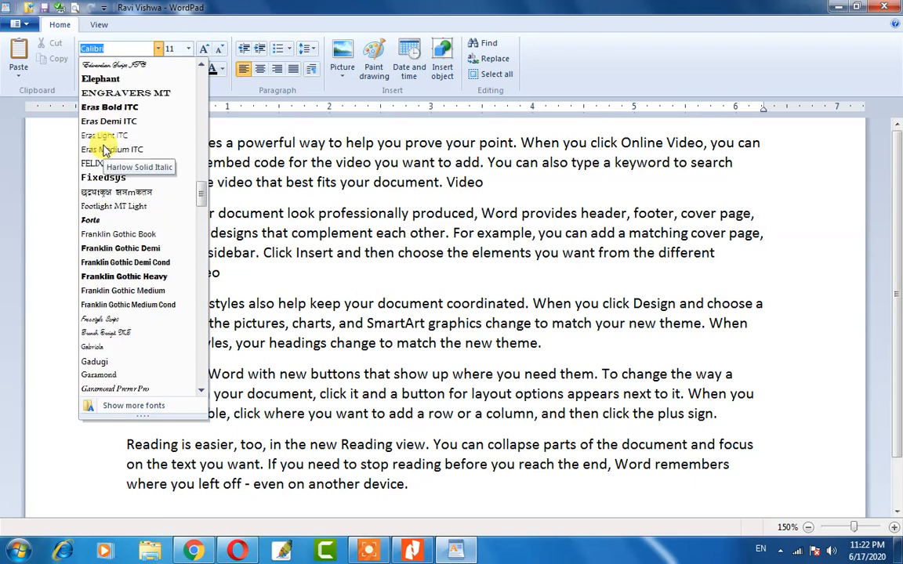
scroll(104, 151, "up", 15)
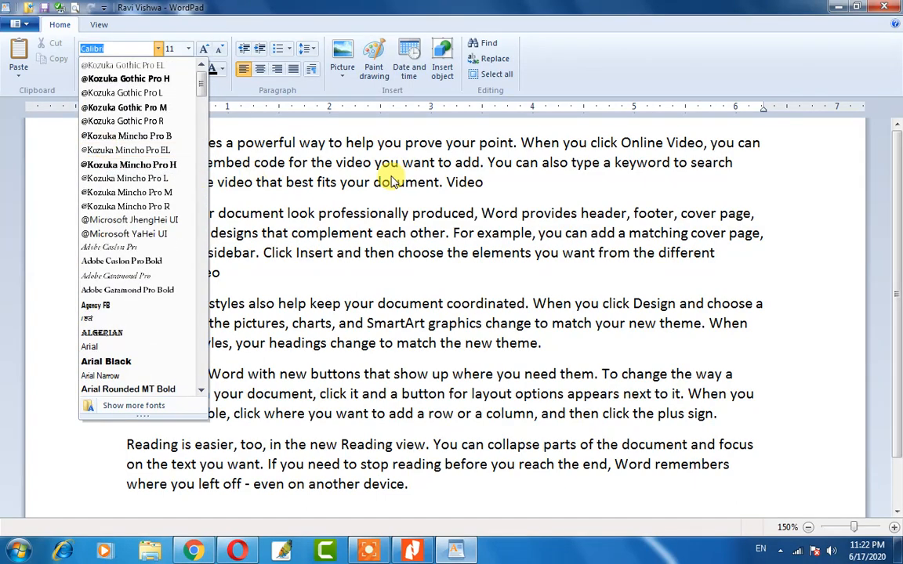
left_click(378, 206)
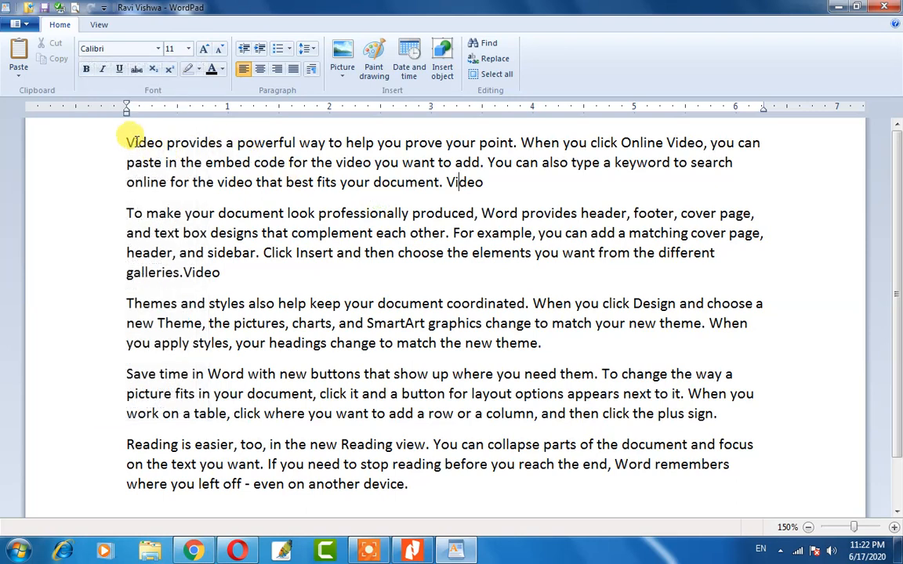
Change the font of the first paragraph, 'Video provides a powerful way…', to Bodoni MT Black.
left_click_drag(483, 183, 126, 143)
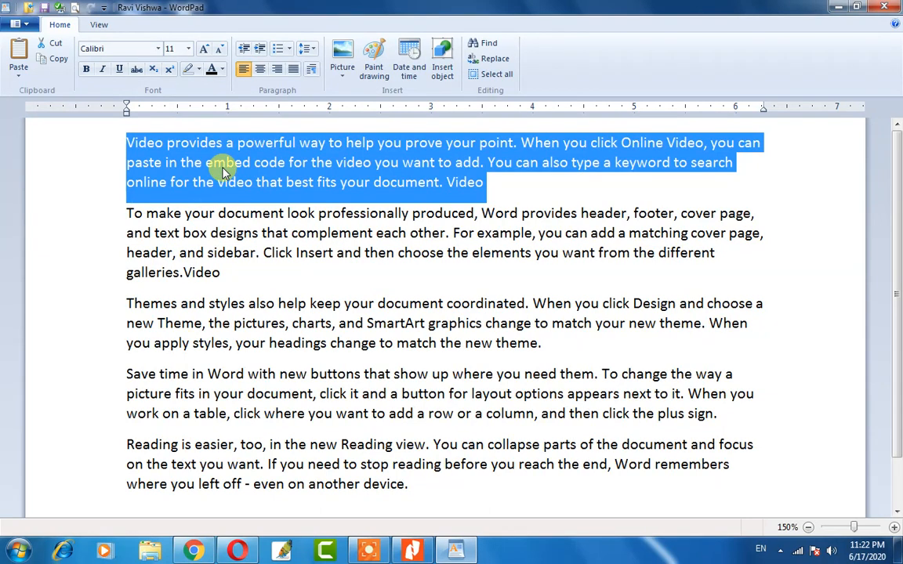
left_click(159, 51)
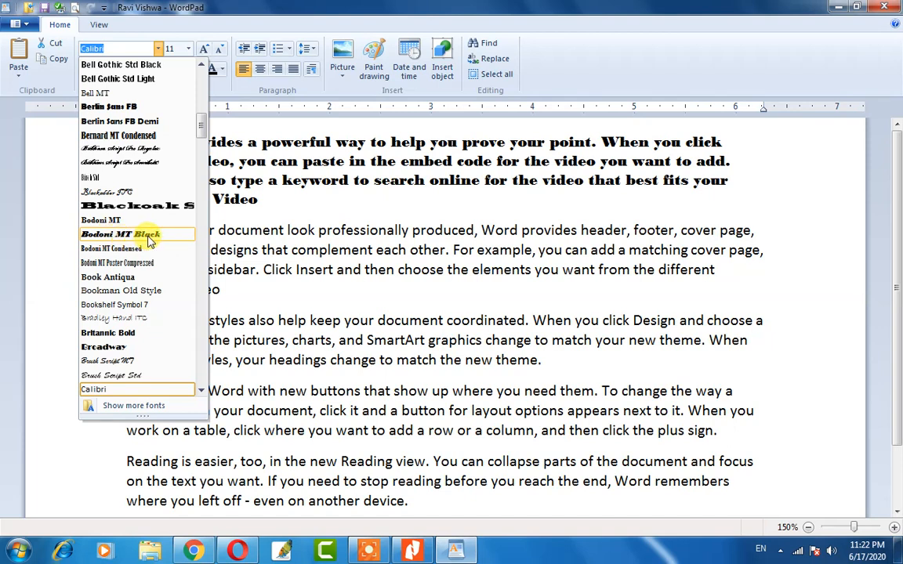
left_click(149, 239)
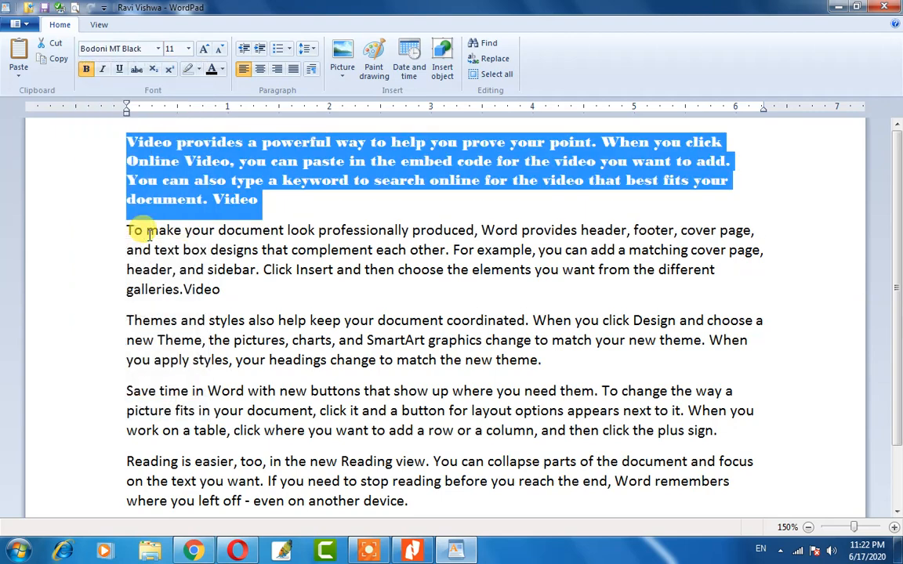
left_click(287, 207)
left_click_drag(287, 207, 128, 116)
left_click(230, 180)
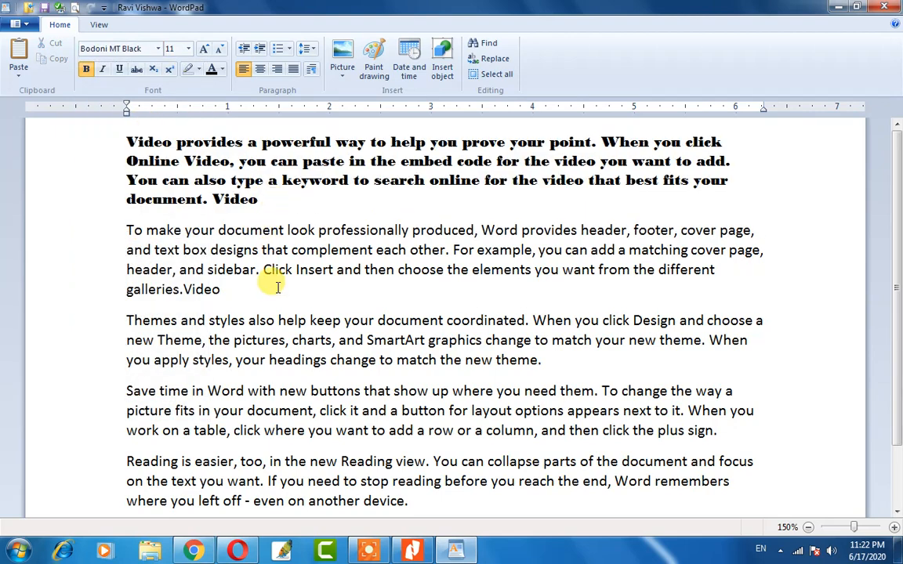
left_click(176, 141, "shift")
left_click(243, 269)
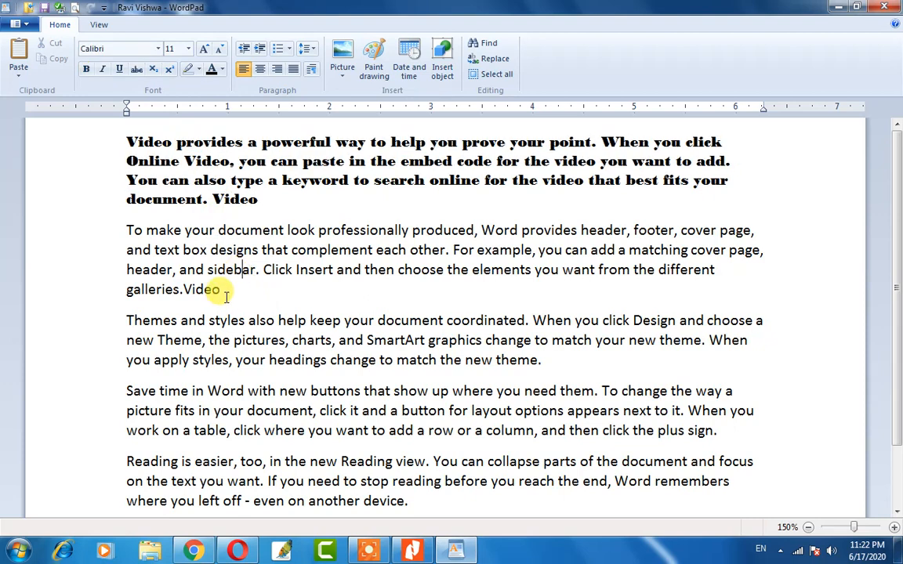
left_click_drag(276, 202, 131, 141)
left_click(289, 206)
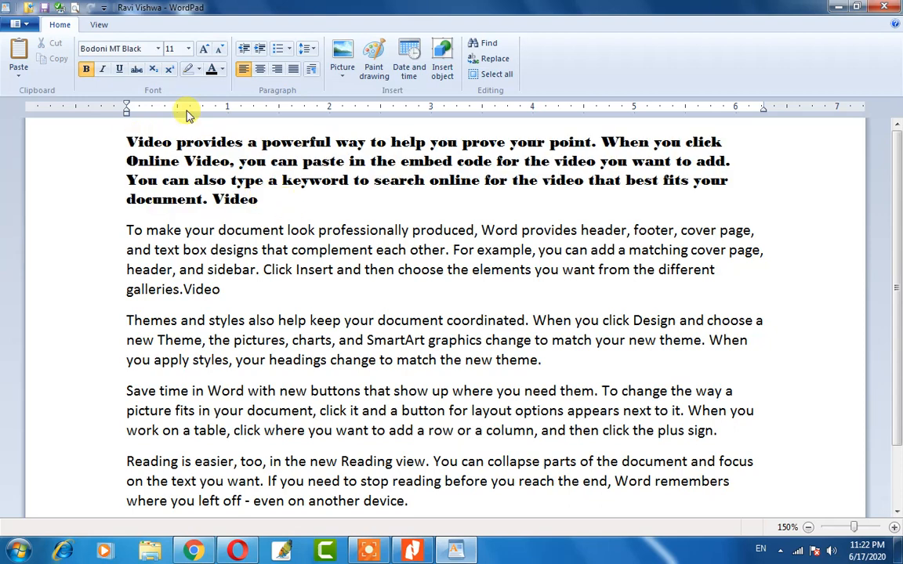
left_click(159, 52)
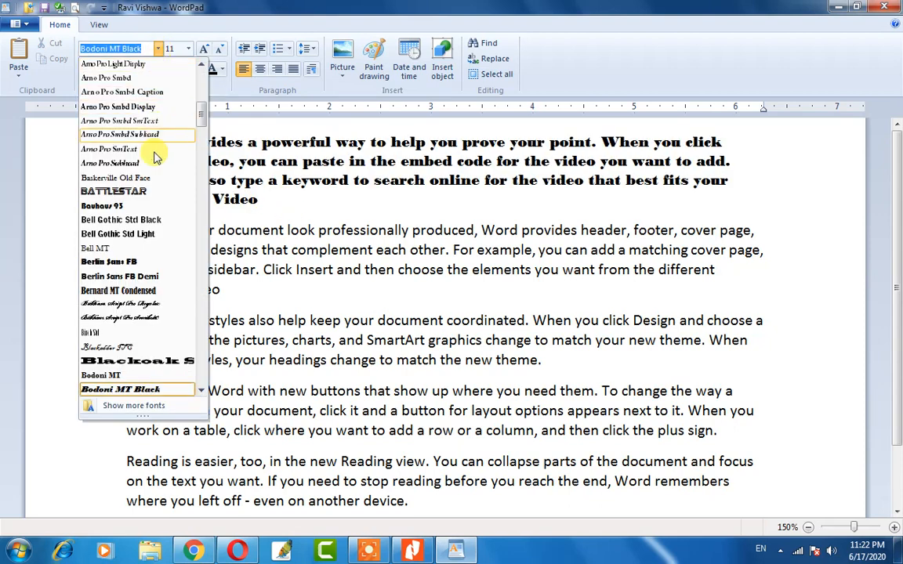
scroll(139, 276, "down", 5)
scroll(138, 276, "down", 15)
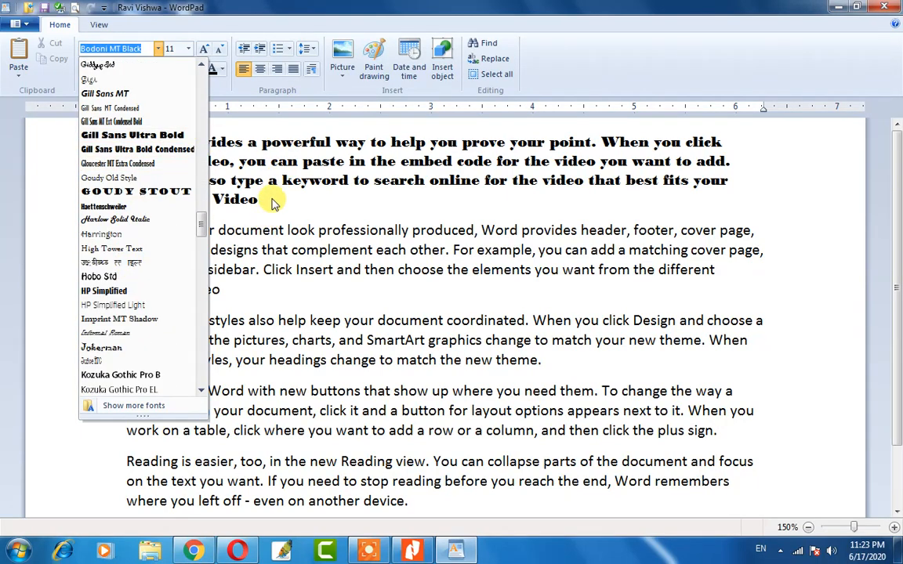
left_click(250, 186)
left_click(260, 199)
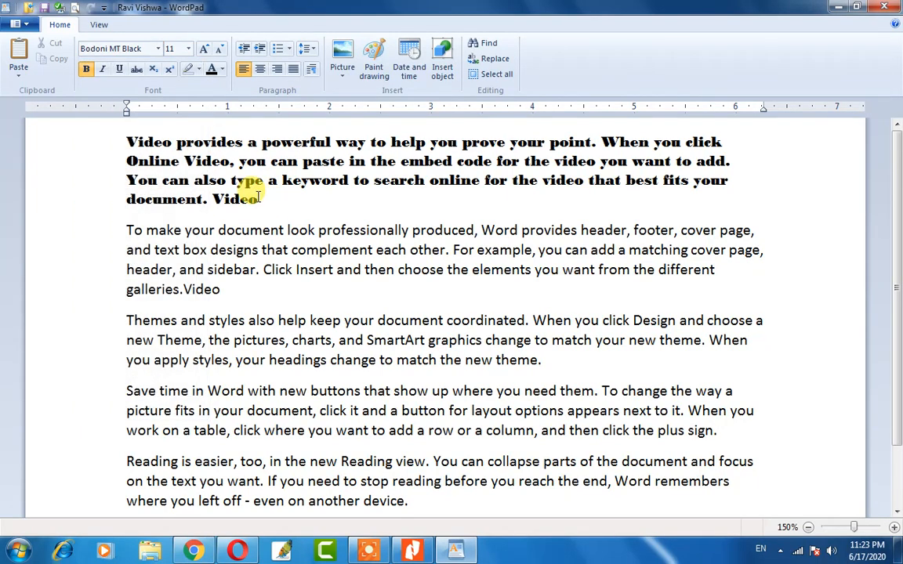
left_click_drag(257, 199, 128, 141)
left_click(243, 168)
left_click_drag(261, 199, 137, 137)
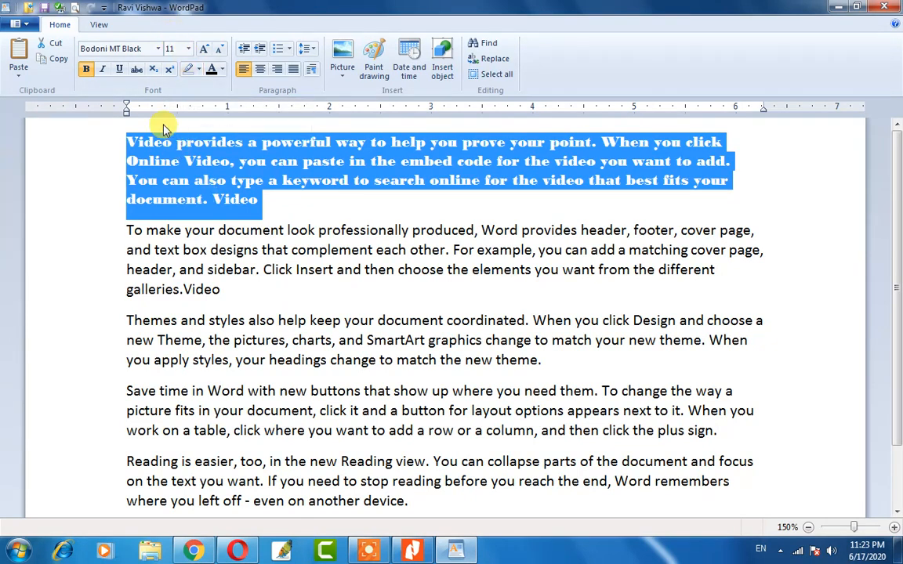
Set the Bodoni MT Black first paragraph to font size 16.
left_click(189, 49)
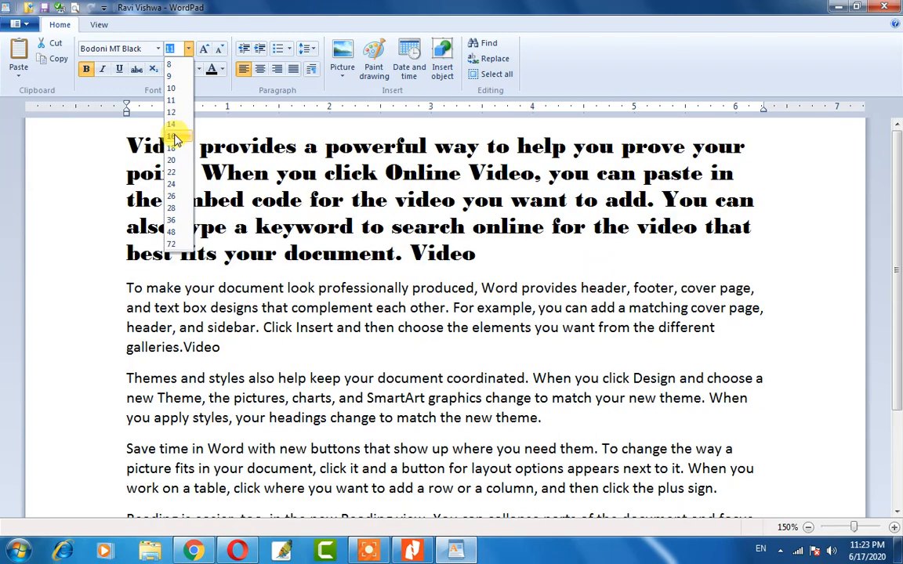
left_click(176, 139)
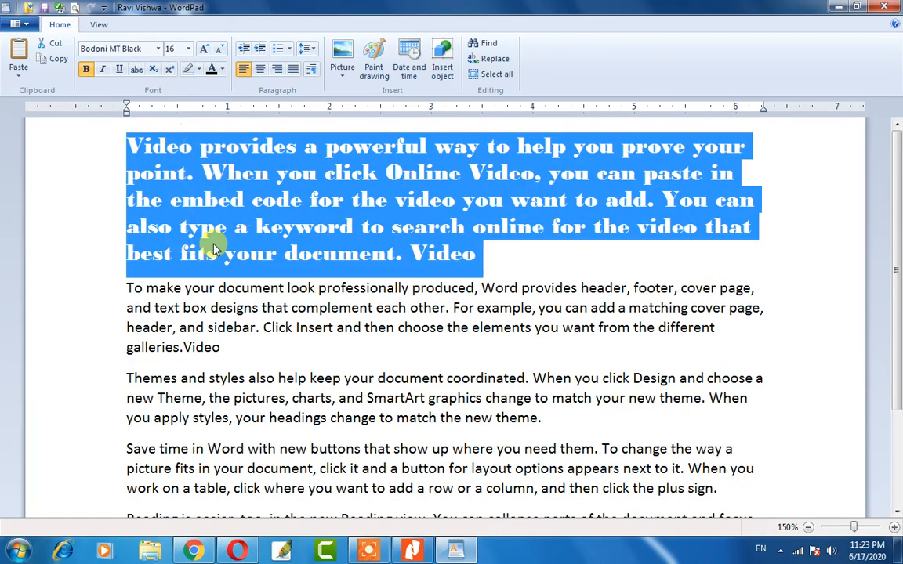
left_click(286, 207)
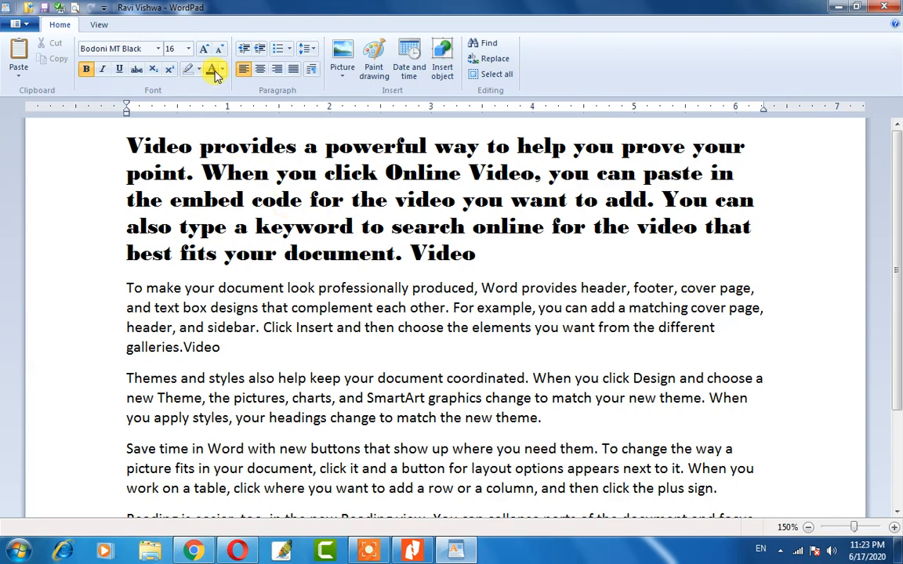
Zoom the document from 150% back to 100%.
scroll(235, 313, "down", 3)
scroll(211, 208, "up", 3)
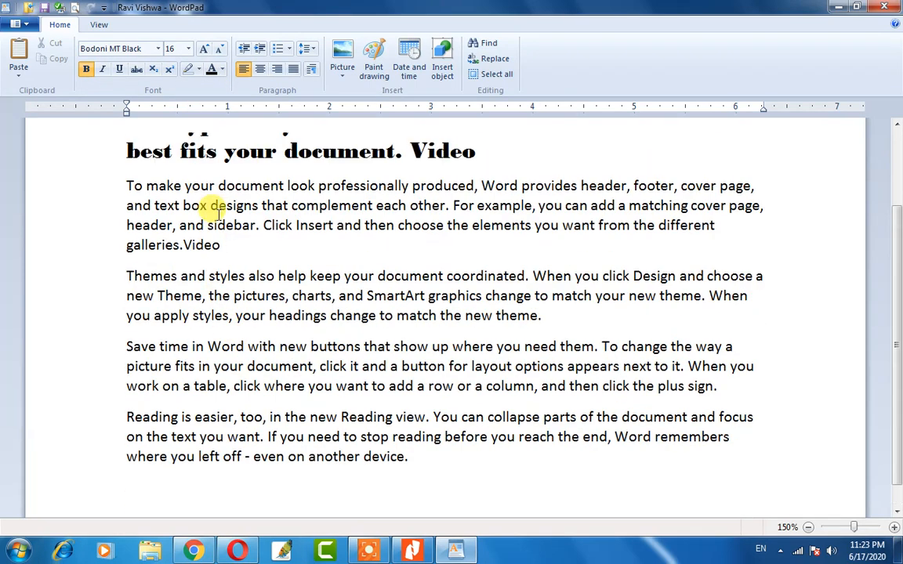
scroll(219, 216, "down", 3)
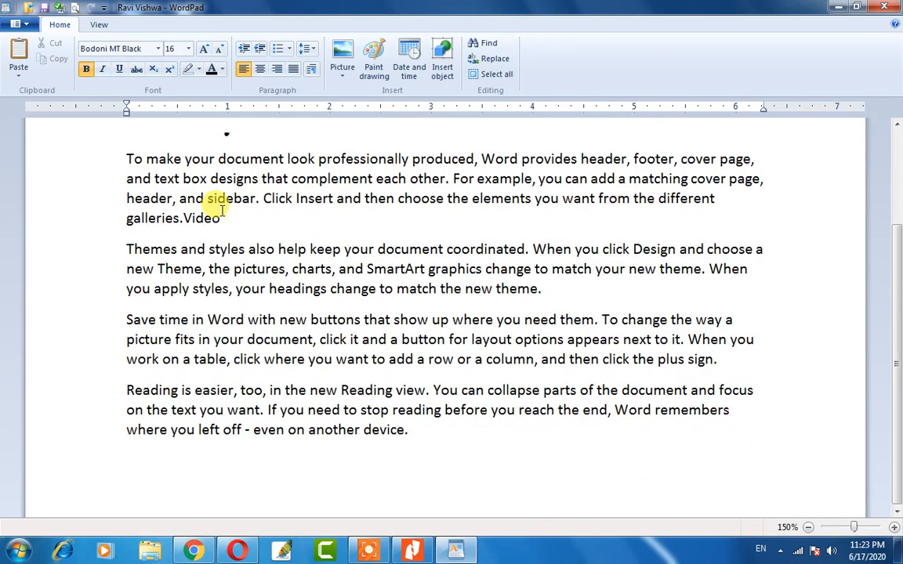
scroll(225, 218, "down", 2, "ctrl")
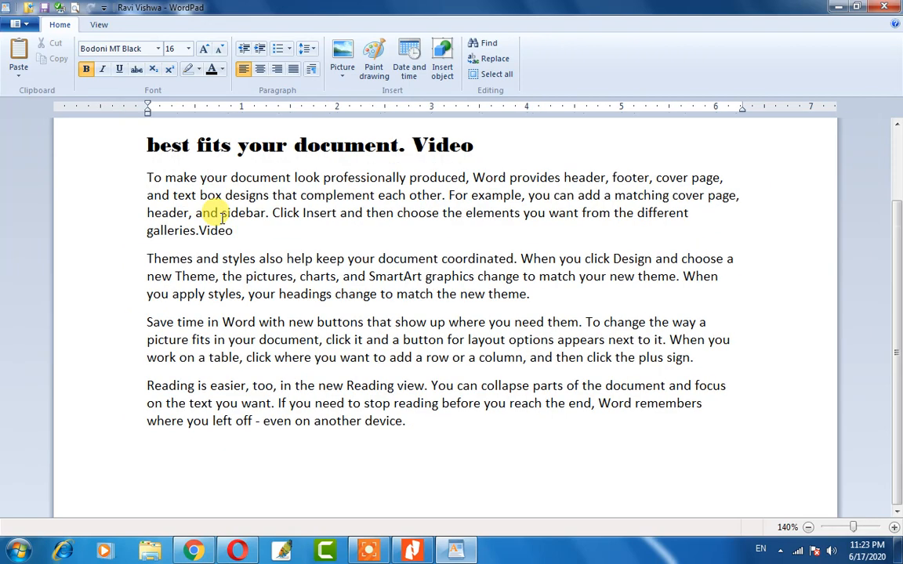
scroll(269, 242, "down", 3, "ctrl")
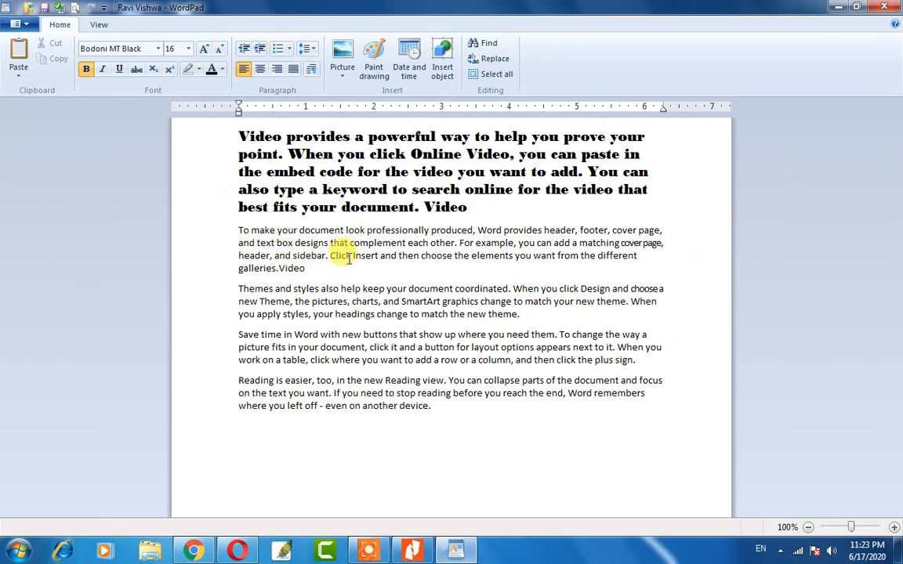
Select the 'To make your document' paragraph and step its size to 48, 16, then 26 pt.
left_click_drag(308, 268, 235, 221)
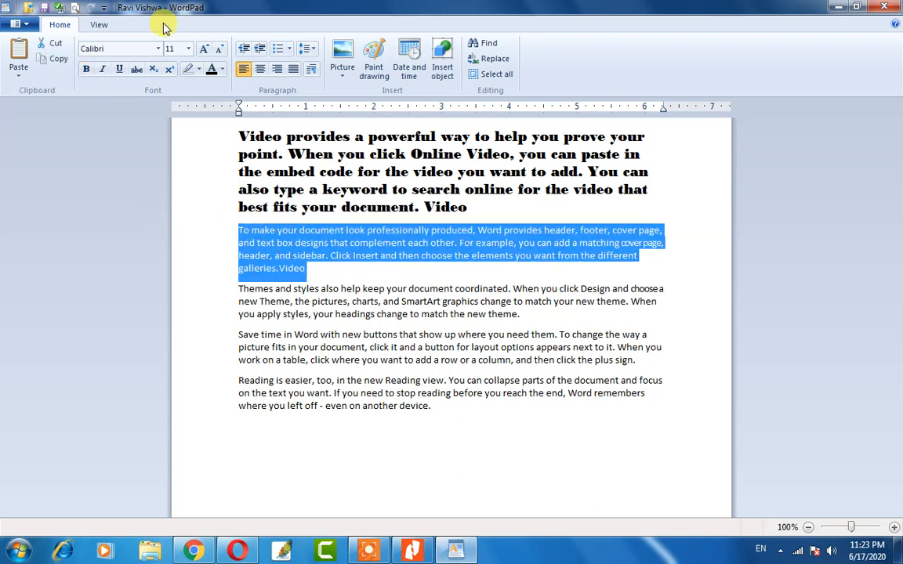
left_click(218, 53)
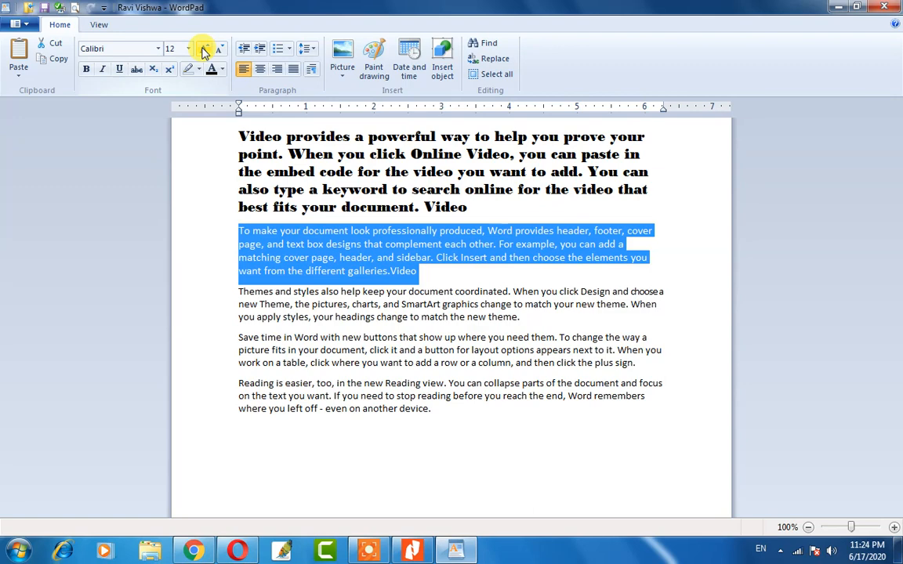
left_click(203, 51)
left_click(202, 51)
left_click(203, 51)
left_click(203, 51)
left_click(202, 51)
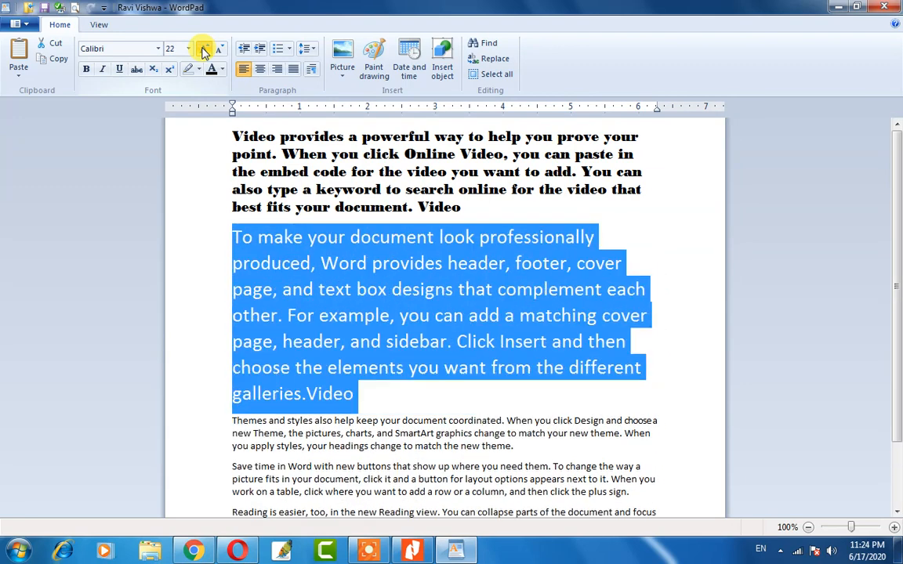
left_click(203, 51)
left_click(203, 51)
left_click(203, 51)
left_click(203, 50)
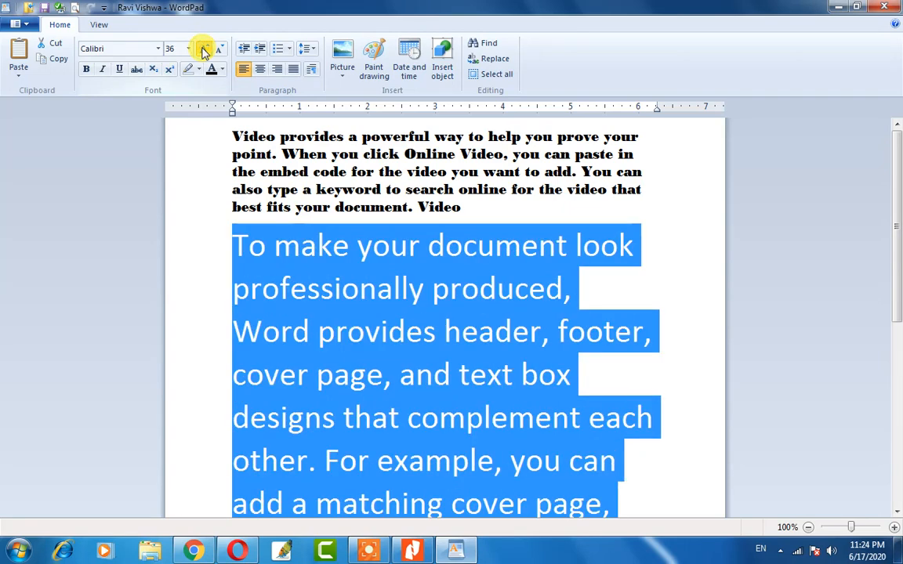
left_click(205, 51)
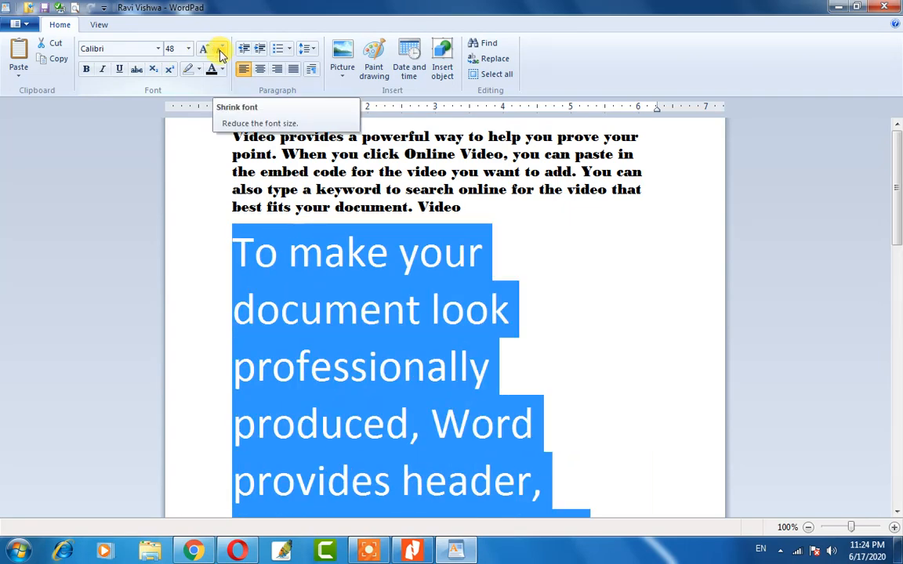
left_click(220, 52)
left_click(220, 52)
left_click(220, 52)
left_click(221, 52)
left_click(220, 52)
left_click(220, 52)
left_click(221, 51)
left_click(220, 52)
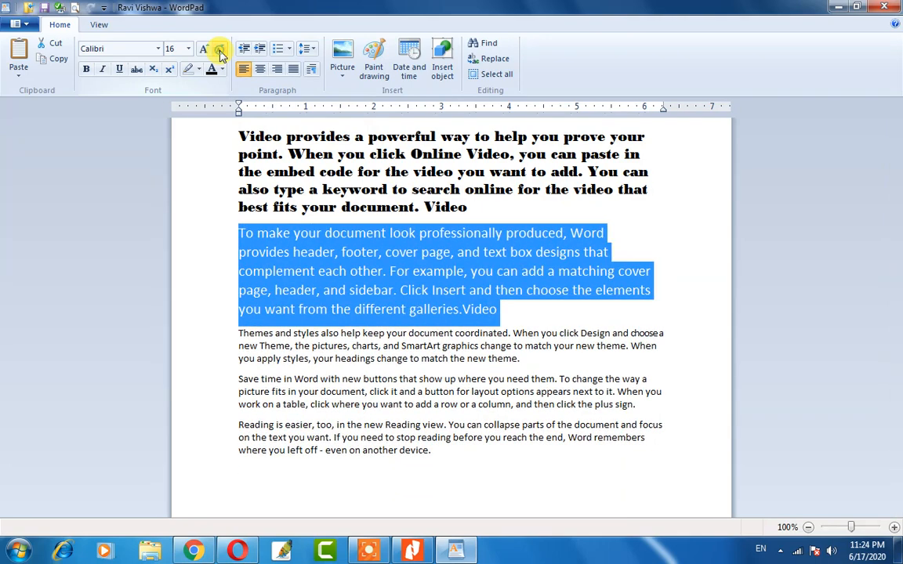
left_click(221, 52)
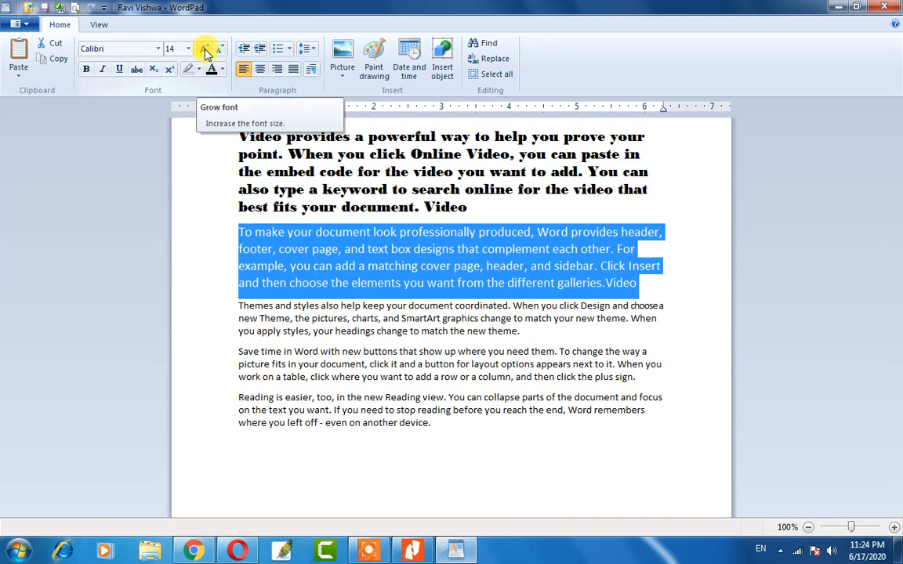
left_click(205, 52)
left_click(205, 52)
left_click(204, 52)
left_click(204, 52)
left_click(205, 52)
left_click(205, 52)
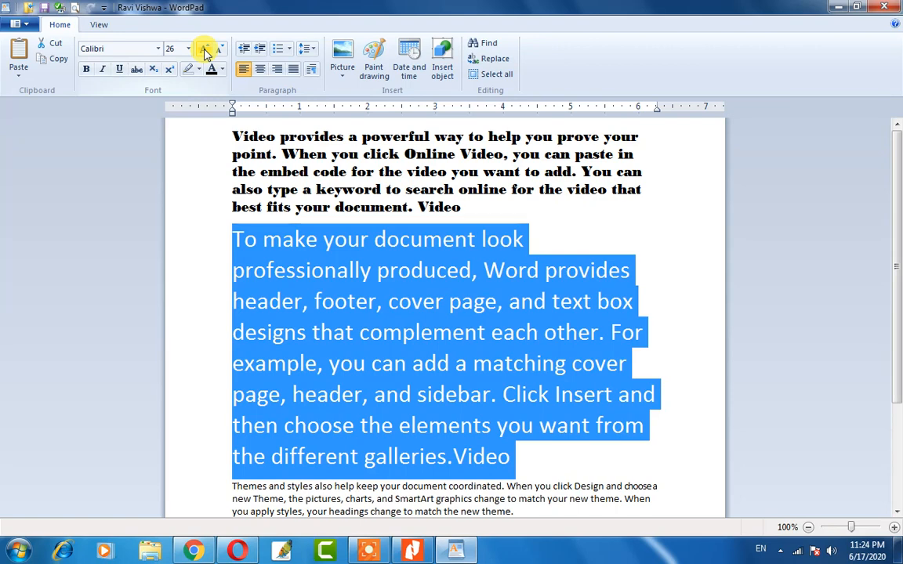
Grow the paragraph's text up to 290 pt, then shrink it back to 26 pt.
left_click(205, 51)
left_click(205, 52)
left_click(206, 52)
left_click(207, 53)
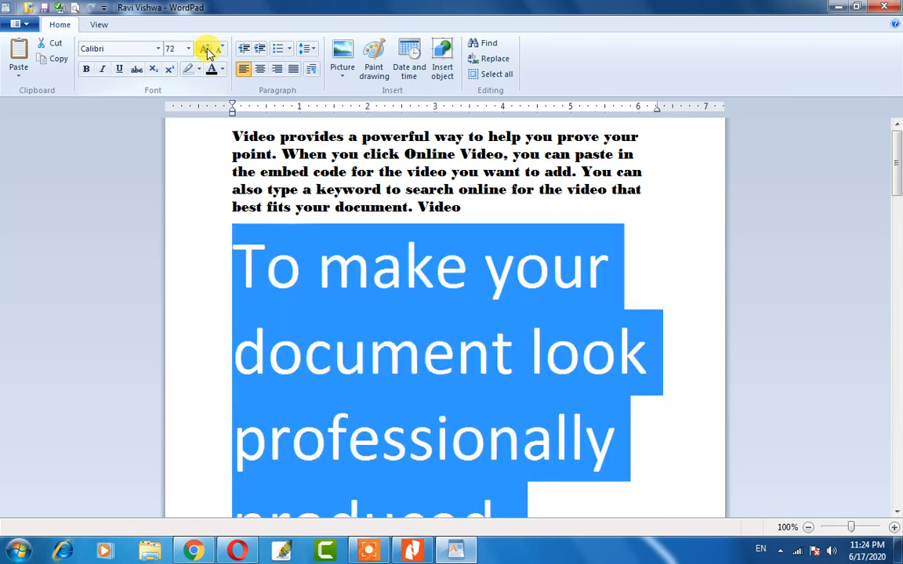
left_click(207, 53)
left_click(207, 52)
left_click(206, 52)
left_click(207, 52)
left_click(207, 52)
left_click(207, 53)
left_click(207, 52)
left_click(207, 52)
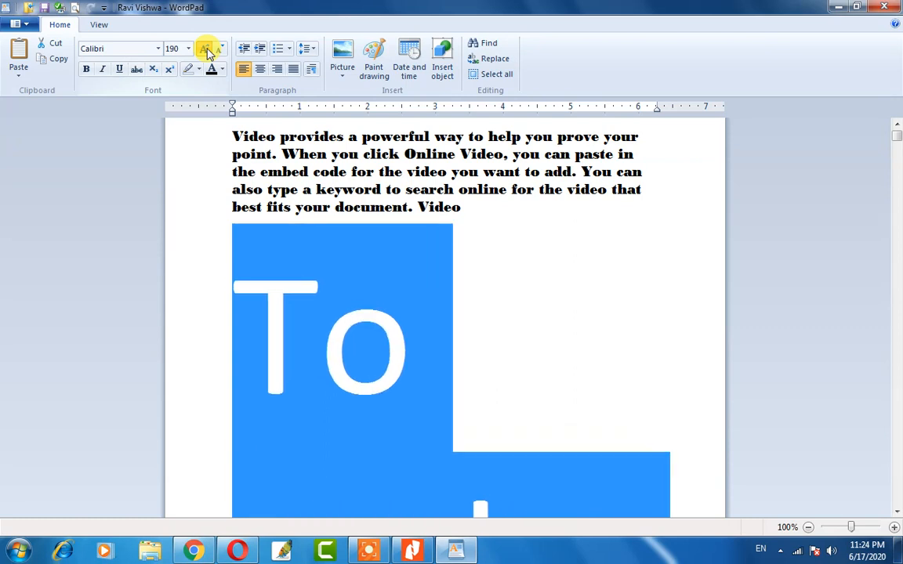
left_click(209, 52)
left_click(209, 52)
left_click(209, 52)
left_click(209, 53)
left_click(210, 52)
left_click(210, 52)
left_click(211, 53)
left_click(212, 53)
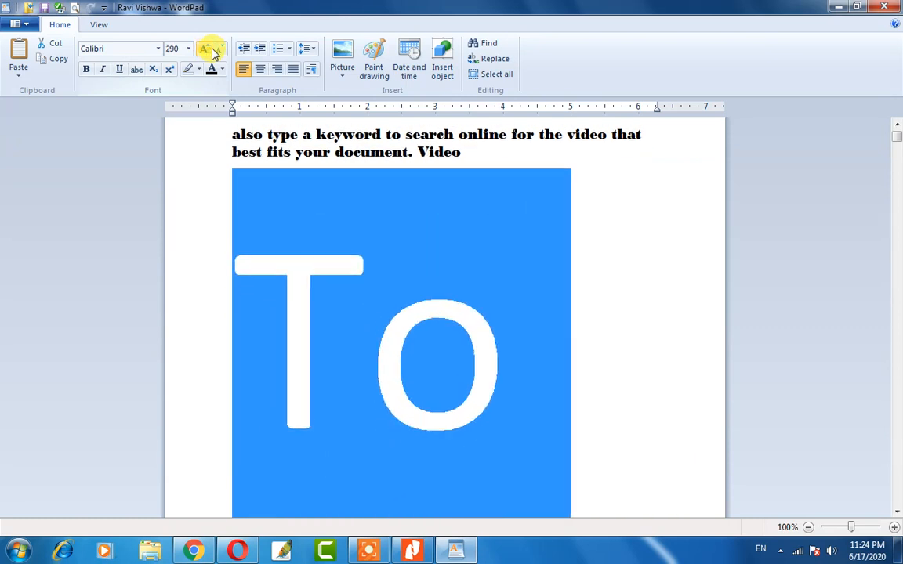
left_click(217, 52)
left_click(217, 52)
left_click(217, 52)
left_click(218, 52)
left_click(218, 52)
left_click(218, 52)
left_click(219, 53)
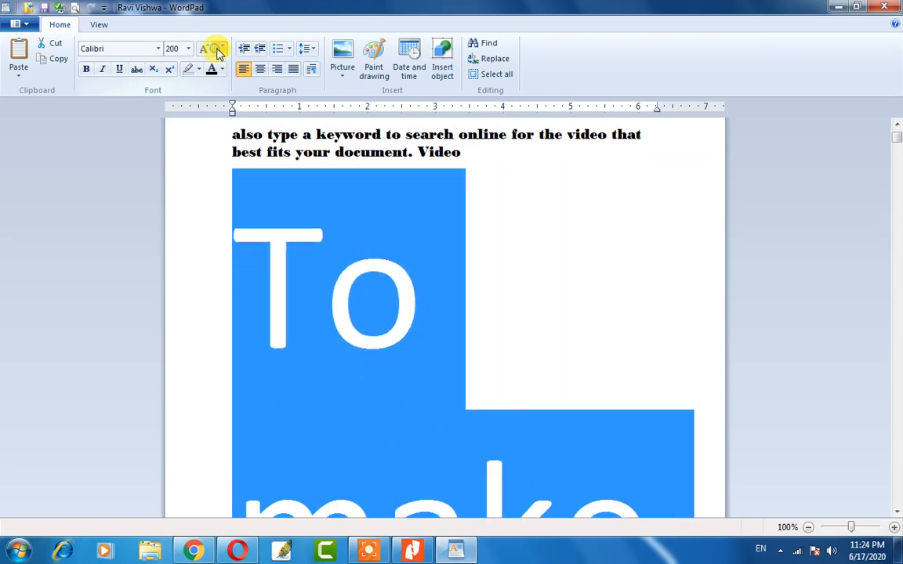
left_click(219, 52)
left_click(218, 53)
left_click(218, 53)
left_click(219, 53)
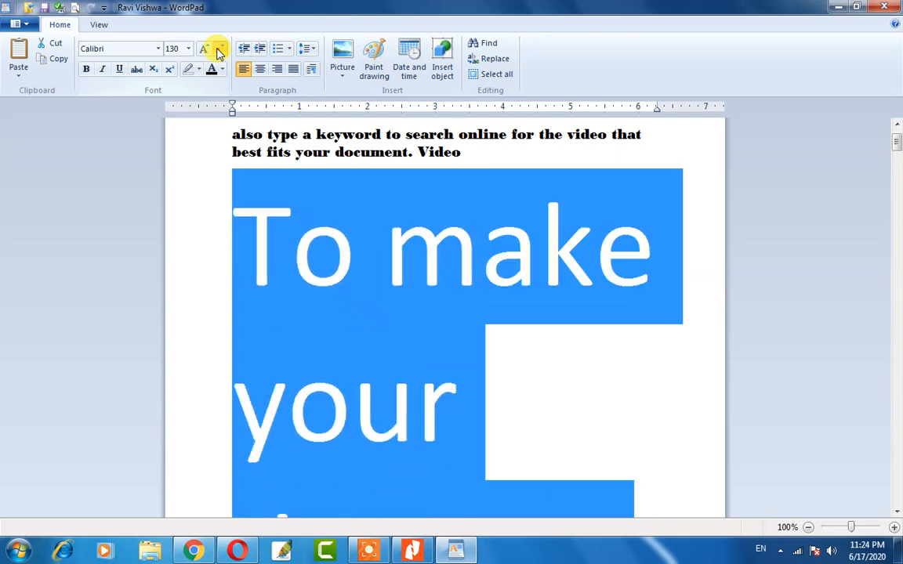
left_click(219, 53)
left_click(218, 53)
left_click(219, 52)
left_click(219, 52)
left_click(218, 53)
left_click(218, 53)
left_click(218, 53)
left_click(219, 52)
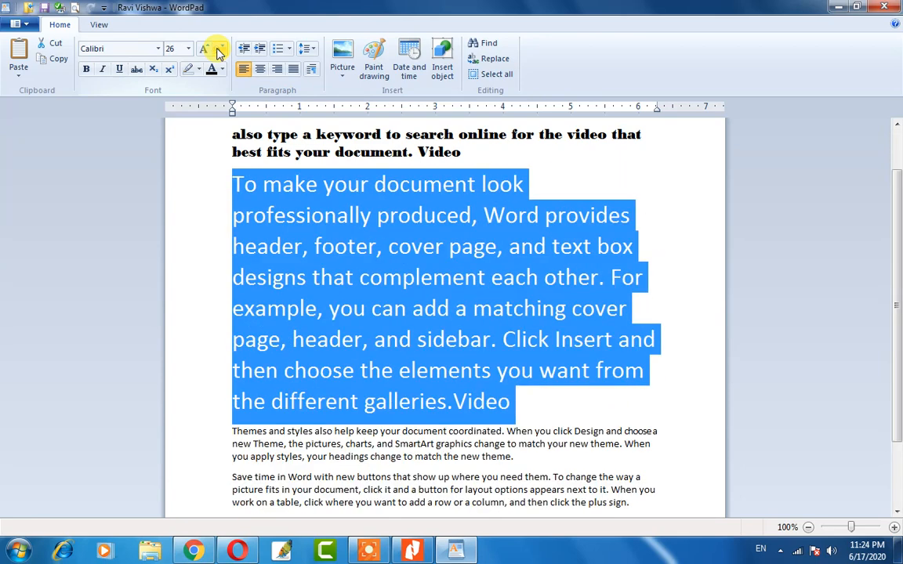
left_click(219, 52)
left_click(219, 53)
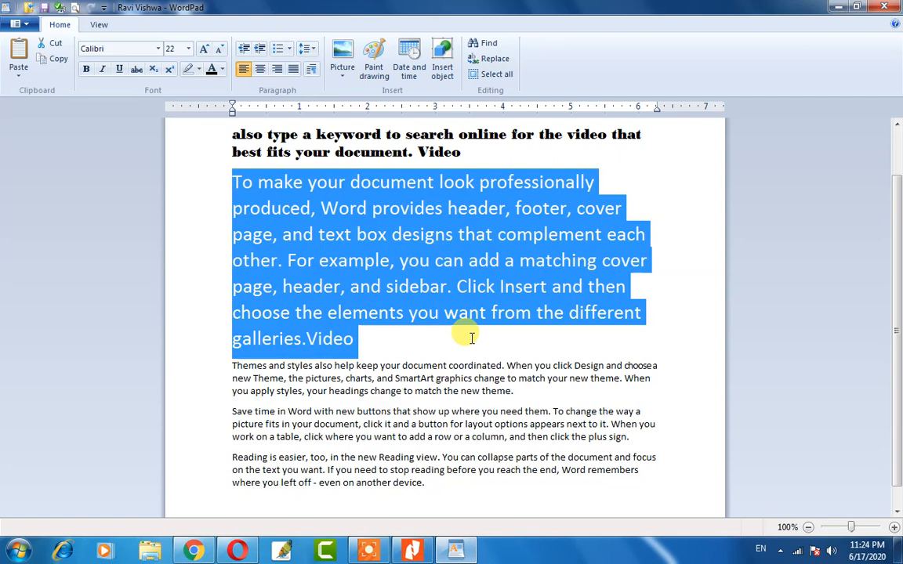
Resize the paragraph with Ctrl+Shift+> and Ctrl+Shift+<, finishing at 16 pt.
key("ctrl+shift+period")
key("ctrl+shift+period")
key("ctrl+shift+period")
key("ctrl+shift+period")
key("ctrl+shift+period")
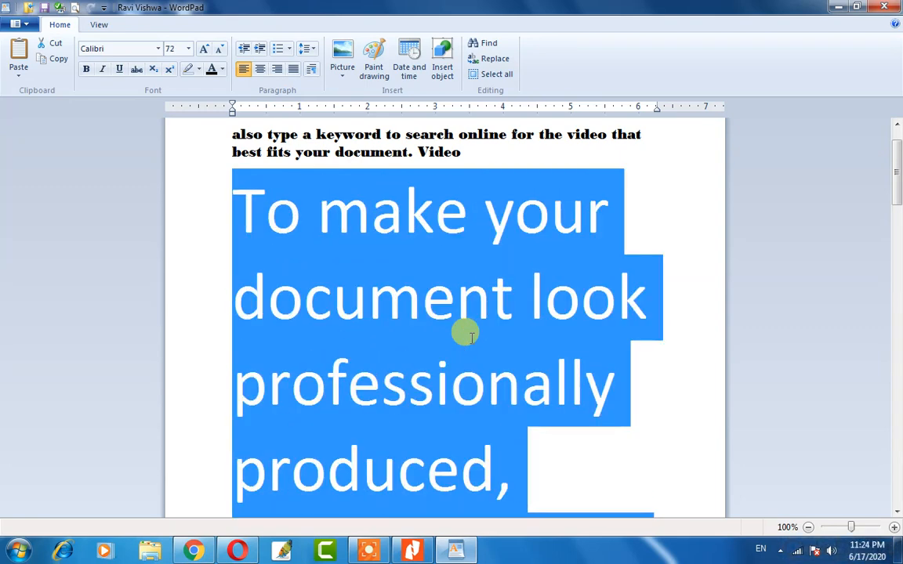
key("ctrl+shift+comma")
key("ctrl+shift+comma")
key("ctrl+shift+comma")
key("ctrl+shift+comma")
key("ctrl+shift+comma")
key("ctrl+shift+comma")
key("ctrl+shift+comma")
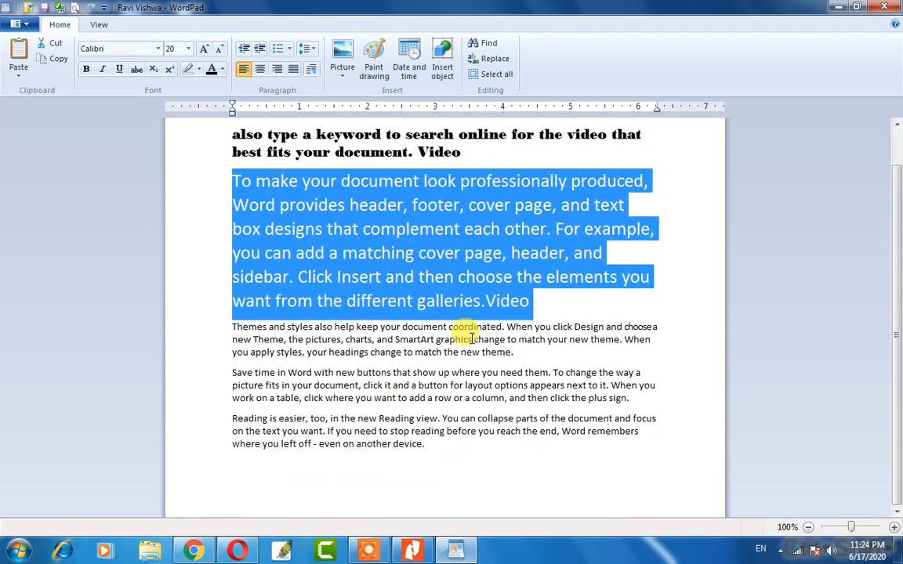
key("ctrl+shift+comma")
key("ctrl+shift+comma")
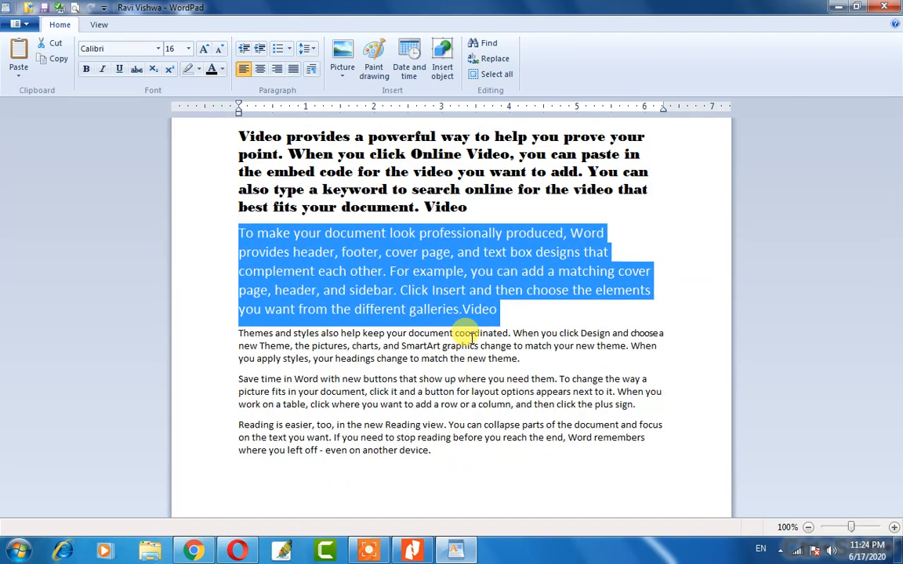
key("ctrl+shift+comma")
key("ctrl+shift+comma")
key("ctrl+shift+comma")
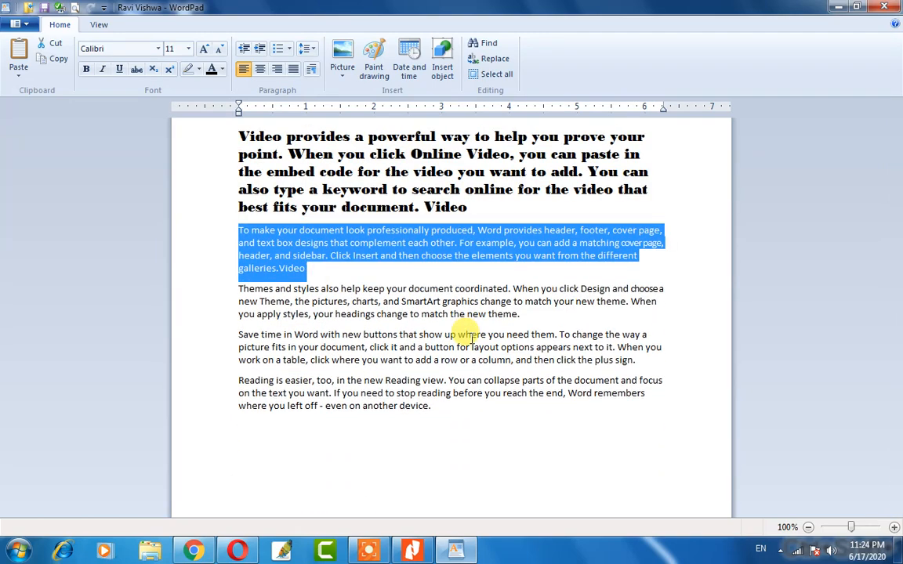
key("ctrl+shift+period")
key("ctrl+shift+period")
key("ctrl+shift+period")
key("ctrl+shift+period")
key("ctrl+shift+period")
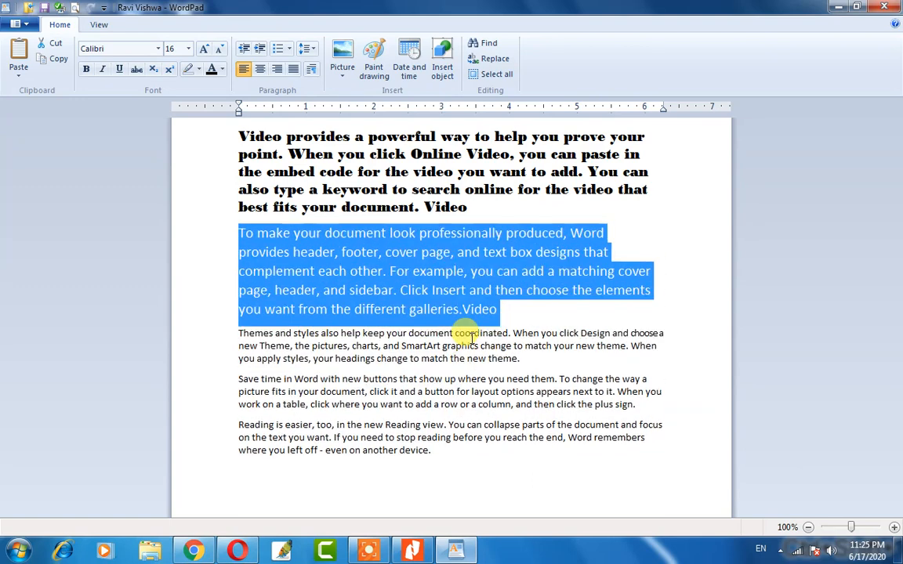
key("ctrl+shift+comma")
key("ctrl+shift+comma")
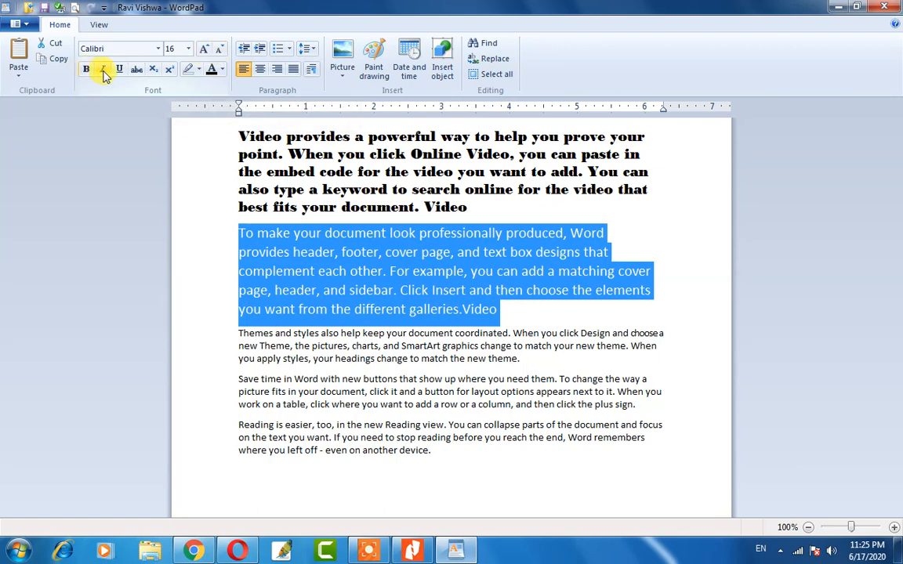
Bold the words 'To make' opening the second paragraph, leaving the rest regular Calibri 16.
left_click(370, 270)
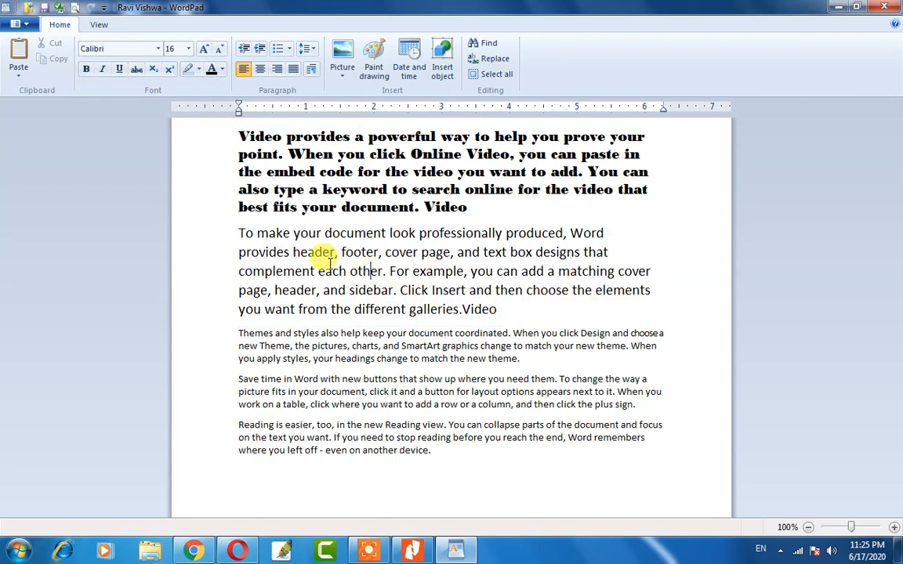
scroll(329, 262, "up", 3)
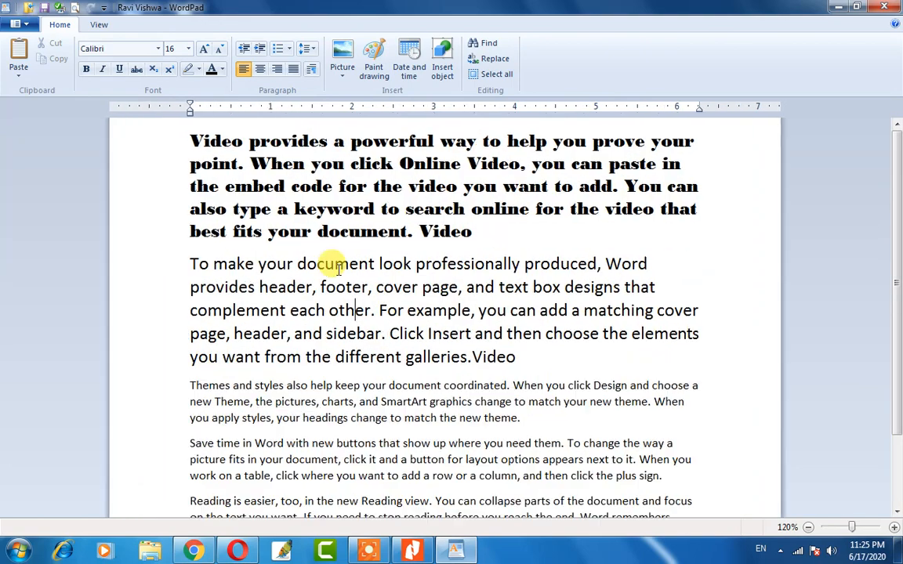
scroll(181, 186, "down", 3)
left_click(206, 155)
scroll(223, 188, "up", 3)
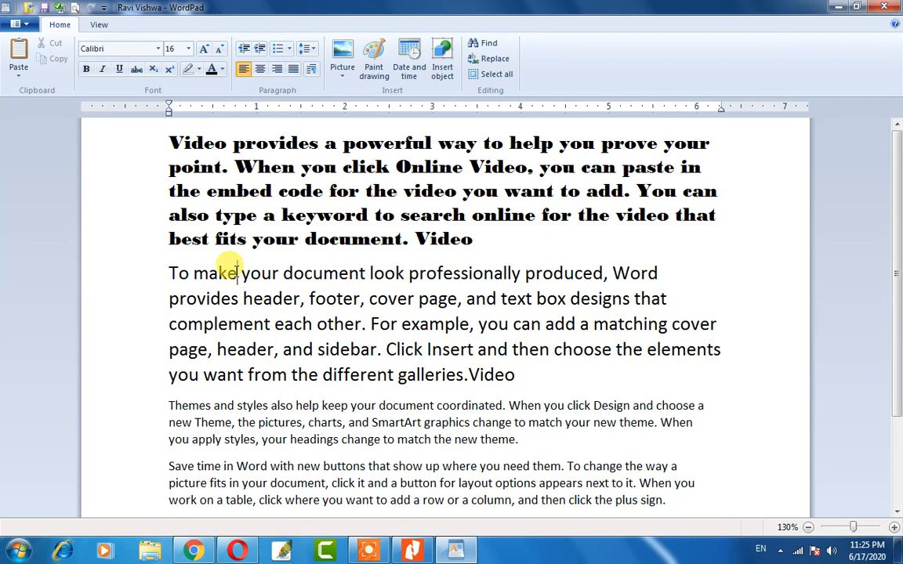
left_click_drag(237, 273, 170, 273)
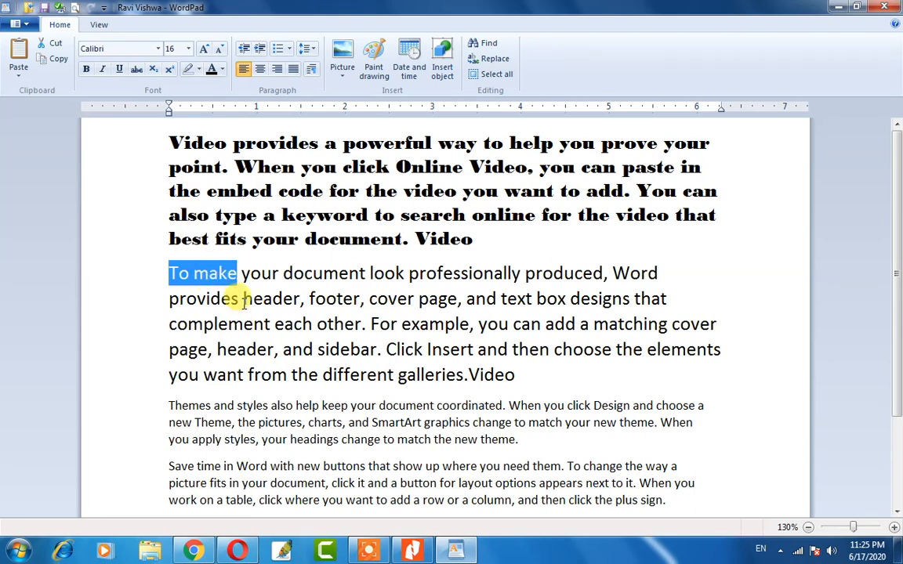
left_click(86, 70)
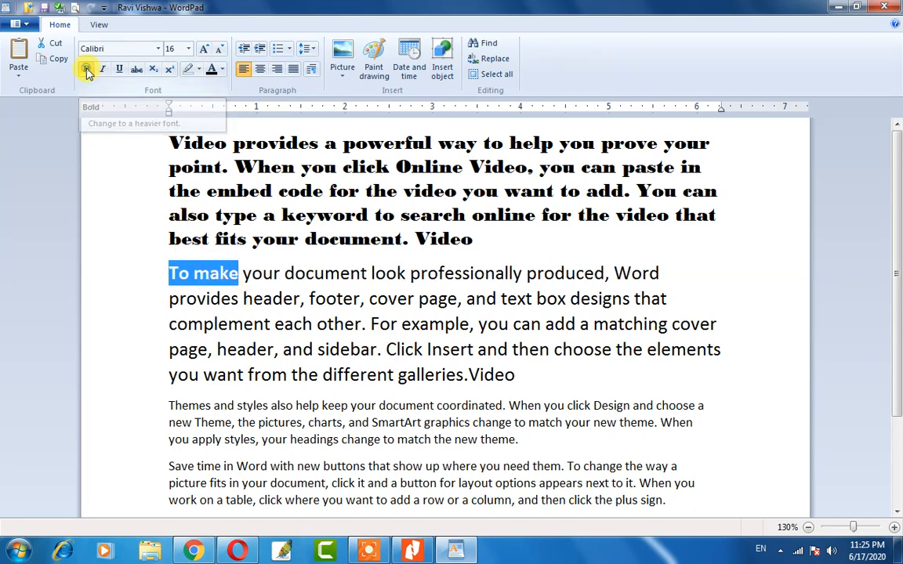
left_click(223, 325)
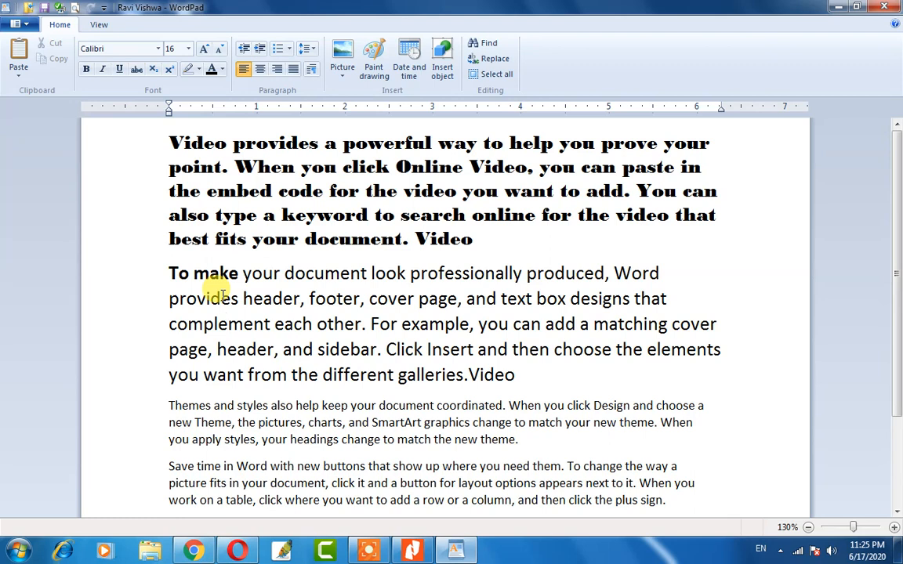
double_click(490, 374)
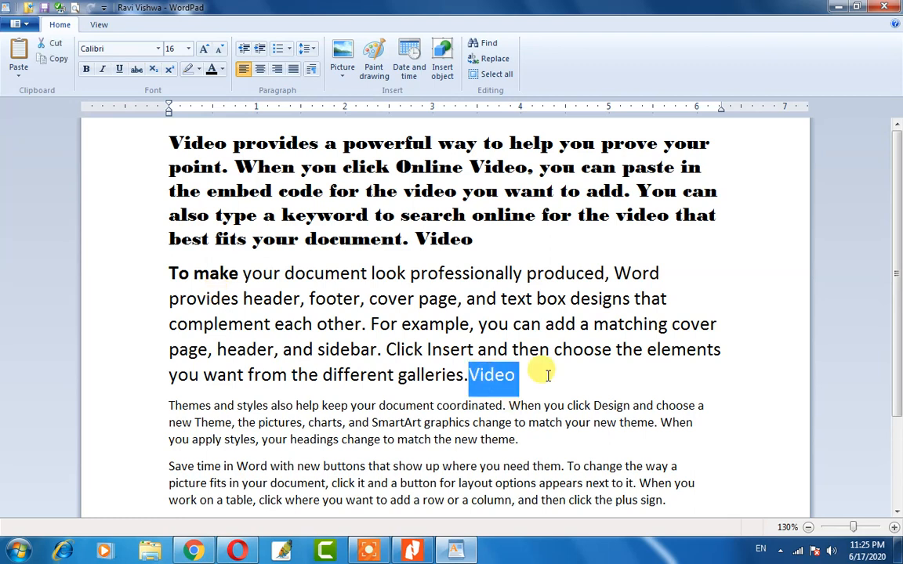
Make the word 'Video' ending the second paragraph bold and italic.
key("ctrl+b")
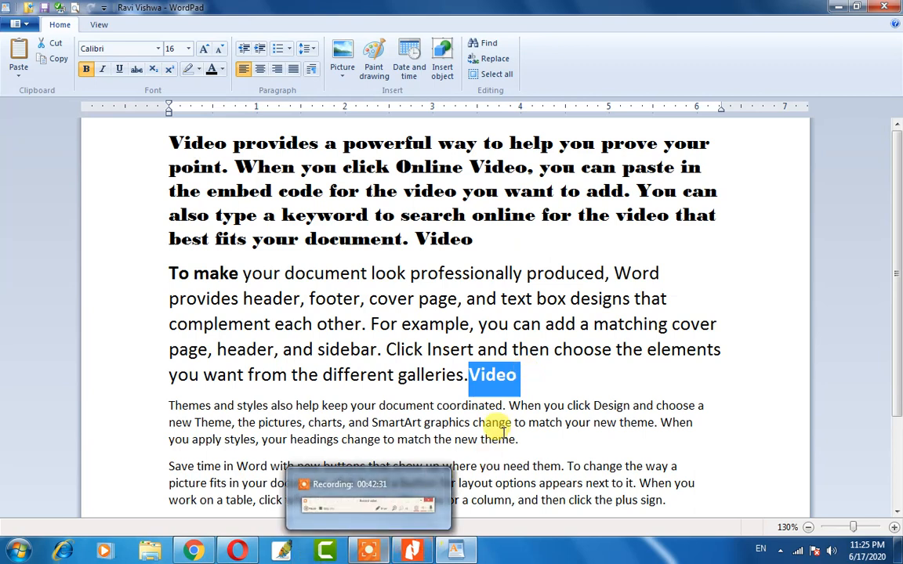
left_click(513, 378)
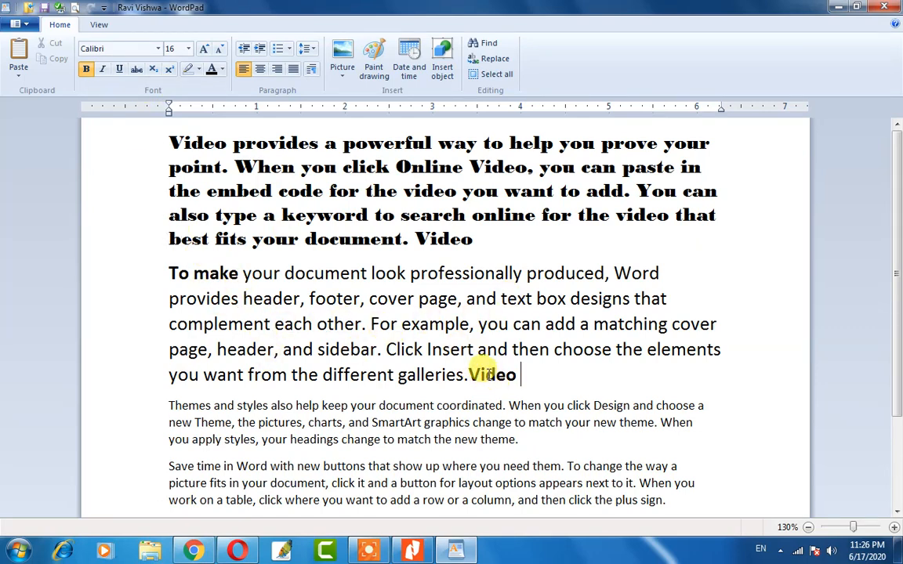
double_click(490, 376)
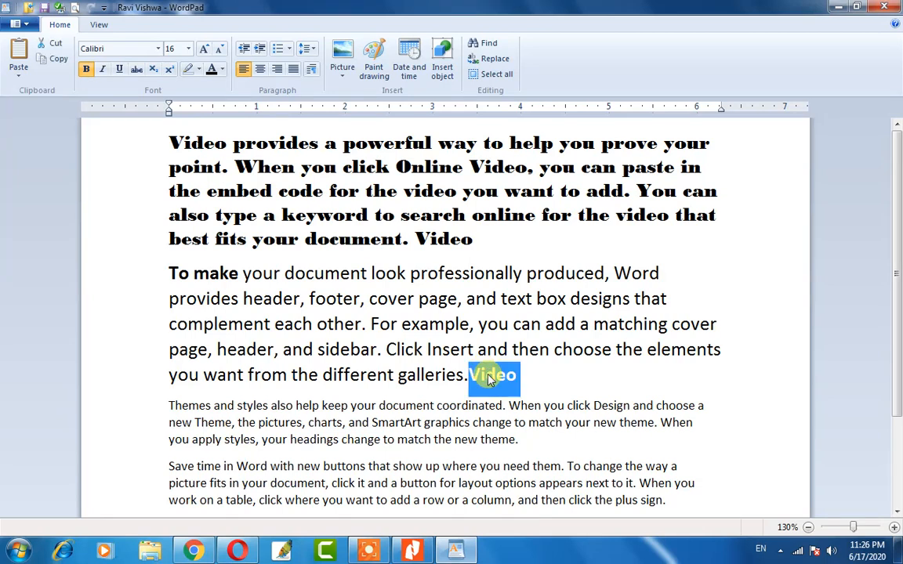
left_click(102, 70)
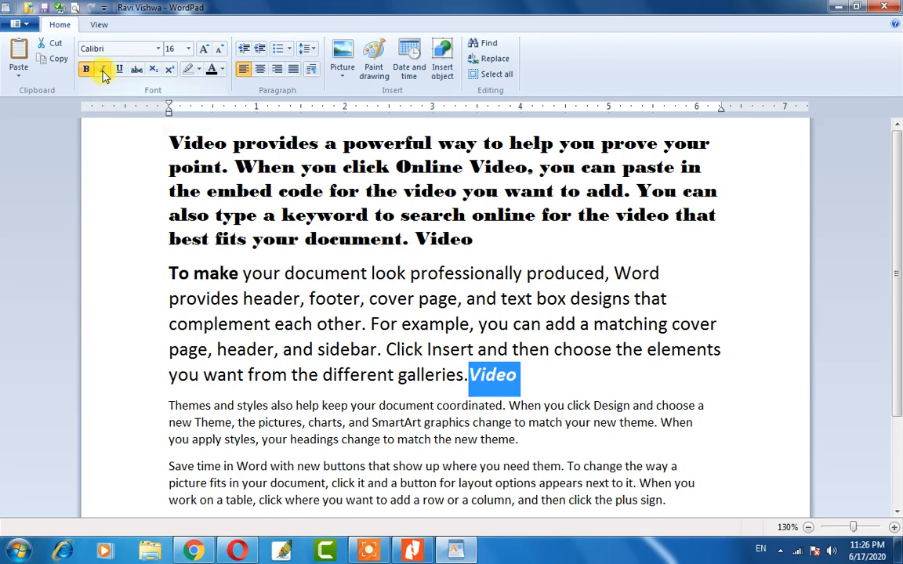
left_click(540, 381)
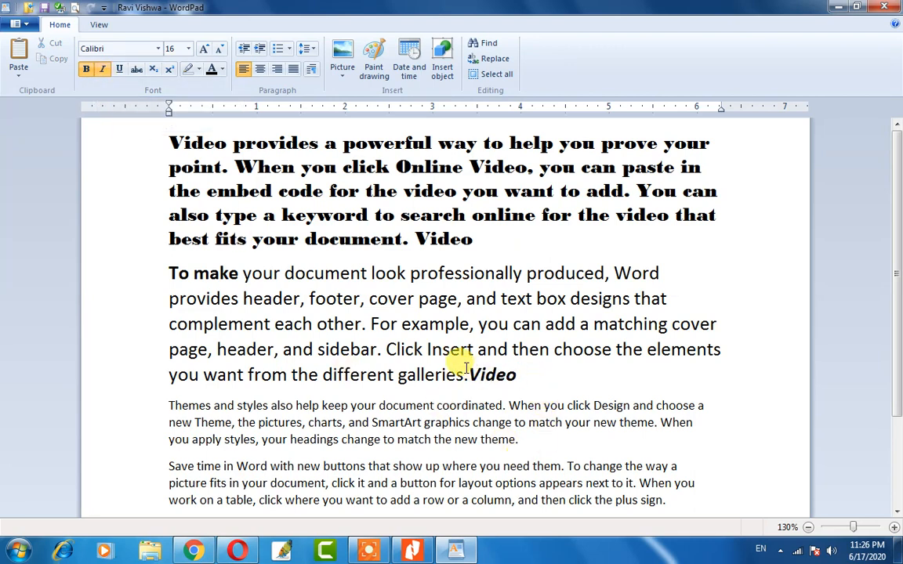
left_click_drag(468, 375, 542, 394)
left_click(534, 380)
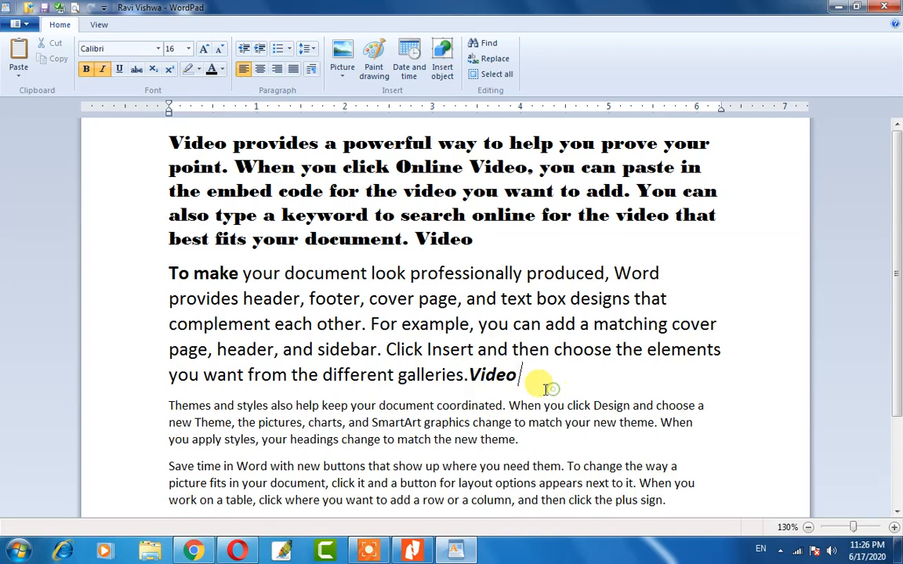
Italicize the word 'footer' in the second paragraph.
left_click(239, 273)
left_click_drag(310, 299, 361, 310)
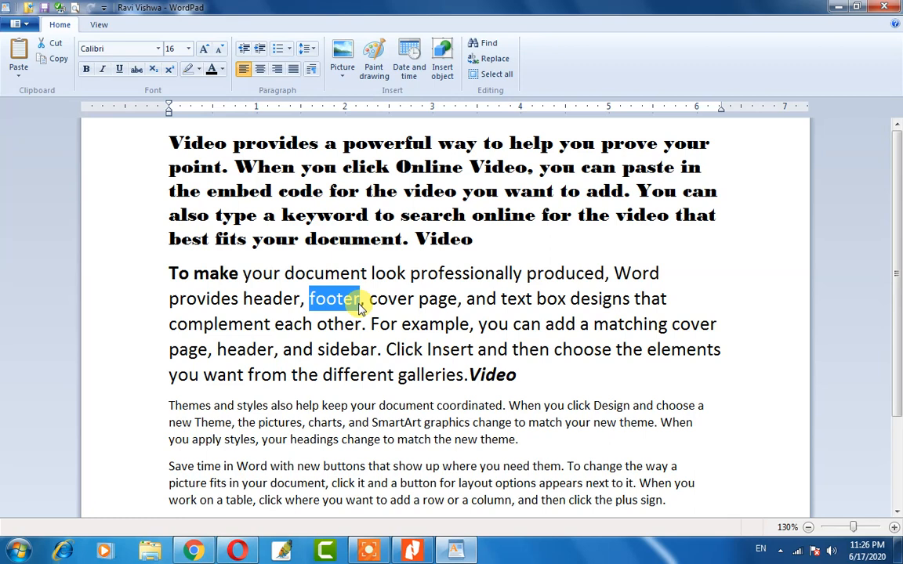
key("ctrl+i")
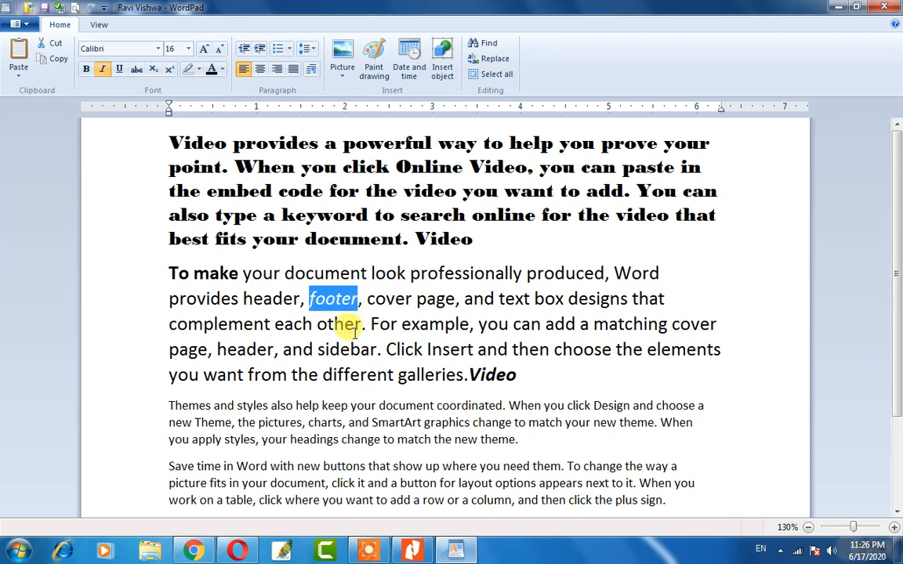
left_click(352, 324)
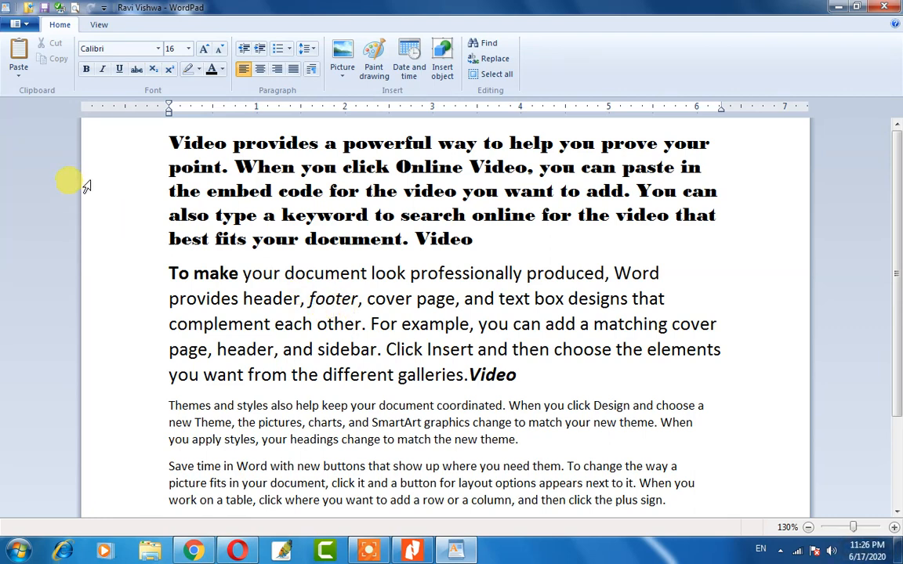
left_click(302, 348)
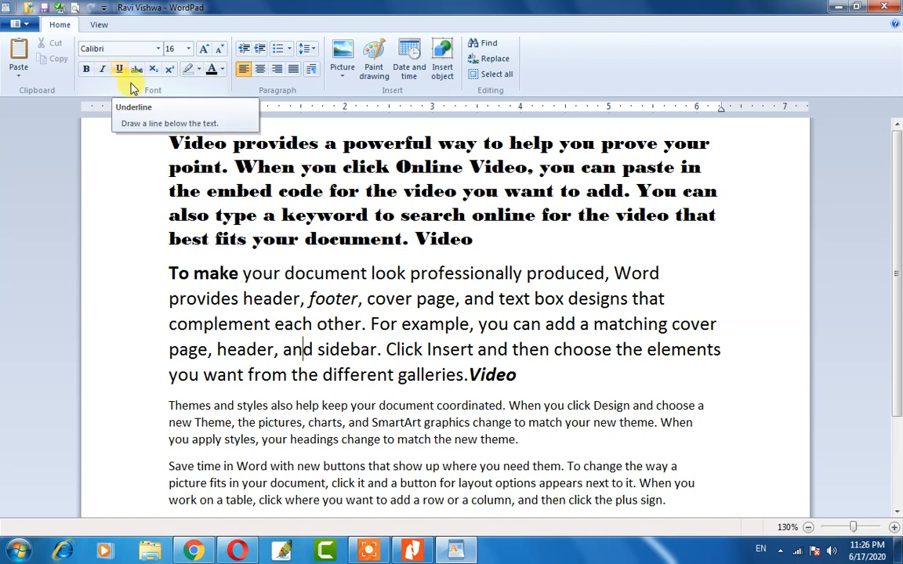
Underline the word 'Video' at the end of the second paragraph.
scroll(423, 438, "down", 3)
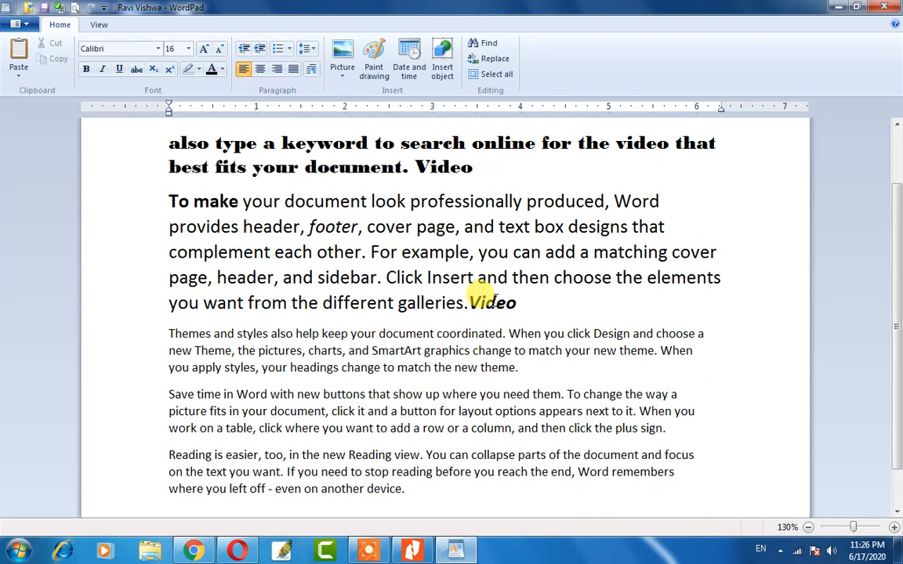
double_click(492, 307)
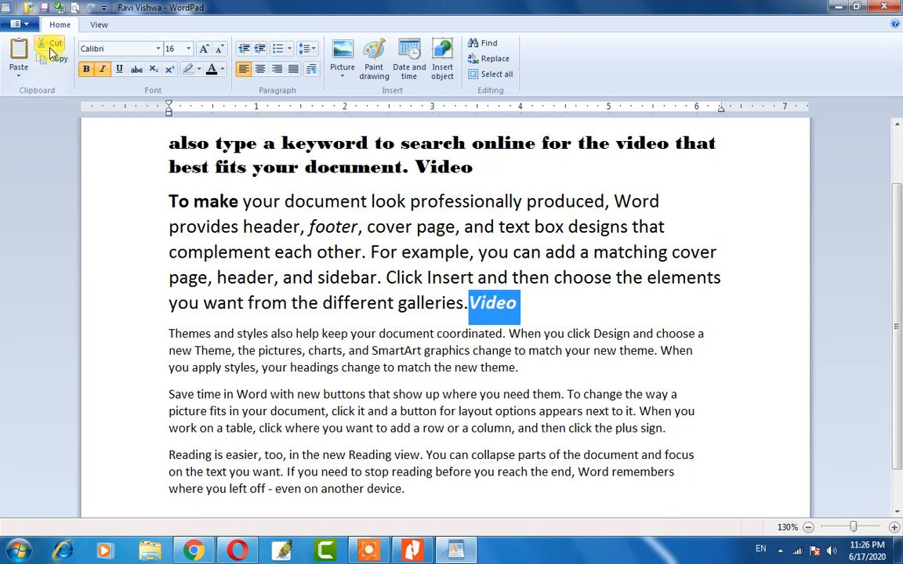
left_click(120, 70)
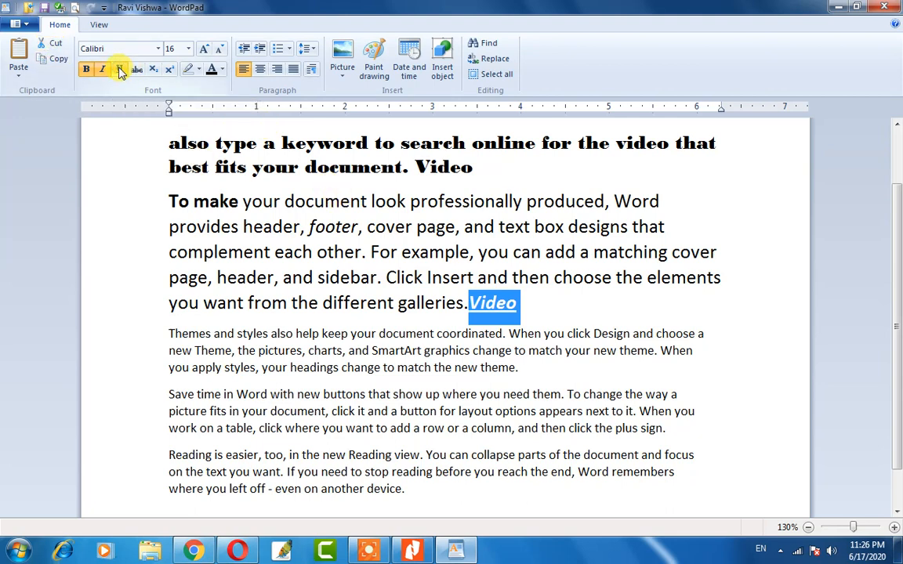
left_click(478, 313)
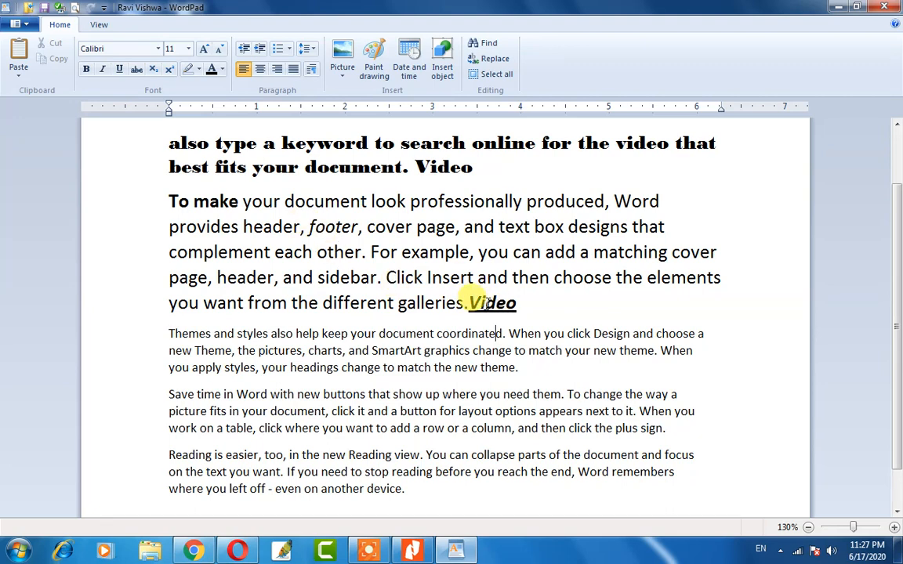
Underline the bold opening words 'To make'.
left_click_drag(239, 202, 174, 205)
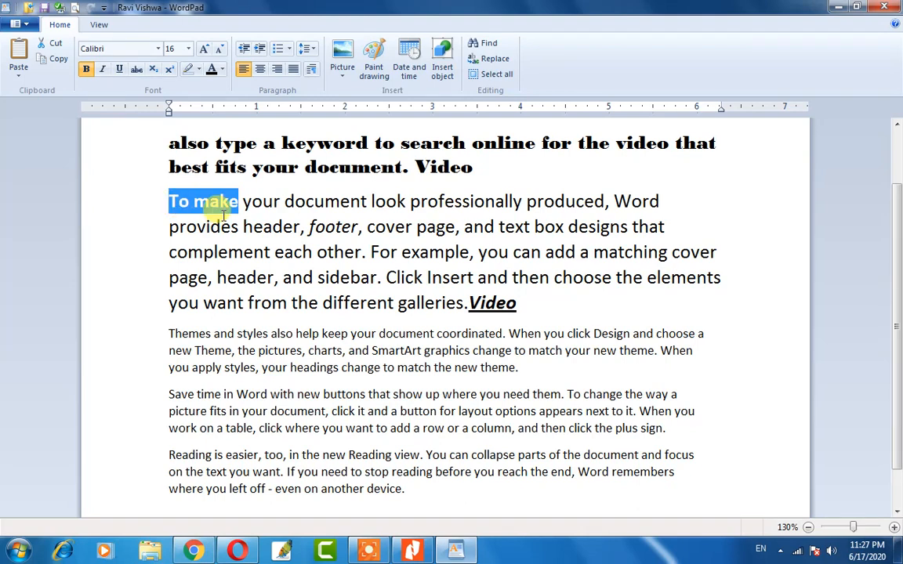
key("ctrl+u")
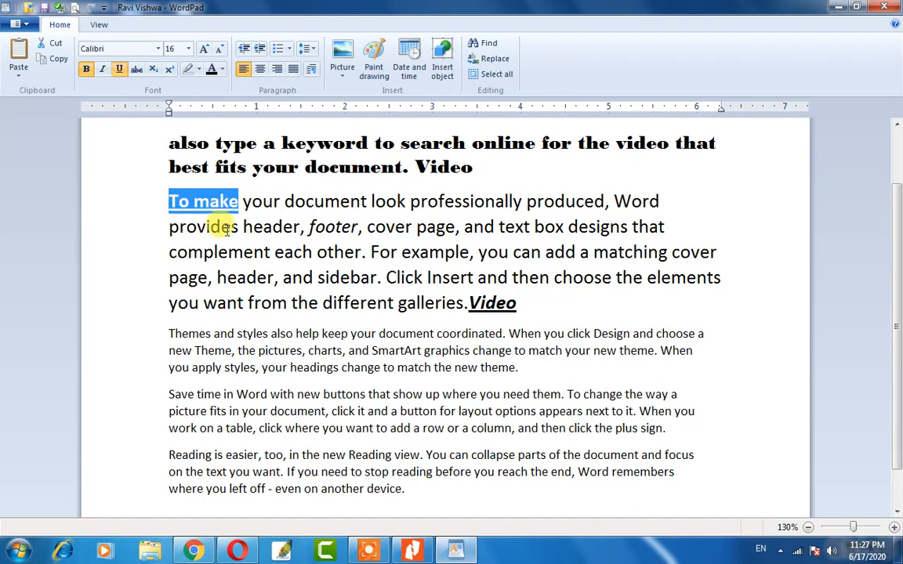
left_click(226, 222)
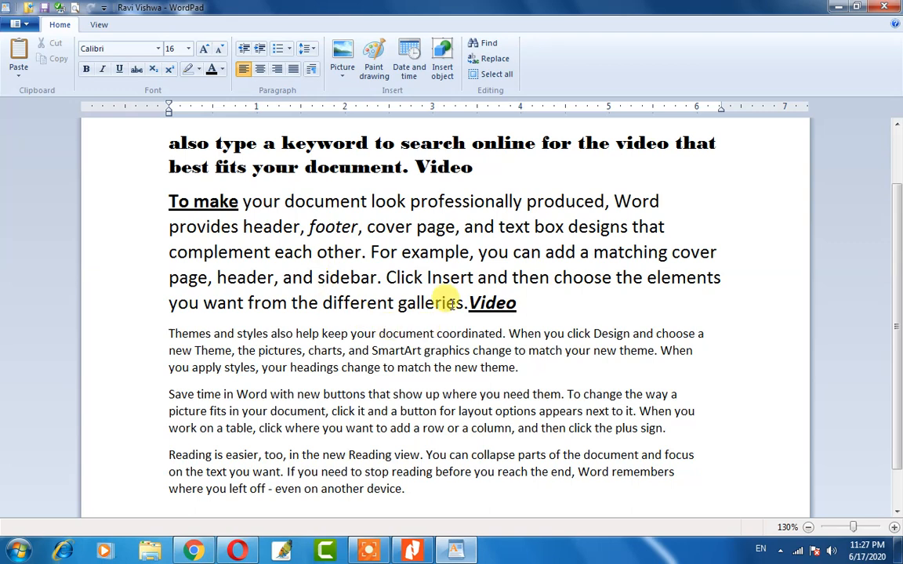
Strike through the word 'example' in the second paragraph.
double_click(419, 249)
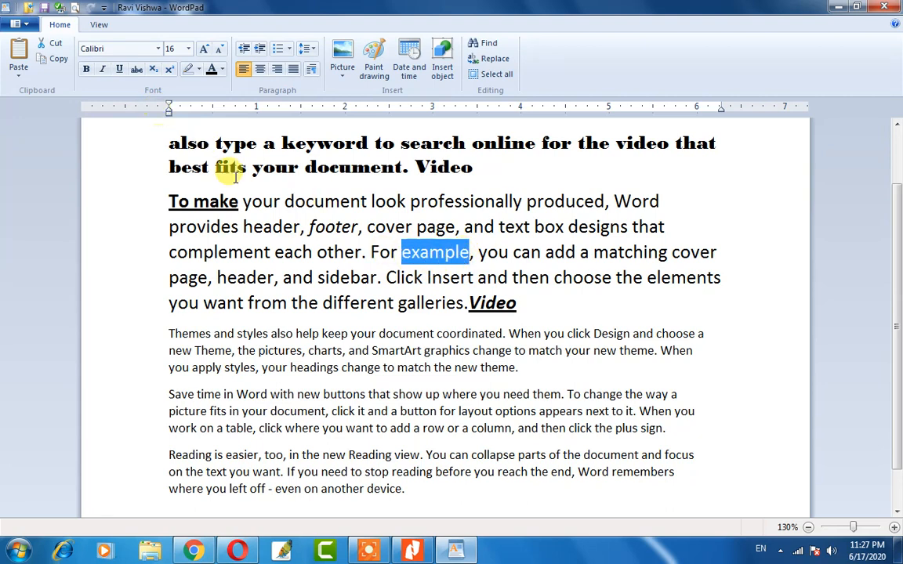
left_click(136, 71)
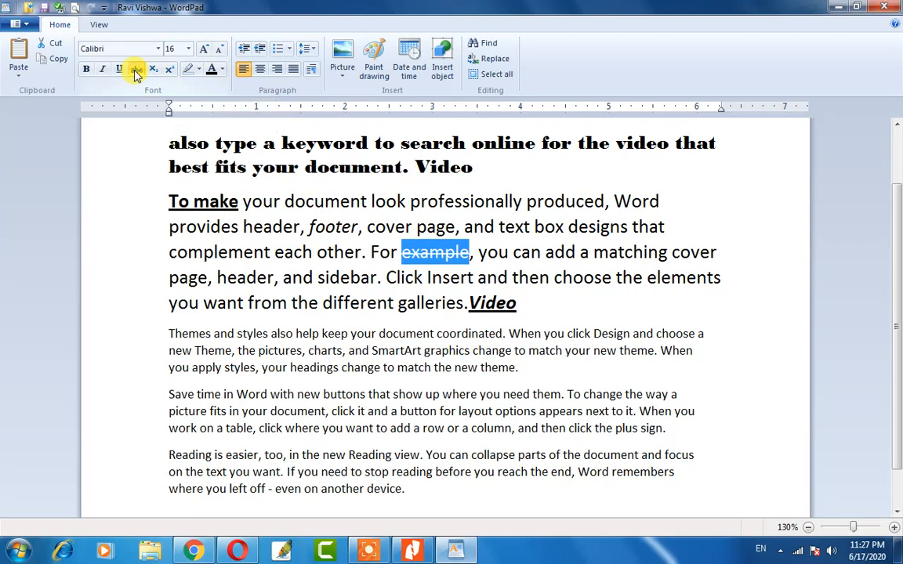
left_click(419, 279)
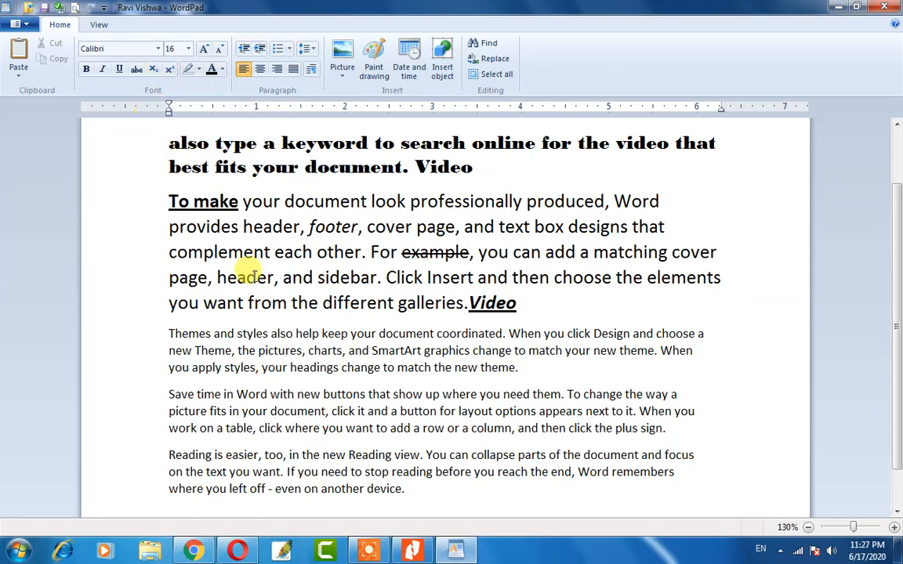
scroll(338, 453, "down", 2)
left_click(441, 441)
Add 'H2SO4' a few lines below the last paragraph in bold at 80 points.
key("Return")
key("Return")
key("Return")
key("Return")
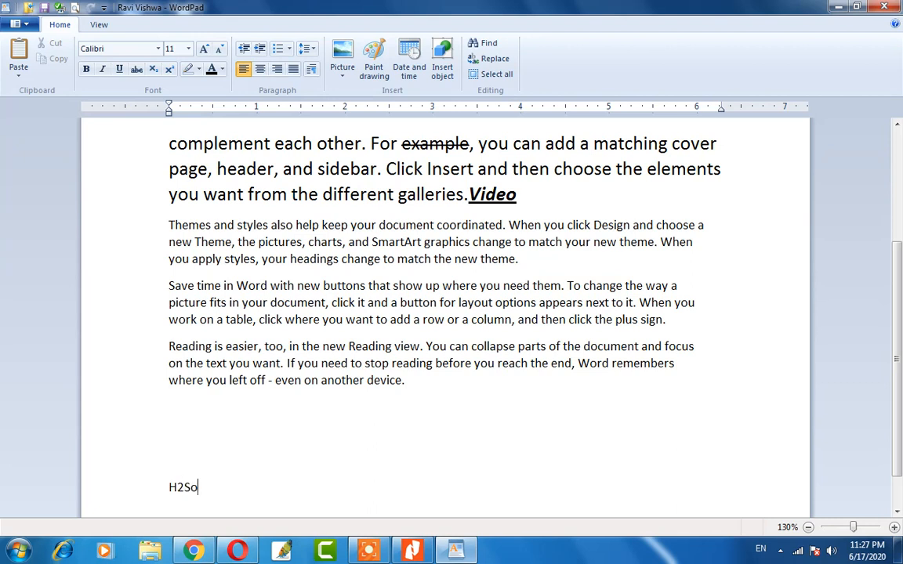
type("O4")
key("shift+Home")
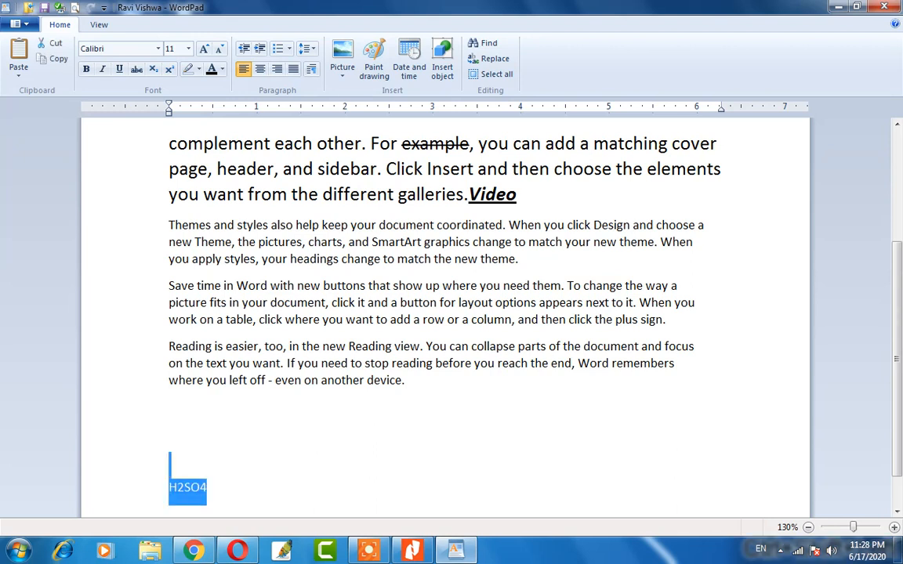
key("ctrl+shift+period")
key("ctrl+shift+period")
key("ctrl+shift+period")
key("ctrl+shift+period")
key("ctrl+shift+period")
key("ctrl+shift+period")
key("ctrl+shift+period")
key("ctrl+shift+period")
key("ctrl+shift+period")
key("ctrl+shift+period")
key("ctrl+shift+period")
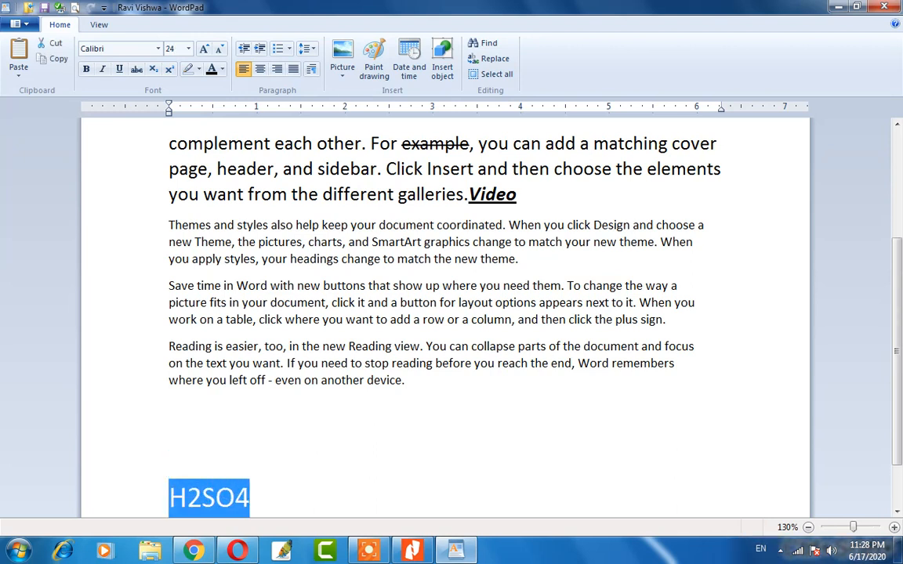
key("ctrl+b")
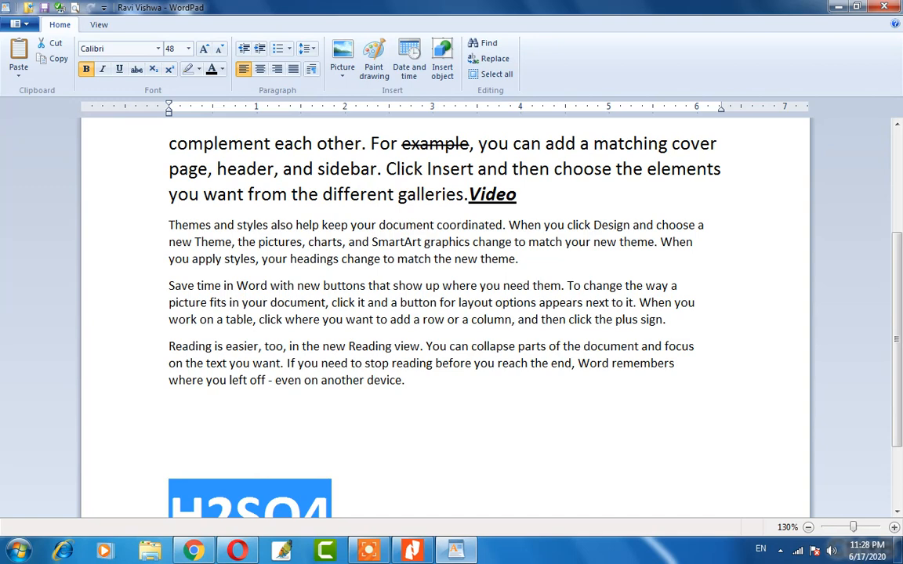
key("ctrl+shift+period")
key("ctrl+shift+period")
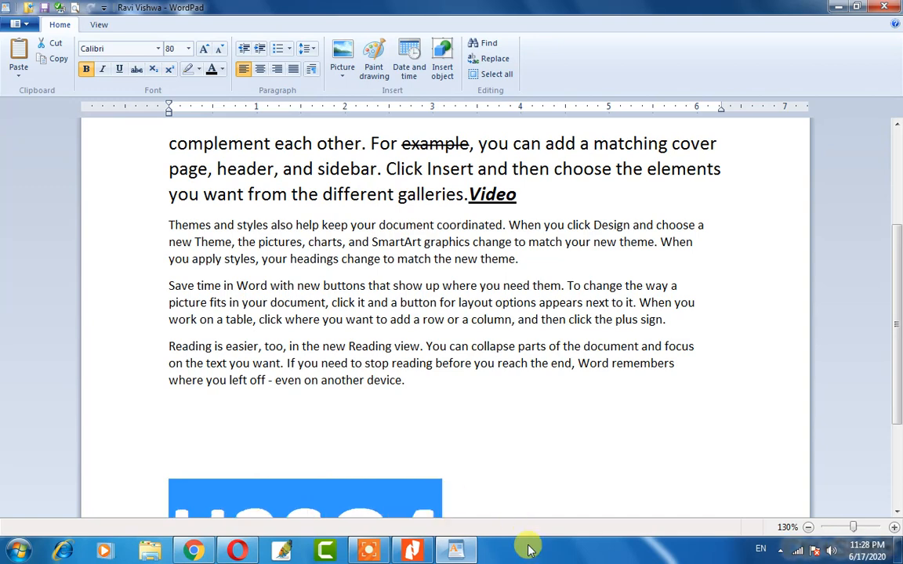
scroll(484, 423, "down", 3)
Select just the final '4' of H2SO4.
left_click(465, 380)
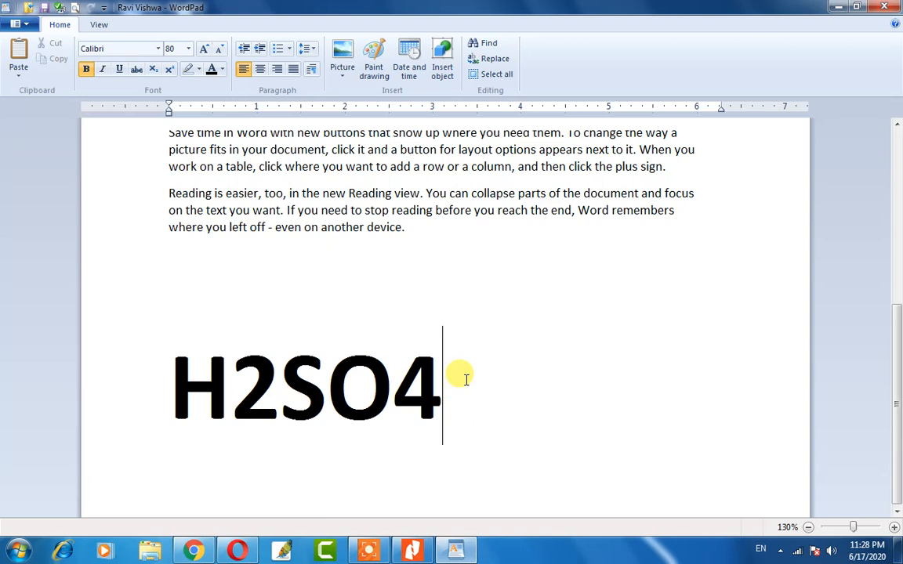
key("Left")
key("Left")
key("Right")
key("Right")
key("shift+Home")
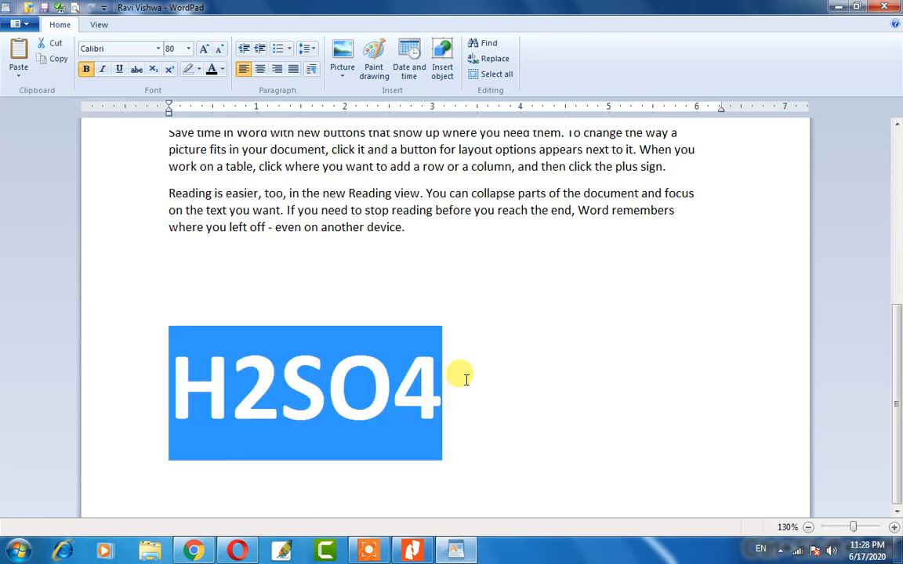
key("Right")
key("Left")
key("shift+Right")
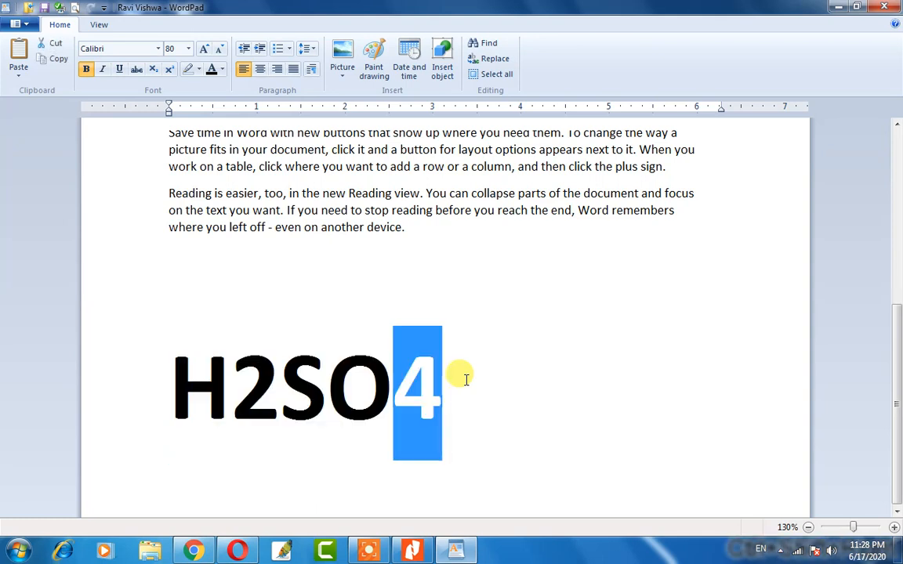
Make the 4 and the 2 in H2SO4 subscript.
left_click(169, 71)
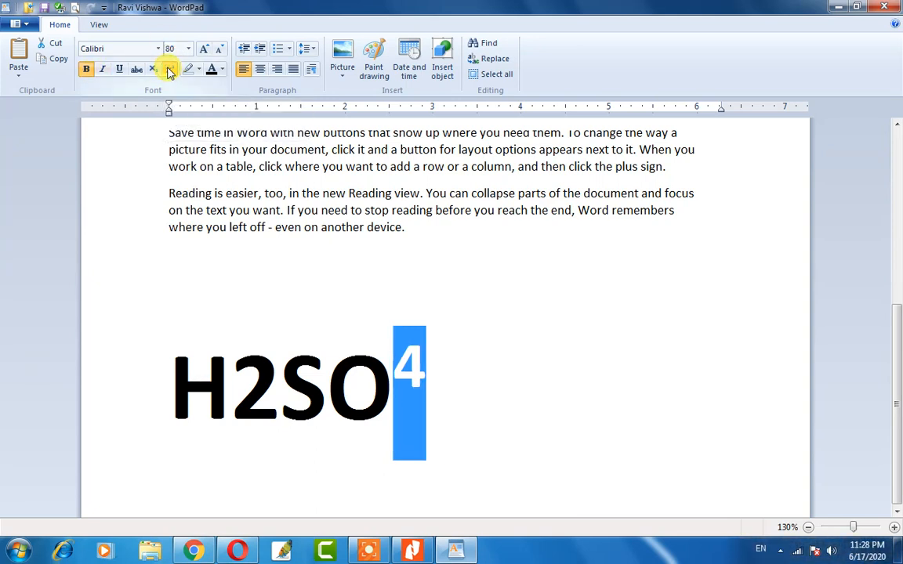
left_click(154, 70)
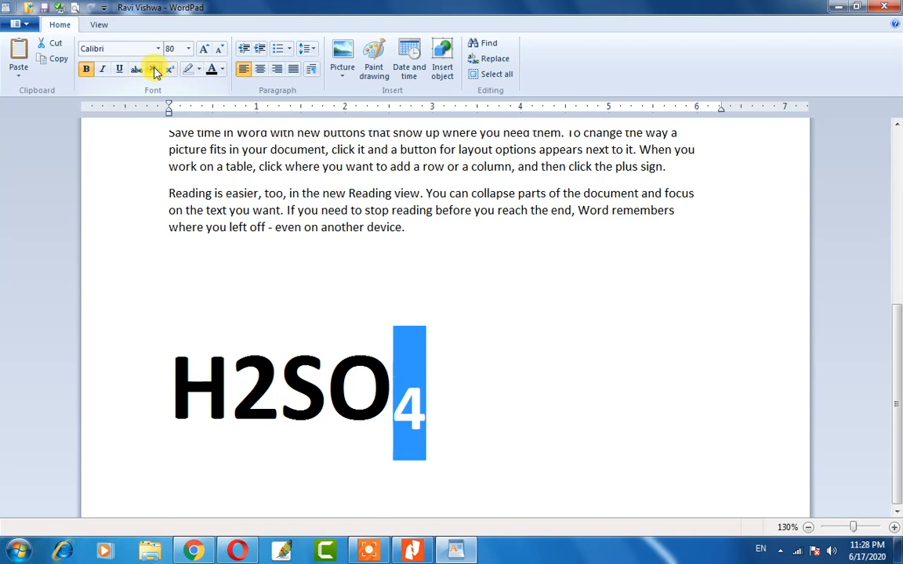
left_click(264, 387)
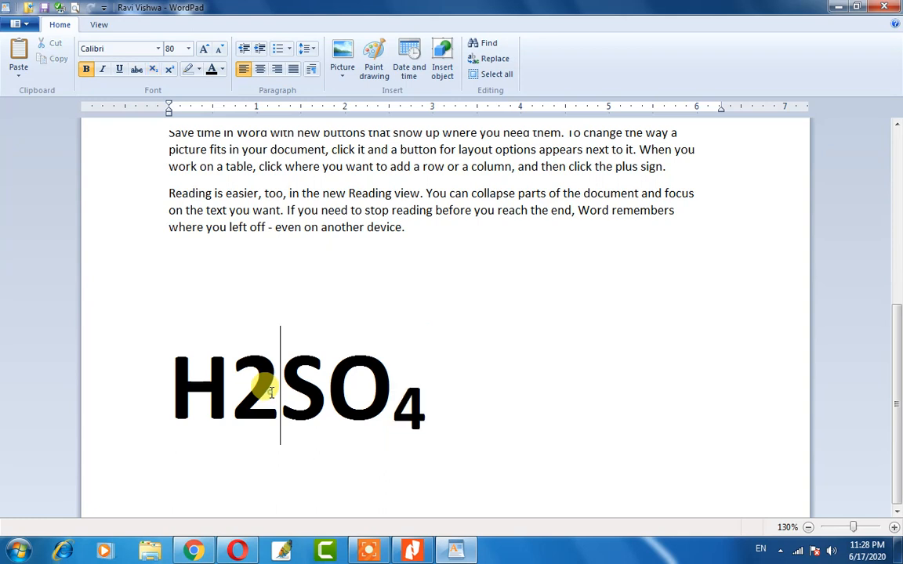
left_click_drag(256, 390, 250, 392)
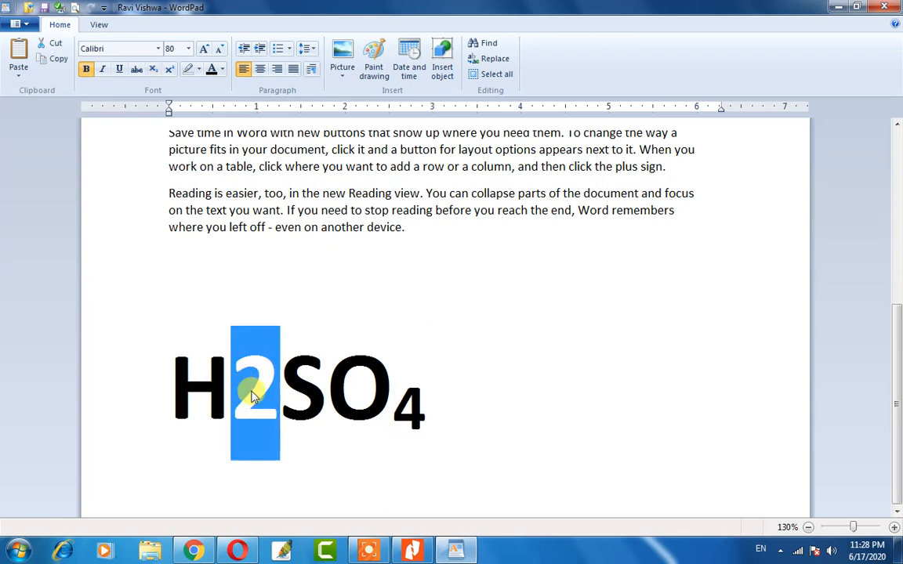
left_click(154, 70)
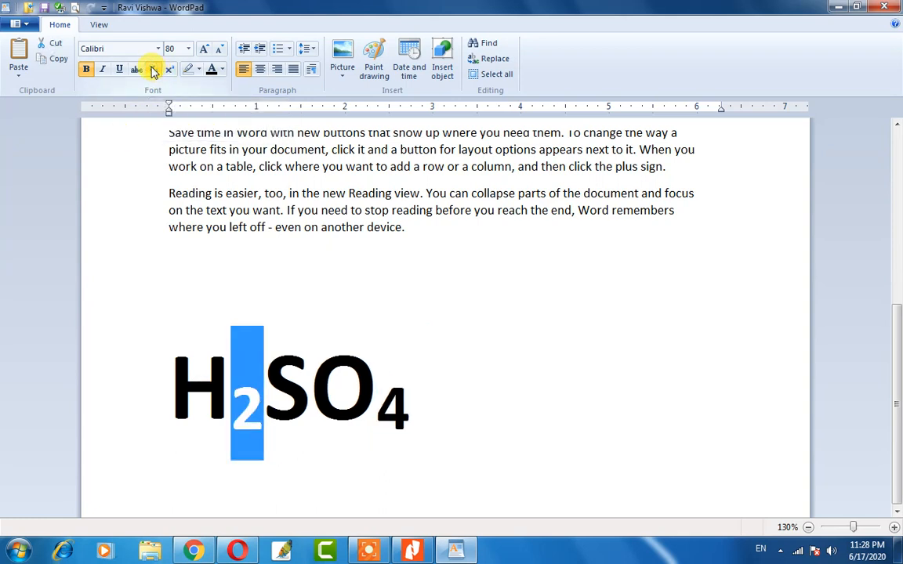
left_click(296, 425)
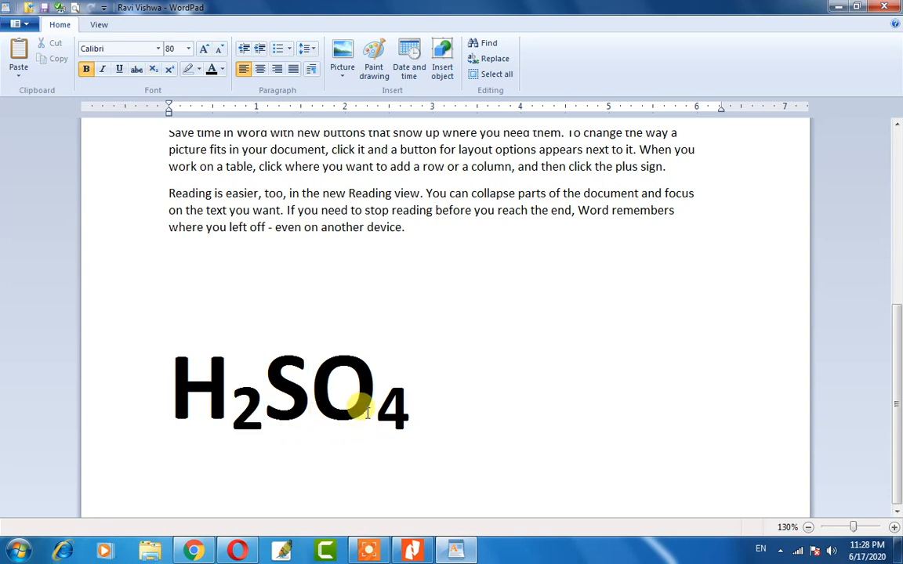
Delete the trailing subscript 4 so the line reads H₂SO.
left_click(457, 418)
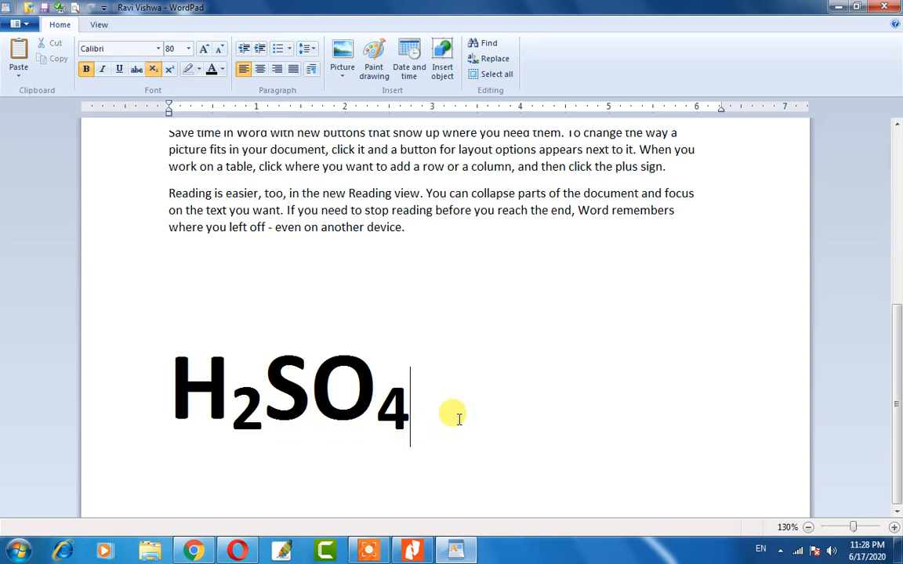
key("Return")
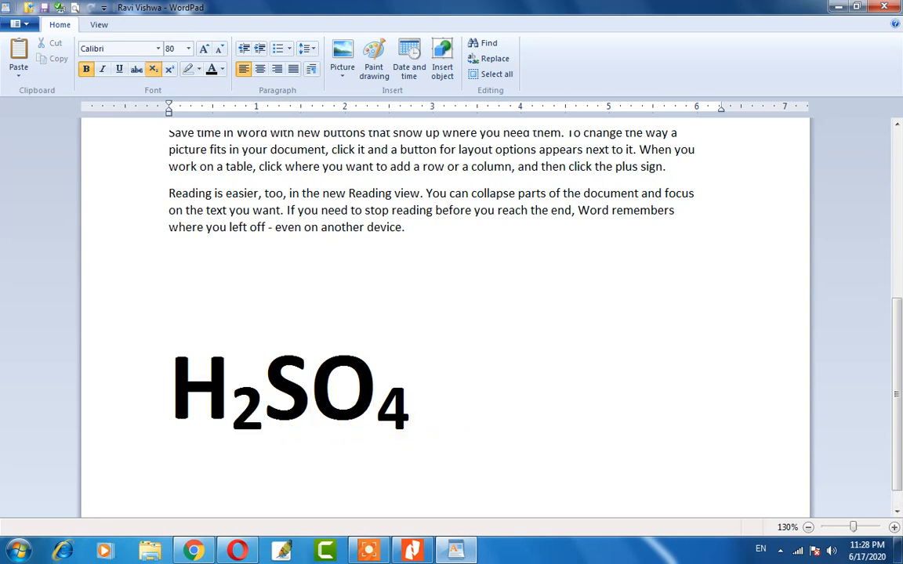
key("BackSpace")
key("BackSpace")
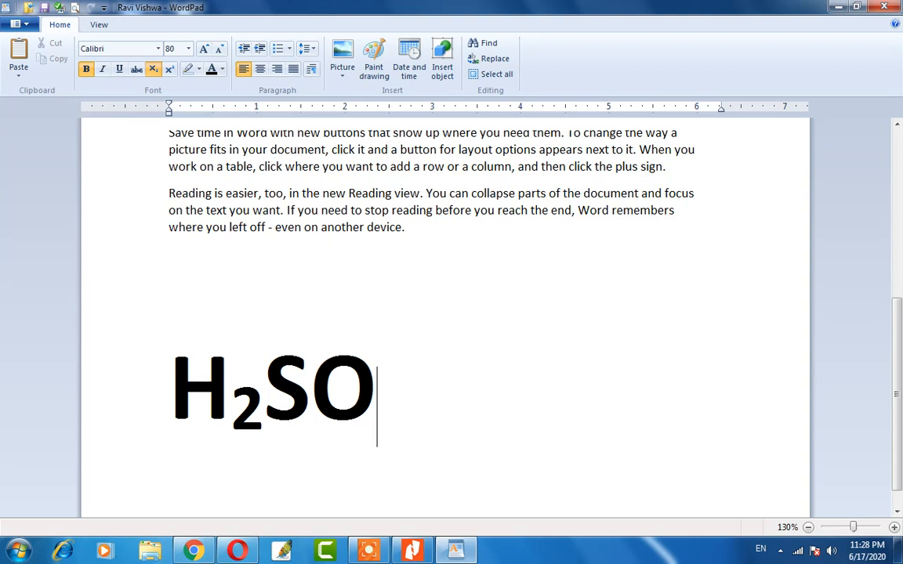
key("BackSpace")
key("BackSpace")
key("BackSpace")
key("BackSpace")
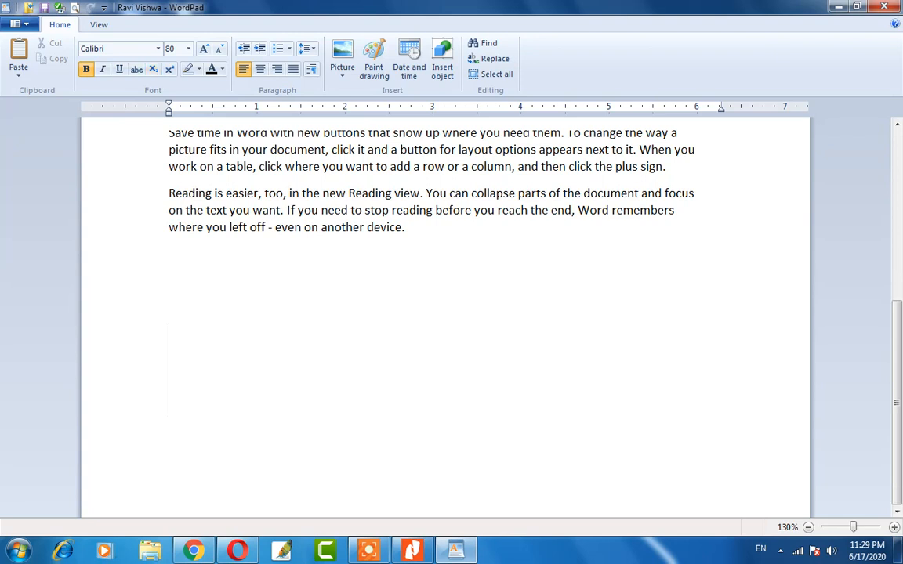
Type 'CO2' with a subscript 2, then erase it to leave the line blank.
type("C")
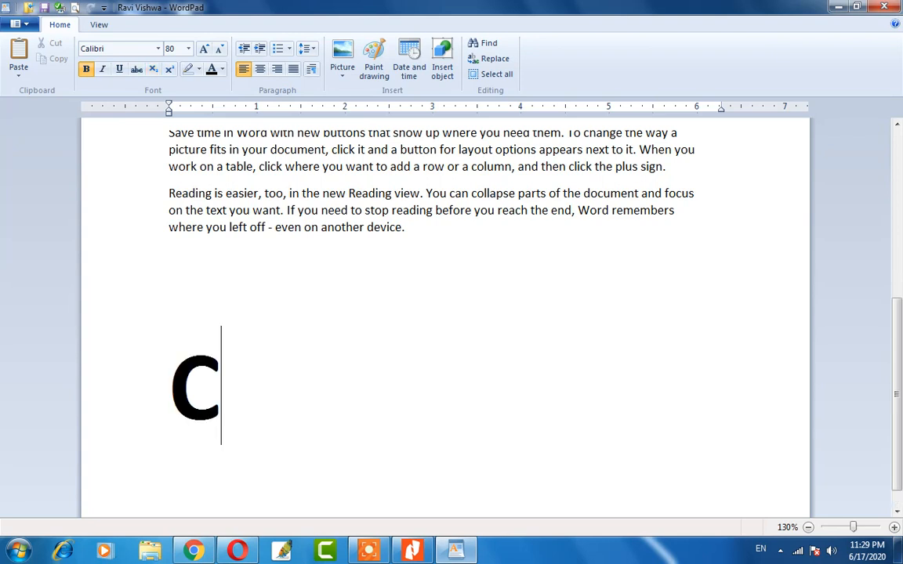
type("O2")
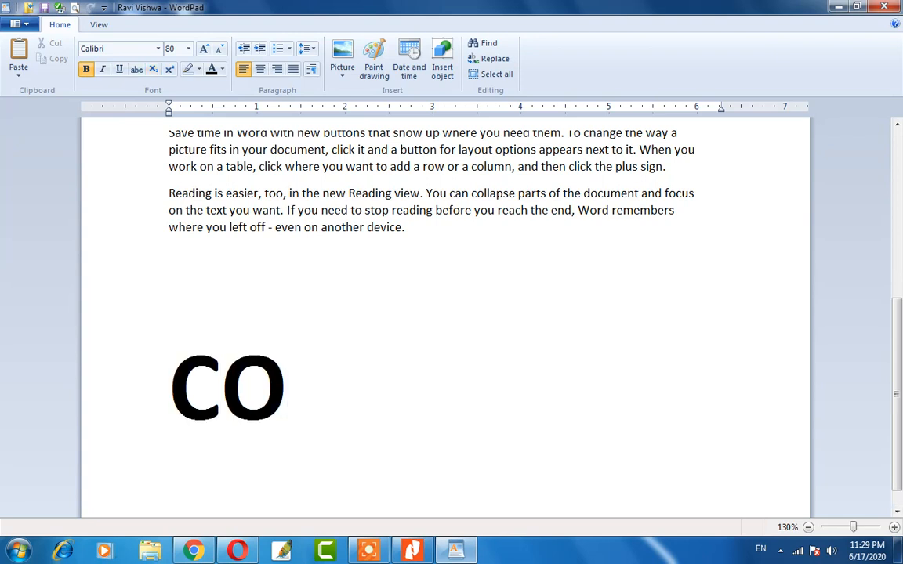
key("Left")
key("shift+Right")
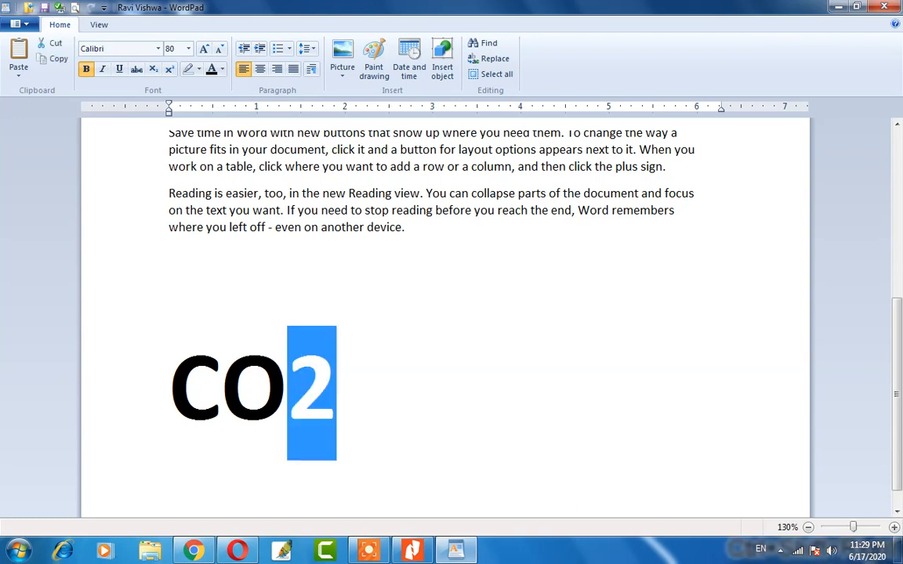
left_click(153, 69)
left_click(343, 409)
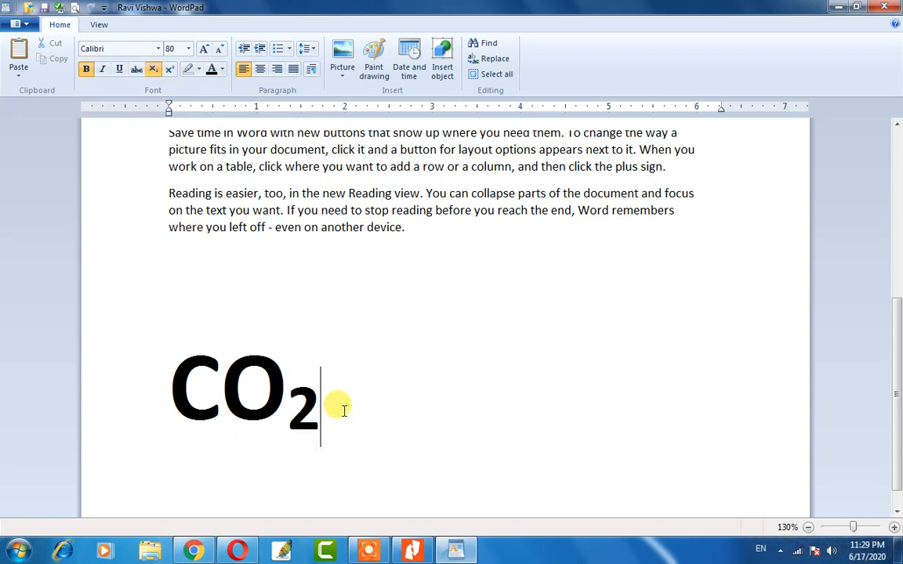
key("BackSpace")
key("BackSpace")
key("BackSpace")
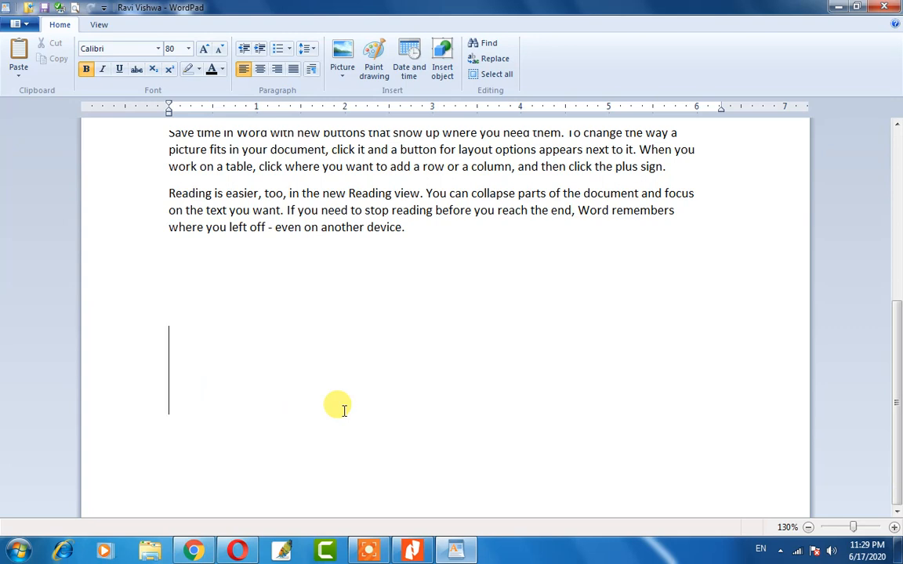
Write '2nd' on the empty large line with 'nd' raised as superscript.
key("Down")
key("ctrl+z")
key("ctrl+y")
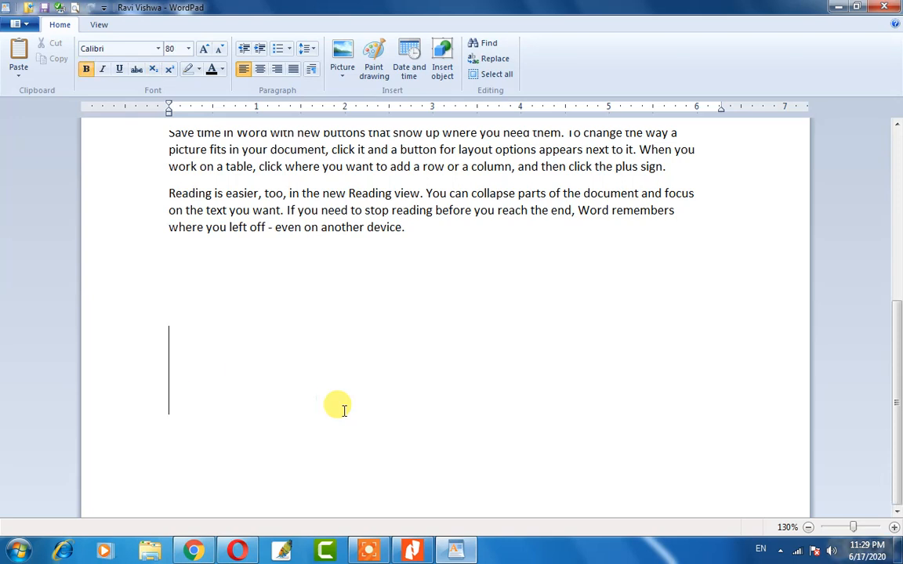
type("2nd")
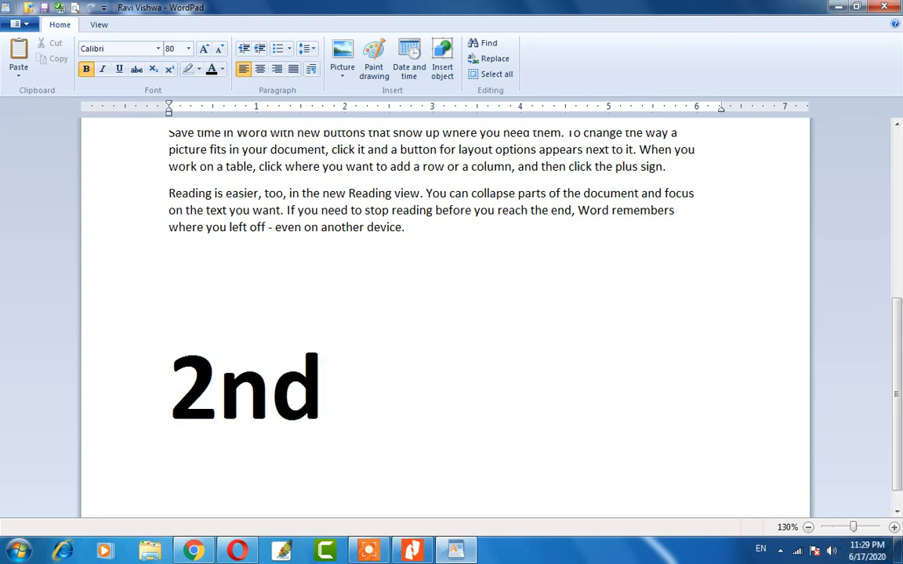
key("Left")
key("Left")
key("shift+End")
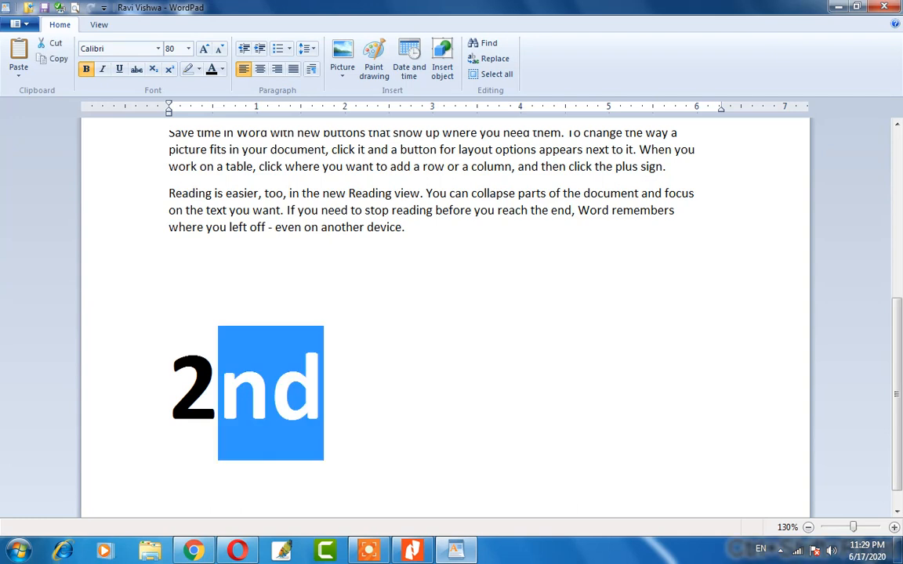
left_click(168, 69)
left_click(279, 423)
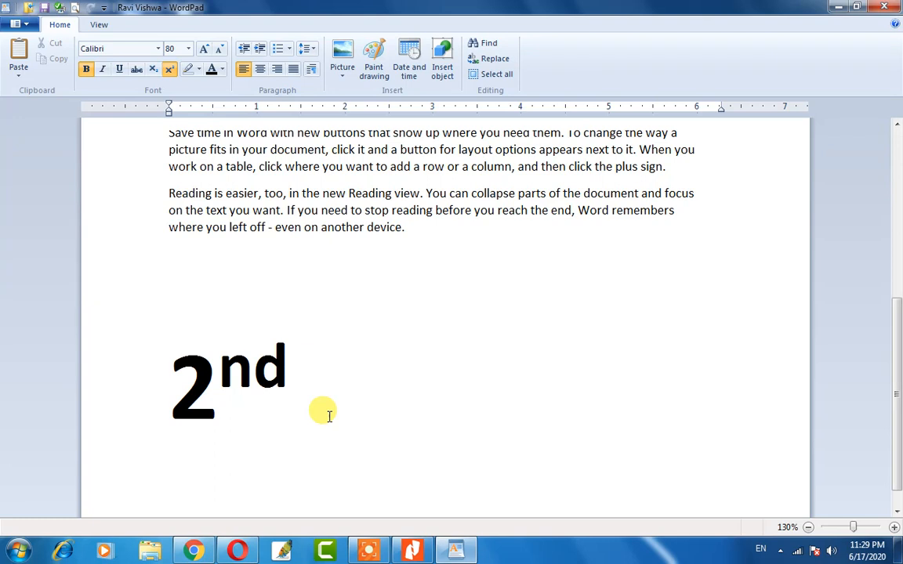
key("shift+Home")
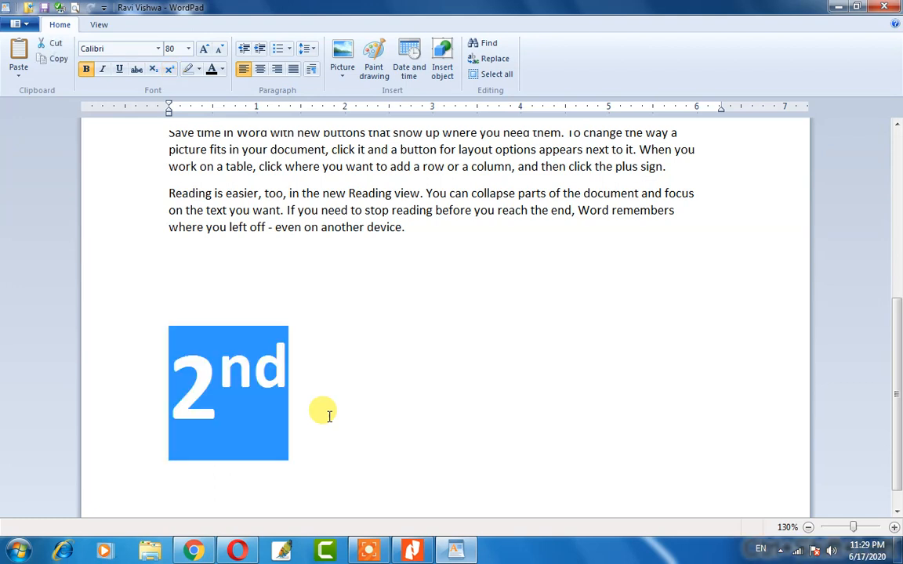
Replace '2nd' with '10th' on the large line.
key("End")
key("BackSpace")
key("BackSpace")
key("BackSpace")
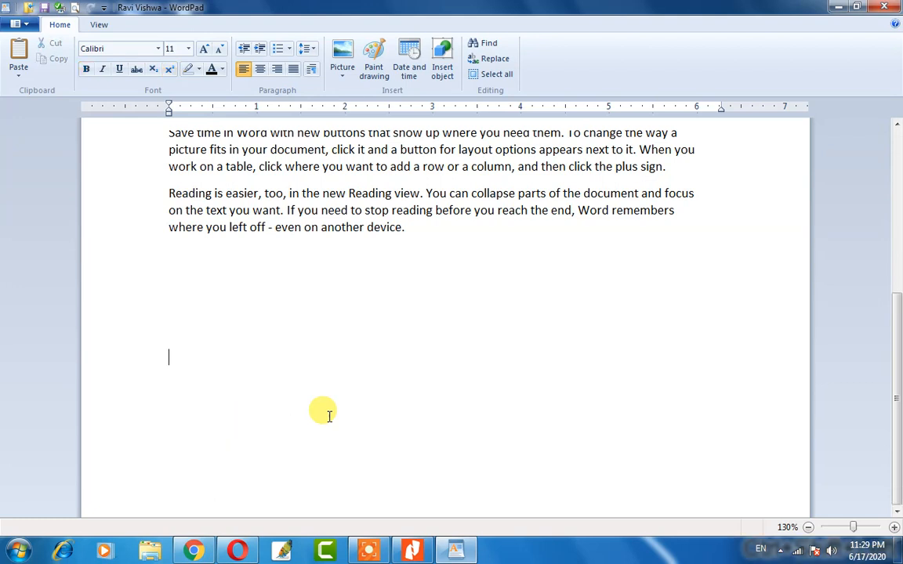
key("ctrl+z")
key("BackSpace")
key("BackSpace")
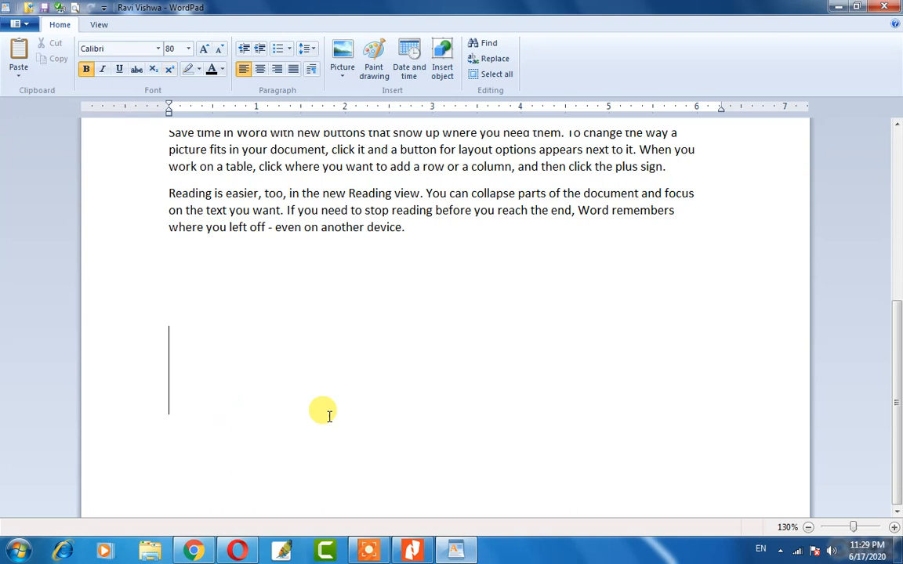
type("Th")
key("BackSpace")
key("BackSpace")
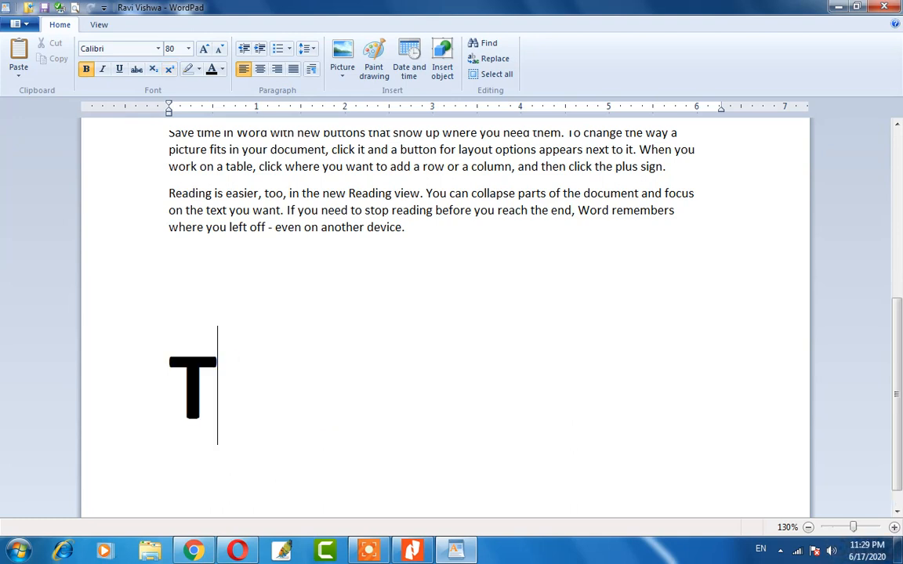
type("10")
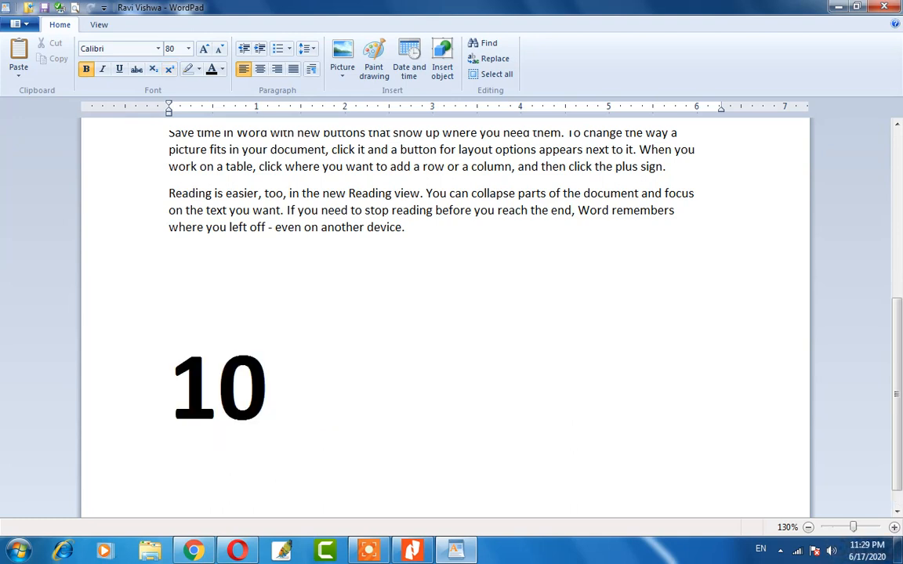
type("th")
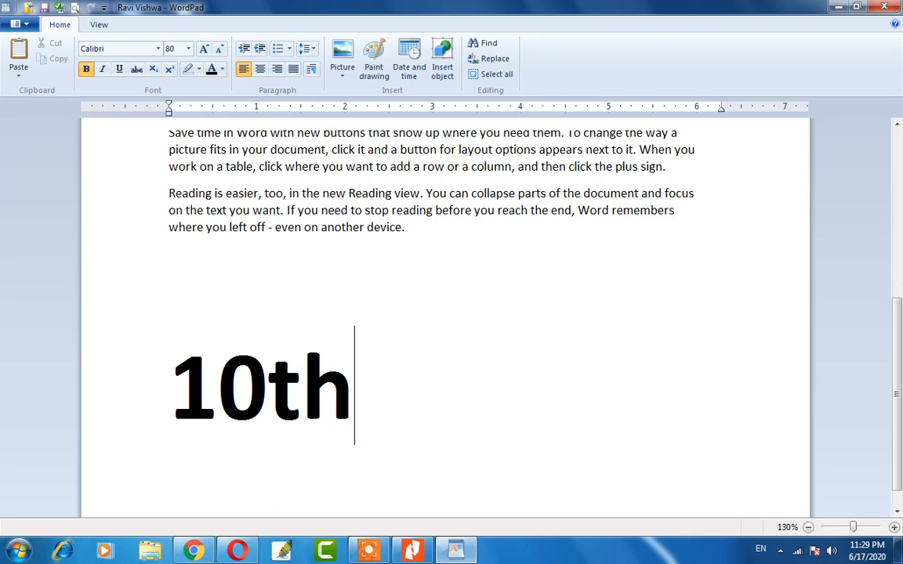
Raise the 'th' in 10th to superscript.
left_click(268, 387)
key("shift+End")
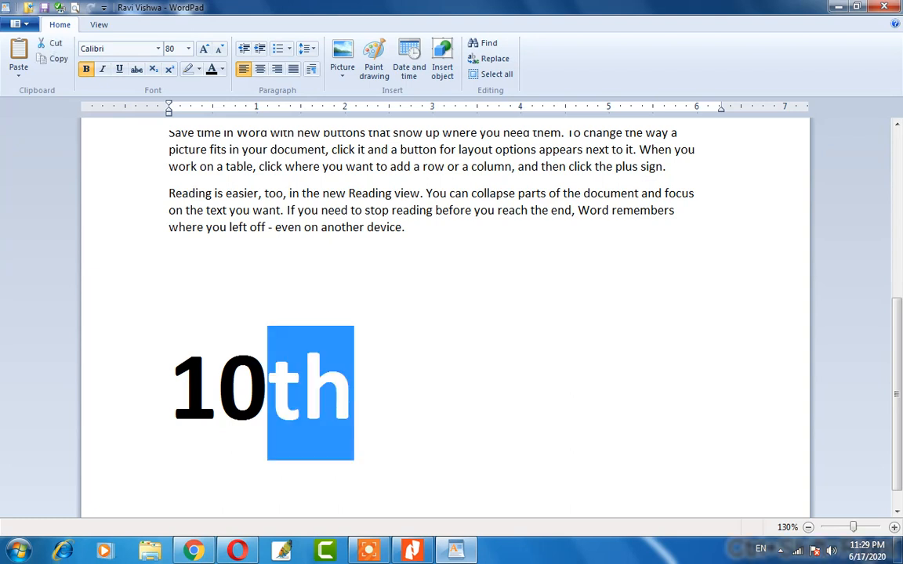
left_click(170, 70)
left_click(342, 401)
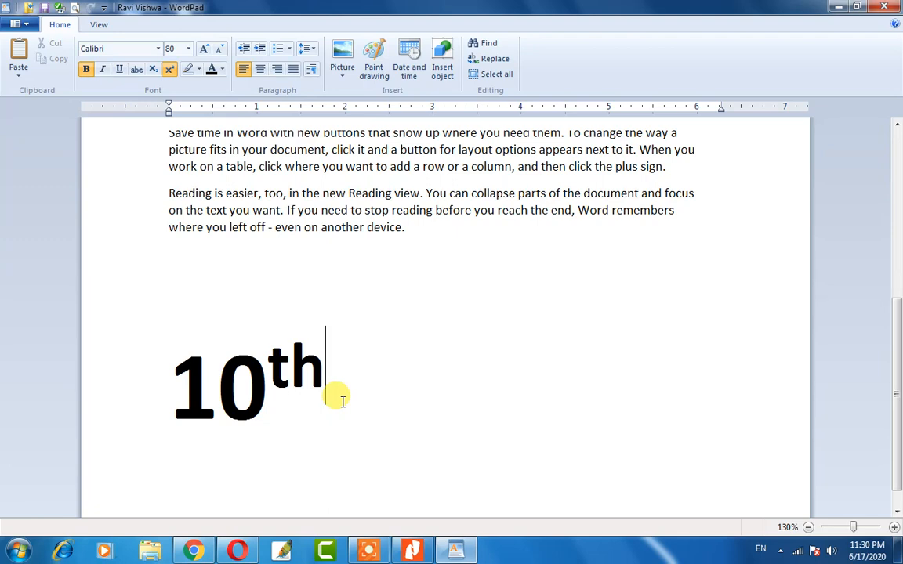
scroll(342, 401, "up", 7)
left_click(238, 232)
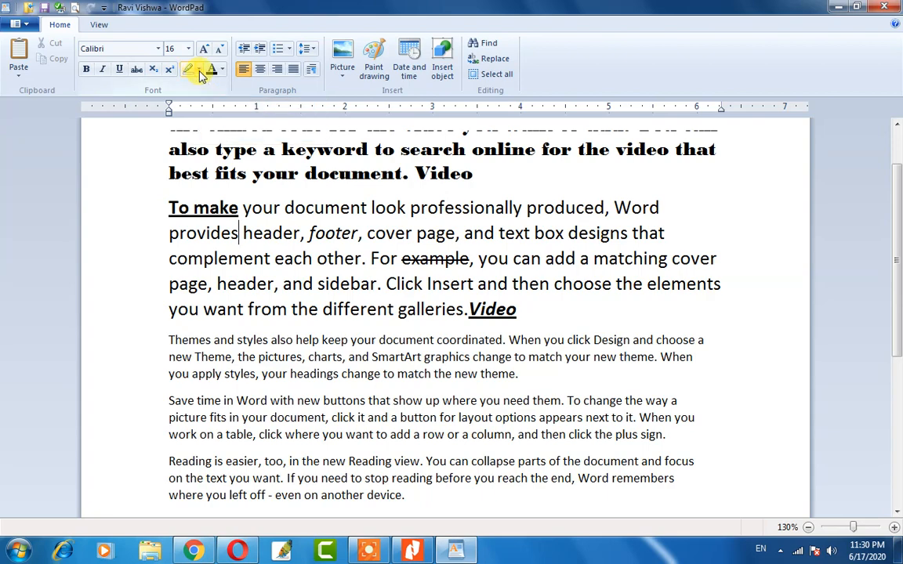
Give the bold 'Video provides' paragraph a pink highlight.
scroll(179, 362, "down", 2)
scroll(179, 362, "up", 4)
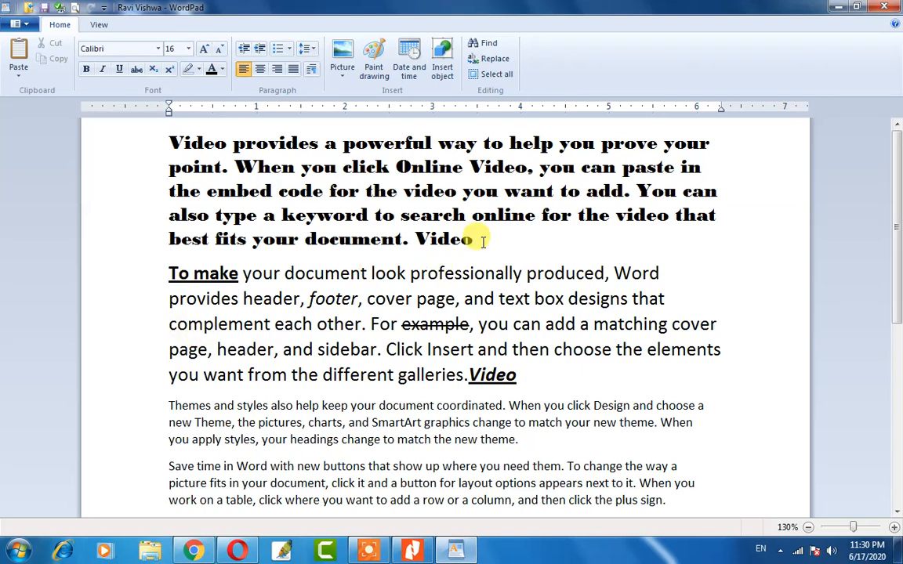
left_click_drag(475, 239, 198, 128)
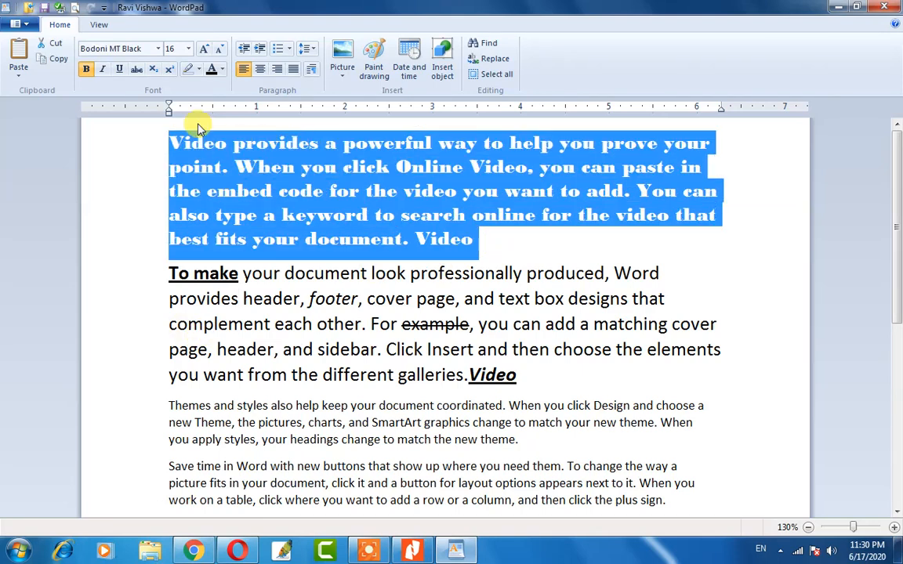
left_click(200, 71)
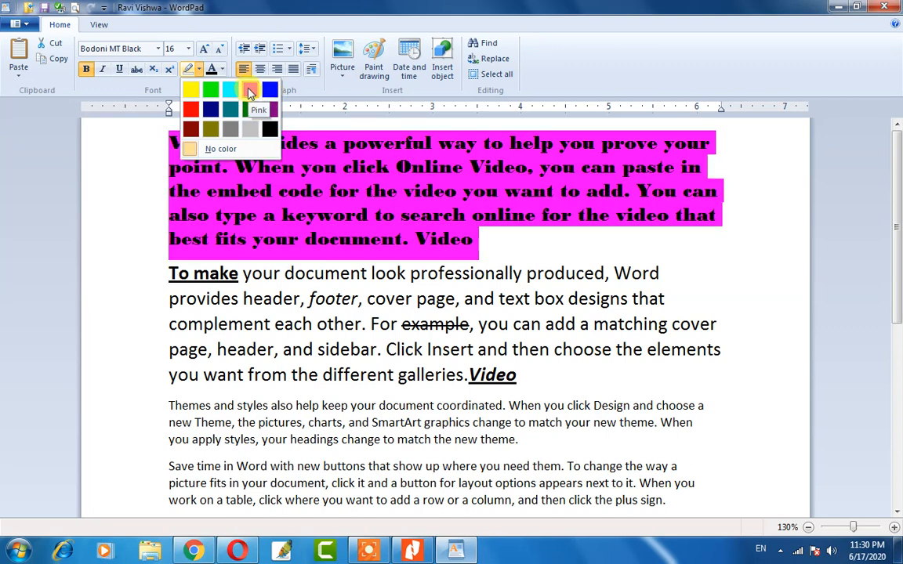
left_click(250, 92)
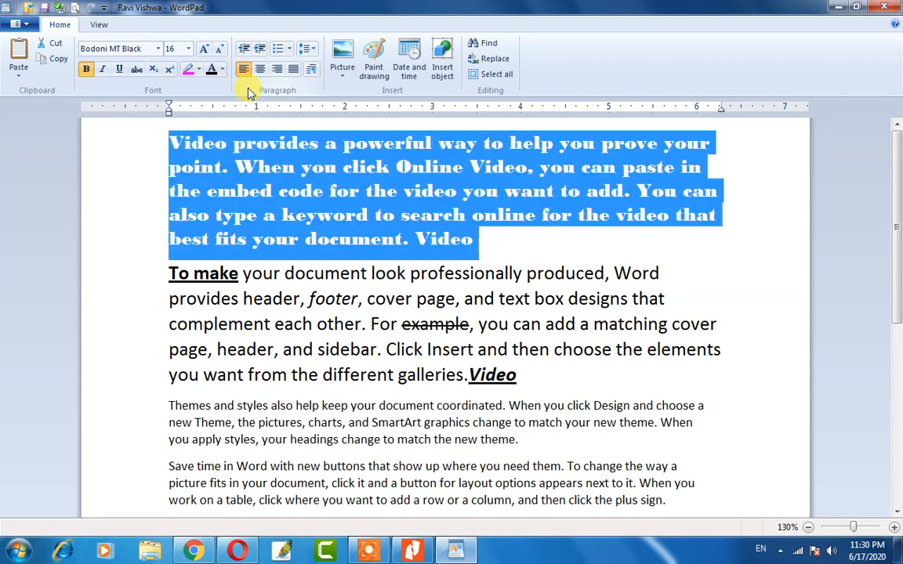
left_click(427, 222)
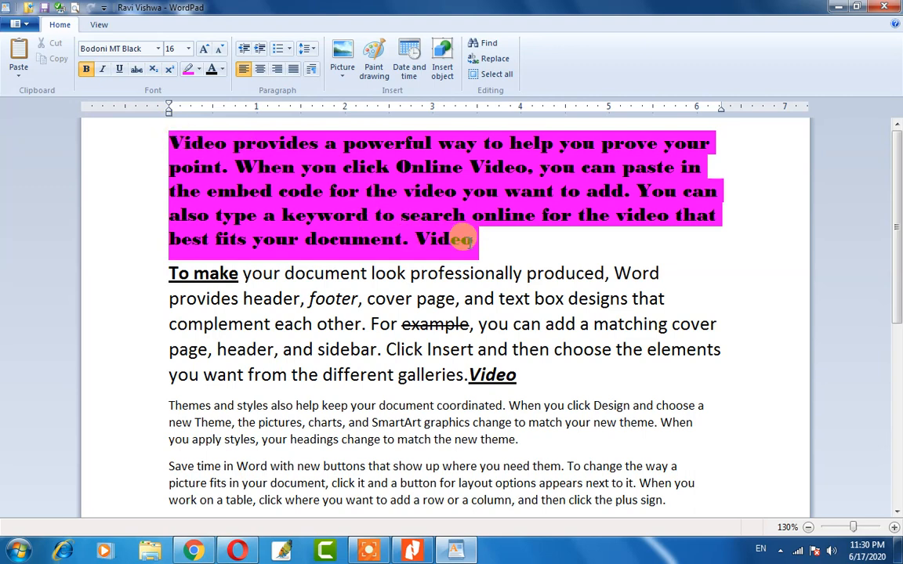
Color the same paragraph's text yellow.
left_click_drag(462, 240, 175, 148)
key("ctrl+c")
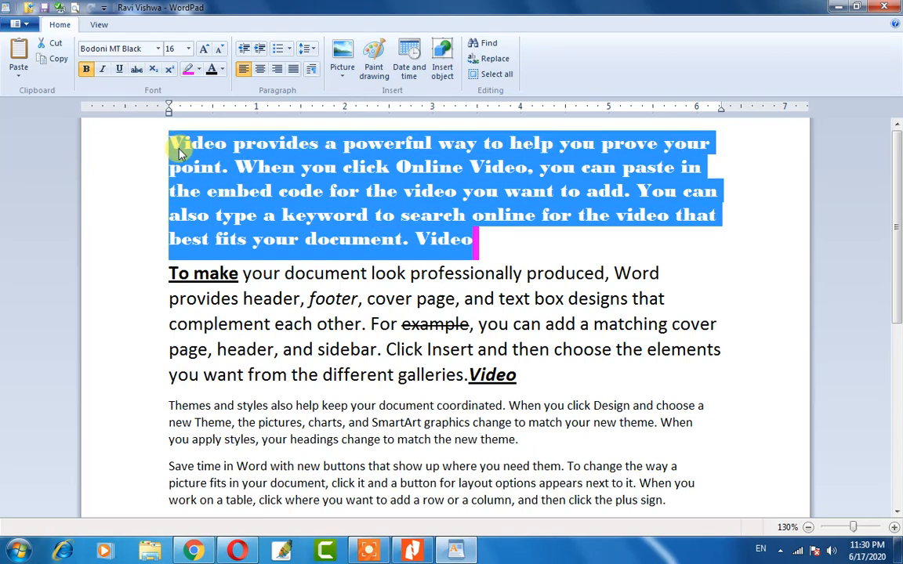
left_click(215, 70)
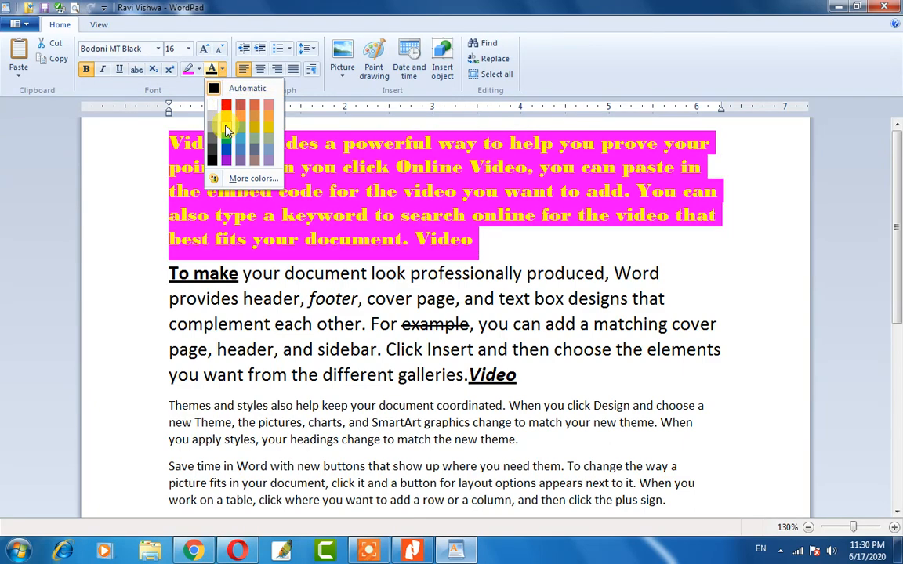
left_click(226, 126)
left_click(465, 247)
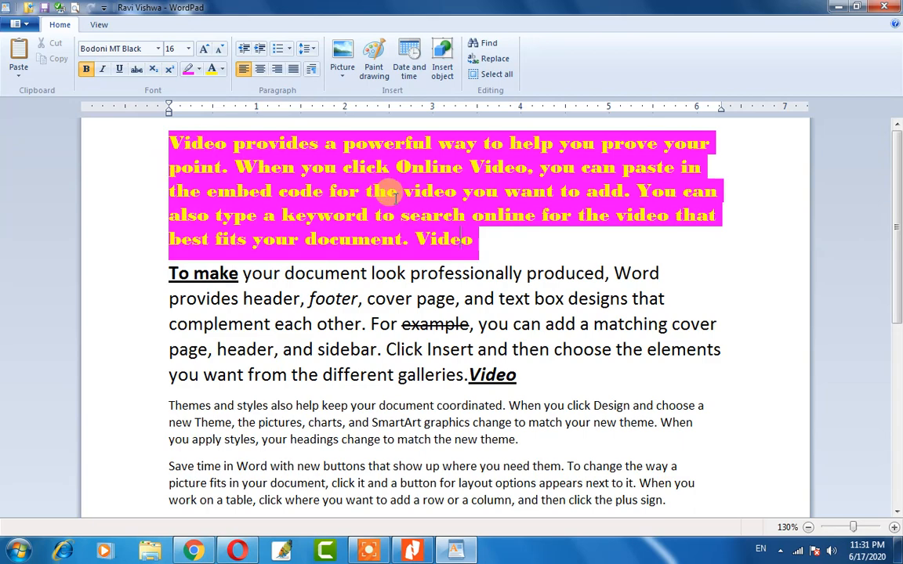
scroll(357, 376, "down", 3)
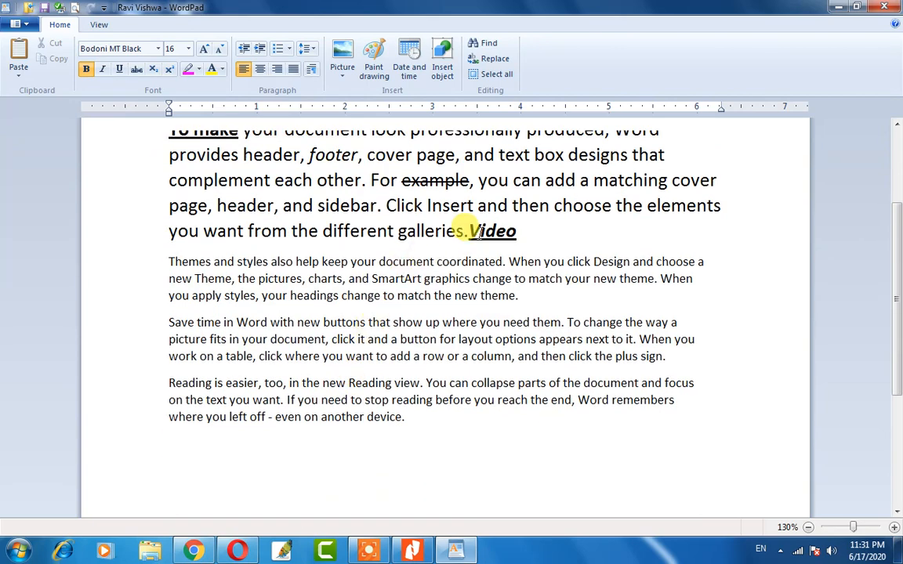
Give the italic word 'Video' a yellow highlight and red text.
left_click_drag(515, 230, 468, 231)
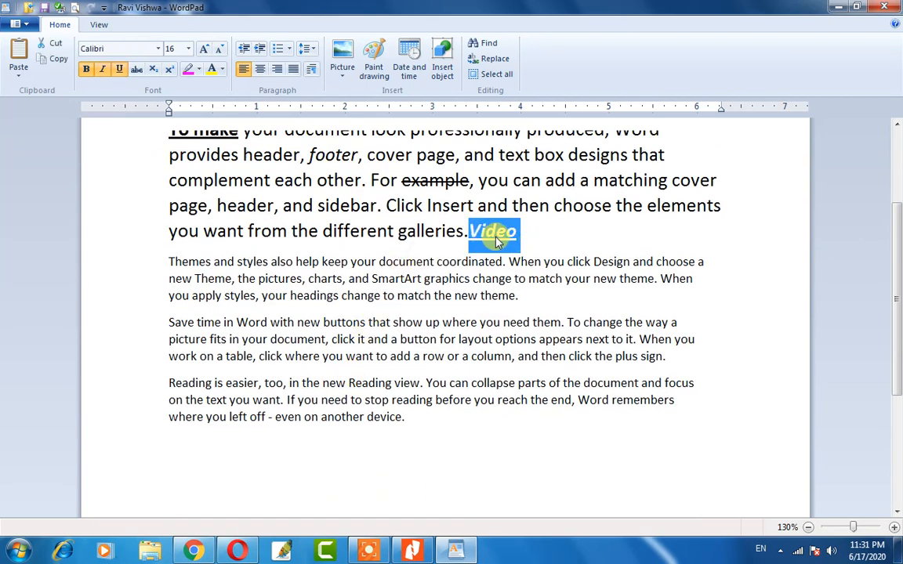
left_click(199, 69)
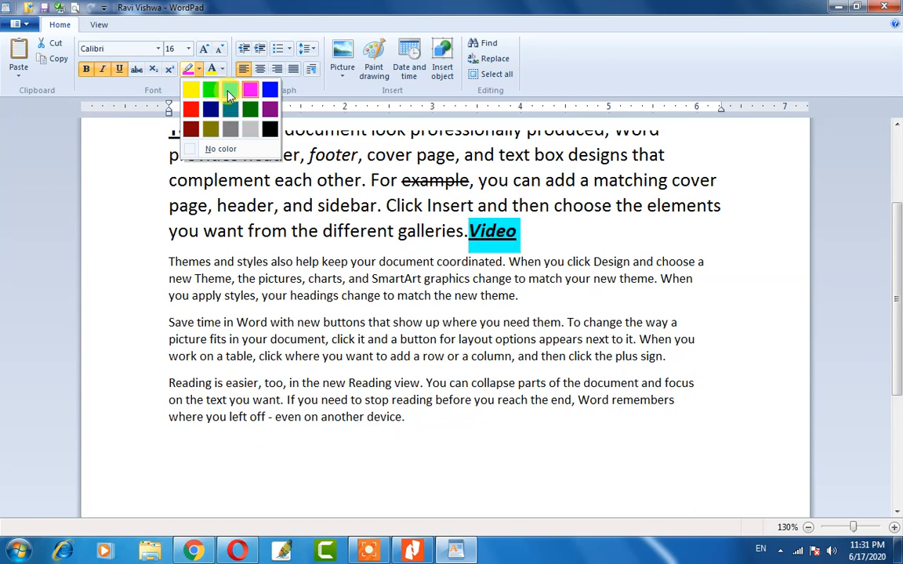
left_click(192, 90)
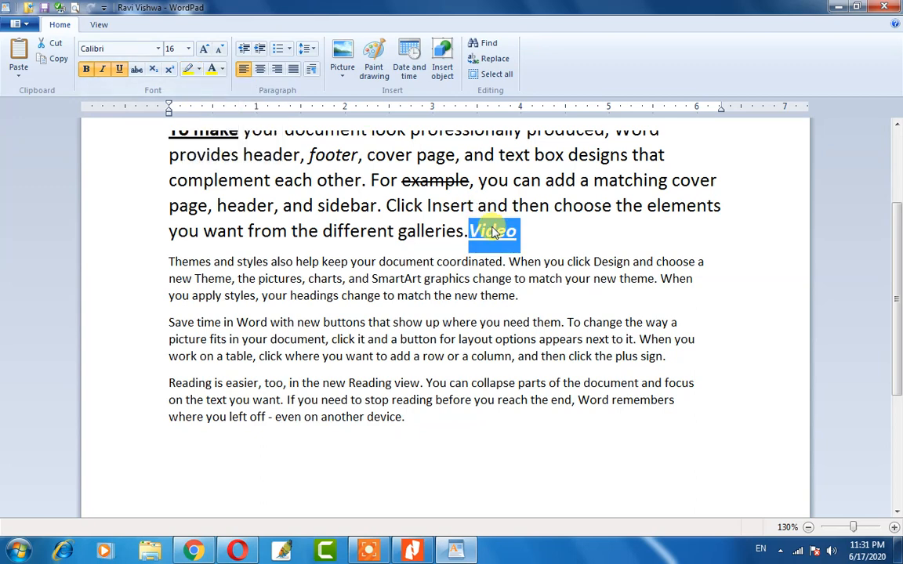
left_click(222, 69)
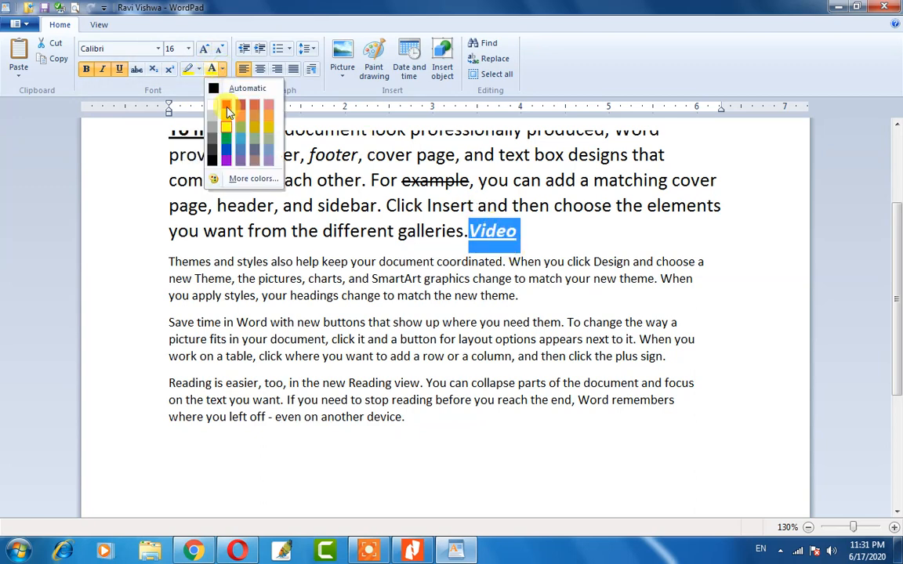
left_click(227, 110)
key("ctrl+Home")
key("ctrl+v")
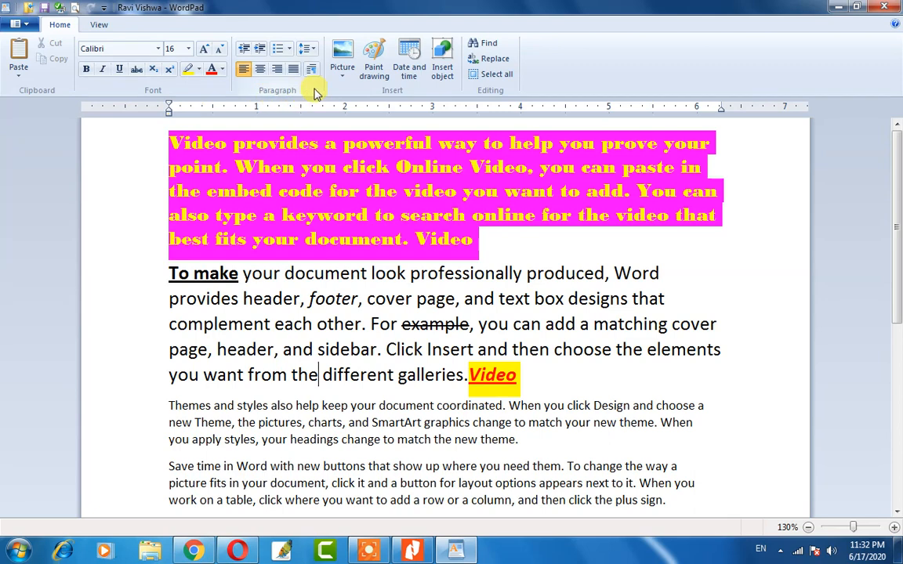
Put the caret after the word Video and scroll through the paragraphs to review them.
left_click(547, 377)
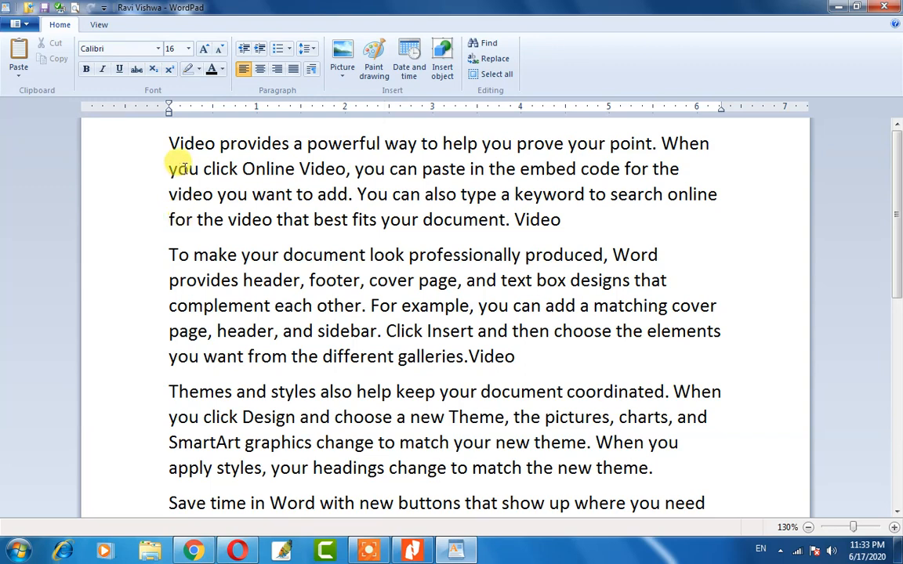
scroll(177, 159, "down", 2)
scroll(177, 153, "down", 2)
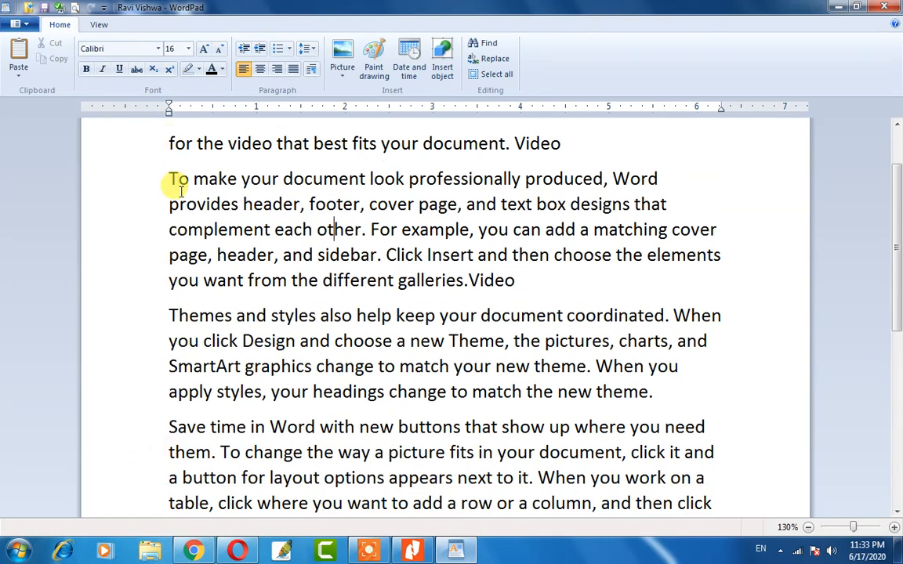
scroll(242, 201, "up", 3)
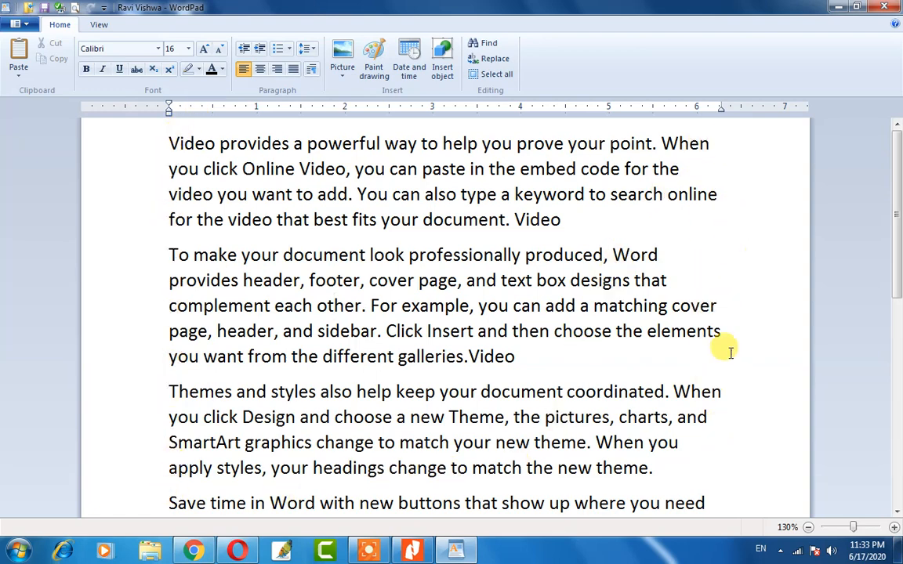
scroll(729, 353, "down", 4)
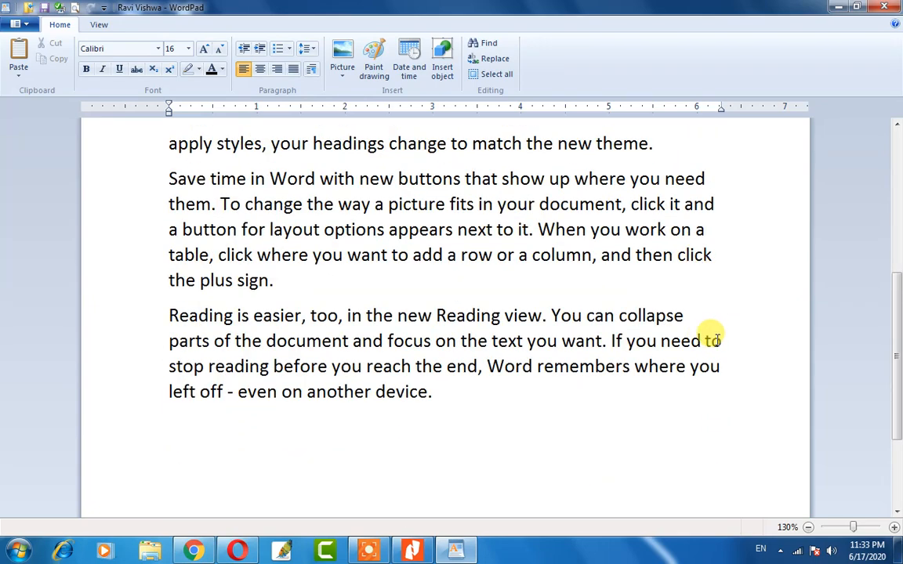
scroll(715, 340, "up", 4)
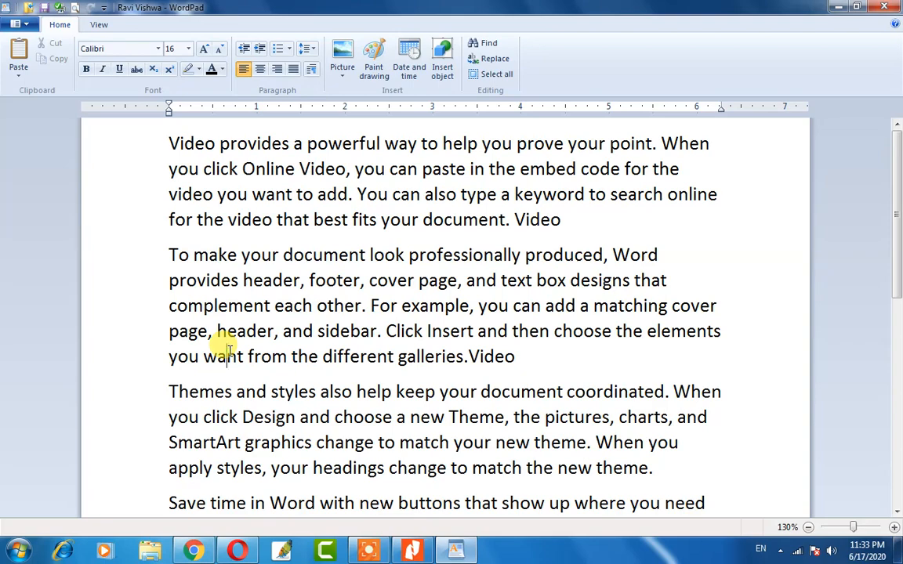
Right-align the whole document.
key("ctrl+a")
scroll(235, 313, "up", 6)
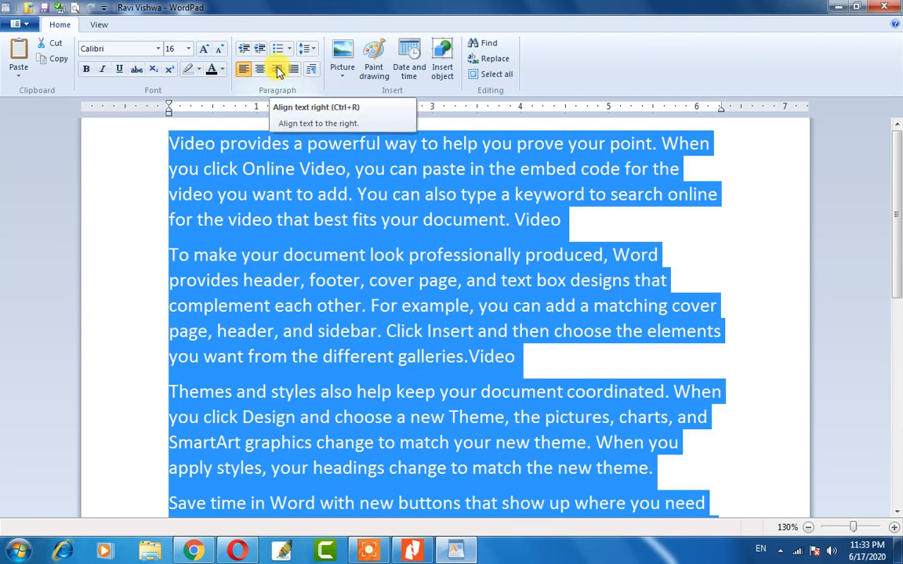
left_click(278, 70)
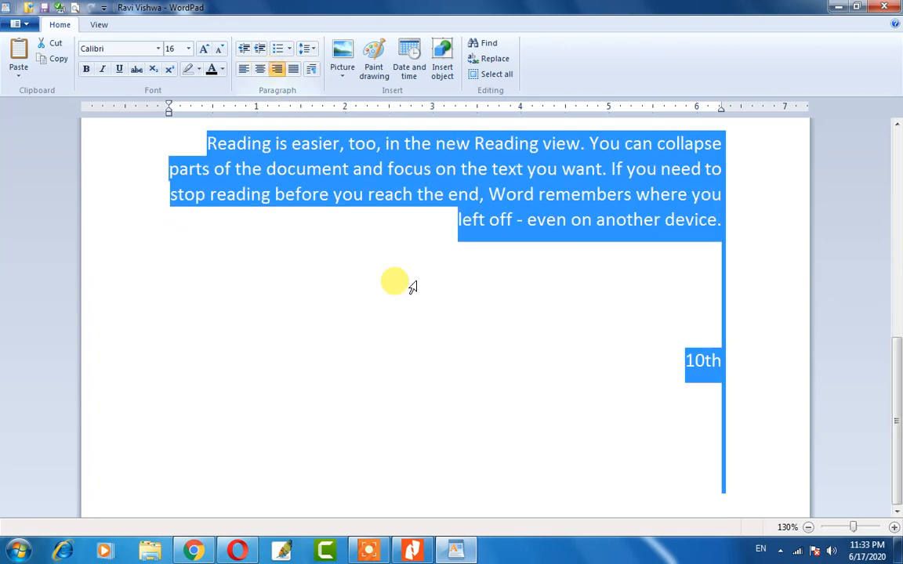
scroll(411, 286, "up", 6)
left_click(515, 295)
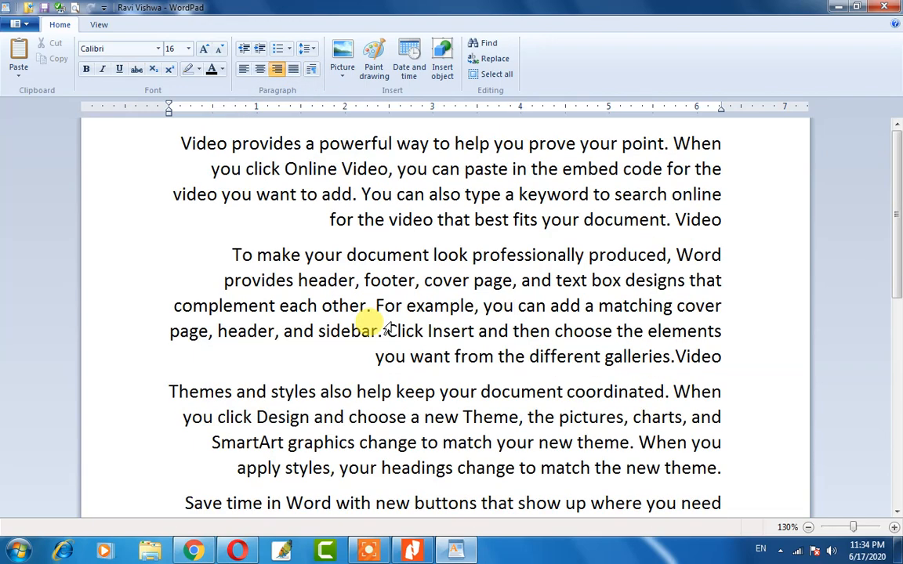
Center the whole document instead.
key("ctrl+a")
scroll(364, 310, "up", 10)
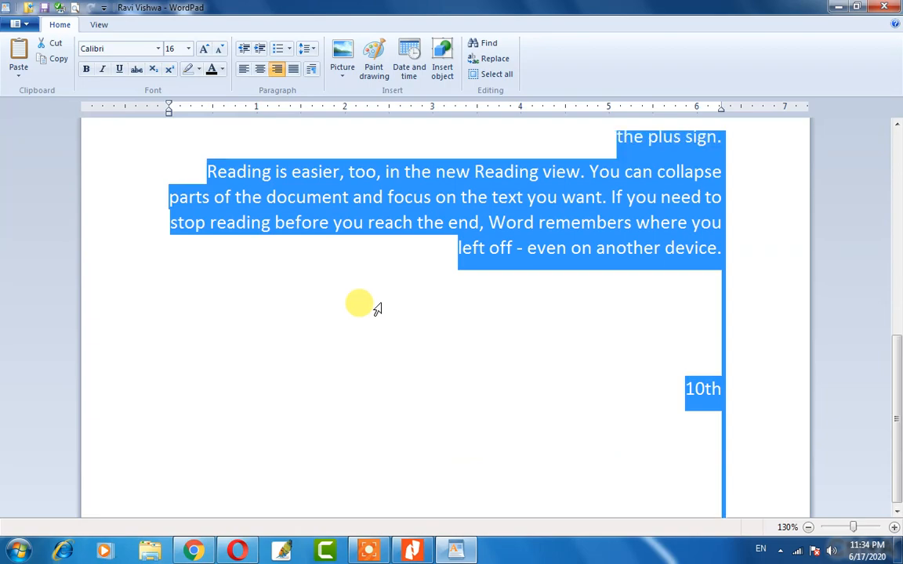
left_click(261, 70)
scroll(496, 259, "up", 10)
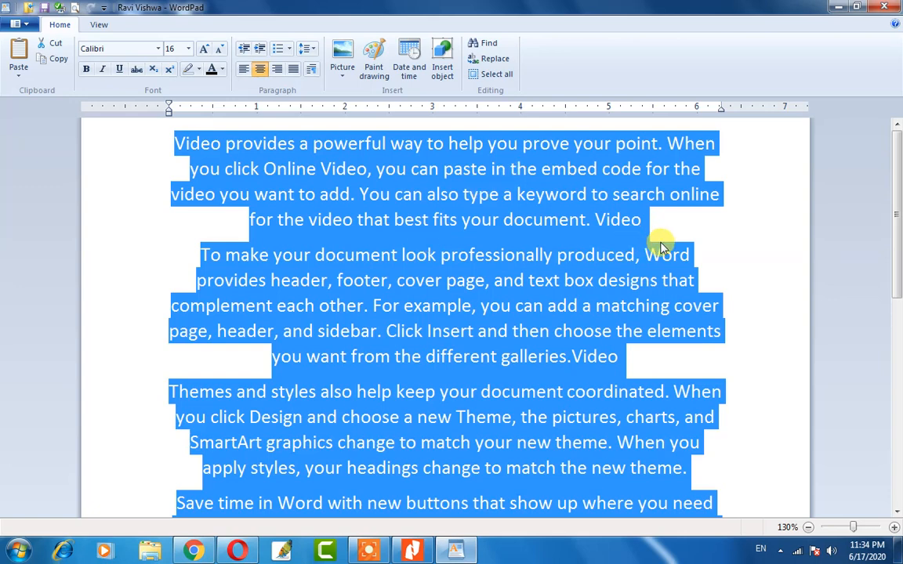
left_click(477, 216)
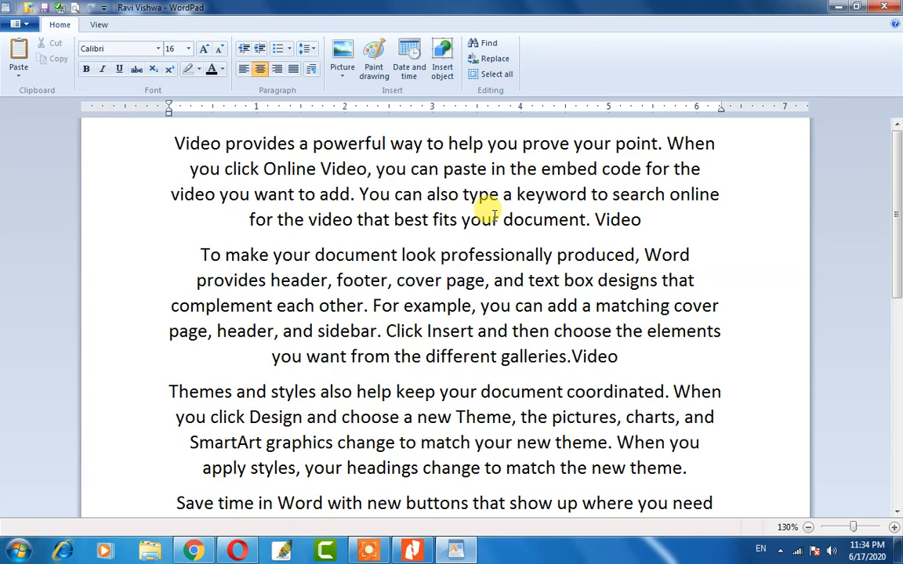
Justify all the text across both margins.
key("ctrl+a")
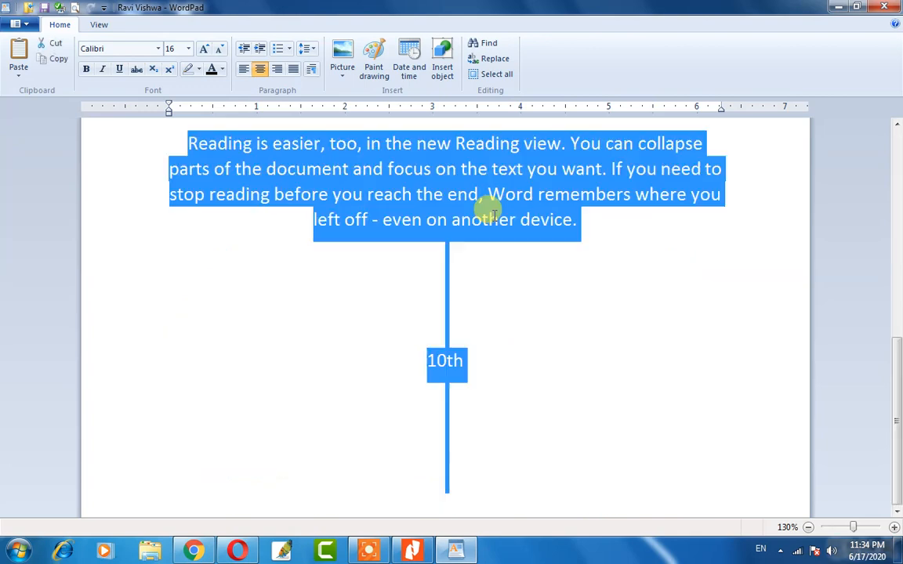
scroll(492, 213, "up", 6)
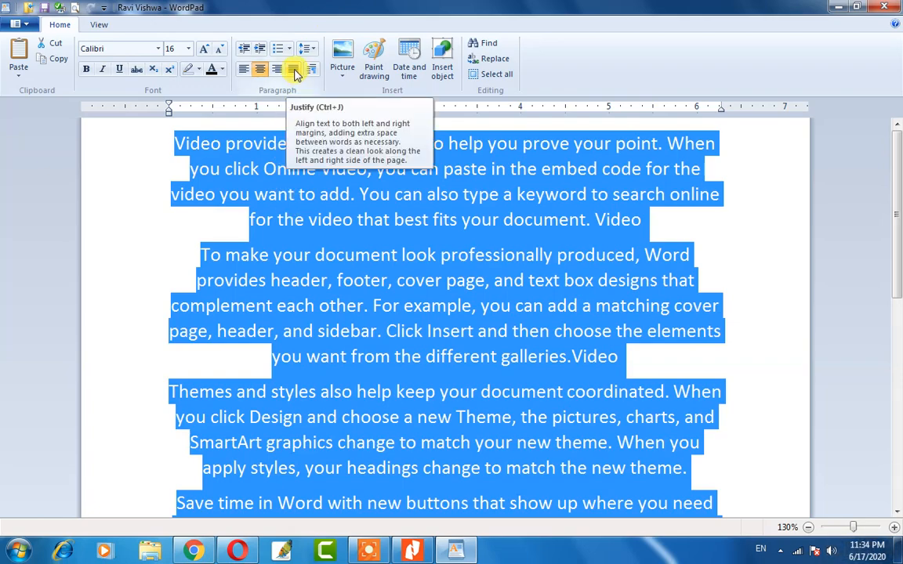
left_click(294, 69)
scroll(358, 201, "up", 10)
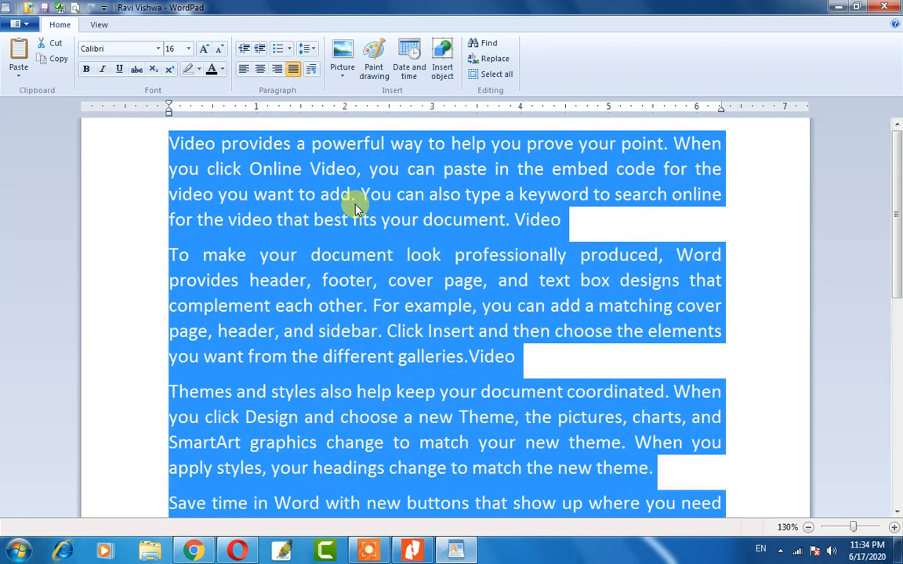
left_click(350, 282)
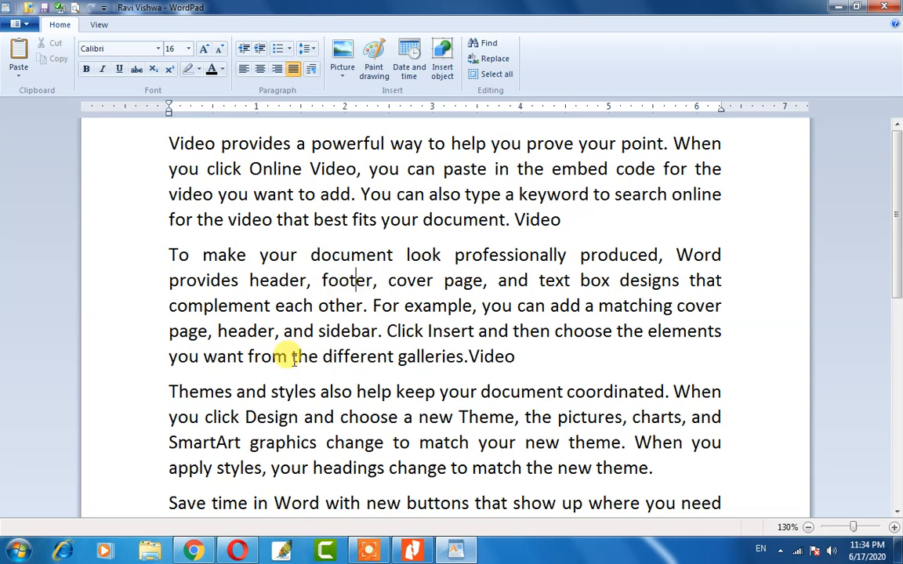
left_click(354, 281)
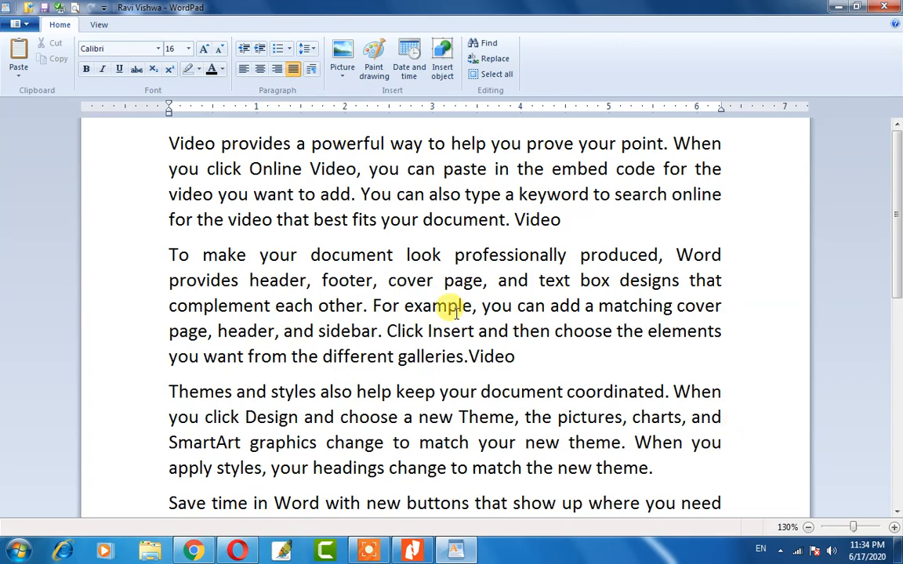
Insert blank lines after the first paragraph and after 'galleries.Video'.
left_click(581, 225)
key("Return")
left_click(576, 391)
key("Return")
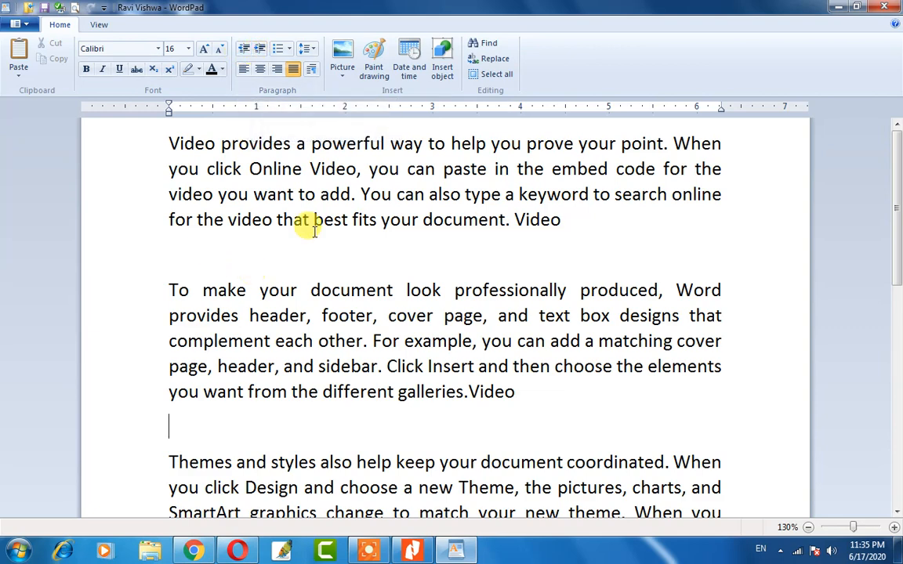
left_click(571, 224)
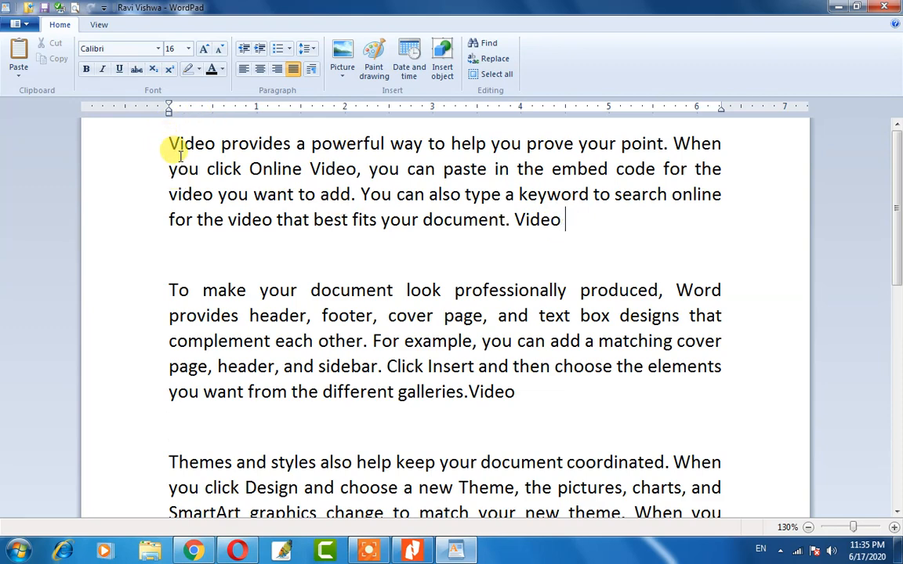
Try indenting the first paragraph at several levels, then return it to the left margin.
left_click_drag(168, 143, 252, 195)
left_click_drag(300, 218, 562, 236)
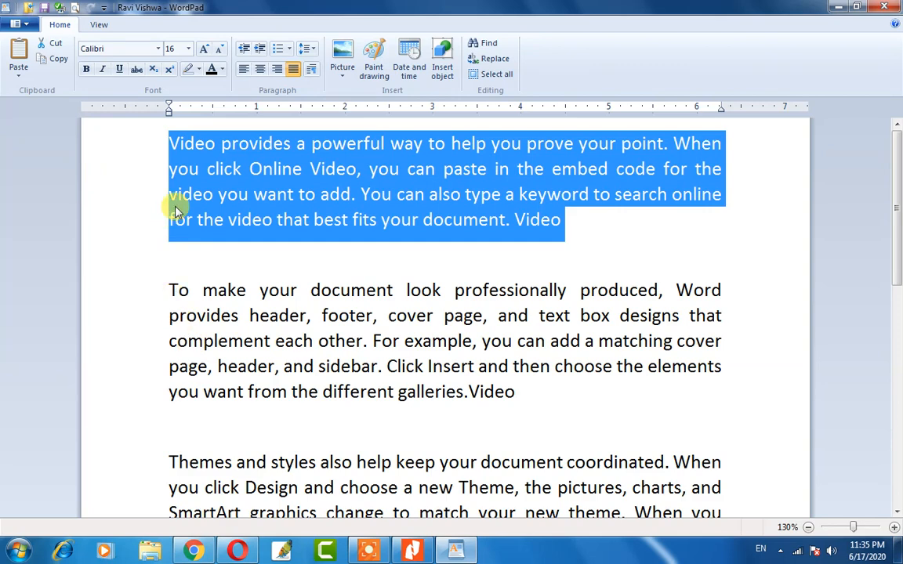
left_click(260, 49)
left_click(259, 49)
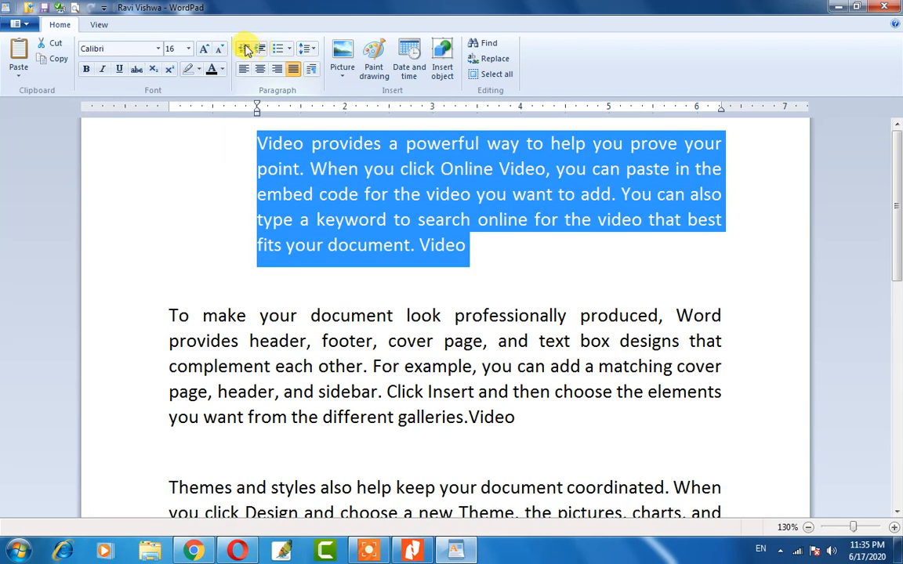
left_click(243, 49)
left_click(243, 50)
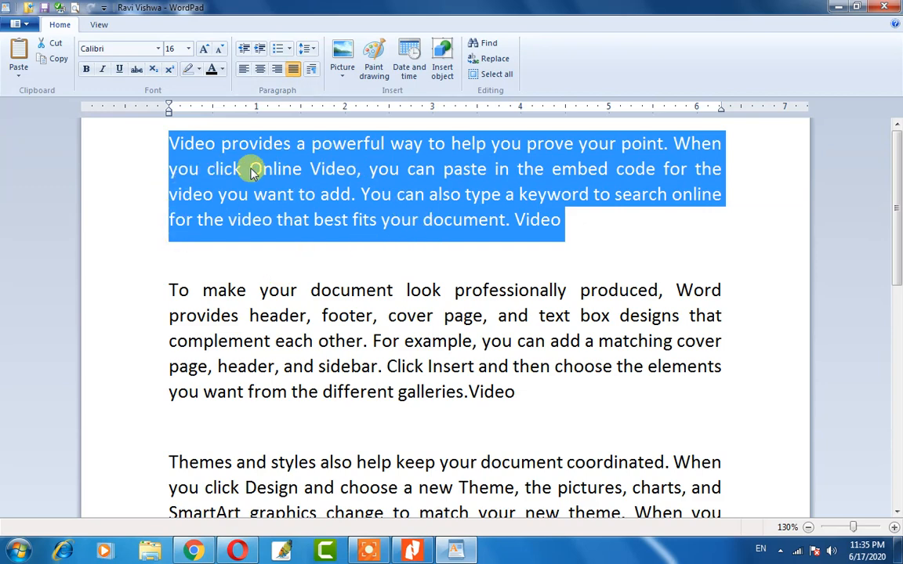
left_click(258, 52)
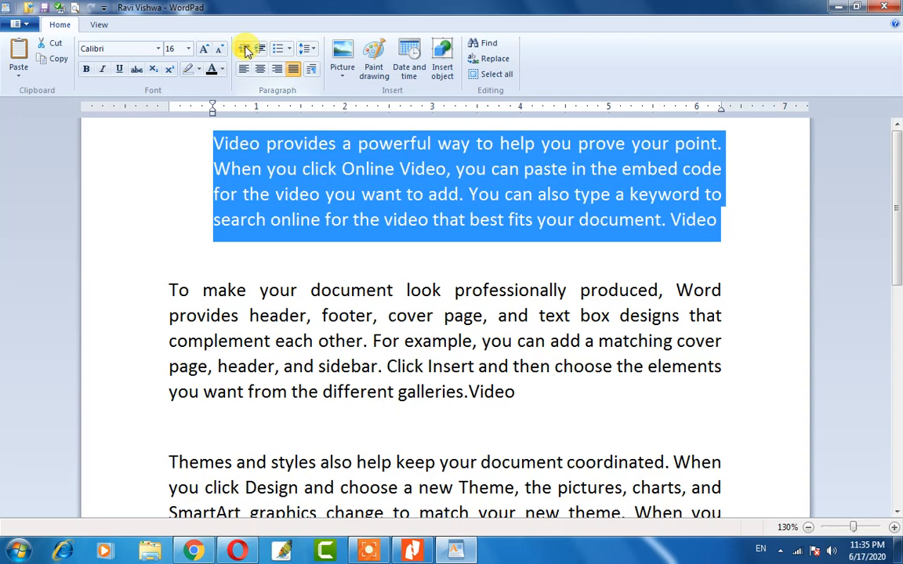
left_click(246, 51)
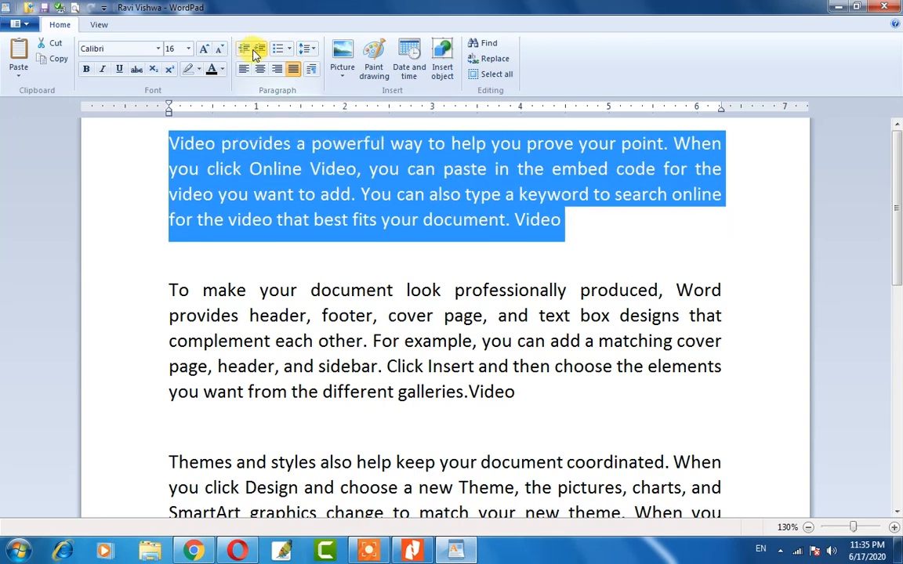
left_click(256, 52)
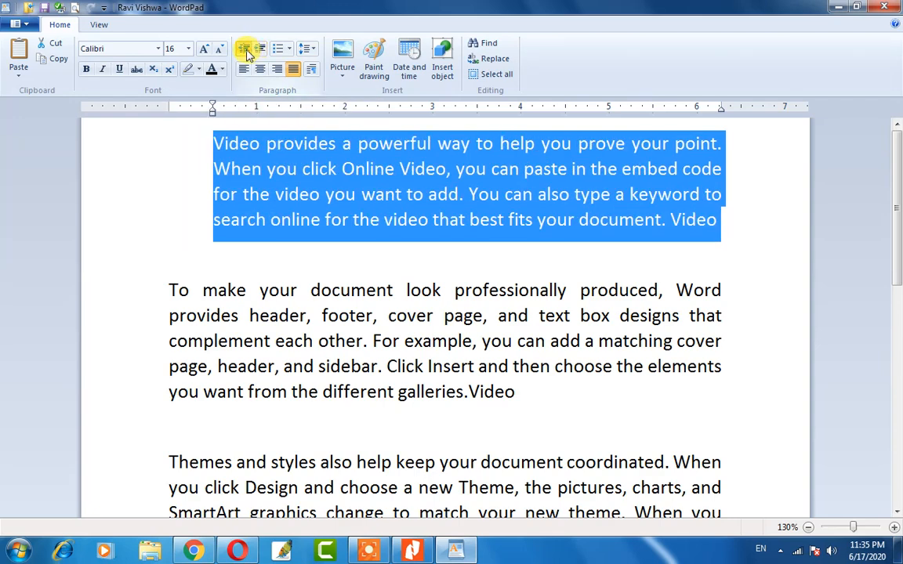
left_click(243, 49)
left_click(307, 258)
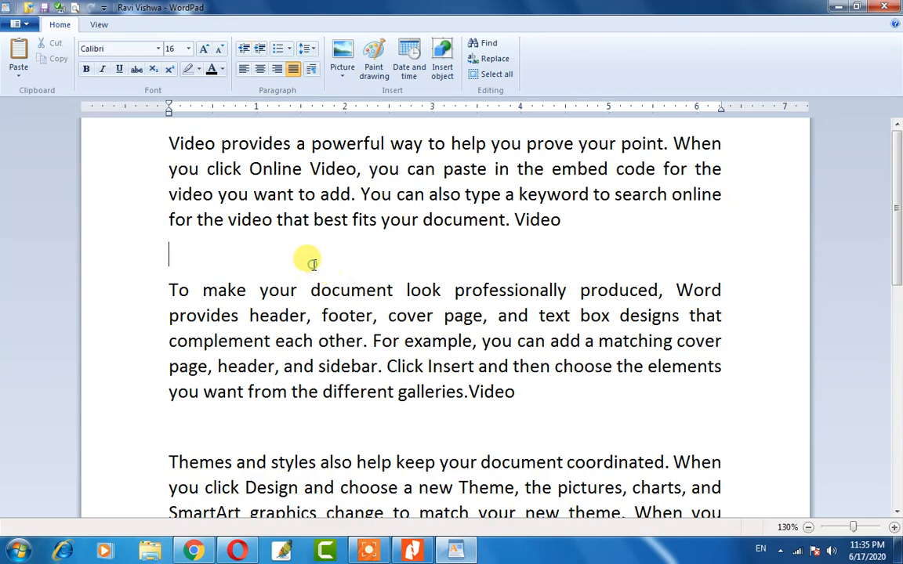
scroll(207, 296, "down", 2)
scroll(205, 290, "up", 2)
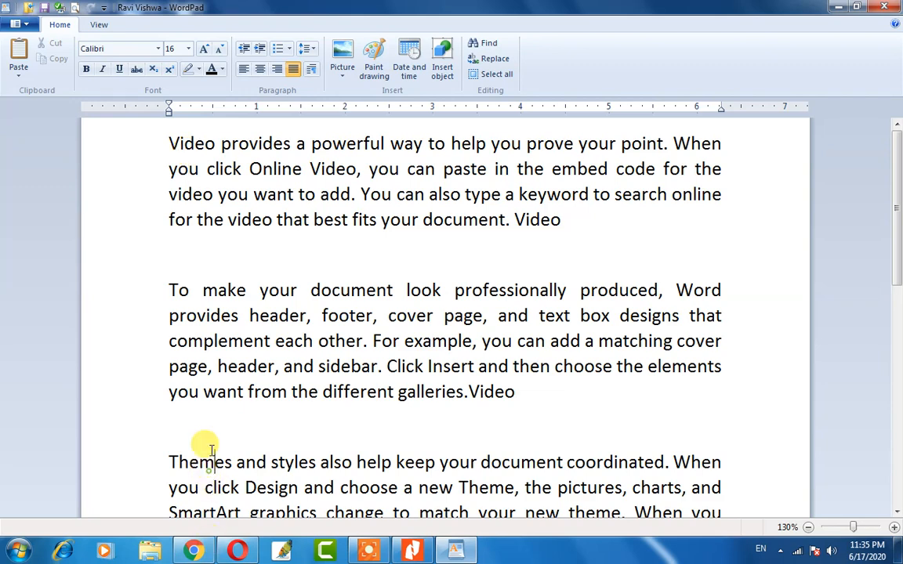
Indent the 'To make your document' paragraph one step.
left_click_drag(169, 290, 490, 383)
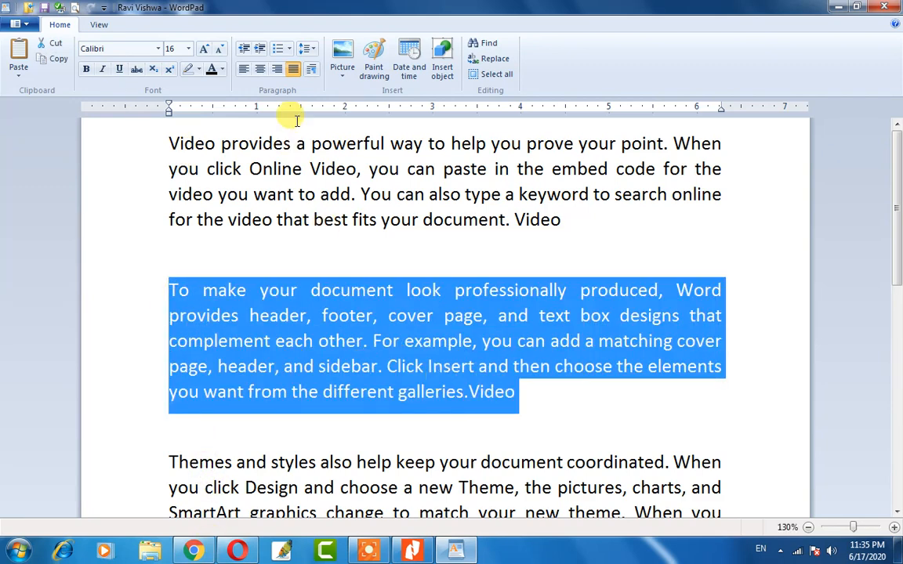
left_click(259, 49)
left_click(252, 335)
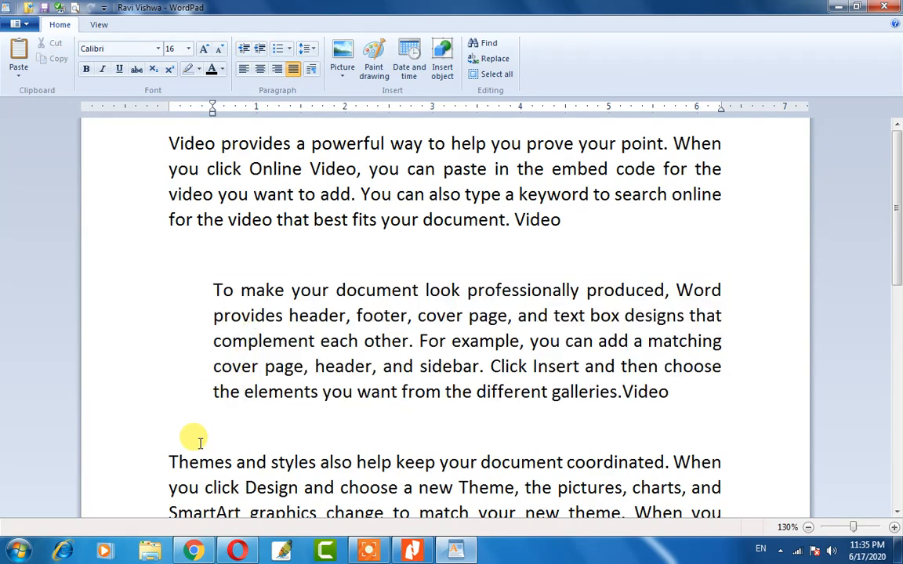
scroll(356, 270, "down", 3)
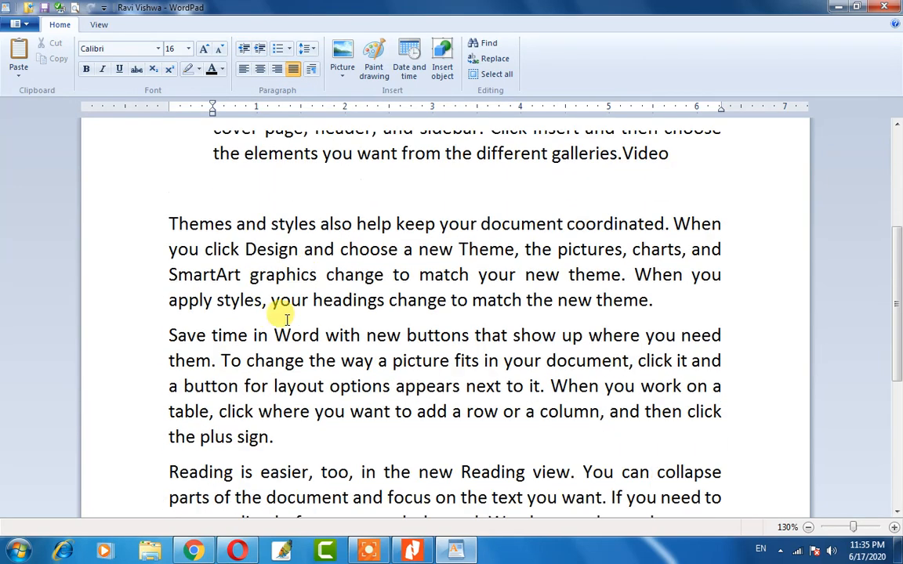
scroll(192, 252, "up", 3)
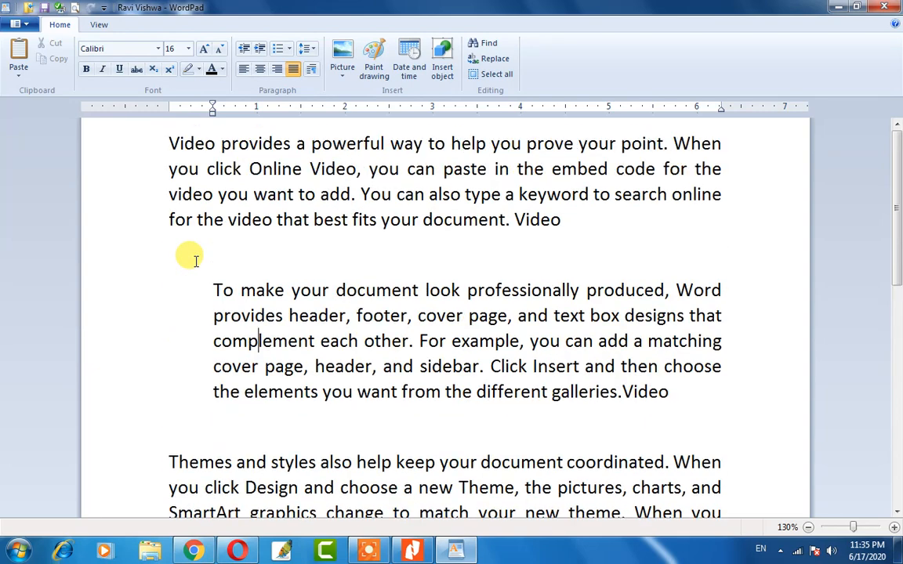
Indent the 'Save time in Word' paragraph one step to line up with it.
scroll(286, 316, "down", 2)
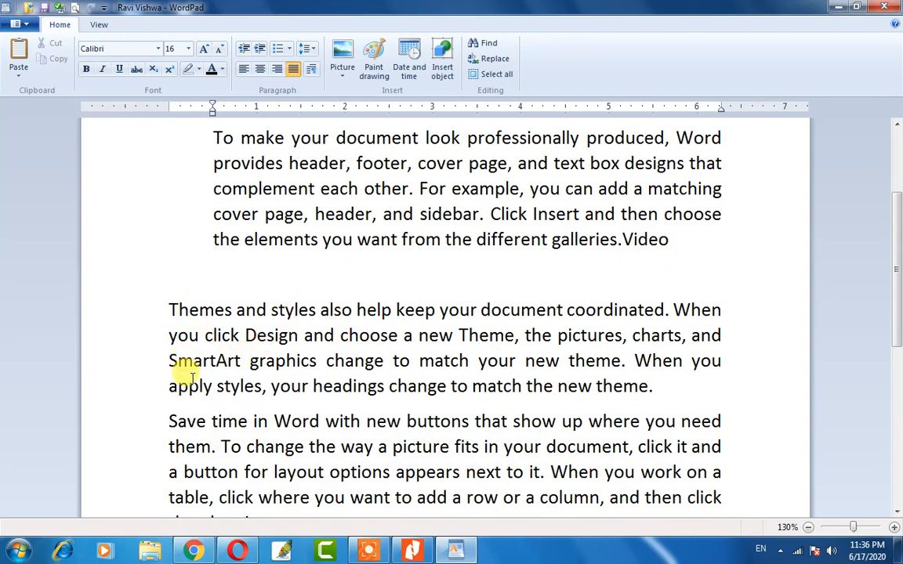
scroll(179, 373, "down", 1)
left_click_drag(167, 343, 272, 444)
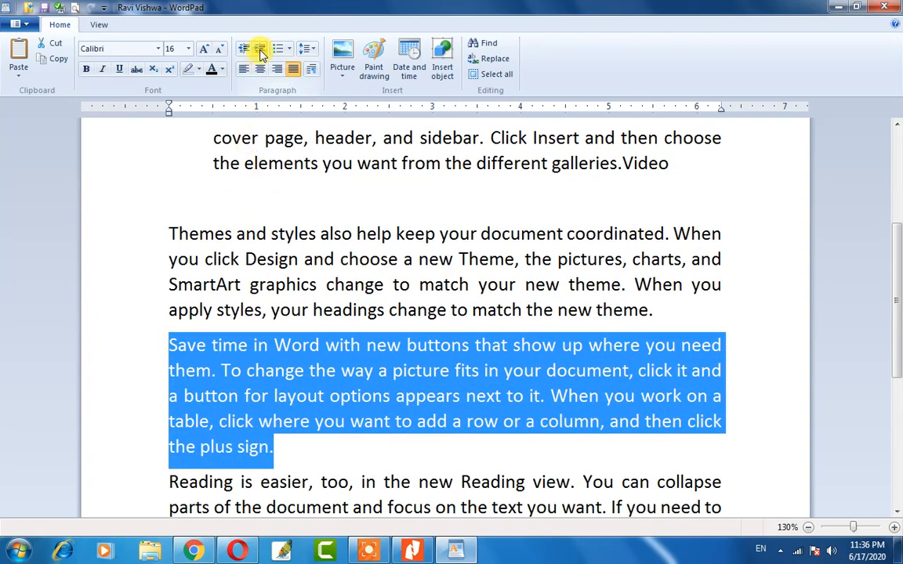
left_click(258, 47)
scroll(231, 376, "up", 3)
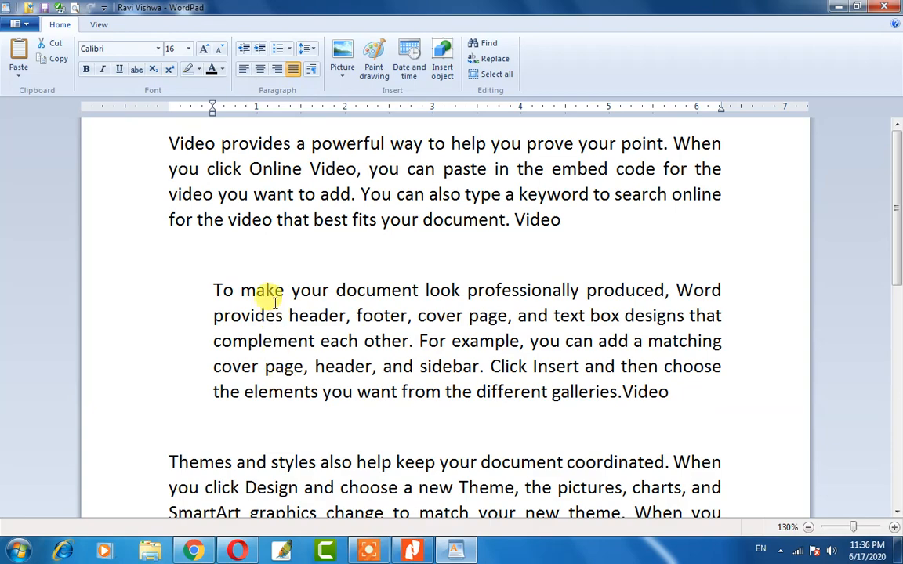
scroll(278, 321, "down", 3)
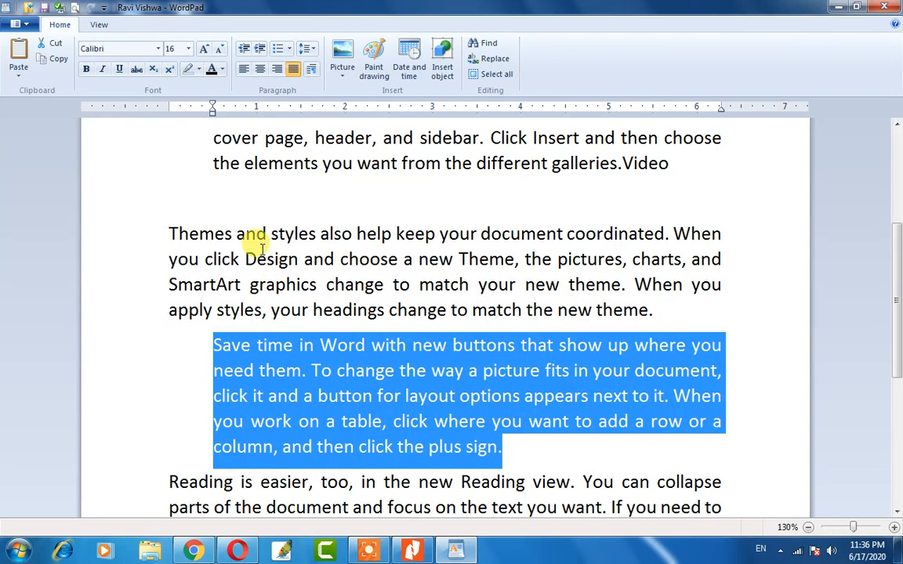
left_click(275, 374)
scroll(277, 382, "up", 3)
scroll(275, 382, "down", 8)
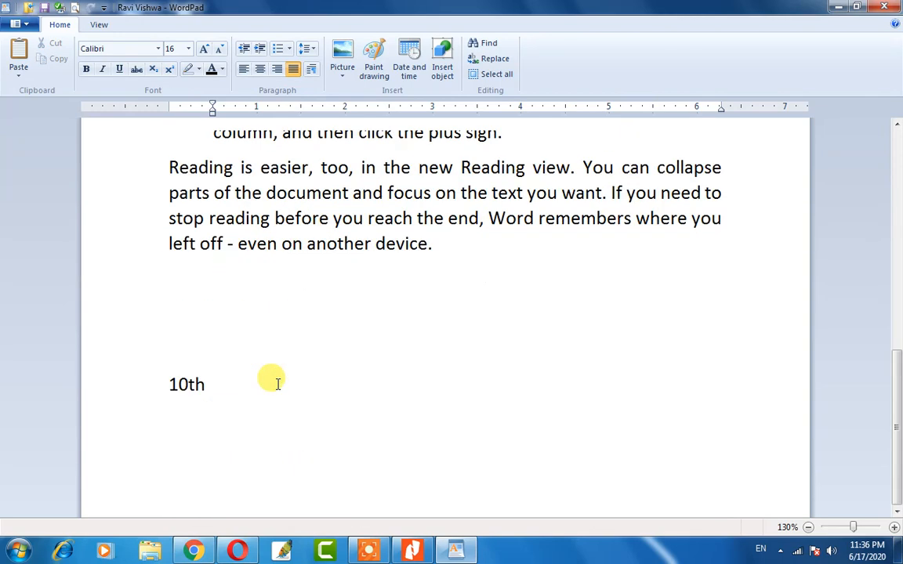
scroll(276, 382, "up", 8)
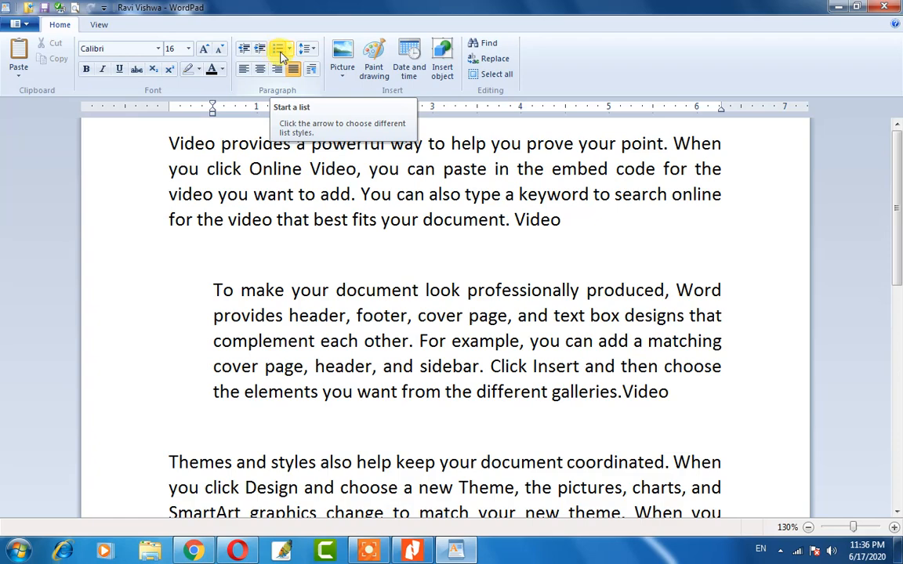
Close the edited essay with Don't Save, leaving a blank untitled document.
left_click(289, 50)
left_click(290, 50)
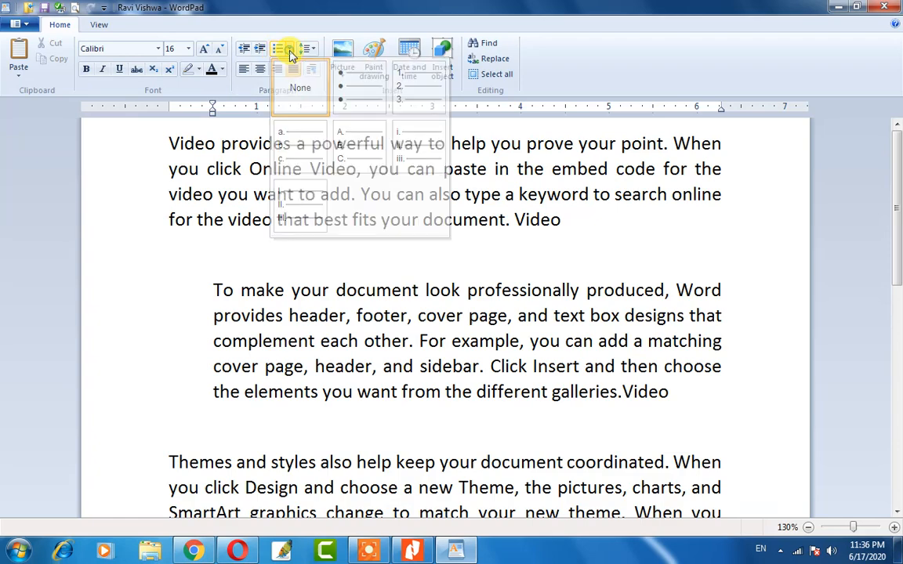
scroll(260, 327, "down", 10)
scroll(265, 330, "down", 1)
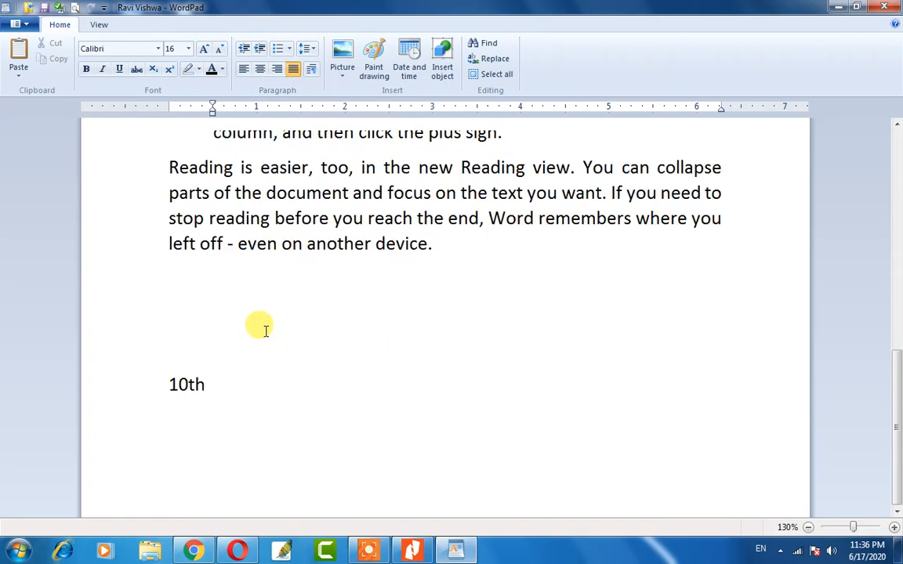
key("alt+F4")
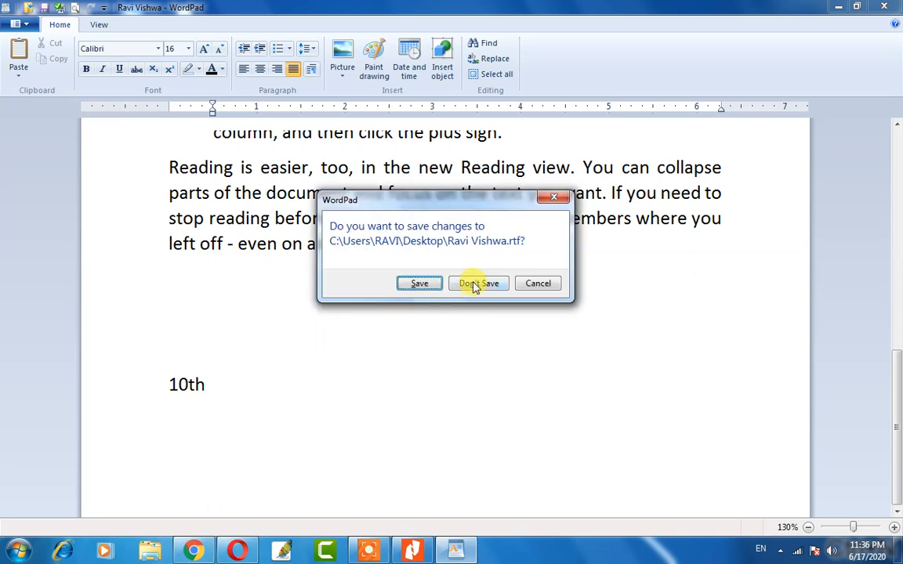
left_click(419, 284)
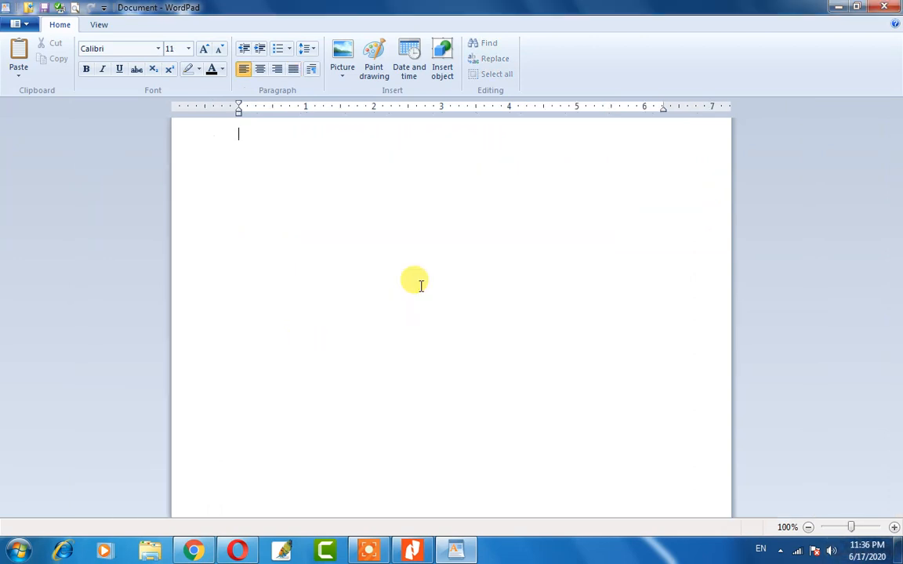
scroll(344, 287, "up", 3)
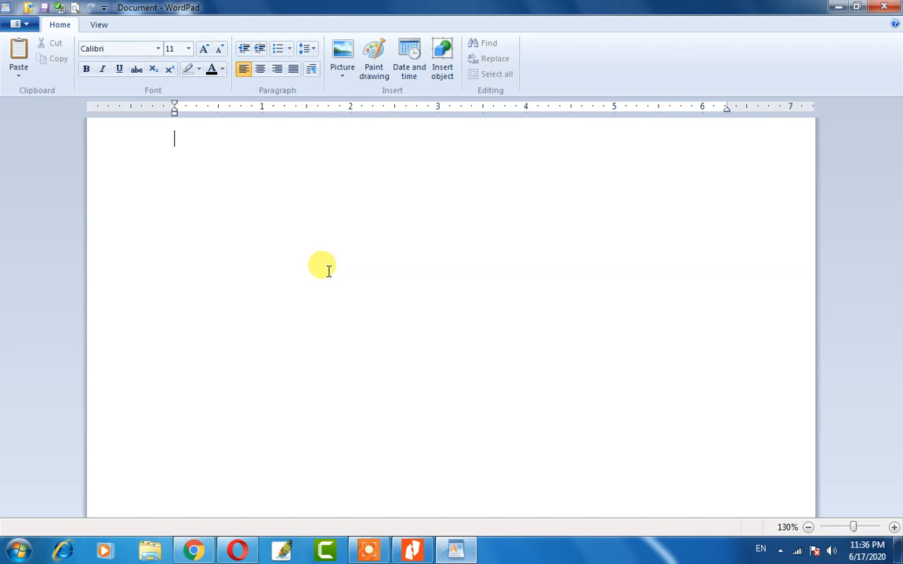
Type 01-Ram, 02-Mohan, 03-Sohan, then Ram again on a new line.
type("ram")
key("BackSpace")
key("BackSpace")
key("BackSpace")
type("Ram")
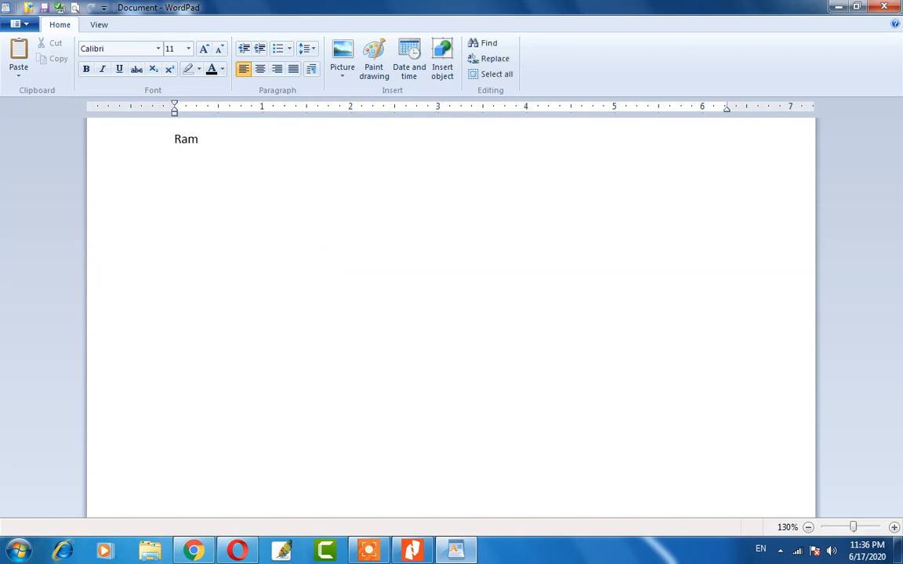
left_click(174, 139)
type("01-")
type("02-")
type("Mohan ")
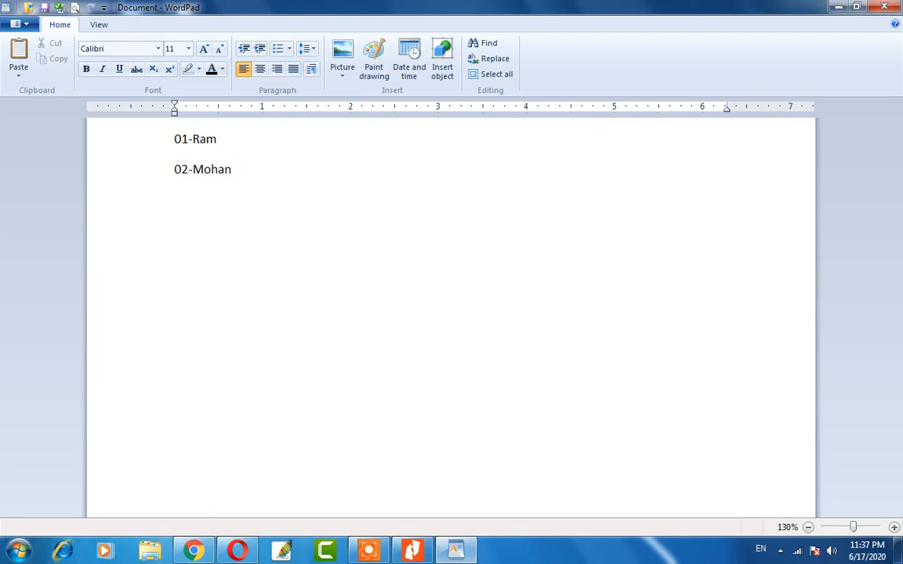
type("03-Sohan")
key("Return")
key("Return")
type("Ram")
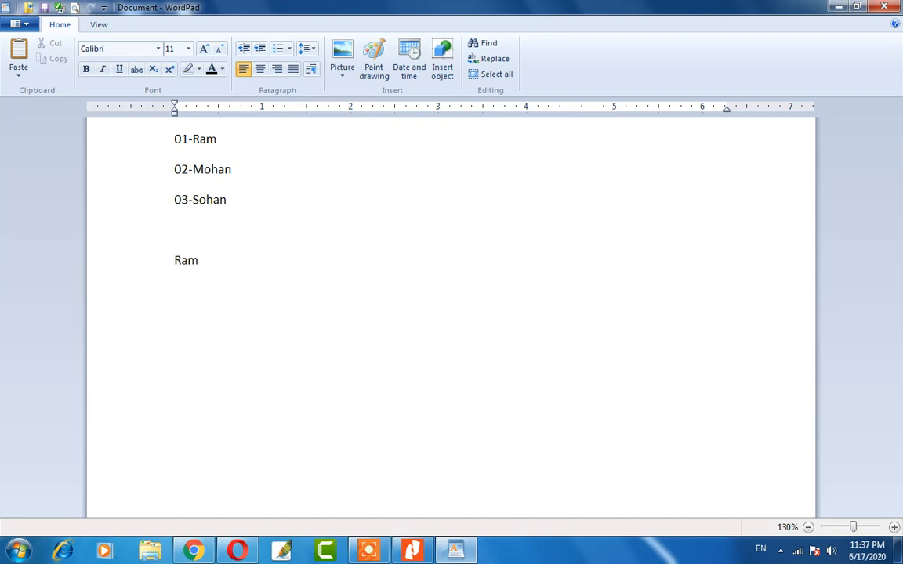
Make a numbered list of Ram, Mohan, Sohan, Sita and Gita.
left_click(288, 50)
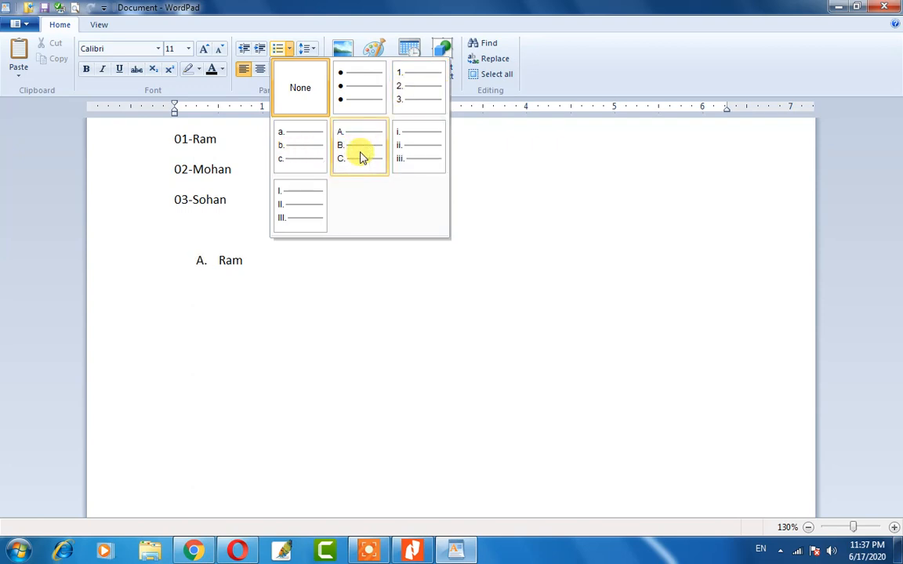
left_click(402, 94)
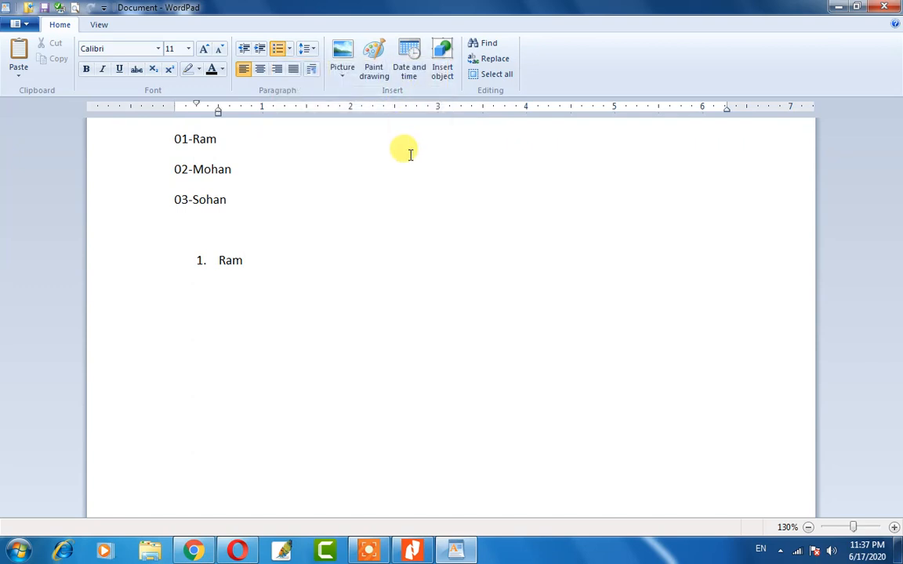
key("Return")
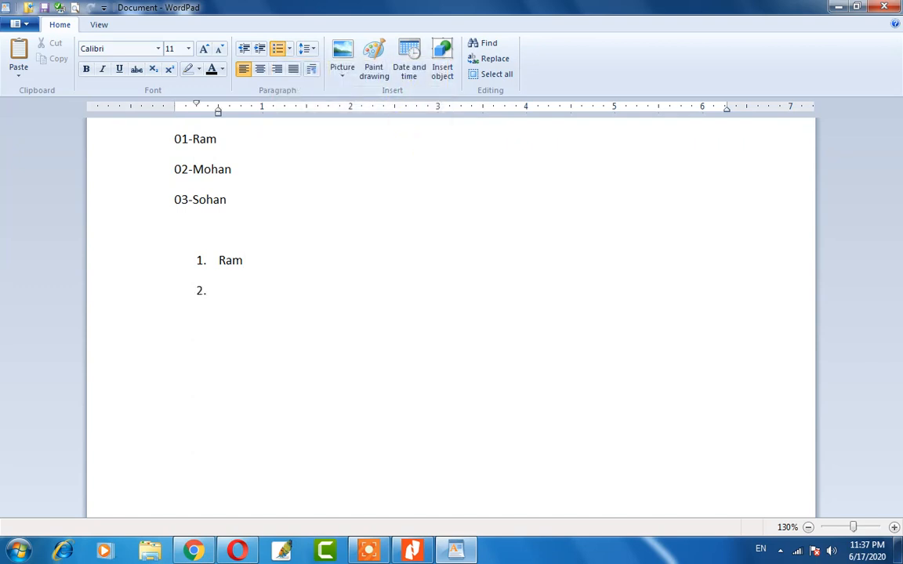
type("Mohan")
key("Return")
type("Sohan")
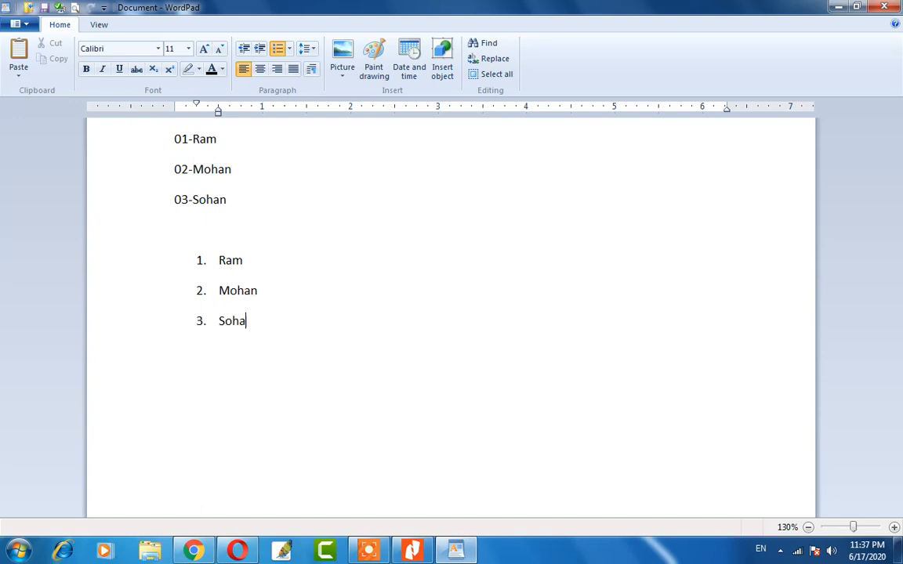
key("Return")
key("Return")
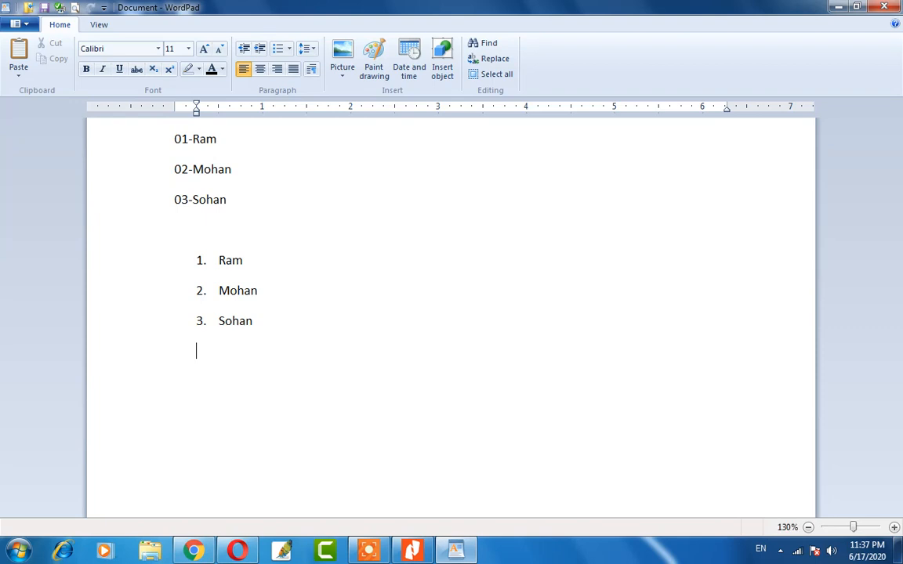
key("BackSpace")
key("Return")
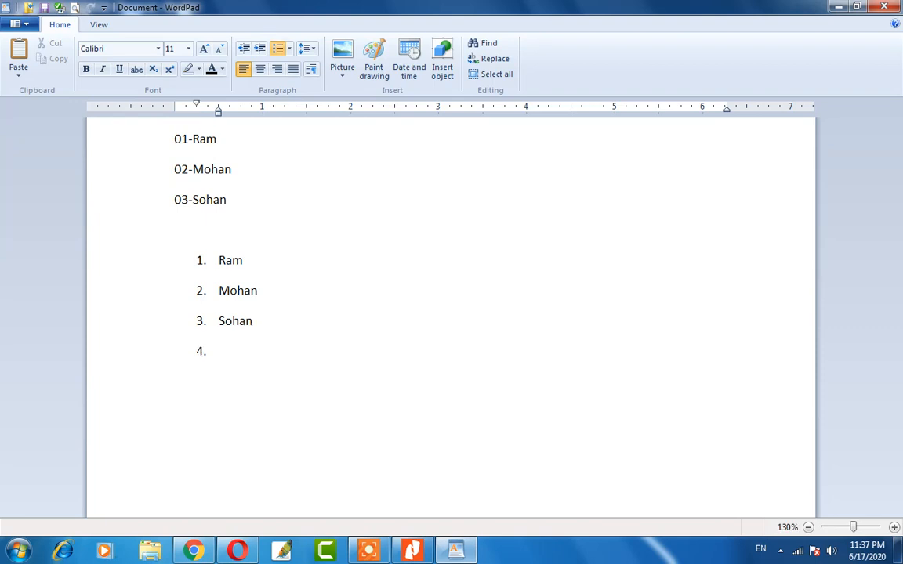
type("Su")
key("BackSpace")
type("ita")
key("Return")
type("Gita")
key("Return")
Switch the five selected names from numbering to bullet points.
key("shift+Up")
key("shift+Up")
key("shift+Up")
key("shift+Up")
key("shift+Up")
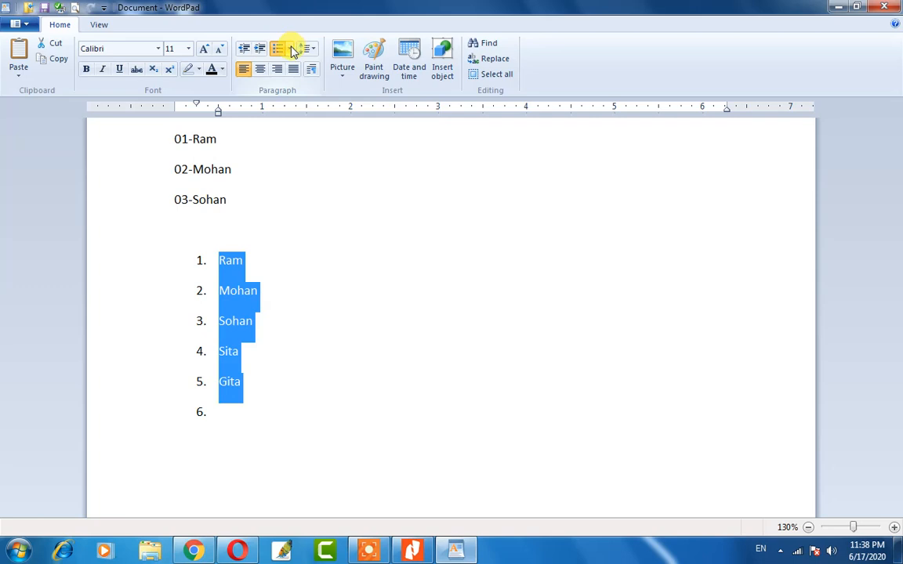
left_click(291, 50)
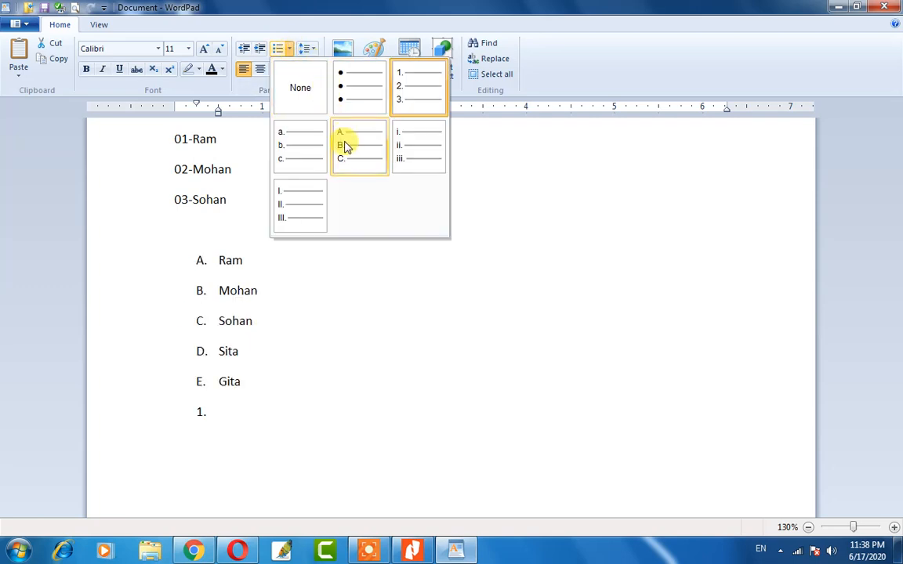
left_click(349, 96)
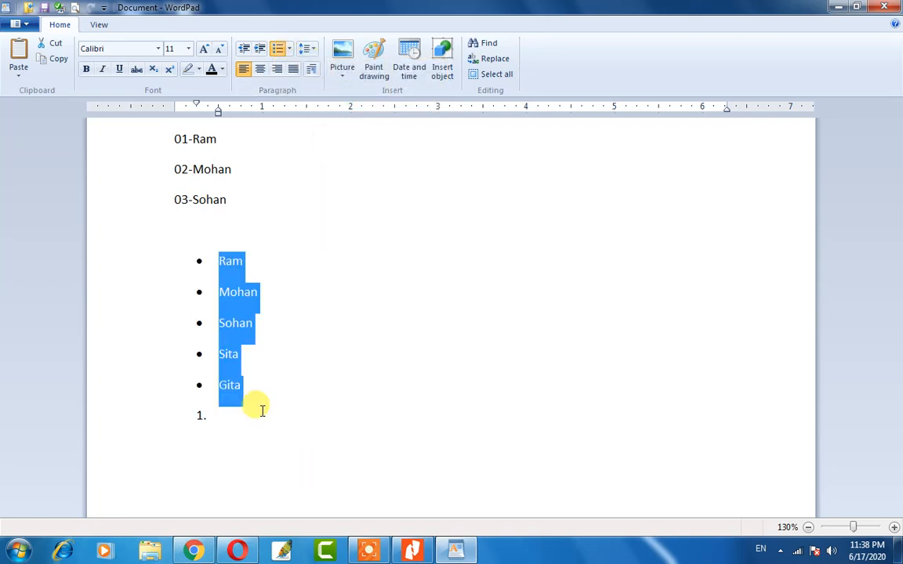
left_click(261, 409)
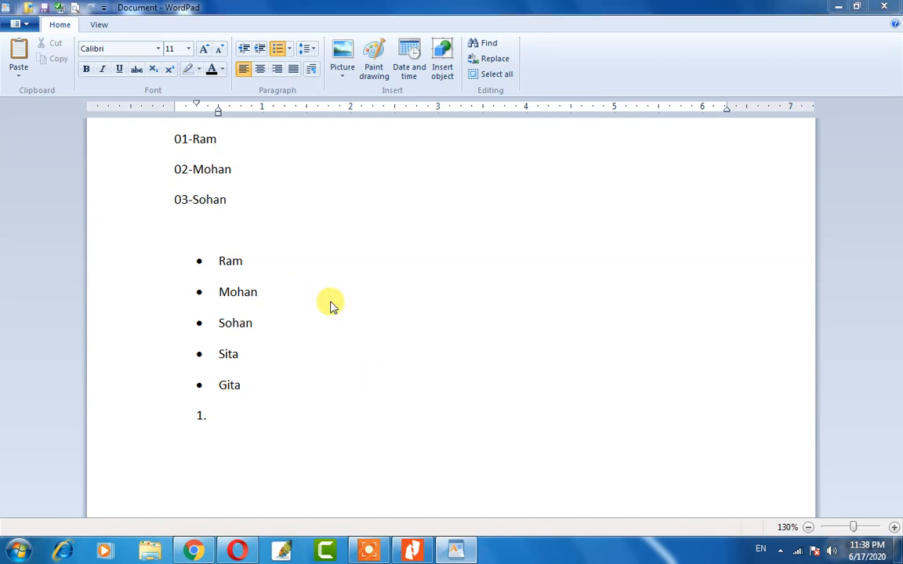
Open GiTech Doc New, choosing Don't Save for the name list.
key("ctrl+o")
left_click(599, 310)
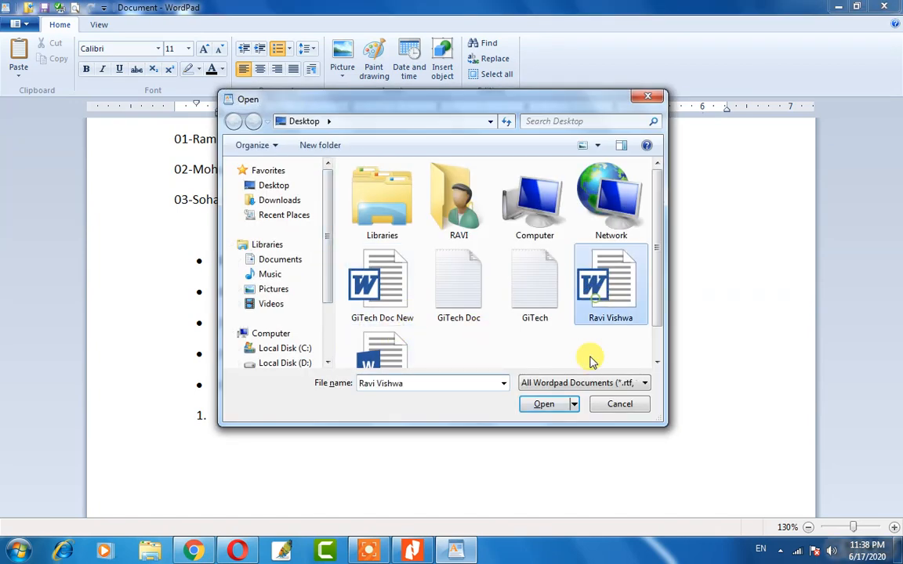
left_click(373, 292)
left_click(374, 354)
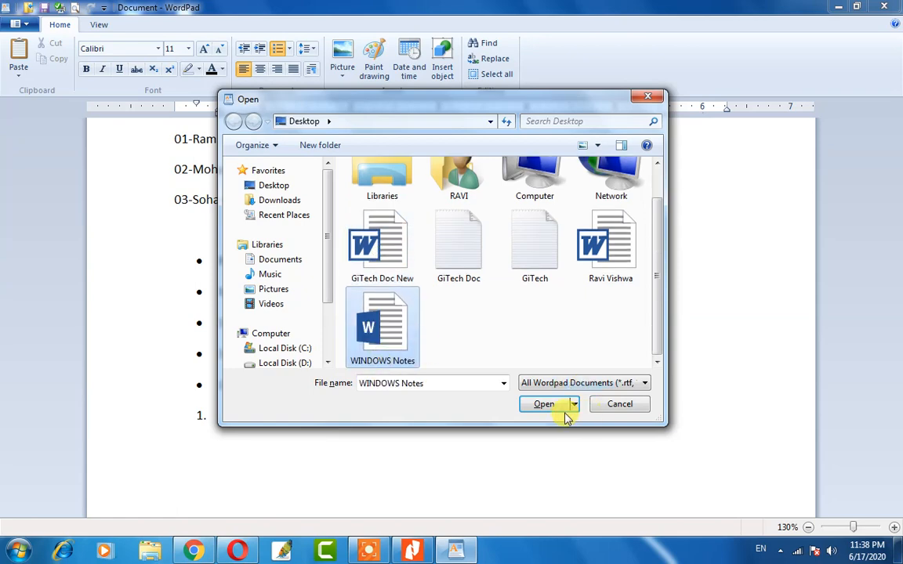
left_click(370, 241)
left_click(552, 407)
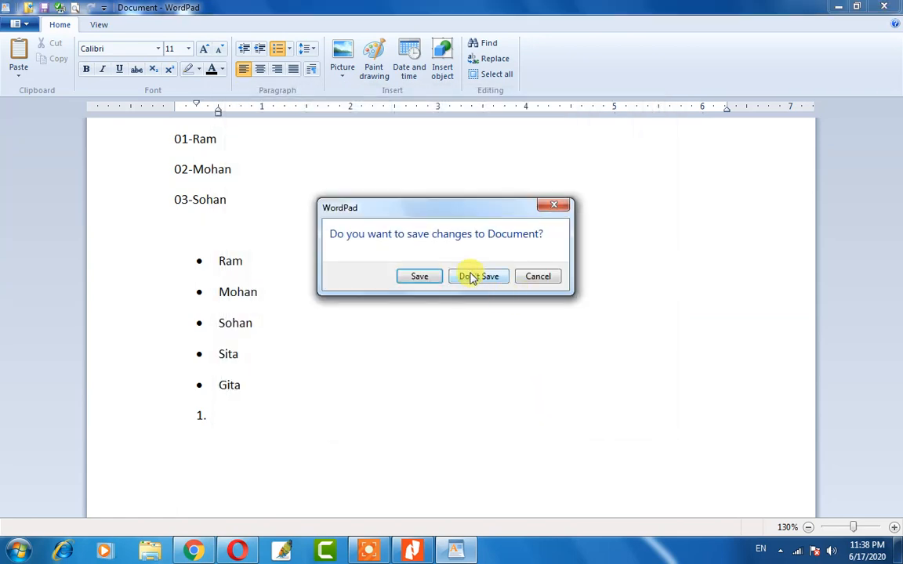
left_click(472, 276)
scroll(384, 255, "up", 3)
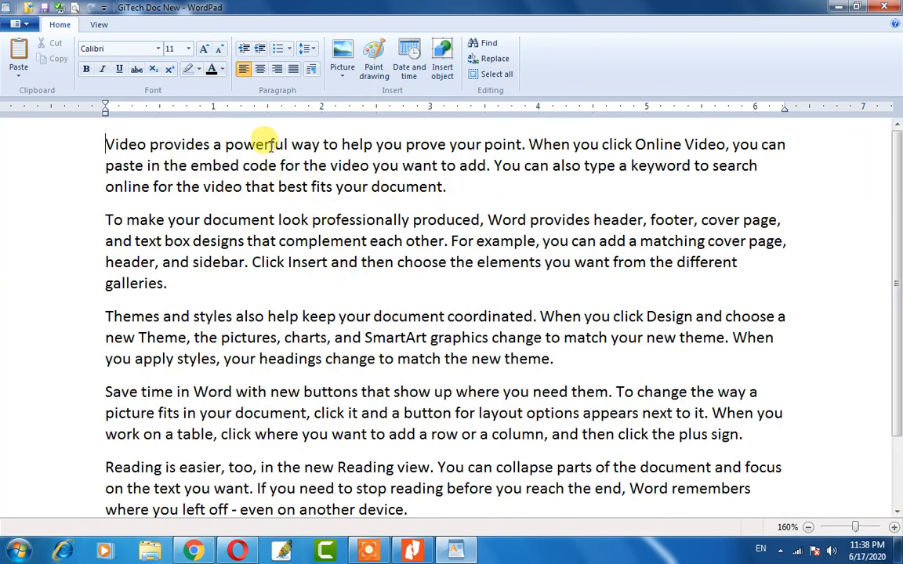
Apply 1.0, 1.15, 1.5 and then 2.0 line spacing to the first paragraph.
left_click_drag(185, 146, 399, 167)
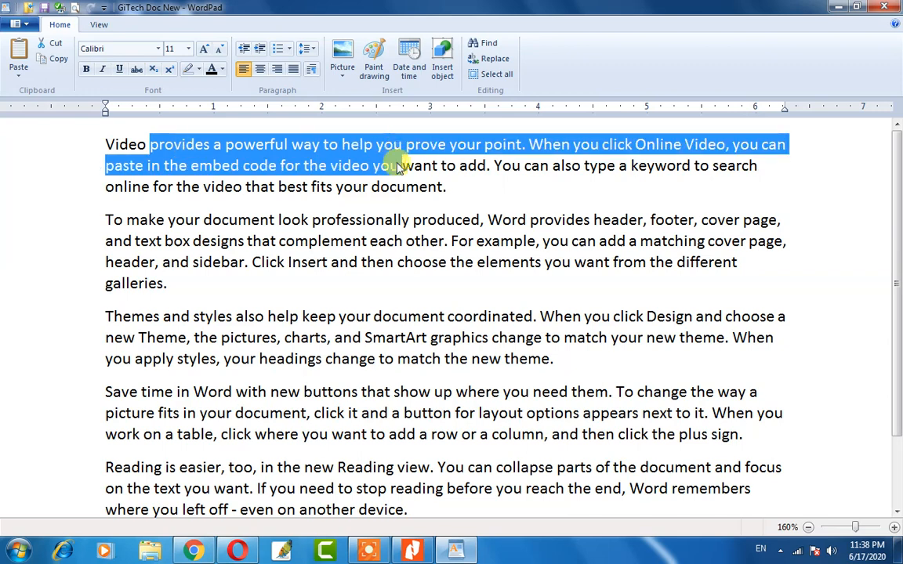
left_click(357, 145)
left_click_drag(157, 145, 321, 146)
left_click_drag(201, 168, 317, 167)
left_click_drag(259, 145, 275, 171)
left_click(270, 165)
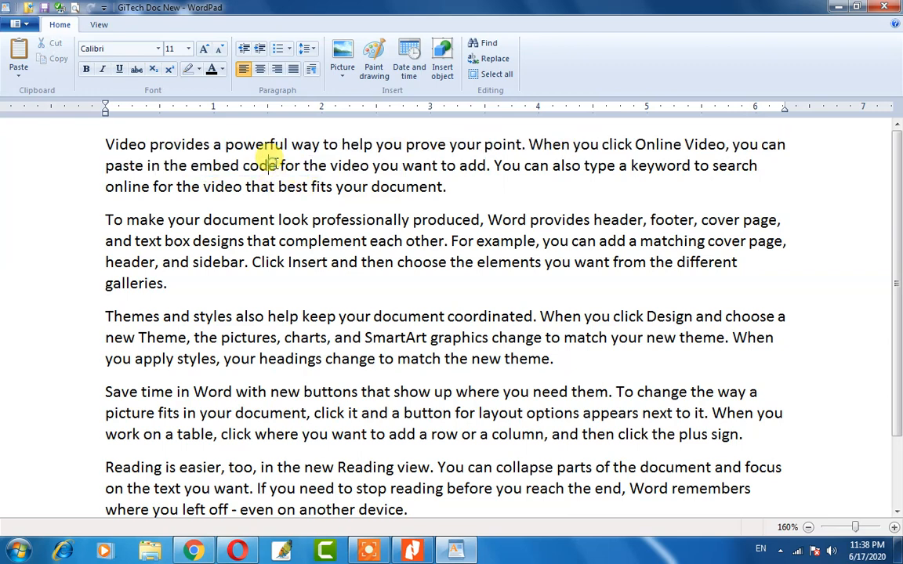
left_click(307, 52)
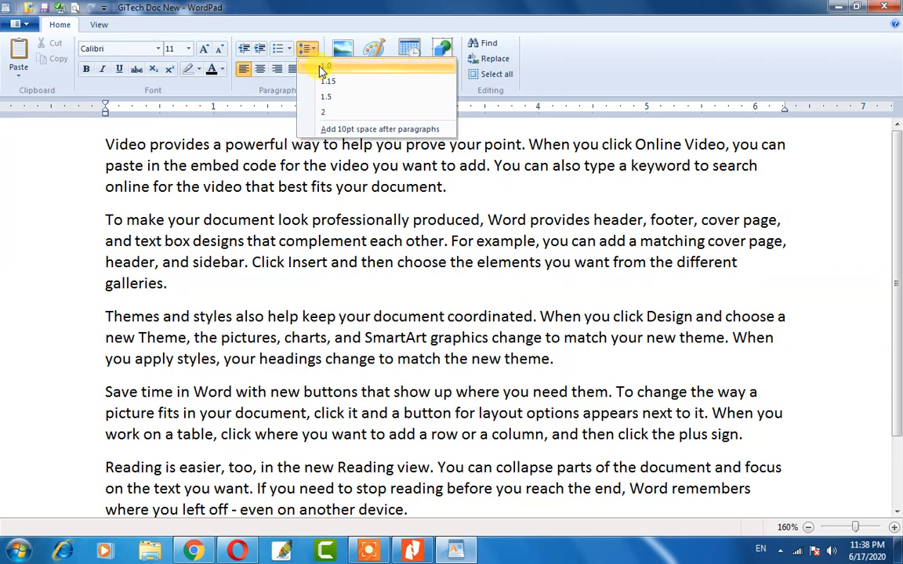
left_click(321, 69)
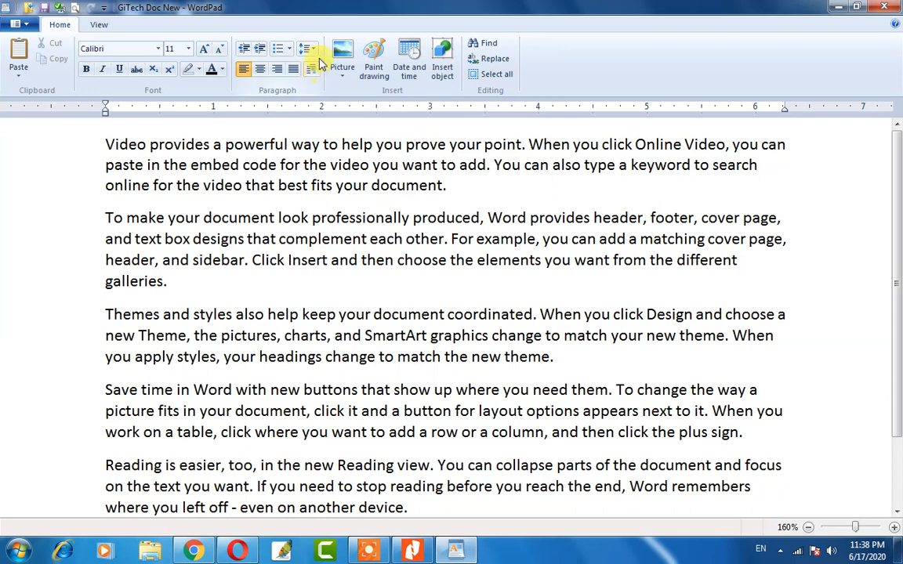
left_click(307, 52)
left_click(325, 83)
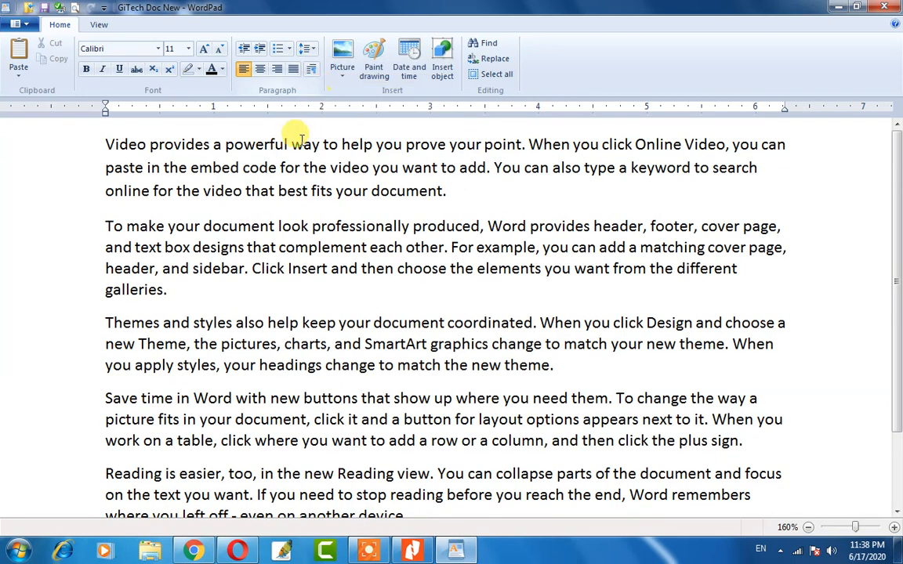
left_click(306, 51)
left_click(323, 96)
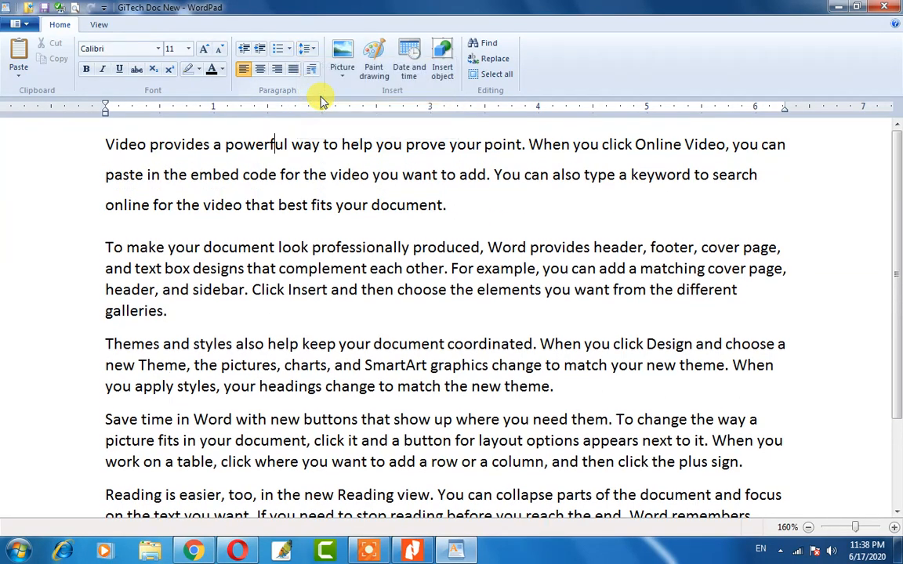
left_click(305, 52)
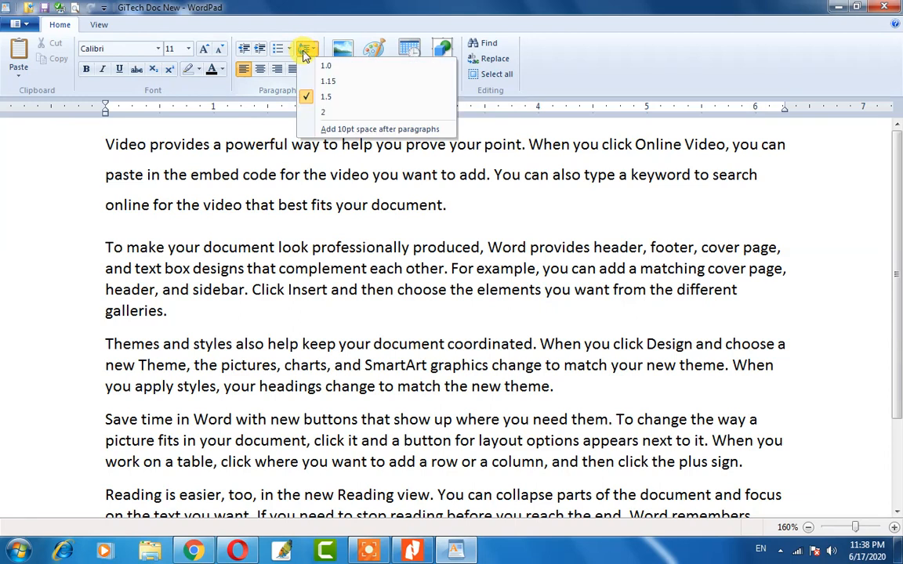
left_click(322, 111)
Toggle the first paragraph between single and double spacing, then undo back to tight spacing.
left_click(275, 145)
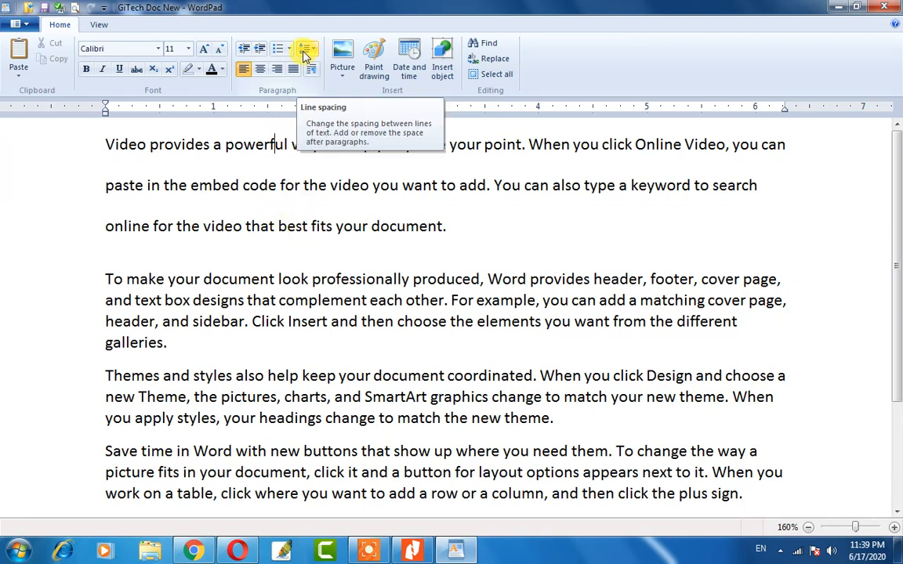
left_click(305, 55)
left_click(318, 64)
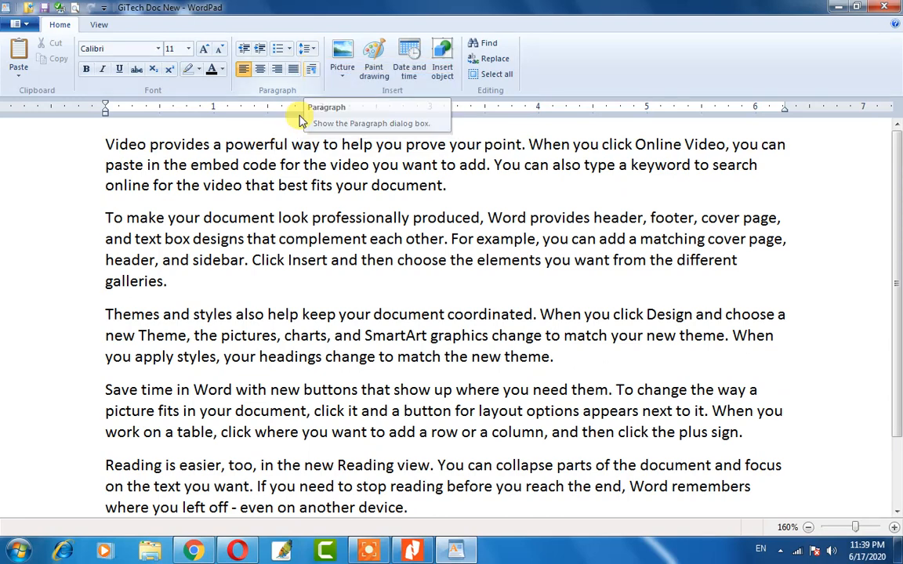
left_click(306, 50)
left_click(323, 113)
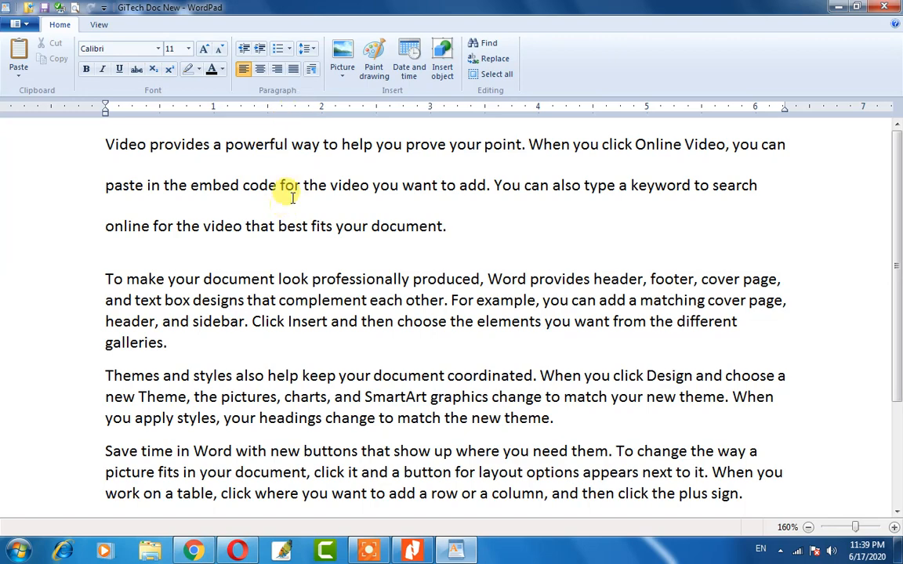
scroll(290, 197, "down", 2)
scroll(284, 201, "up", 2)
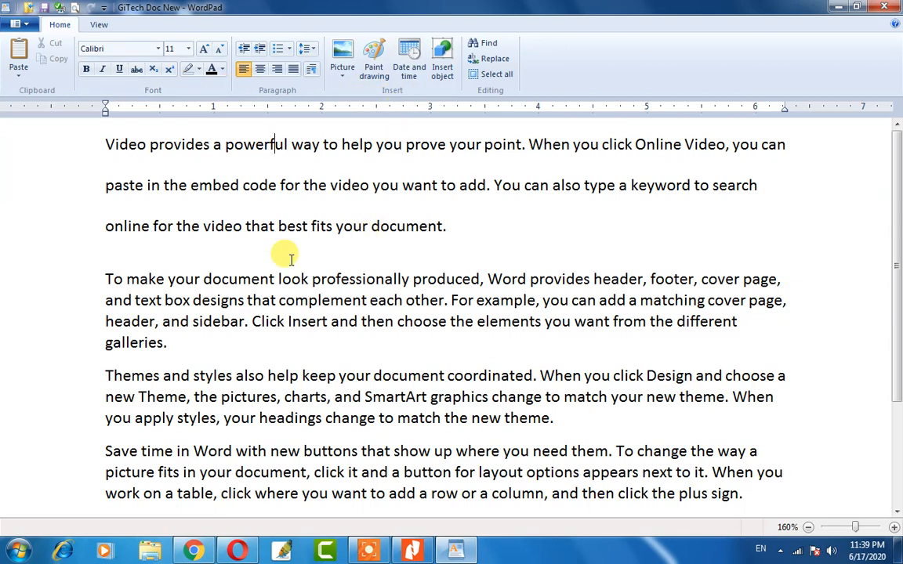
scroll(156, 239, "down", 1)
scroll(156, 239, "up", 1)
left_click(121, 258)
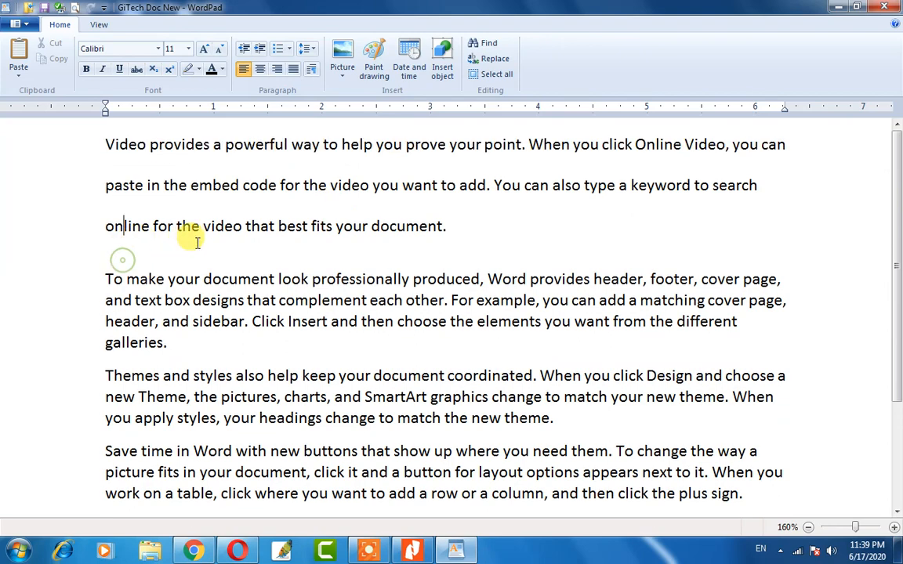
key("ctrl+z")
key("ctrl+y")
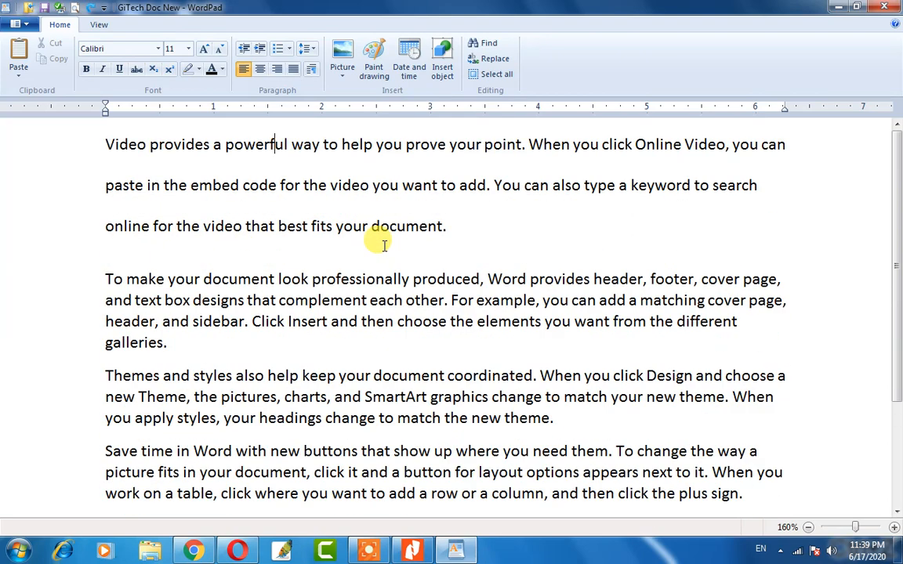
key("ctrl+z")
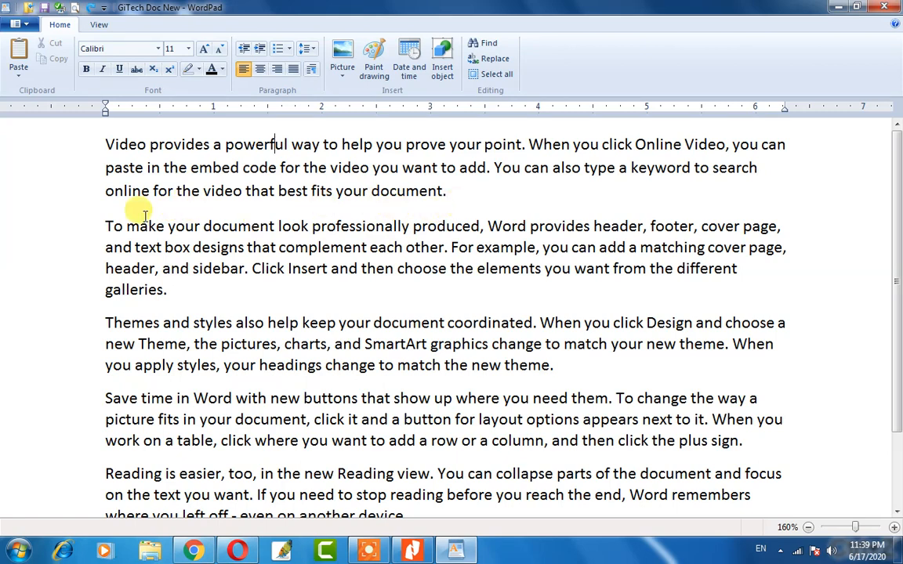
Add a new line after 'document.' and insert the 'pass photo' picture there.
left_click(458, 199)
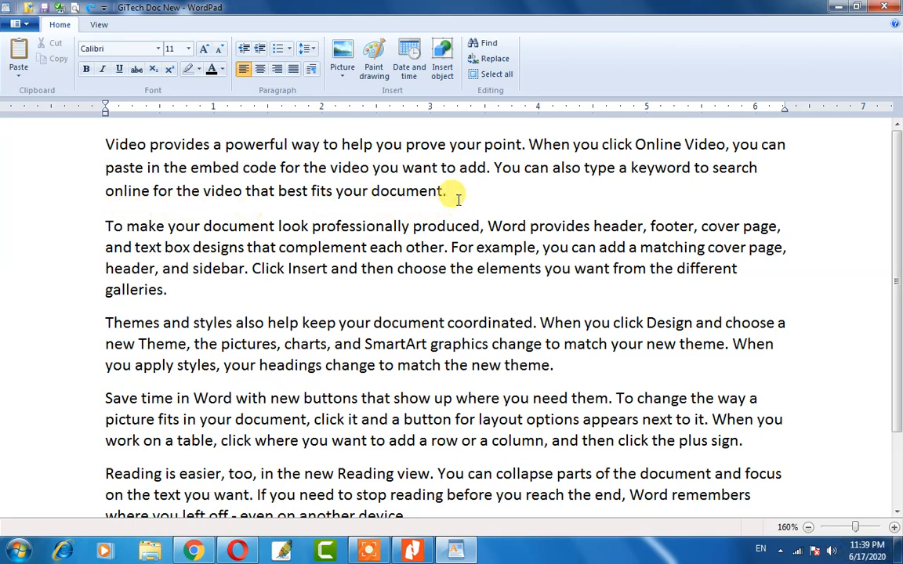
key("Return")
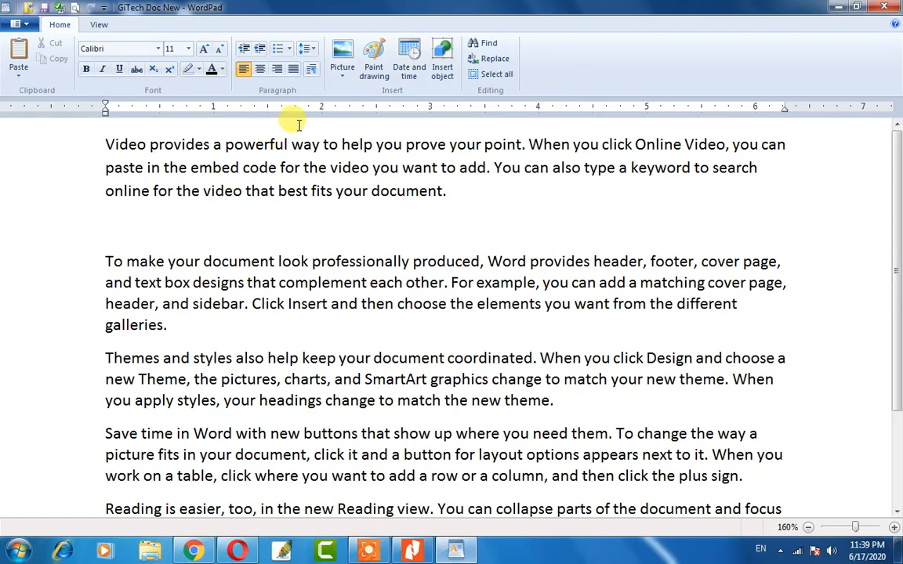
left_click(145, 231)
left_click(340, 63)
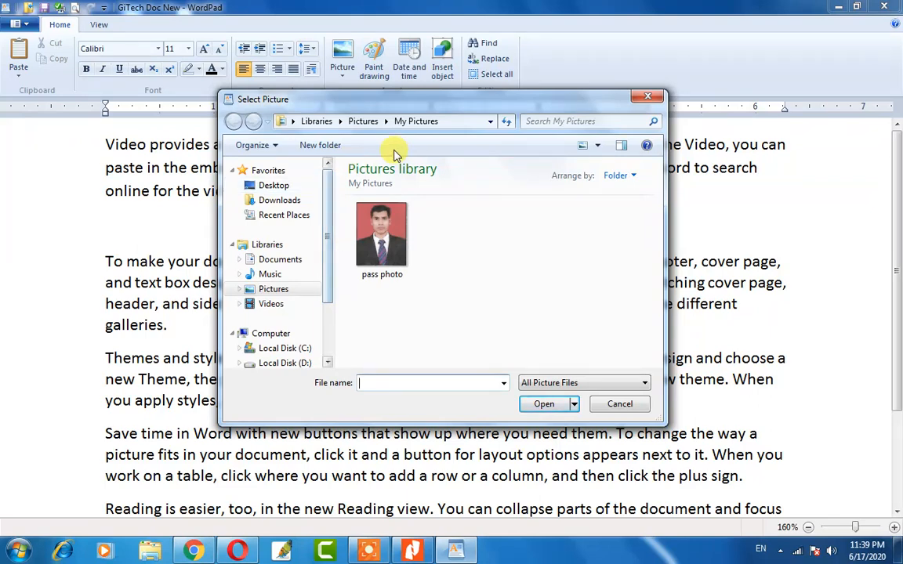
left_click(386, 241)
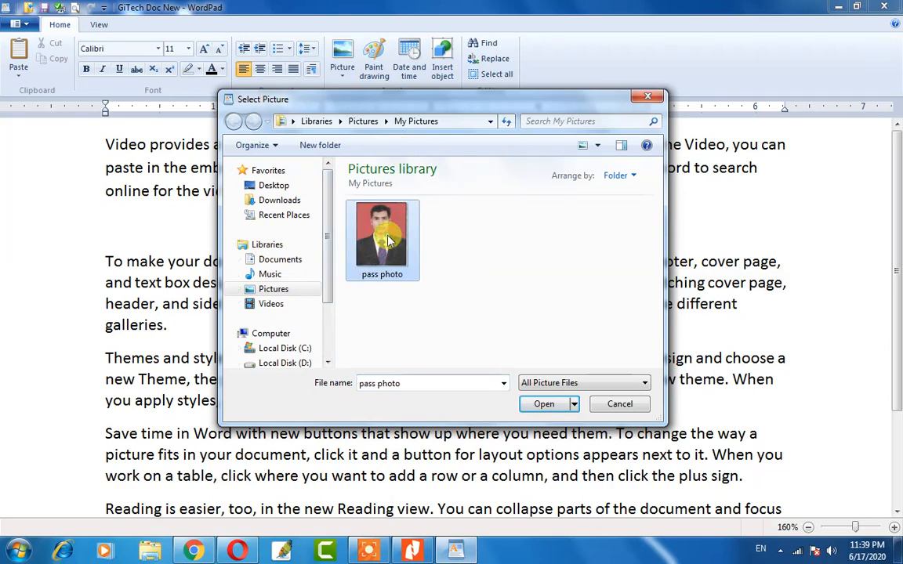
left_click(541, 404)
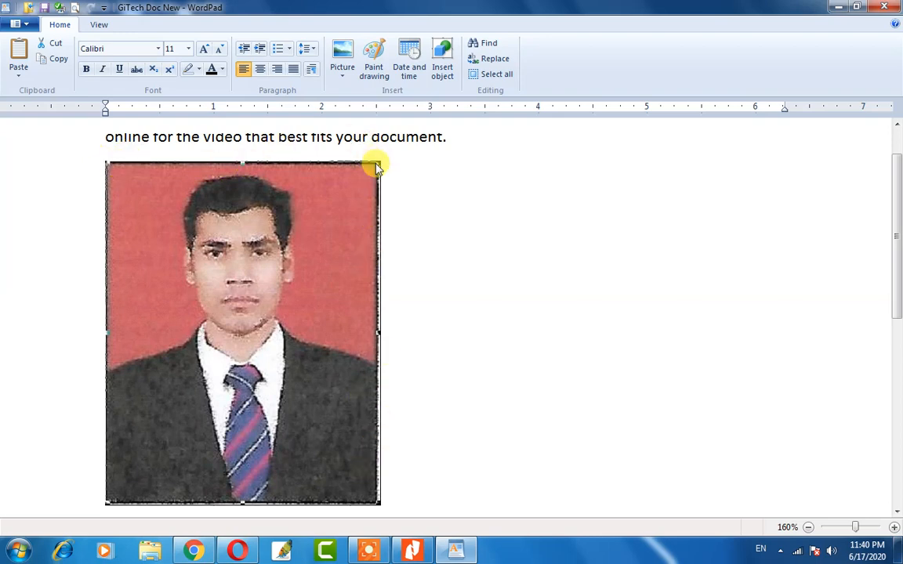
Shrink the pass photo from two corners to a small thumbnail and deselect it.
left_click_drag(376, 162, 243, 322)
scroll(250, 246, "up", 1)
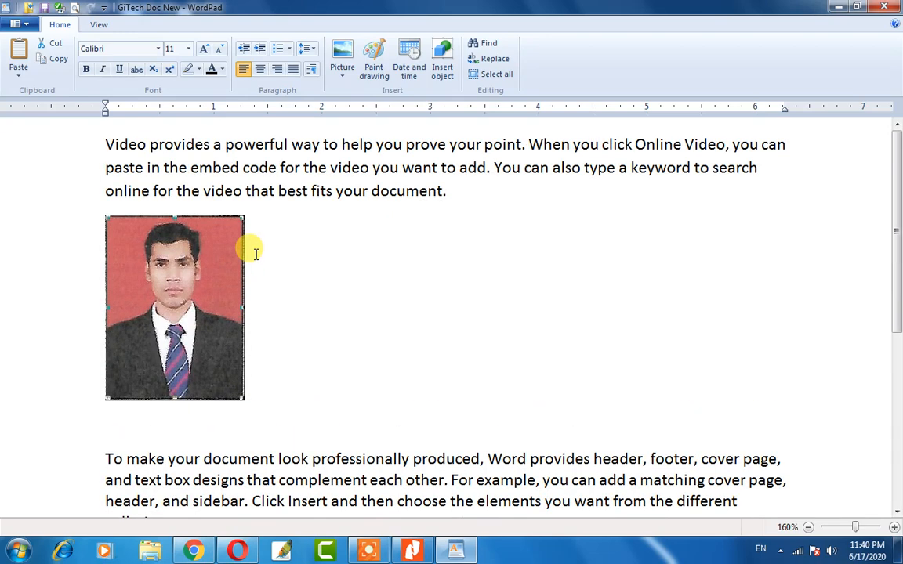
left_click_drag(107, 395, 181, 298)
left_click(278, 254)
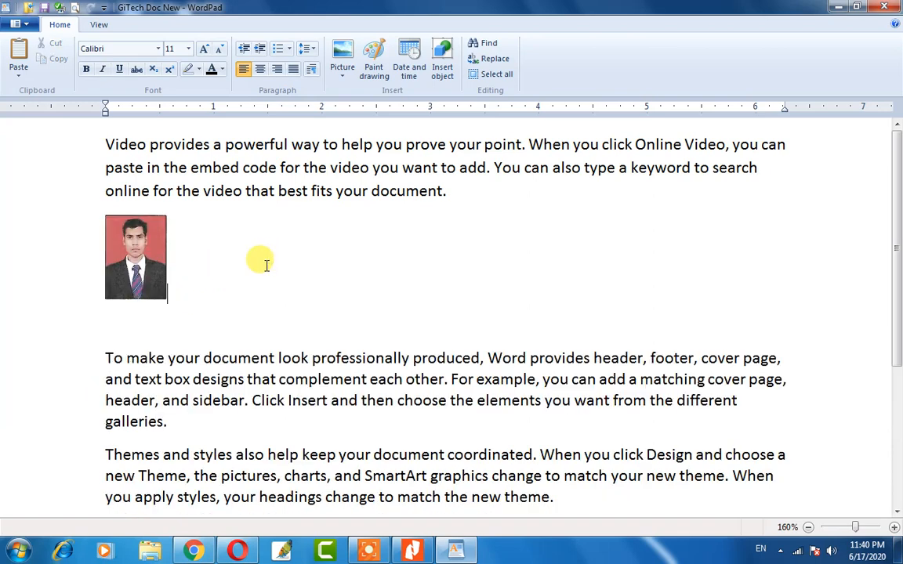
scroll(238, 244, "down", 3)
scroll(240, 247, "up", 3)
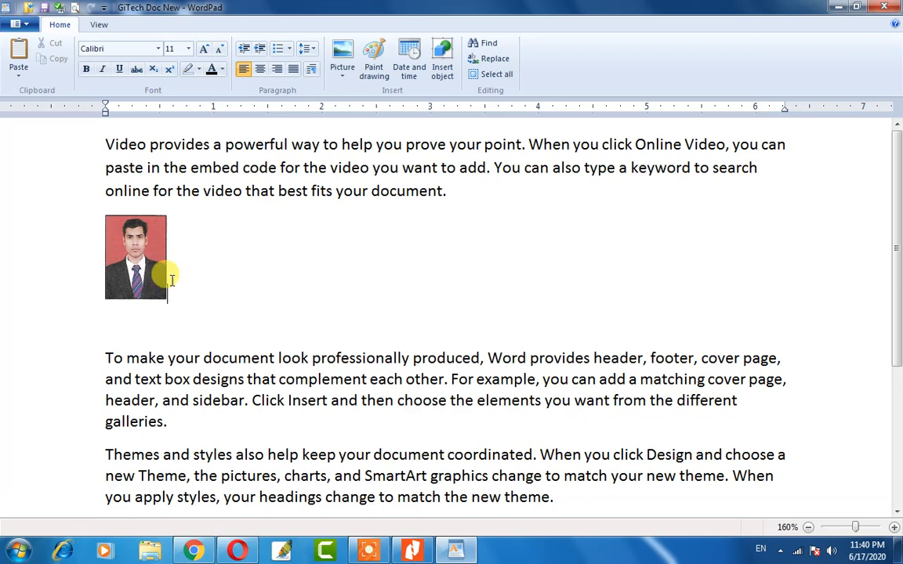
scroll(191, 266, "down", 2)
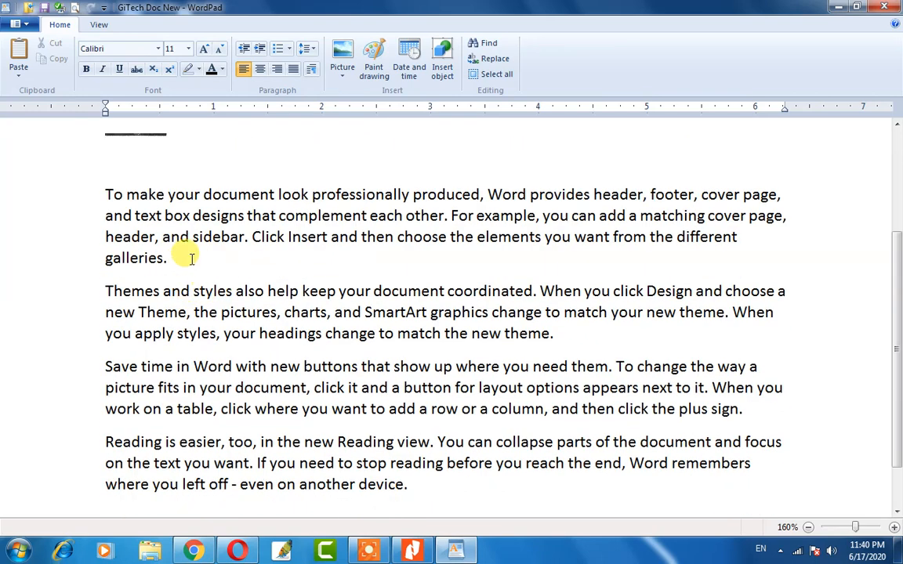
Insert a Paint drawing after 'galleries.' with a dark red thought bubble filled yellow.
left_click(187, 259)
key("Return")
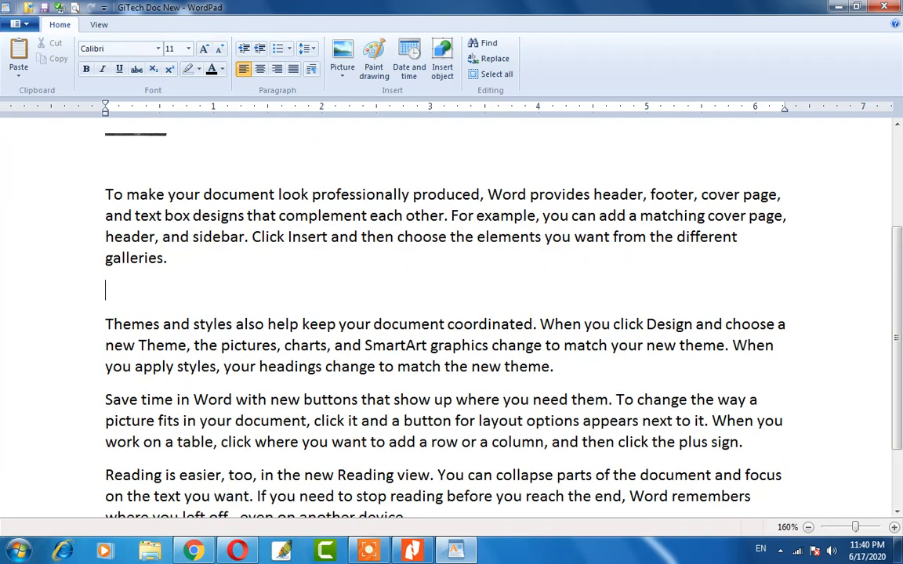
left_click(374, 63)
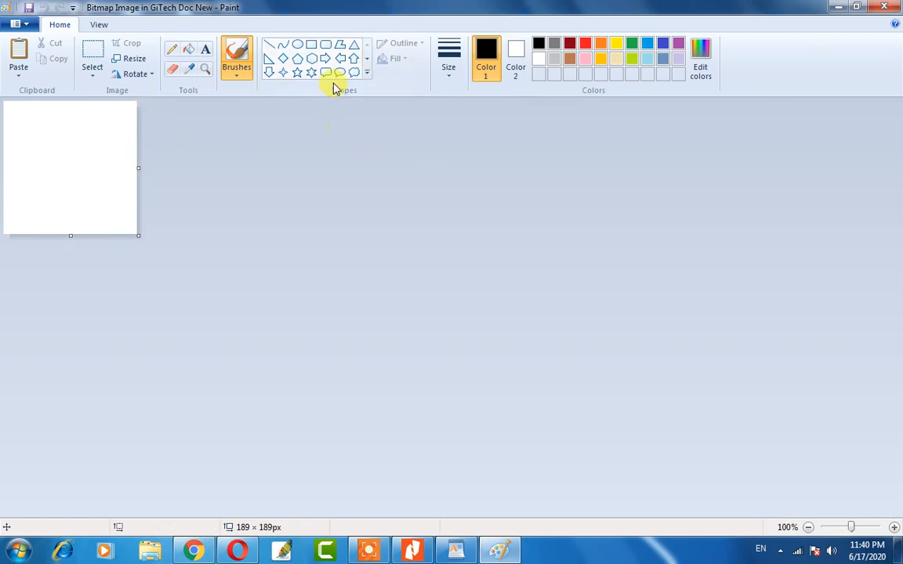
left_click(365, 72)
left_click(354, 73)
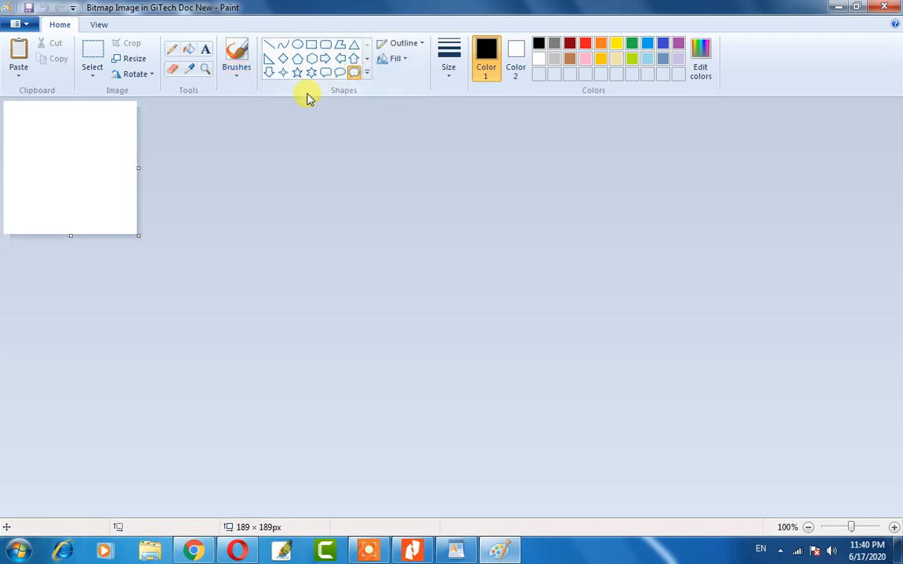
left_click_drag(11, 116, 94, 196)
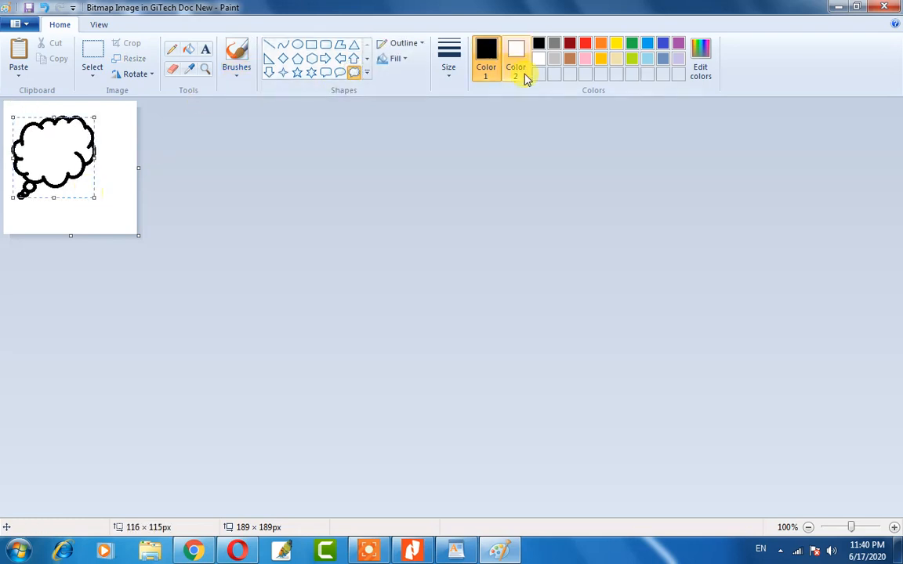
left_click(570, 45)
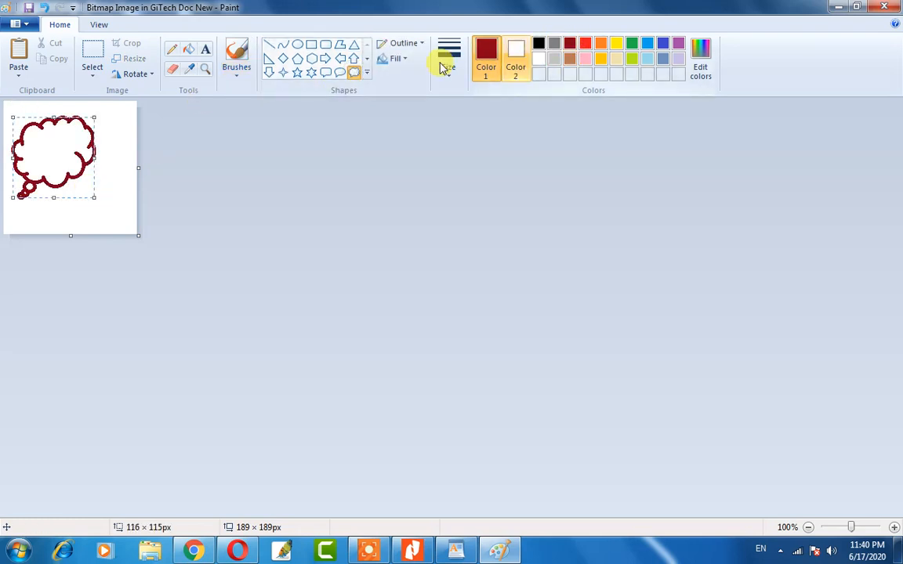
left_click(190, 50)
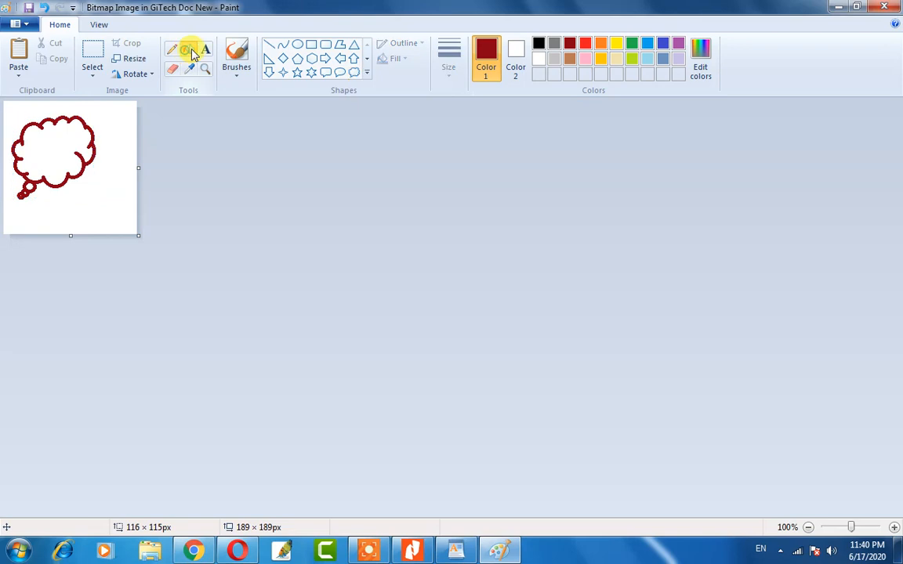
left_click(618, 47)
left_click(49, 152)
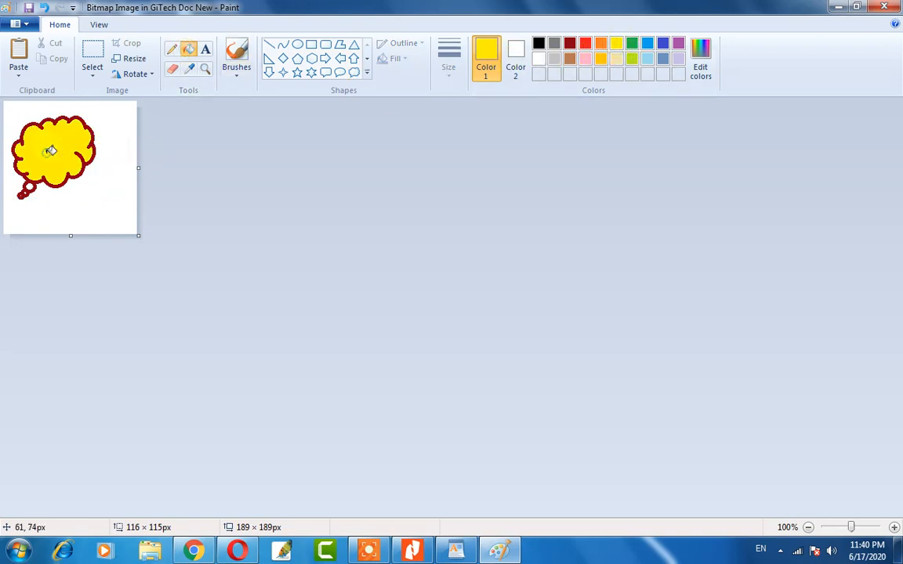
Add a black-filled callout, return to WordPad, and scale the embedded drawing down.
left_click(340, 73)
left_click_drag(48, 195, 126, 234)
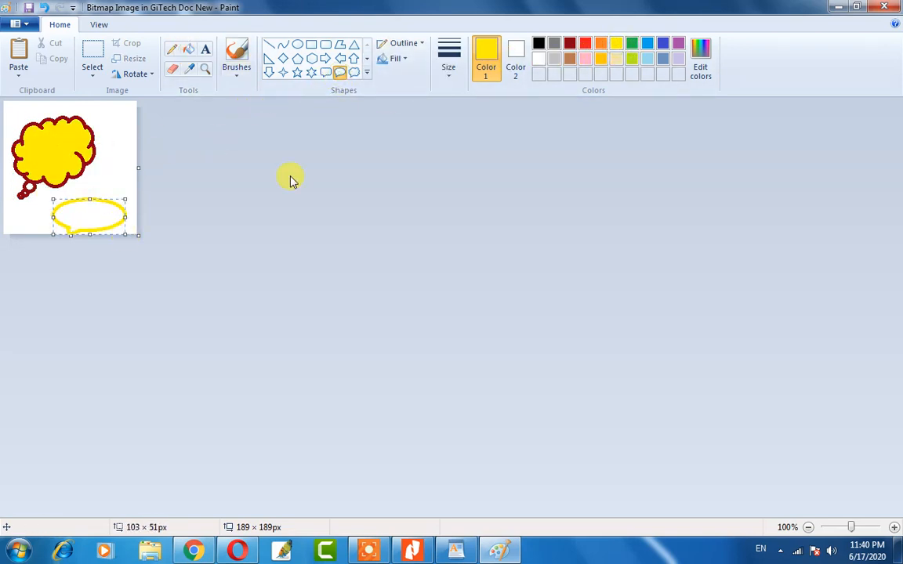
left_click(539, 43)
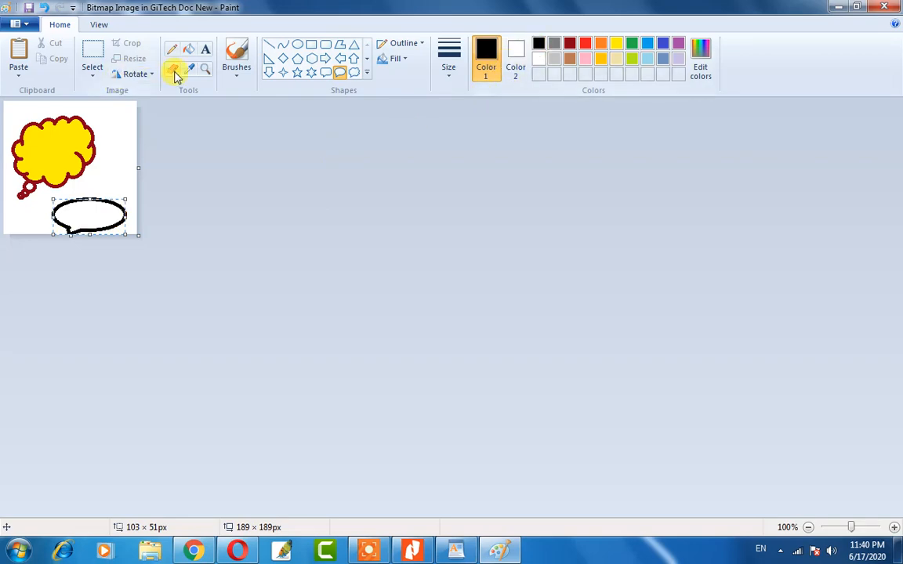
left_click(188, 49)
left_click(78, 210)
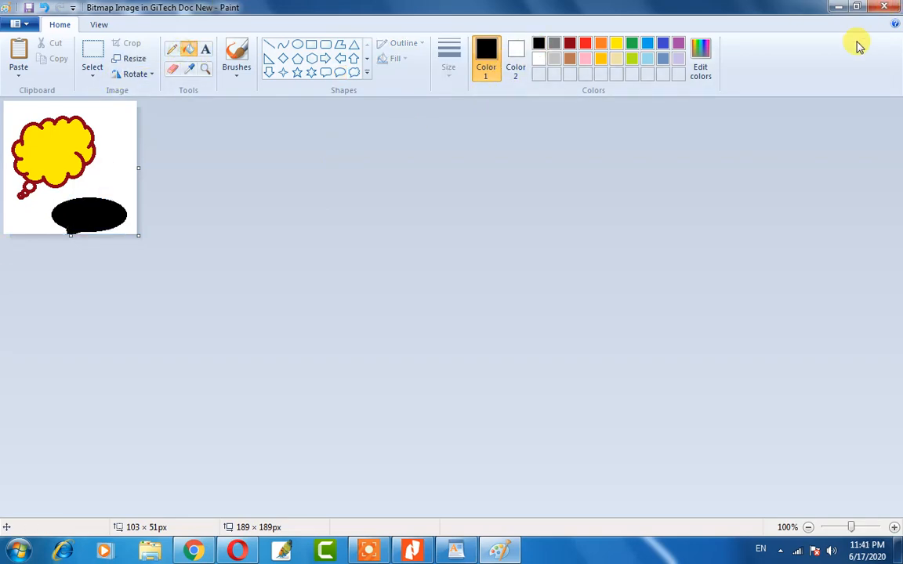
left_click(886, 9)
left_click(208, 403)
left_click_drag(308, 483, 238, 383)
Review the inserted pass photo and yellow thought-cloud drawing by scrolling through the document.
left_click(355, 379)
scroll(342, 364, "up", 3)
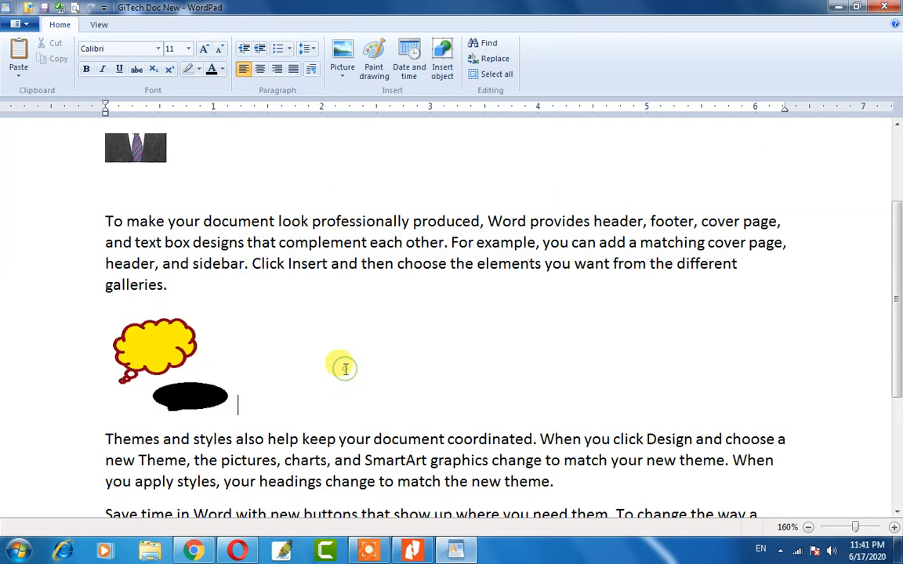
left_click(144, 261)
scroll(225, 300, "down", 3)
left_click(154, 307)
scroll(177, 339, "up", 1)
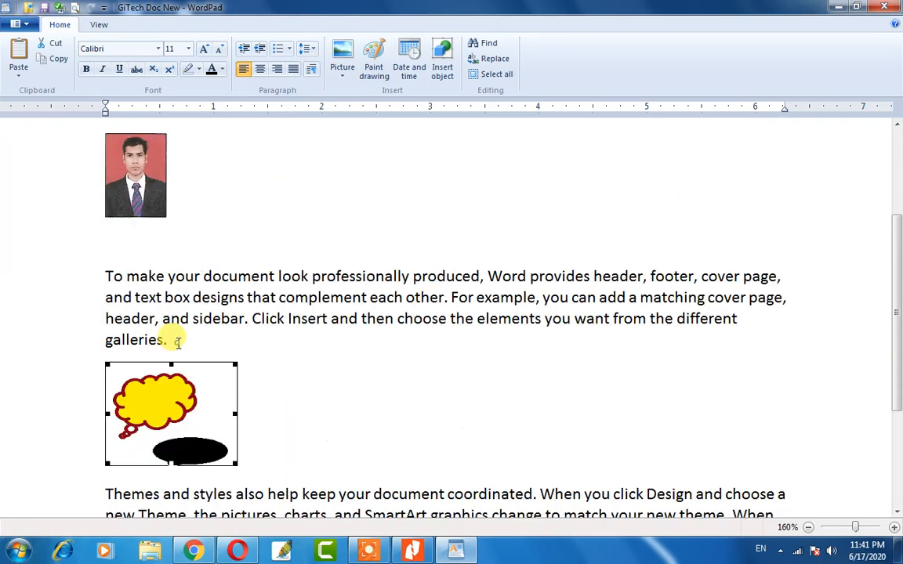
scroll(236, 362, "down", 2)
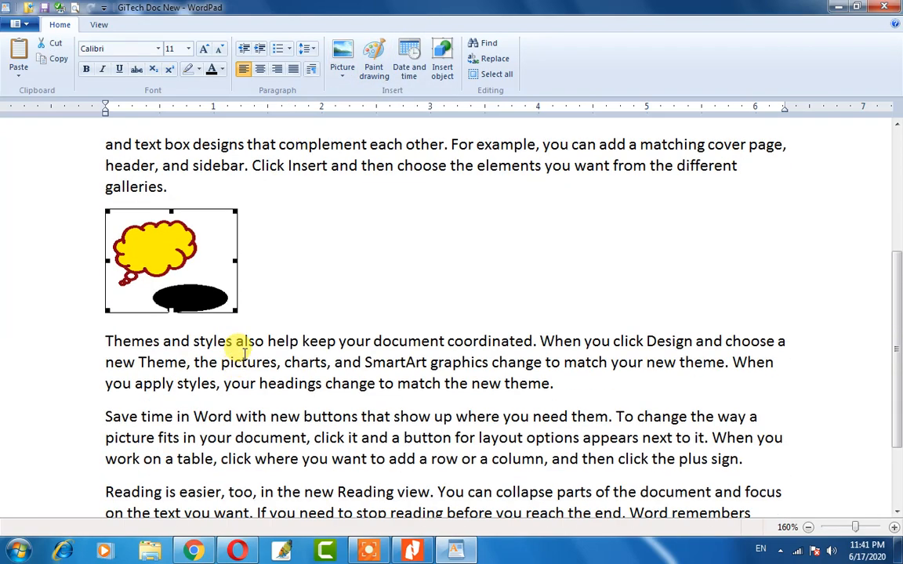
scroll(245, 353, "up", 3)
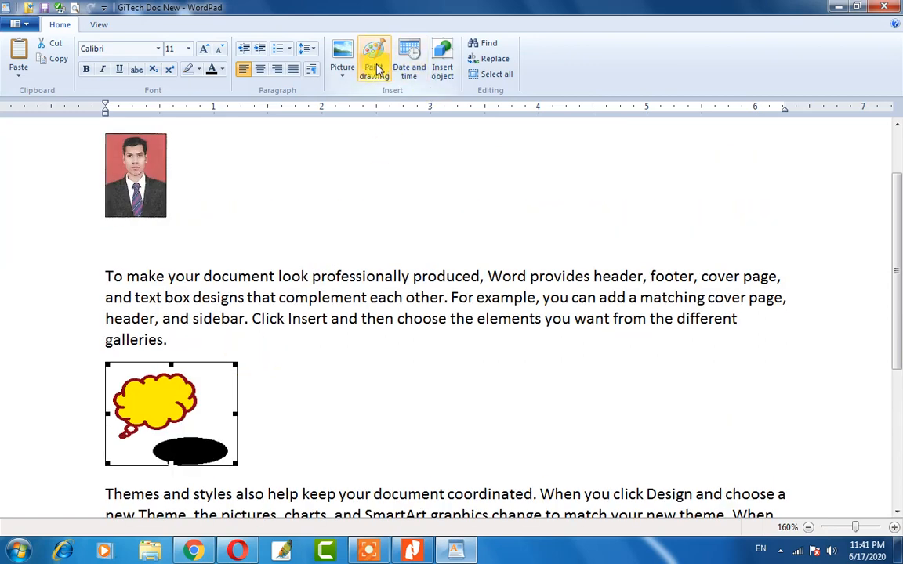
scroll(192, 399, "down", 2)
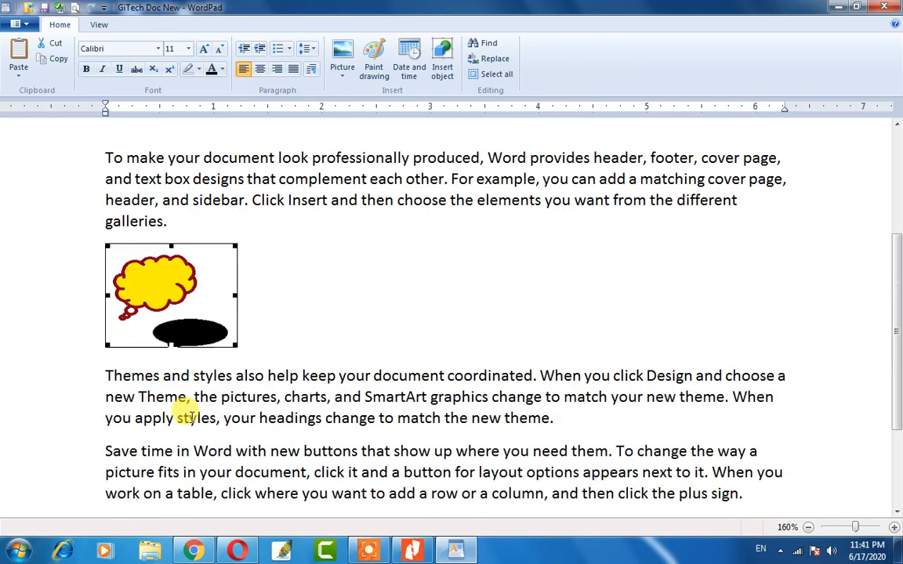
scroll(188, 416, "down", 1)
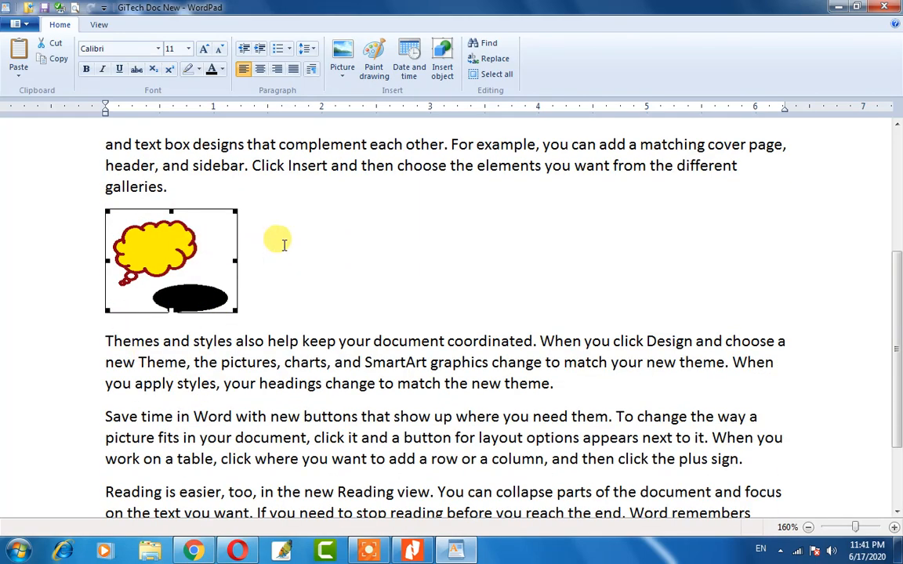
scroll(278, 251, "up", 6)
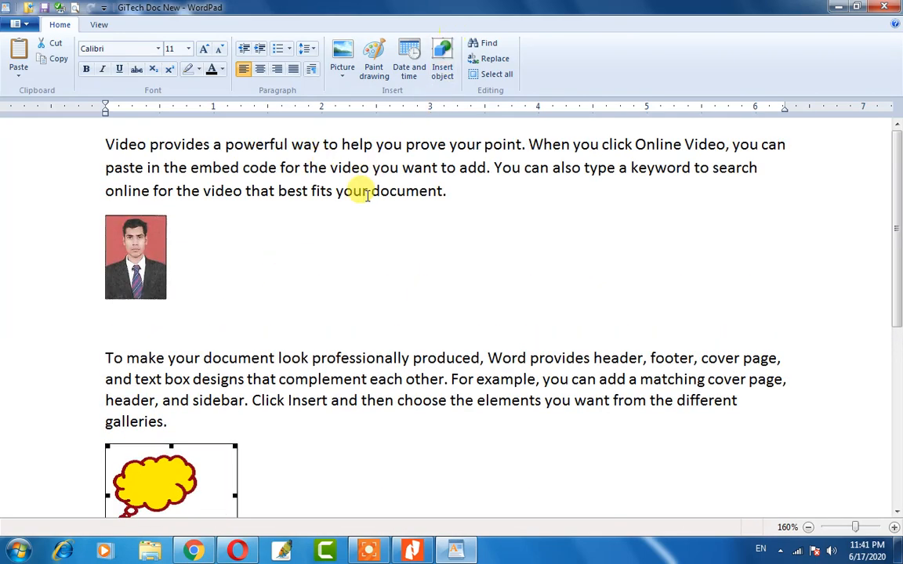
scroll(293, 260, "down", 1)
scroll(293, 260, "down", 9)
scroll(369, 314, "down", 1)
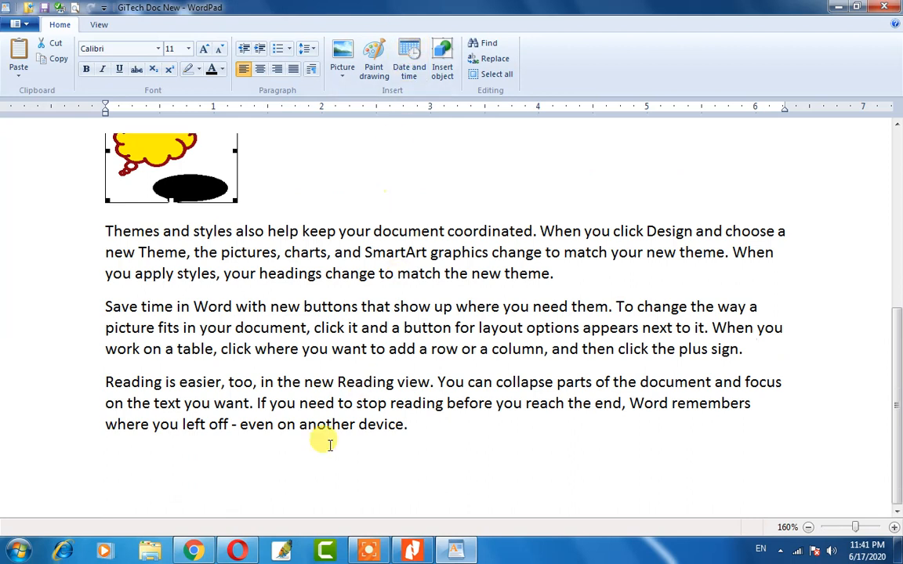
Put the cursor on the empty line after the final paragraph.
left_click(94, 470)
left_click(144, 484)
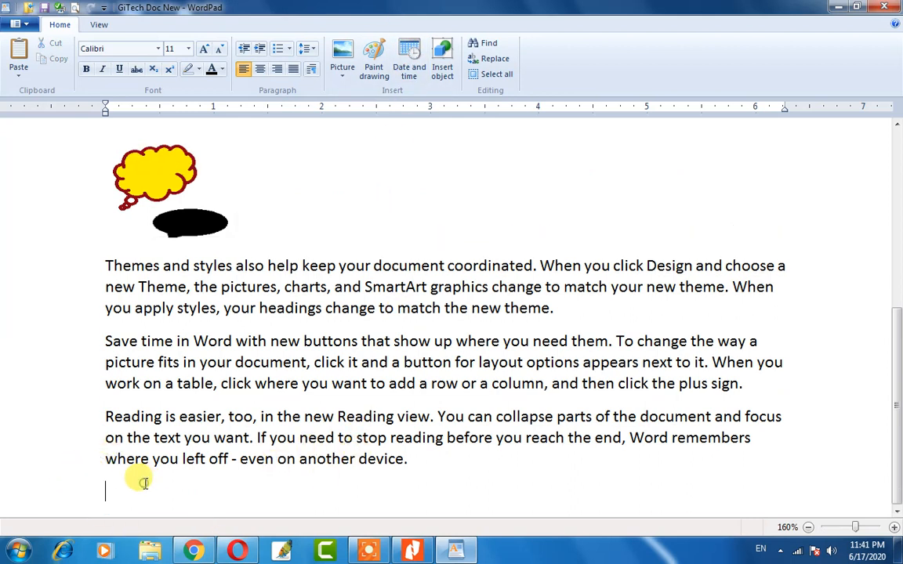
scroll(143, 481, "down", 1)
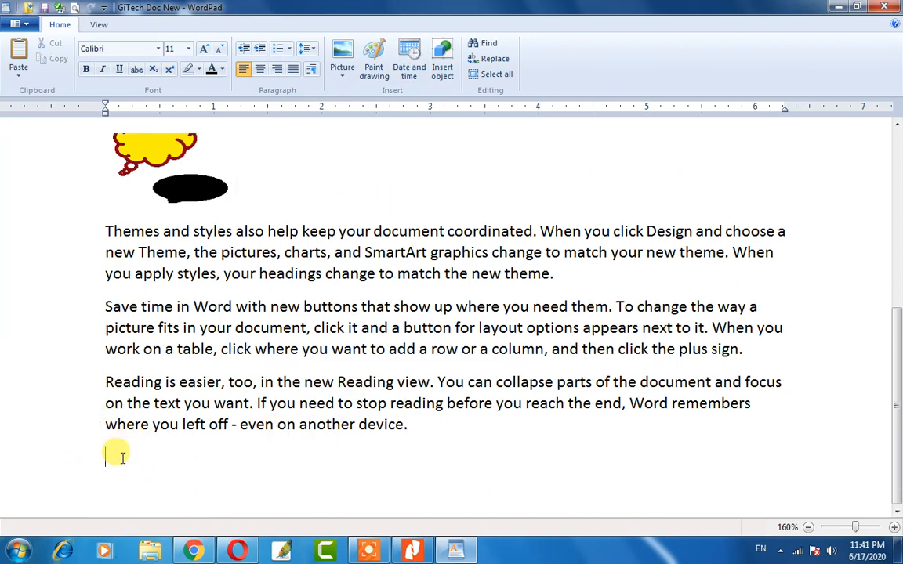
Insert today's date in 20/06/17 format below the last paragraph, then place the cursor after 'off'.
left_click(409, 67)
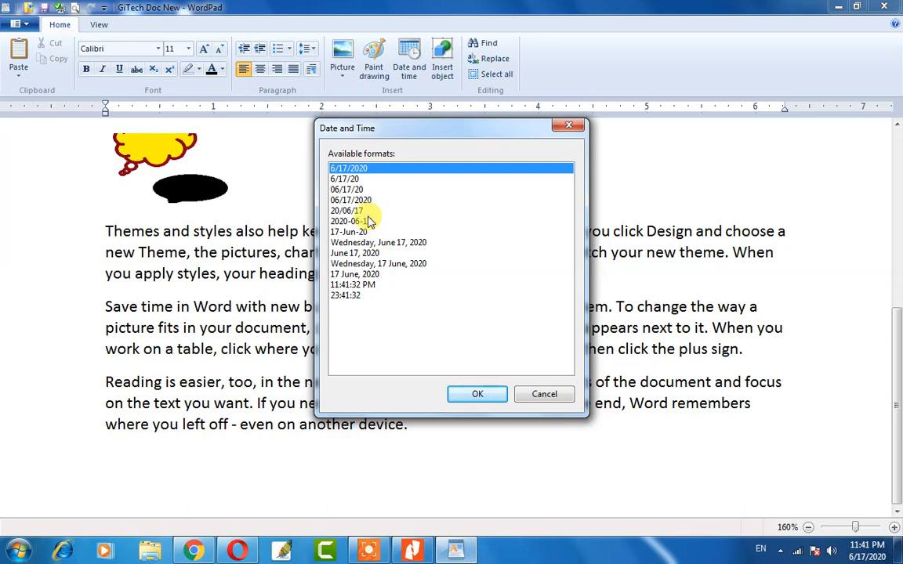
left_click(362, 211)
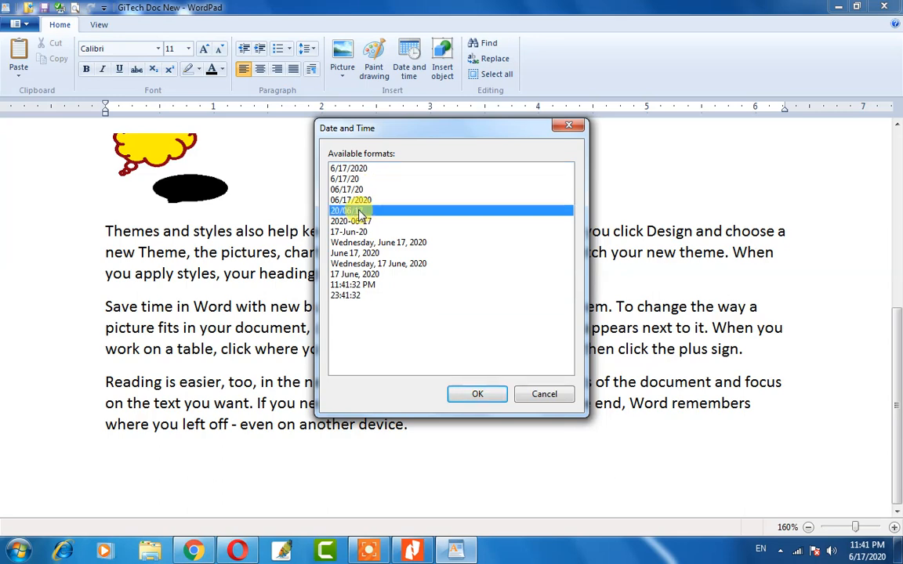
left_click(478, 394)
left_click_drag(177, 459, 112, 445)
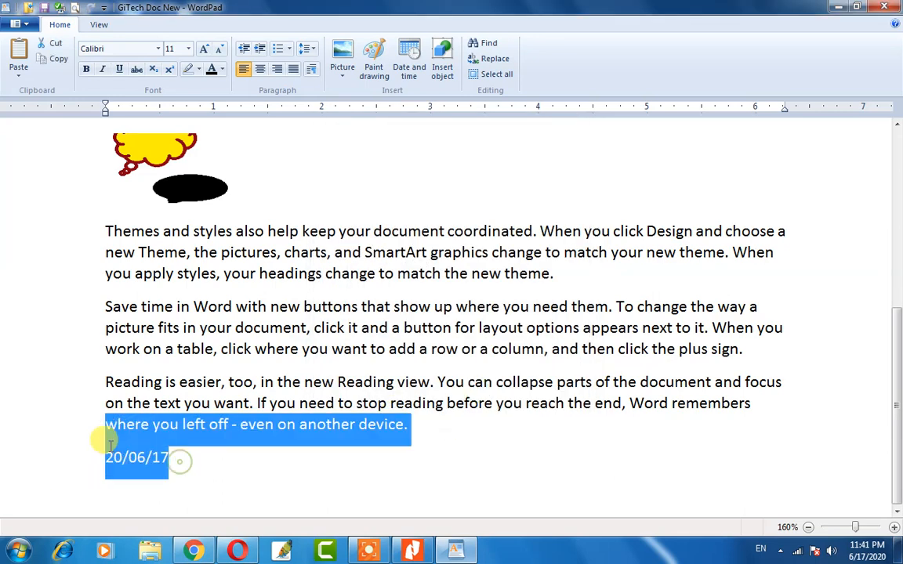
left_click(228, 435)
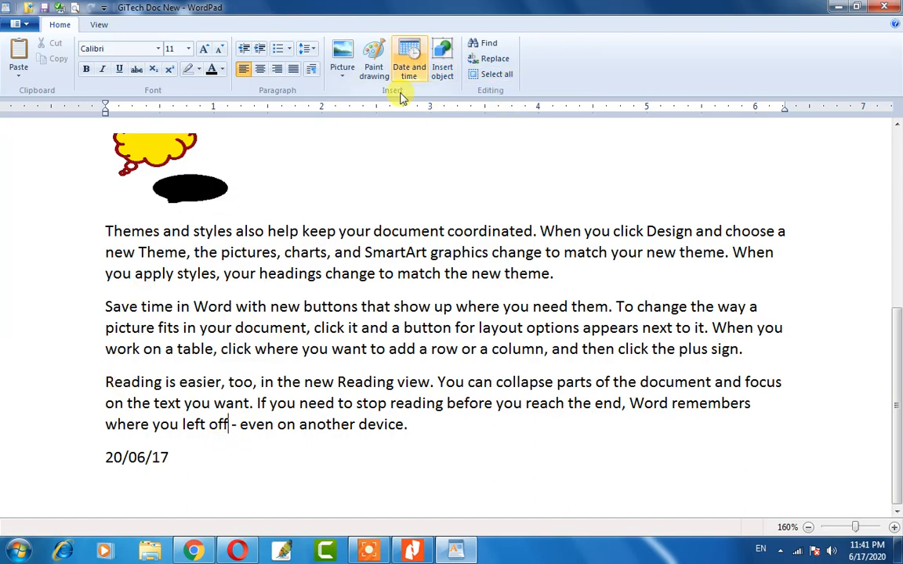
scroll(195, 361, "up", 5)
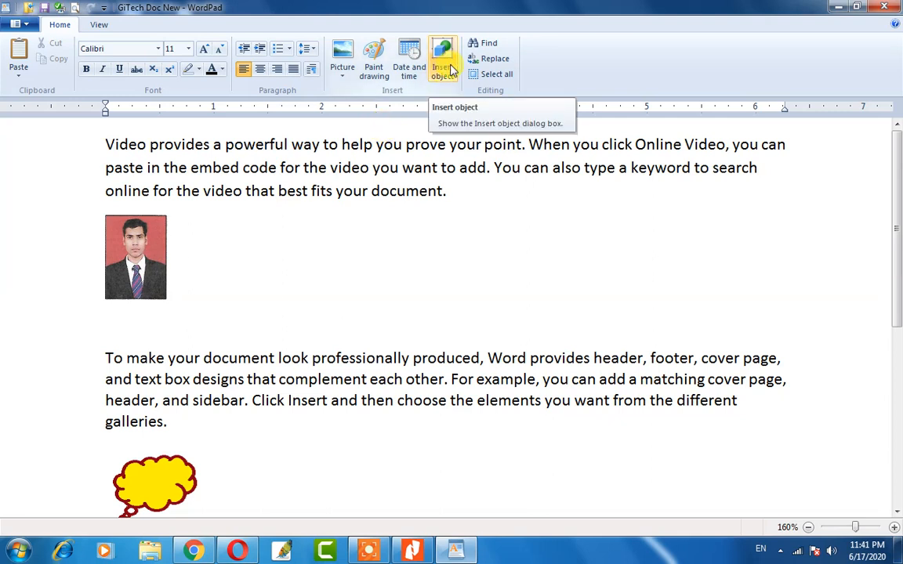
Embed a new Microsoft Excel Worksheet object from the Insert object list.
left_click(444, 67)
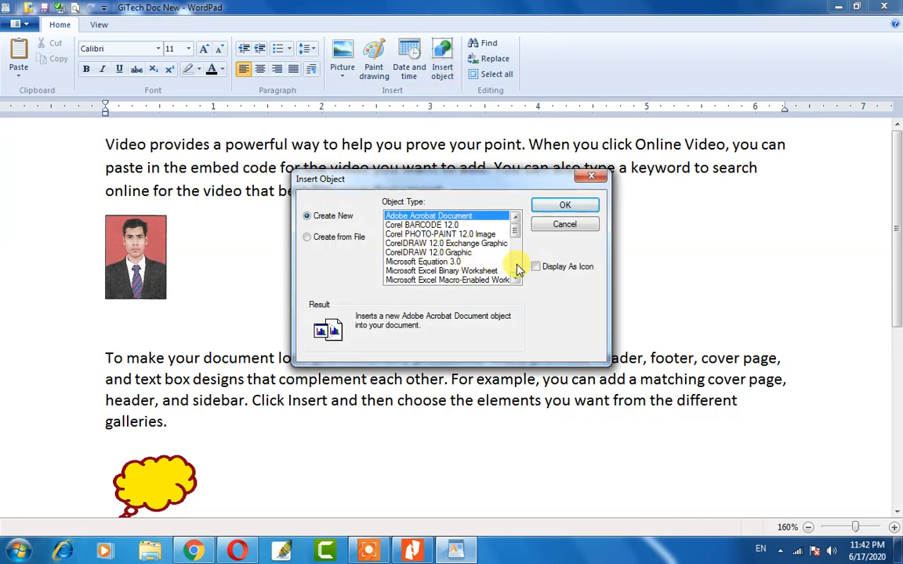
scroll(516, 271, "down", 3)
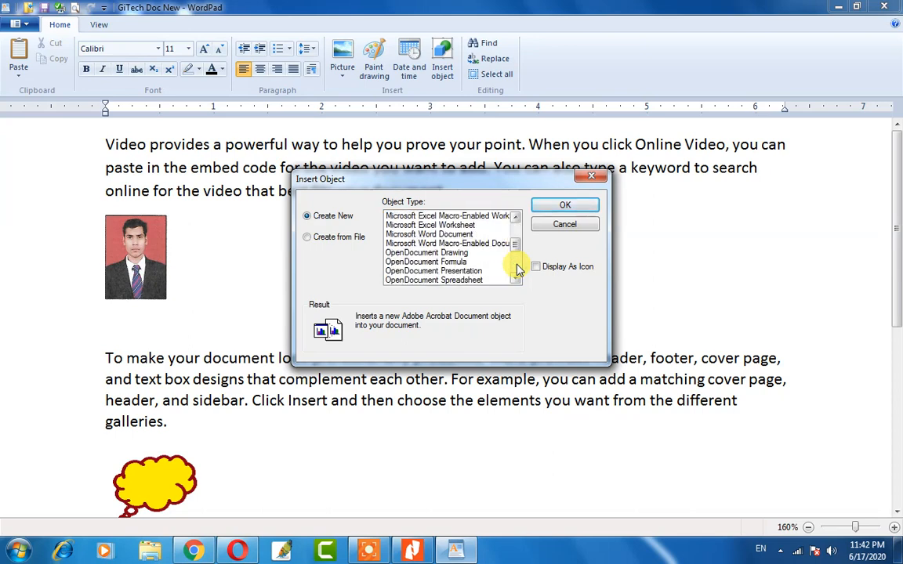
left_click(448, 226)
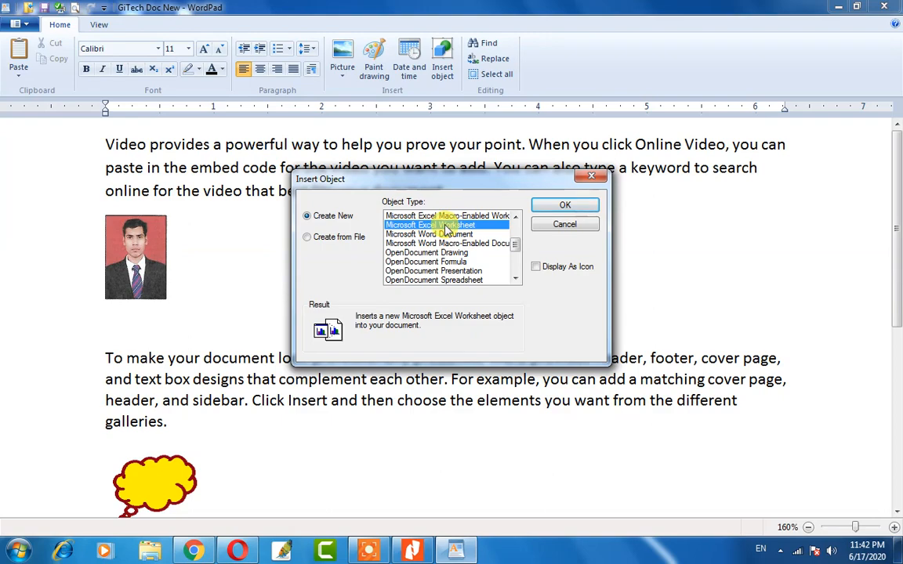
left_click(558, 205)
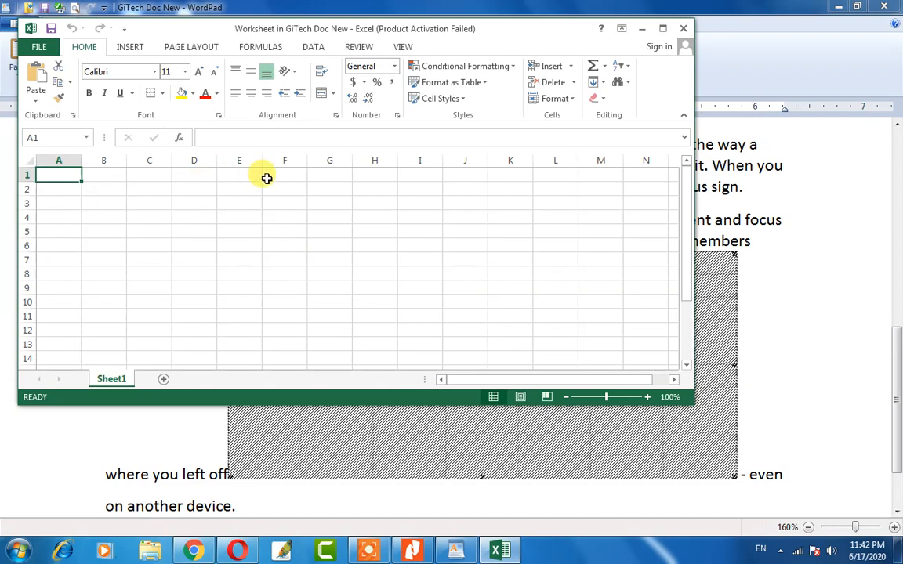
Make B1:D5 a table with Column1–Column3 headers, dismissing the activation warning, then select G7.
left_click(130, 46)
left_click(132, 109)
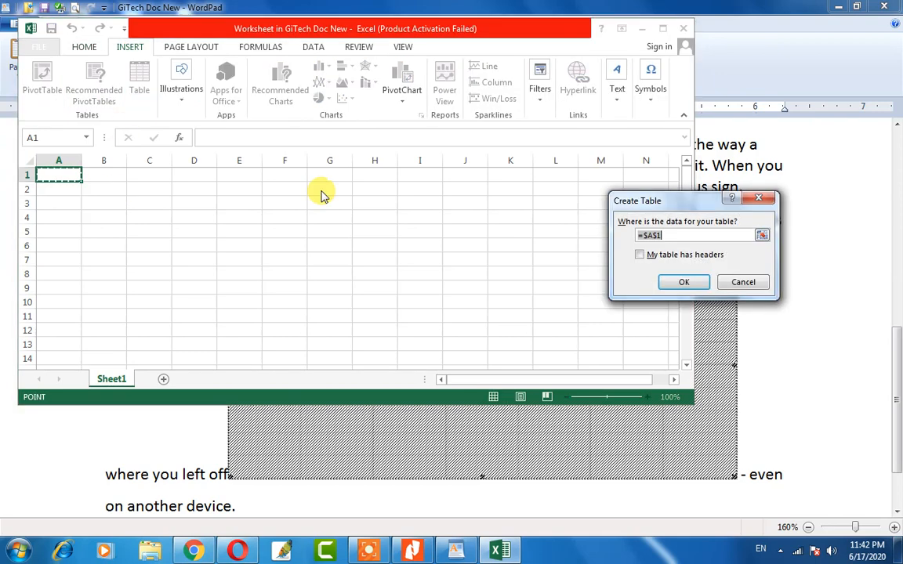
left_click(690, 280)
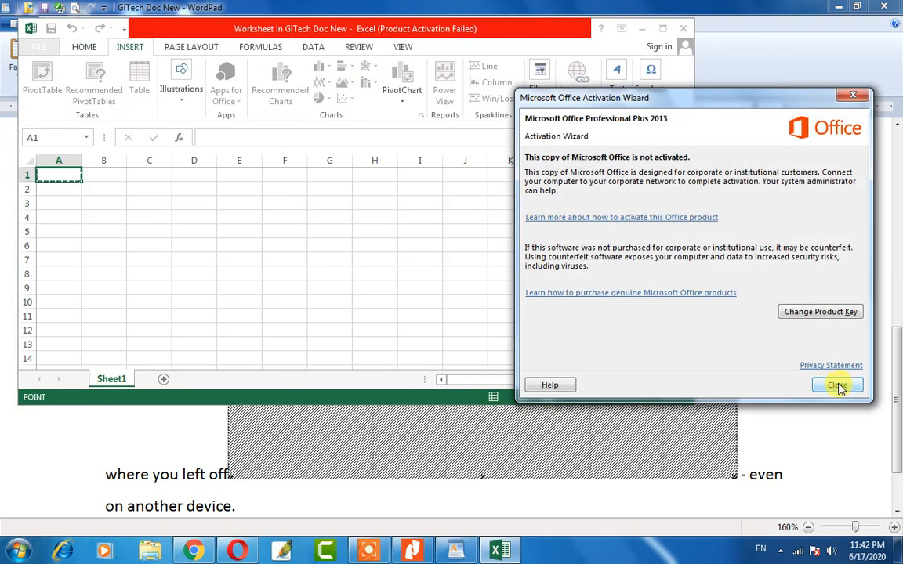
left_click(837, 384)
left_click_drag(89, 175, 196, 231)
left_click(681, 281)
left_click(338, 258)
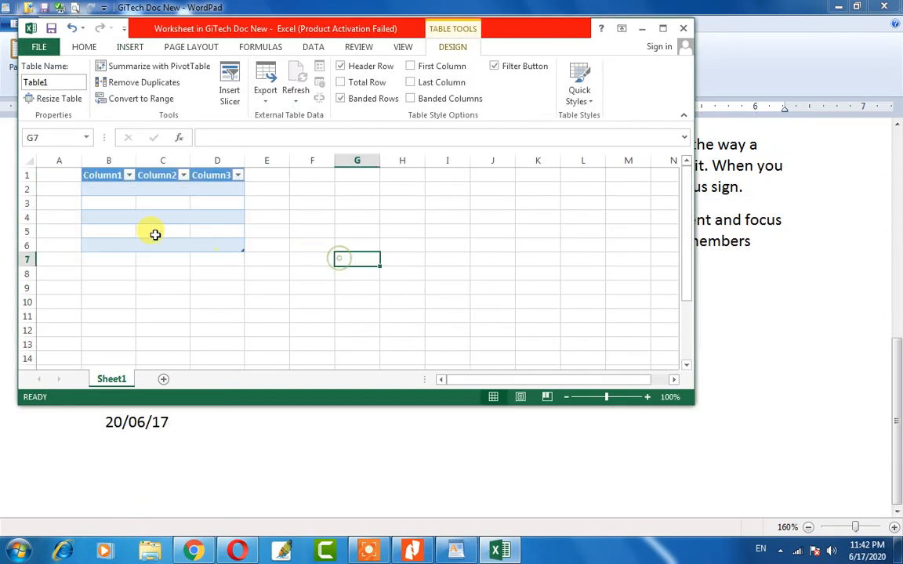
Close the worksheet, move the embedded table beside the 20/06/17 date, and shrink it.
left_click(685, 28)
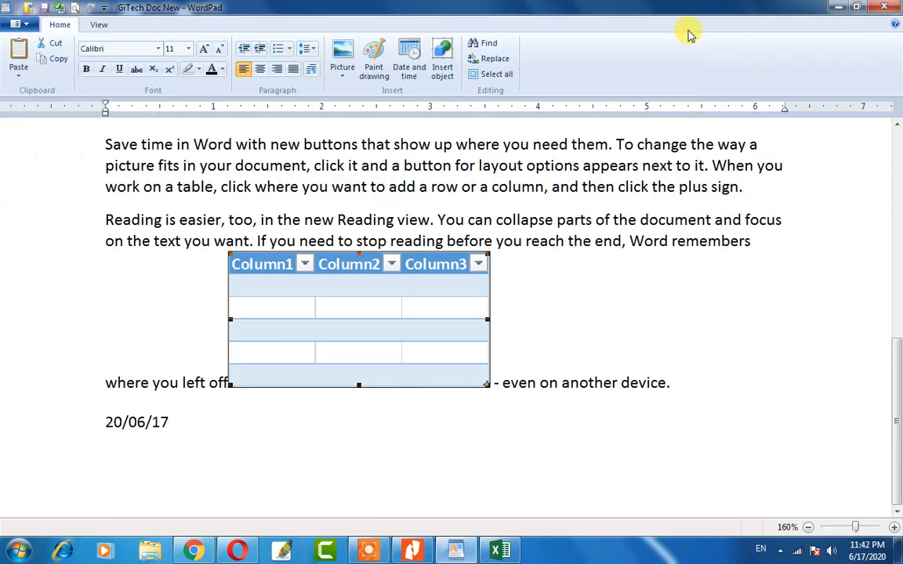
left_click_drag(419, 339, 413, 423)
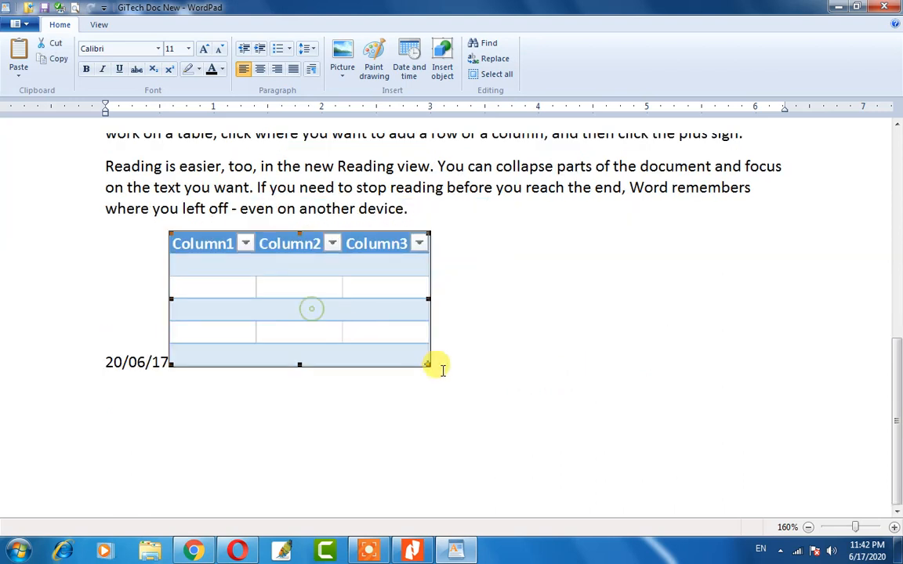
left_click_drag(423, 362, 375, 310)
Add a blank line above the 20/06/17 date.
left_click(141, 282)
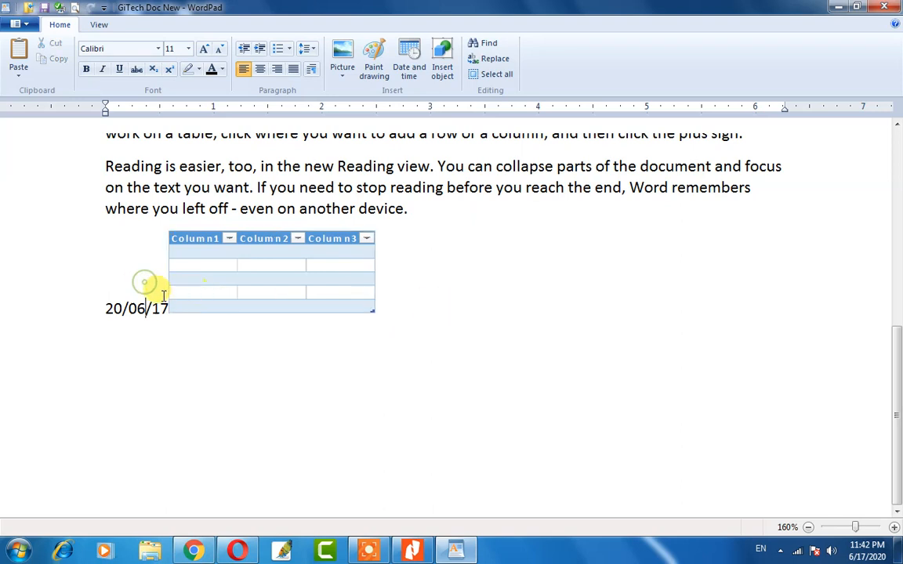
left_click(105, 308)
key("Return")
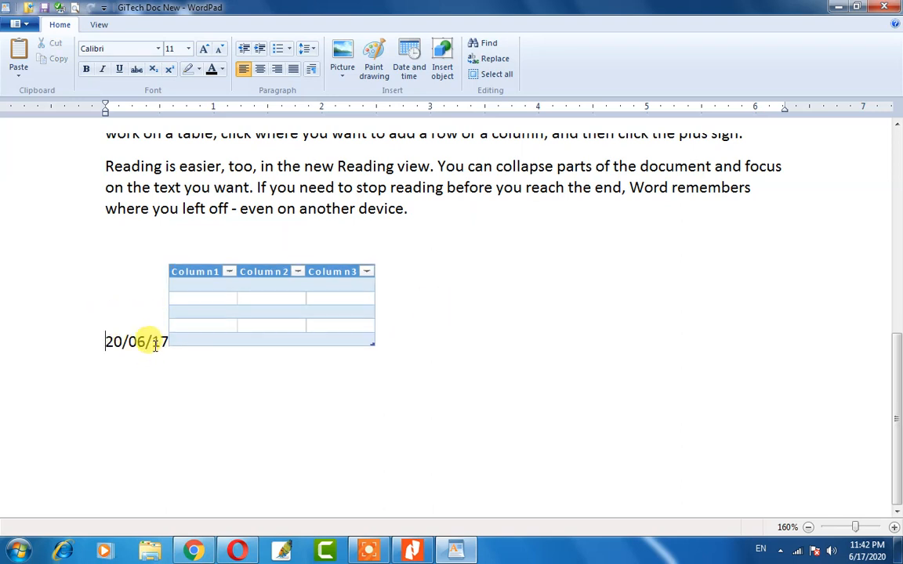
left_click(239, 296)
left_click(430, 302)
scroll(392, 297, "up", 10)
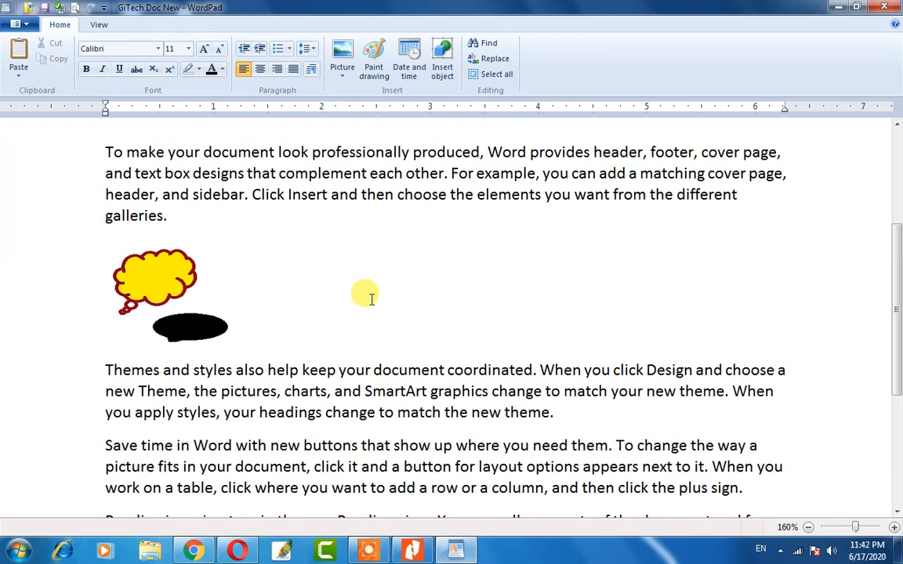
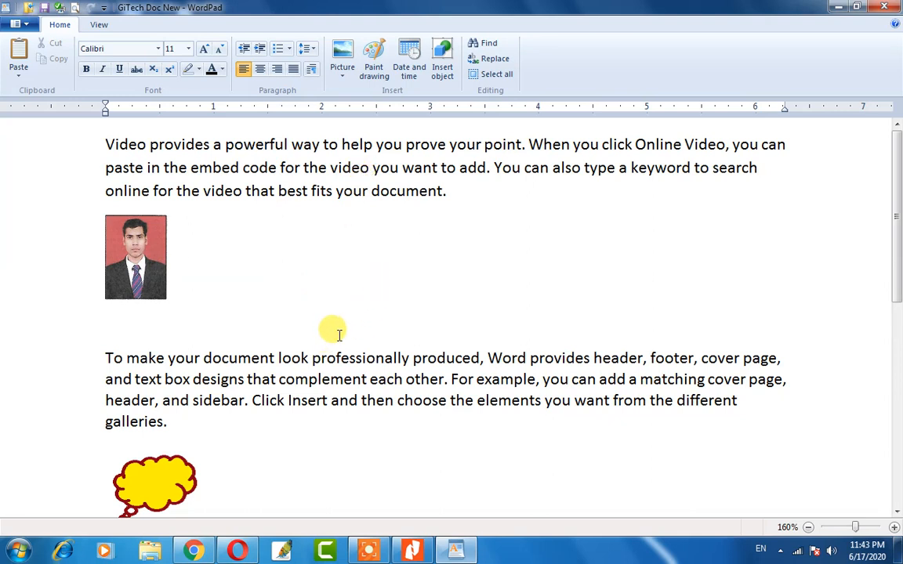
Select the whole document twice, clearing the selection each time.
left_click(491, 74)
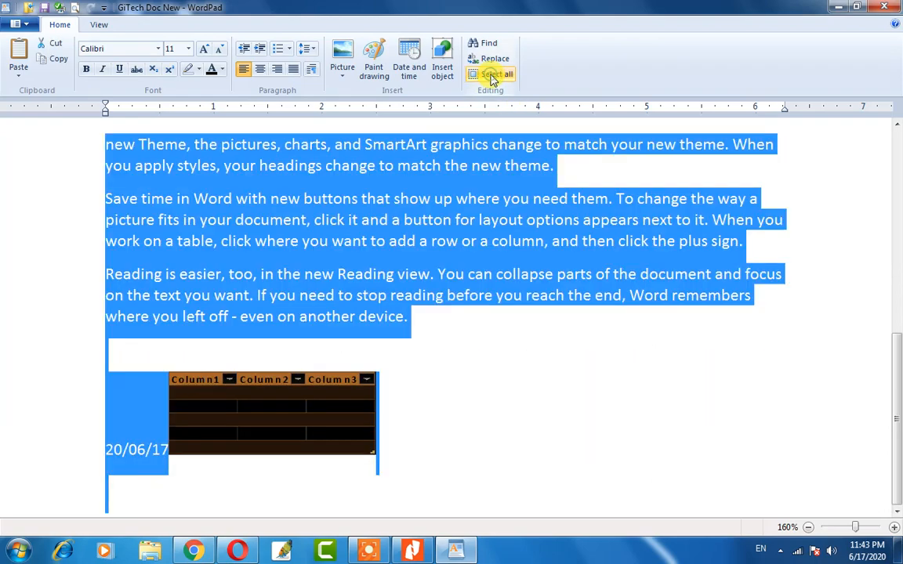
scroll(296, 333, "up", 7)
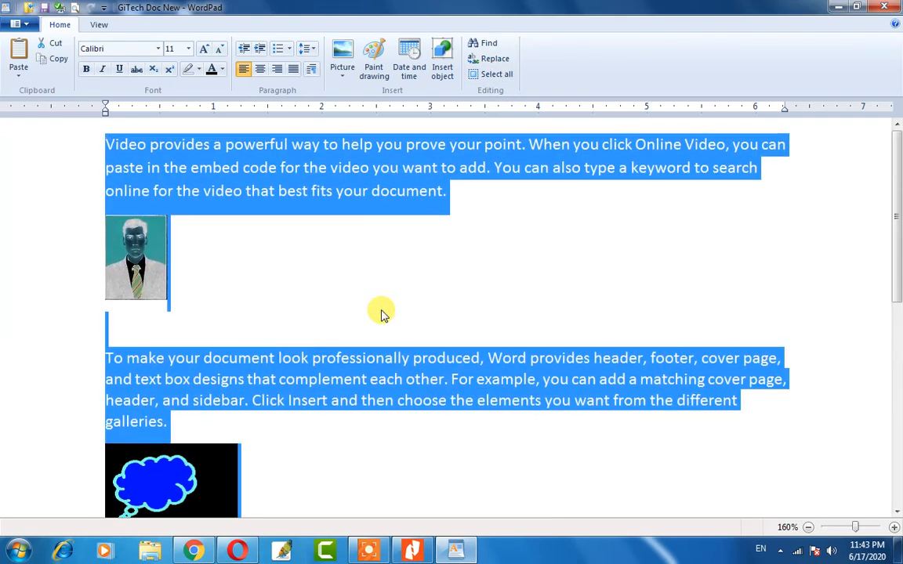
left_click(381, 310)
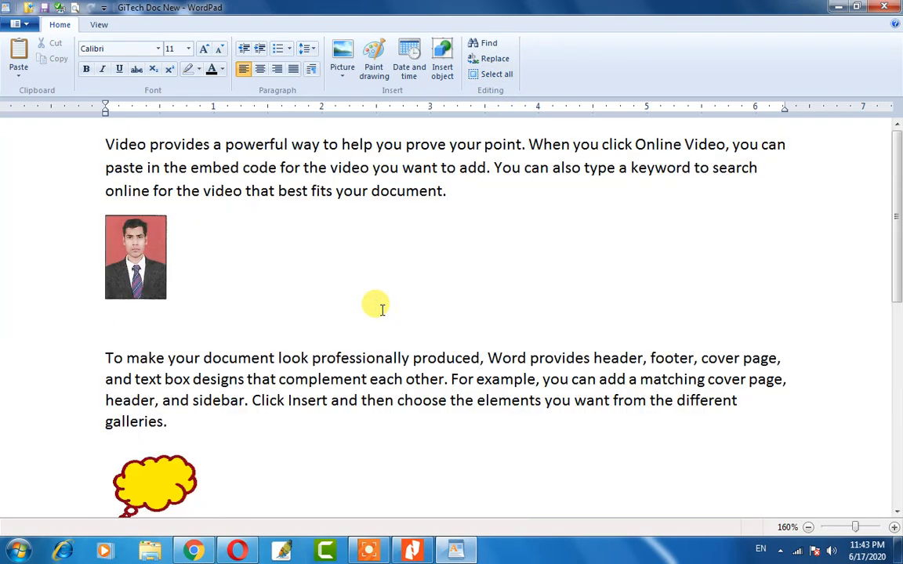
key("ctrl+a")
scroll(382, 310, "up", 7)
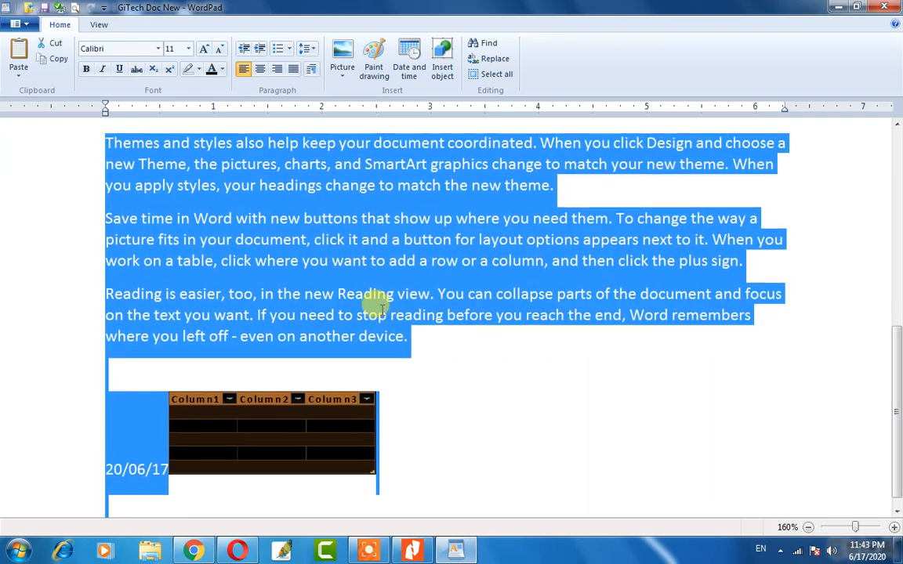
scroll(380, 304, "down", 5)
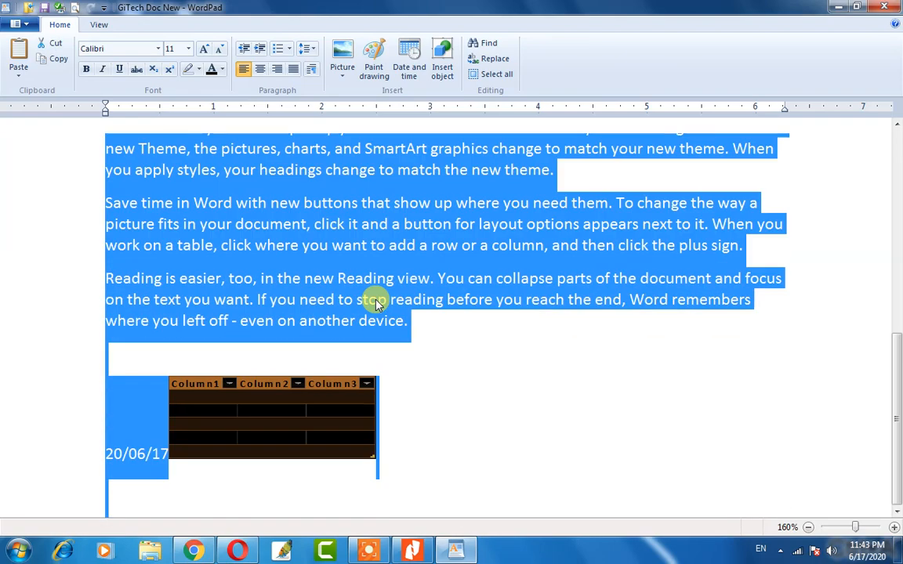
scroll(376, 302, "up", 5)
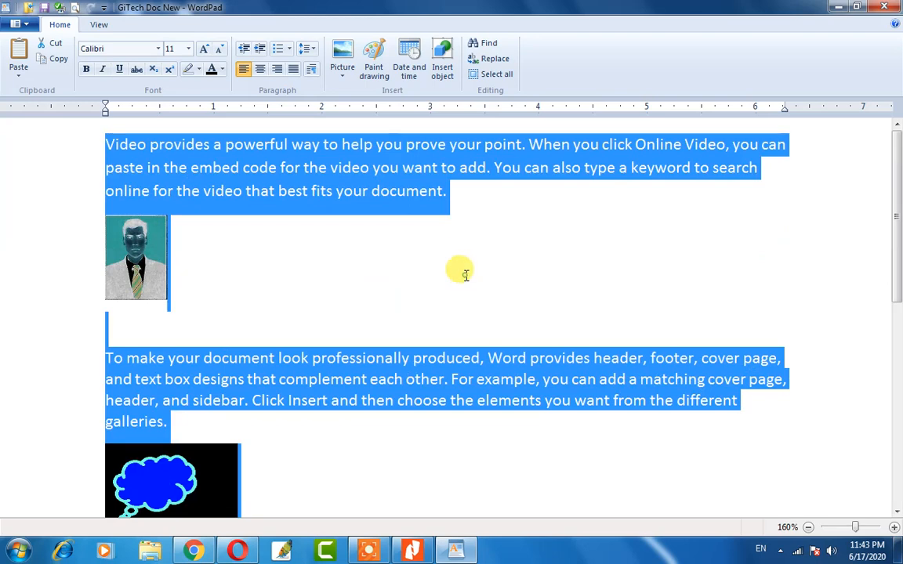
left_click(417, 247)
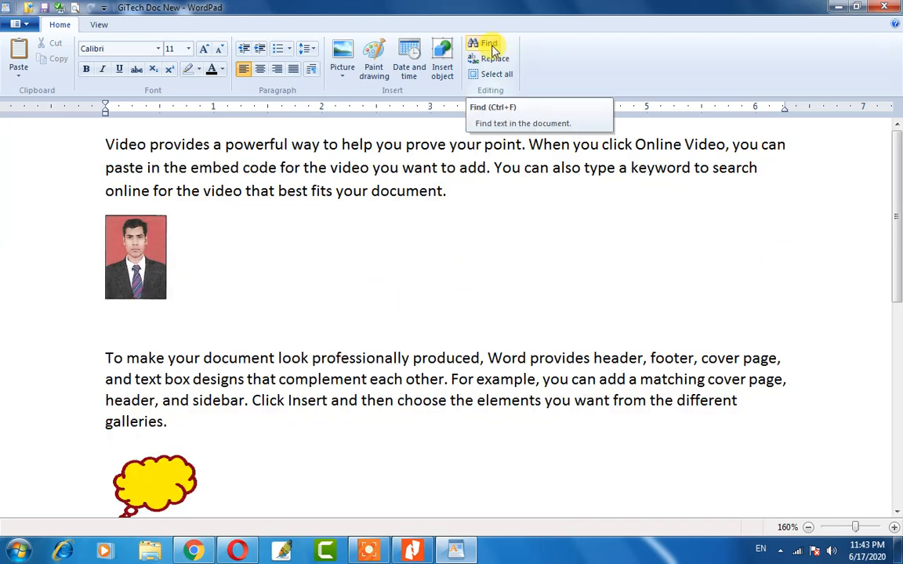
Scroll the document, then select and deselect the word 'you' after Online Video.
scroll(433, 270, "down", 10)
scroll(431, 281, "up", 10)
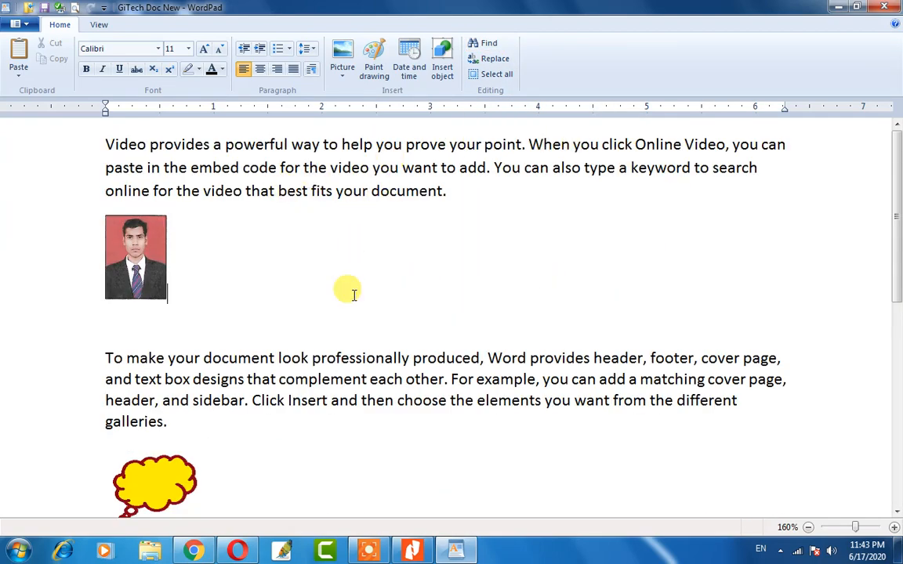
scroll(448, 280, "down", 10)
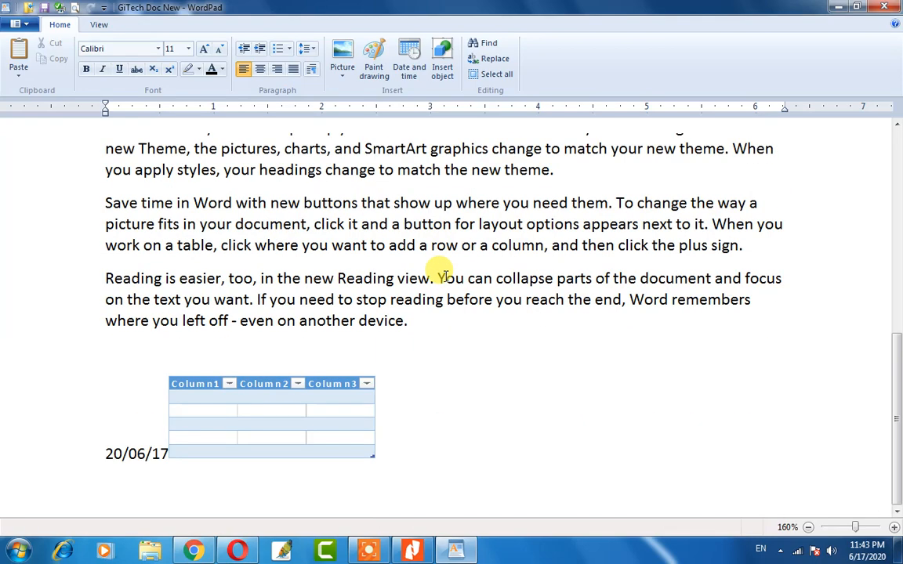
scroll(423, 316, "up", 6)
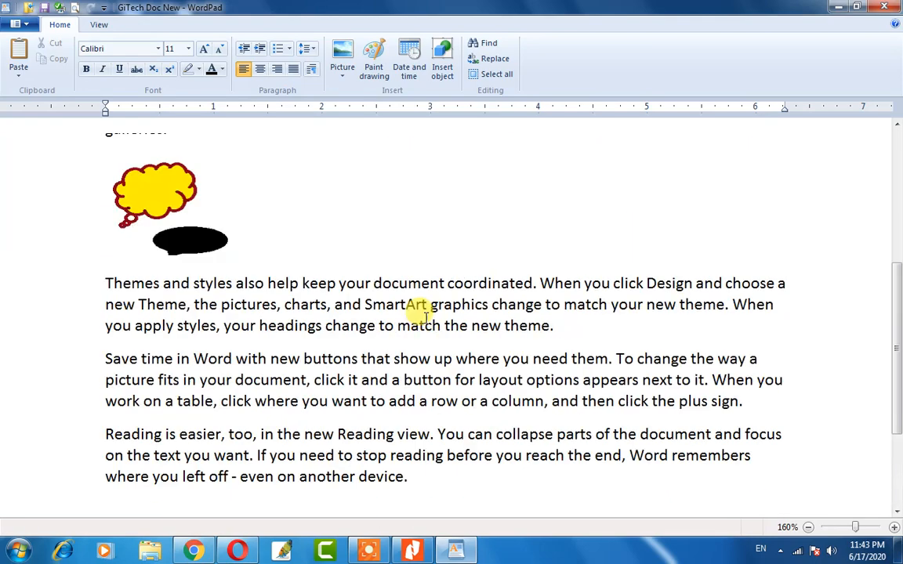
scroll(423, 318, "down", 6)
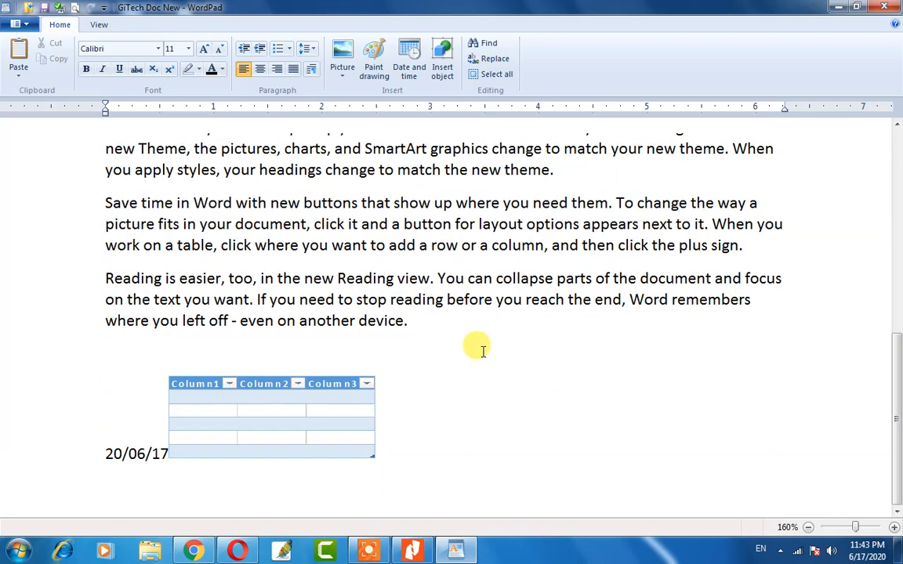
scroll(290, 221, "up", 5)
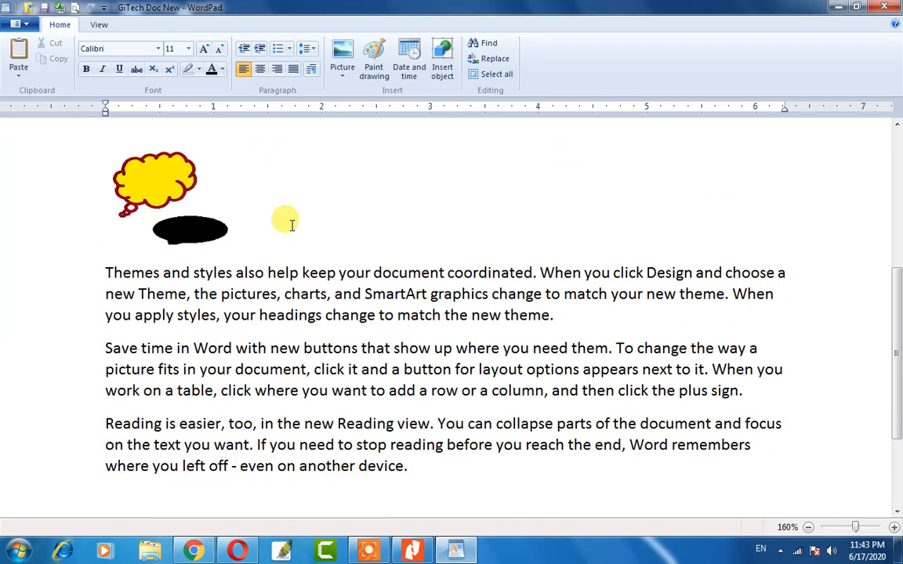
scroll(191, 192, "up", 4)
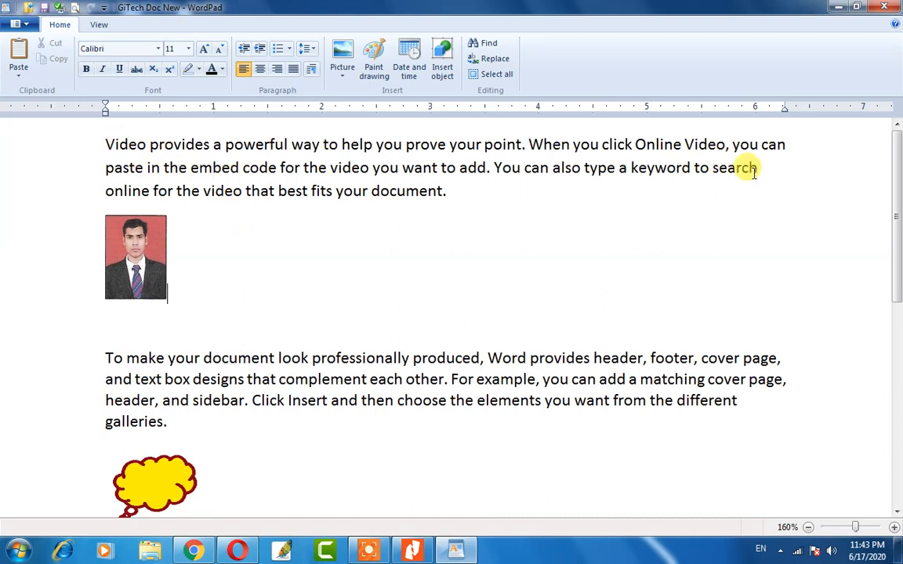
double_click(744, 145)
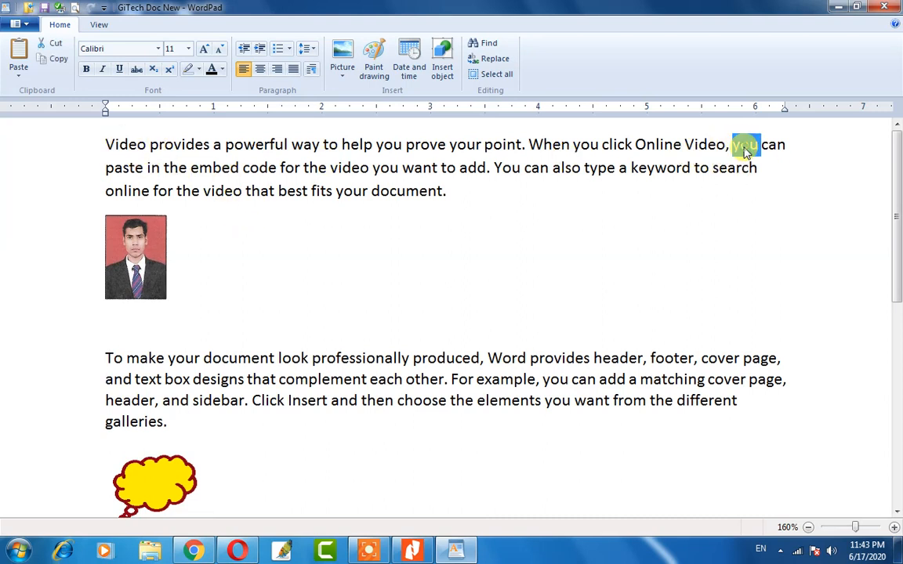
left_click(595, 189)
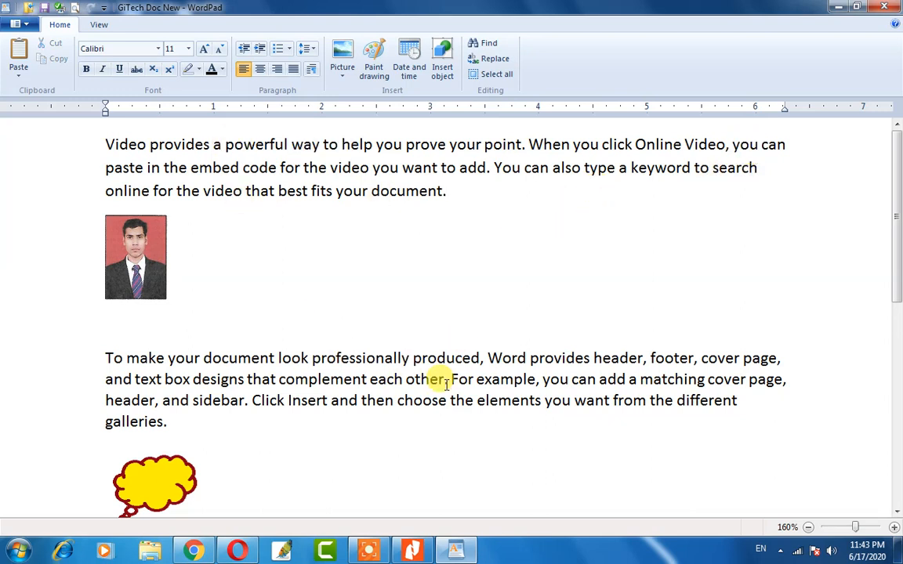
Search for 'you' and cycle through every match until the 'You' before 'can also type'.
left_click(487, 43)
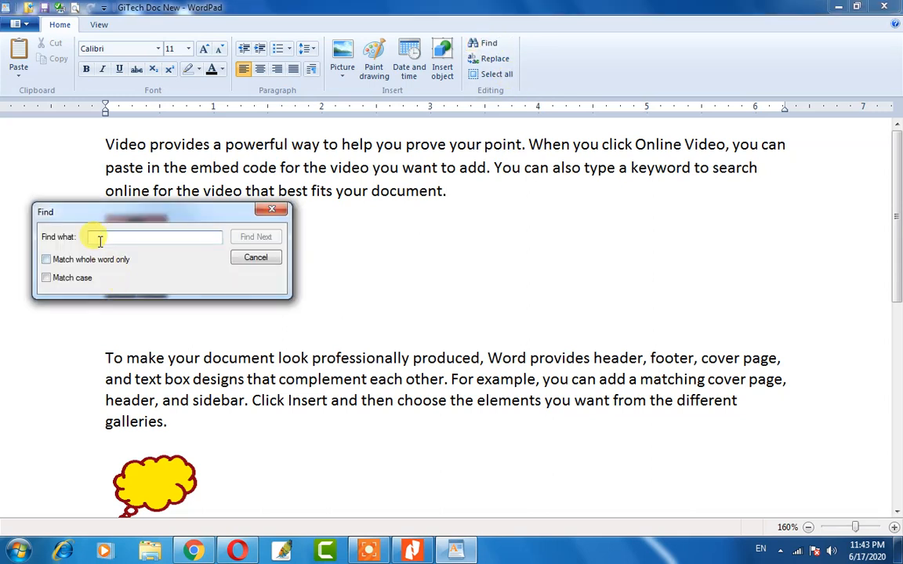
type("you")
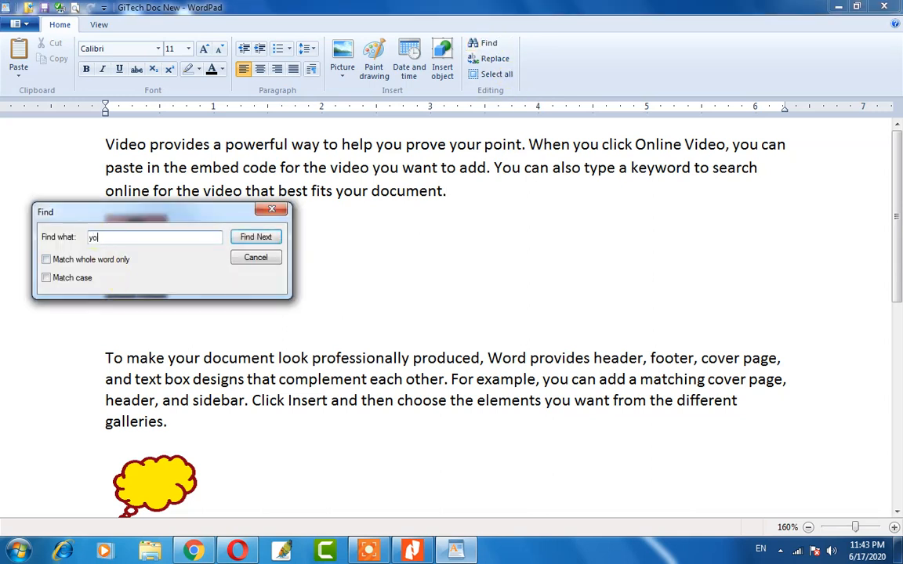
left_click(252, 239)
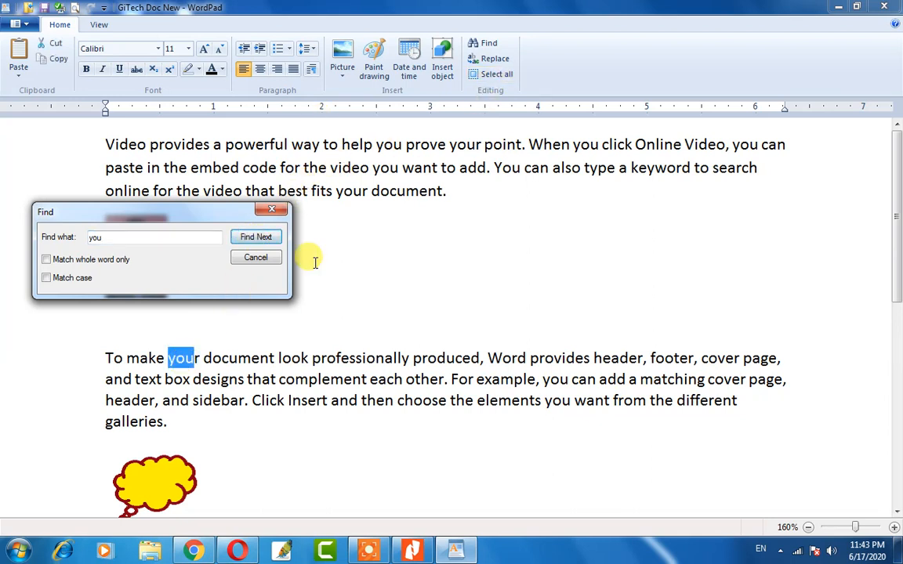
left_click(265, 238)
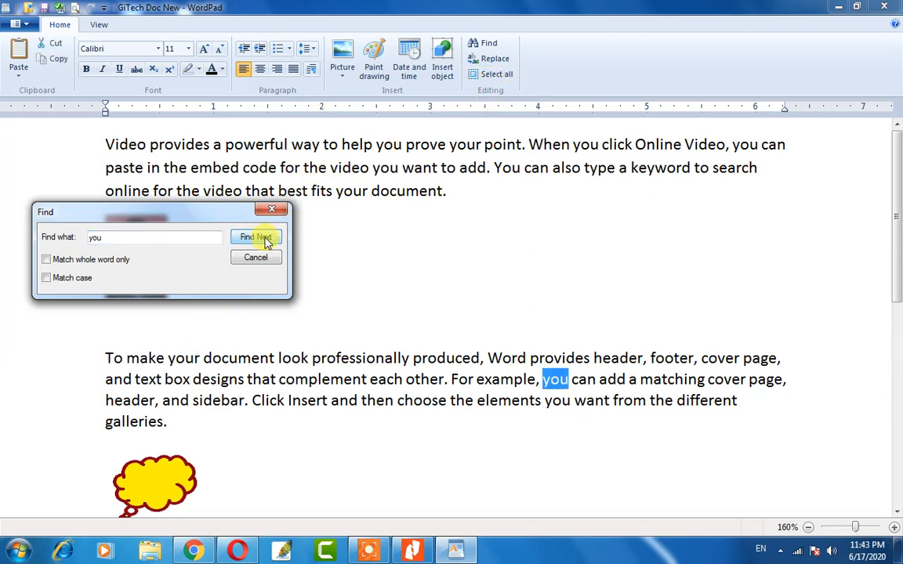
left_click(266, 238)
left_click(266, 238)
left_click(265, 238)
left_click(266, 238)
left_click(265, 238)
left_click(266, 239)
left_click(266, 238)
left_click(266, 239)
left_click(265, 238)
left_click(265, 238)
left_click(265, 238)
left_click(265, 238)
left_click(265, 238)
left_click(265, 238)
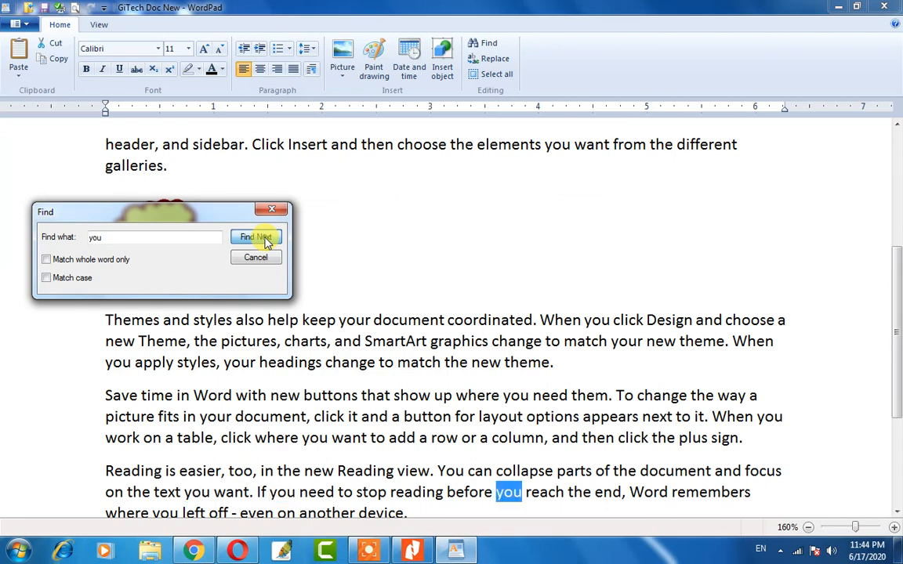
left_click(265, 238)
left_click(266, 238)
left_click(266, 238)
left_click(266, 238)
left_click(266, 238)
left_click(265, 238)
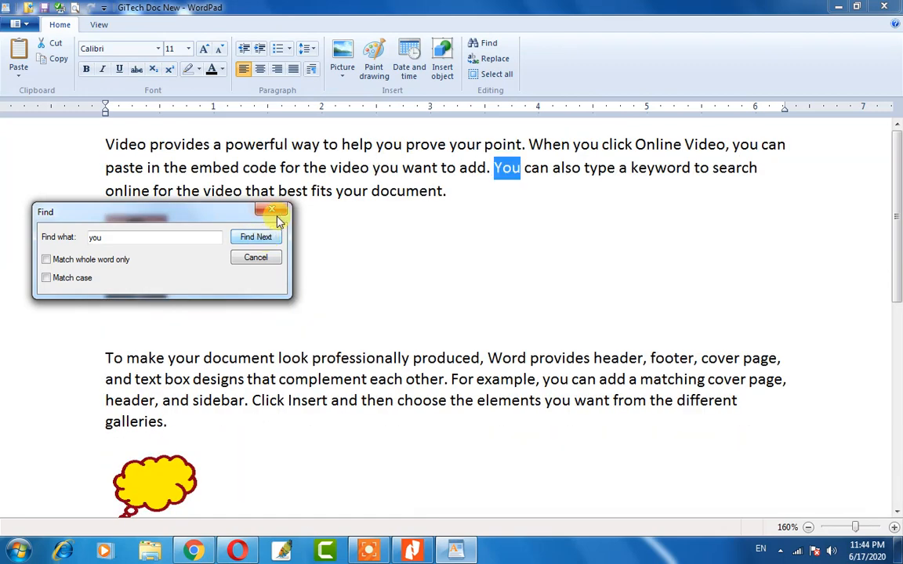
left_click(273, 213)
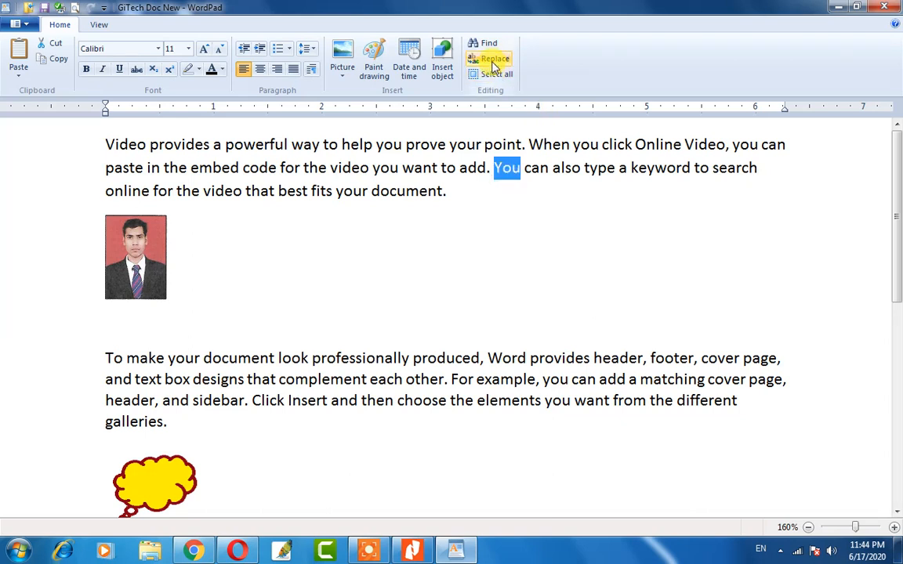
left_click(552, 150)
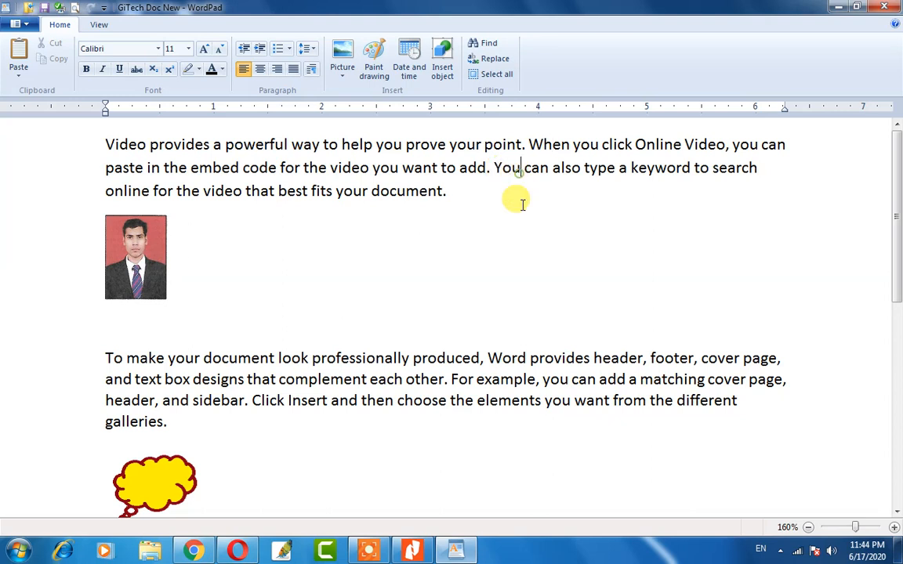
key("ctrl+Delete")
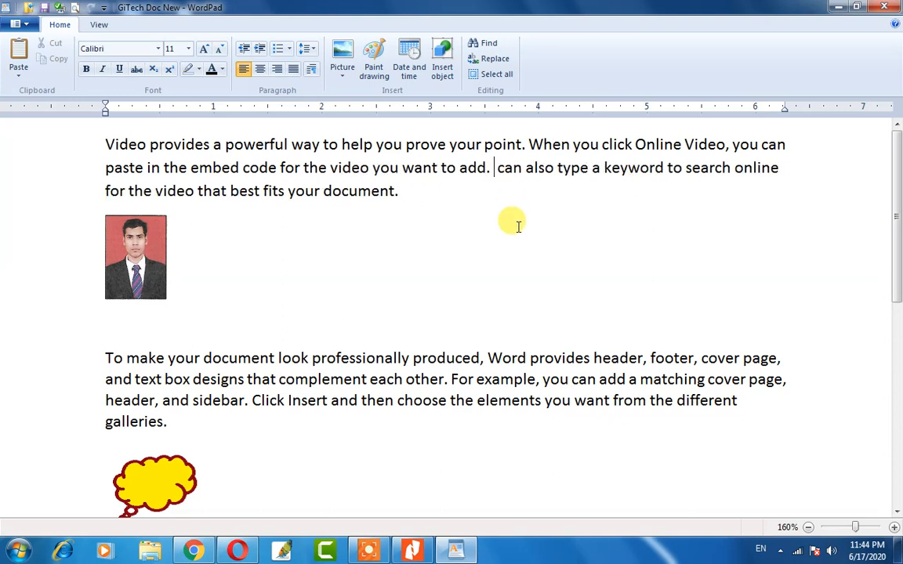
type("we")
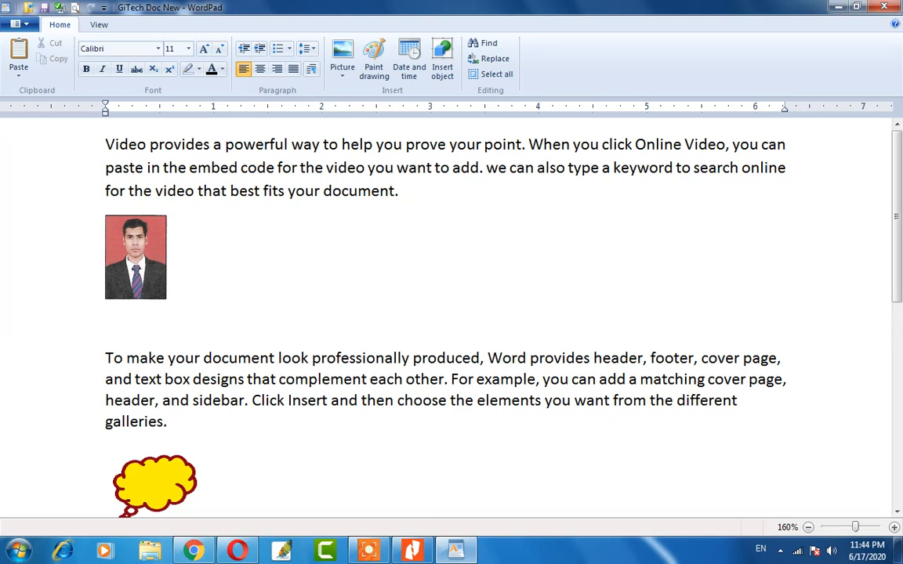
key("ctrl+z")
key("ctrl+z")
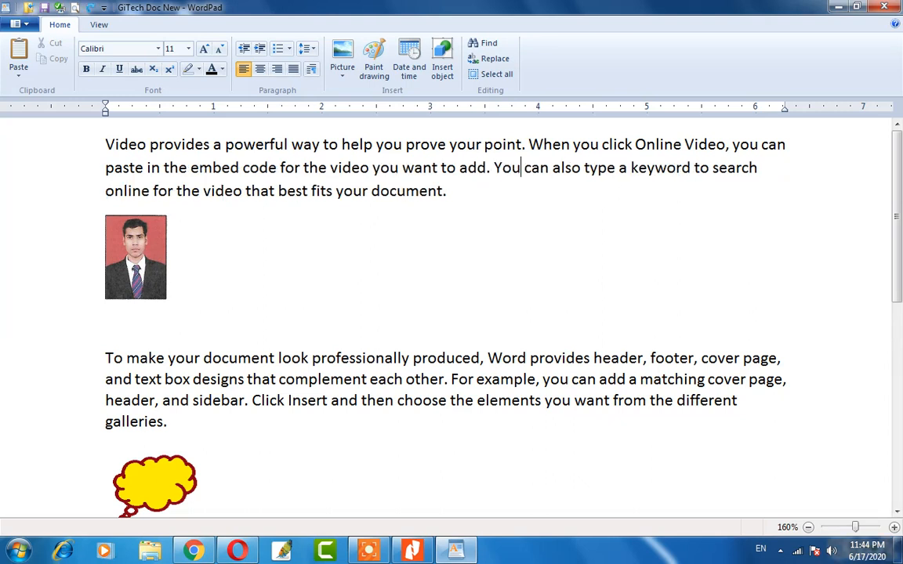
Use Replace All to change every 'You' to 'We' across the document.
left_click(493, 59)
key("BackSpace")
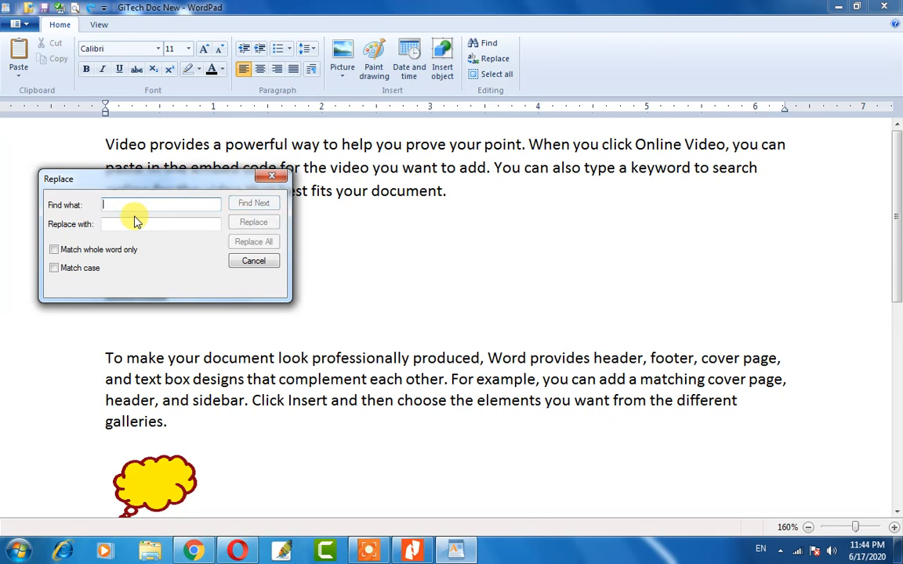
type("You")
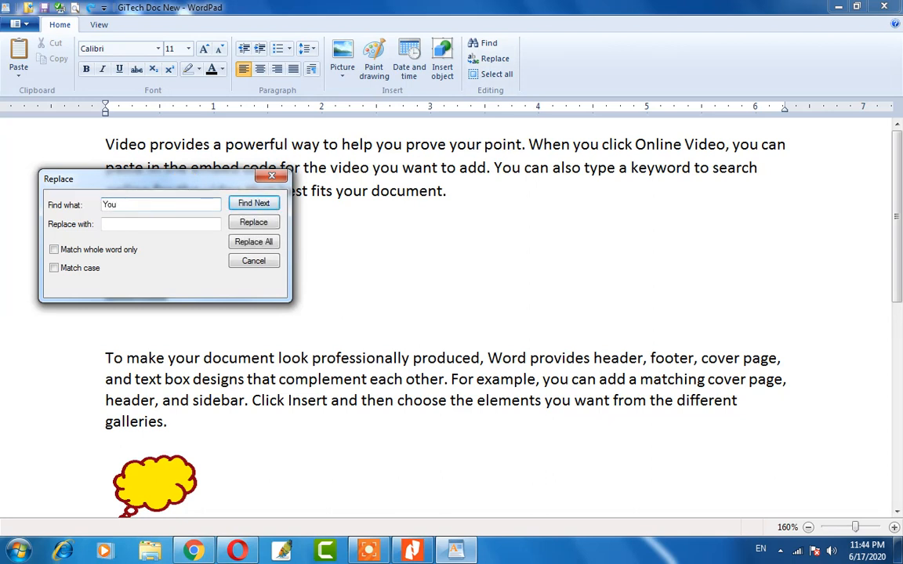
left_click(105, 224)
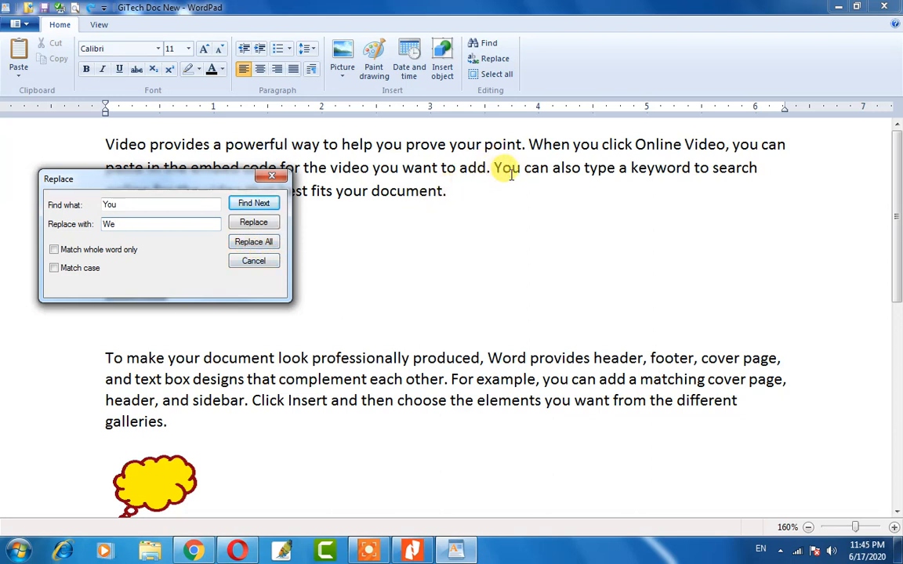
left_click(256, 249)
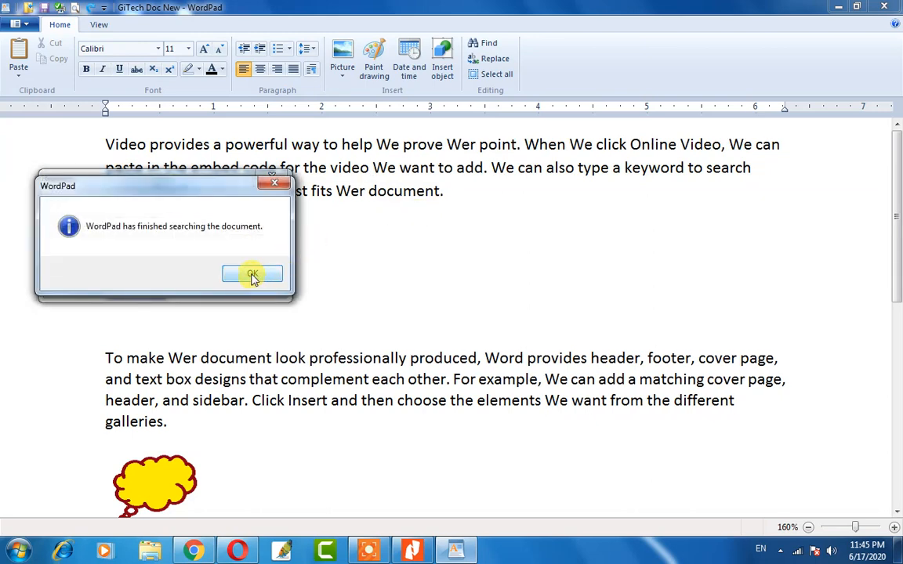
left_click(252, 275)
left_click(255, 262)
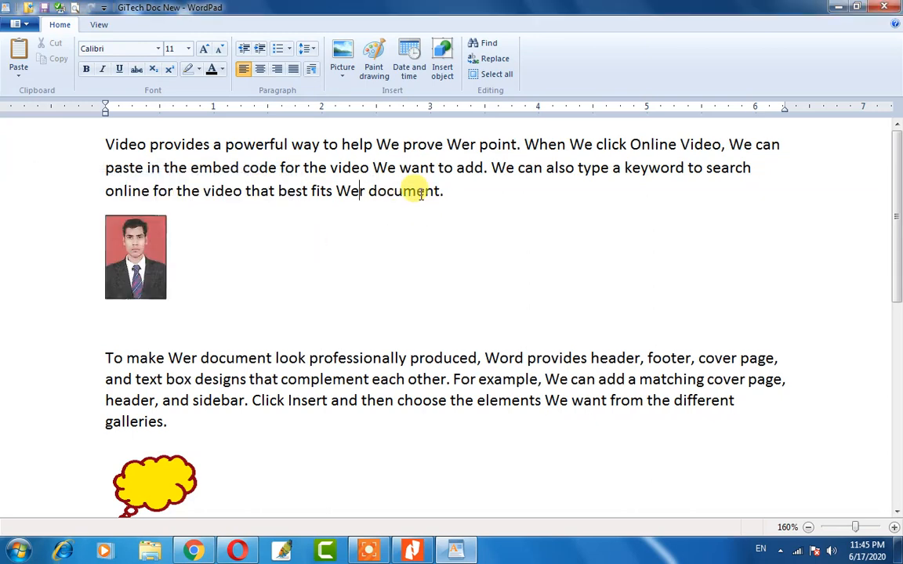
double_click(503, 169)
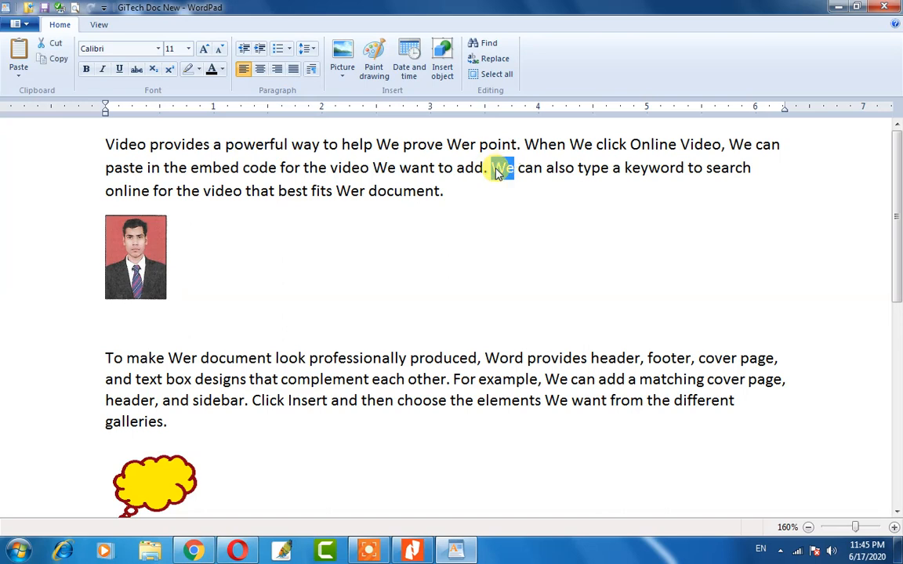
scroll(548, 351, "down", 3)
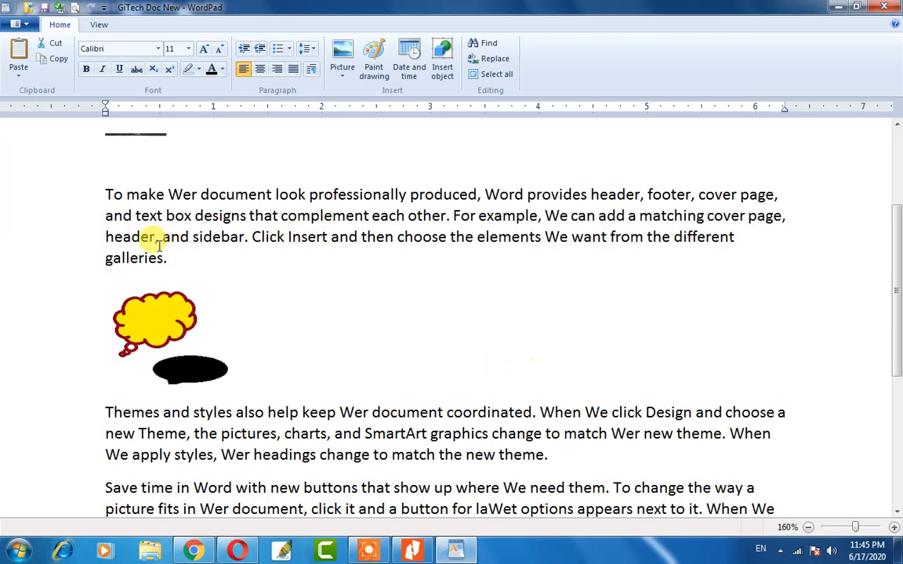
left_click(558, 216)
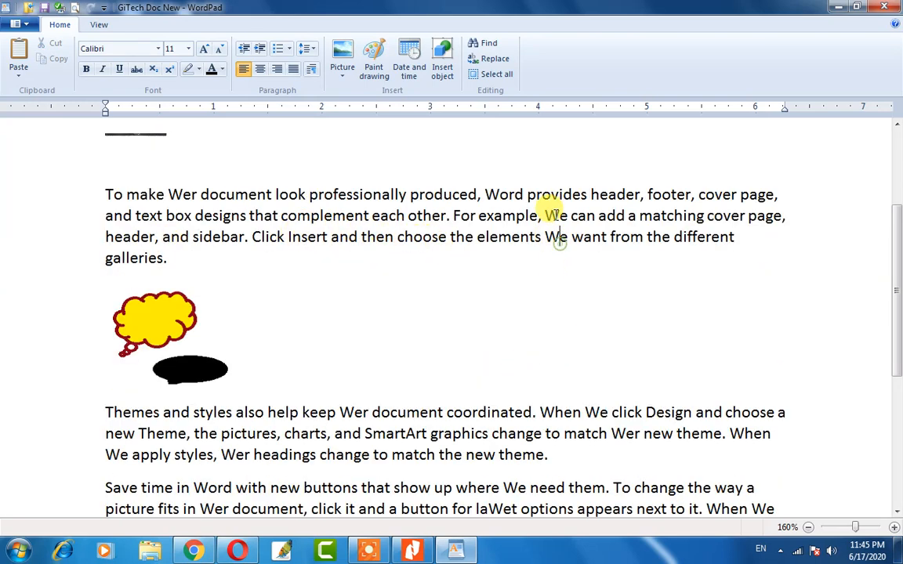
scroll(509, 220, "up", 3)
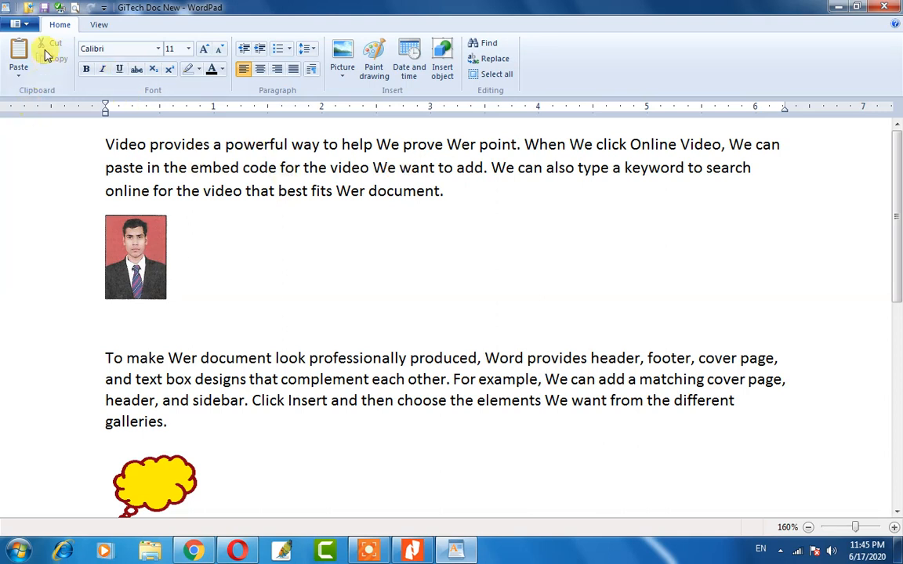
On the View tab, zoom in and out repeatedly, ending at 70% after 90%.
left_click(98, 26)
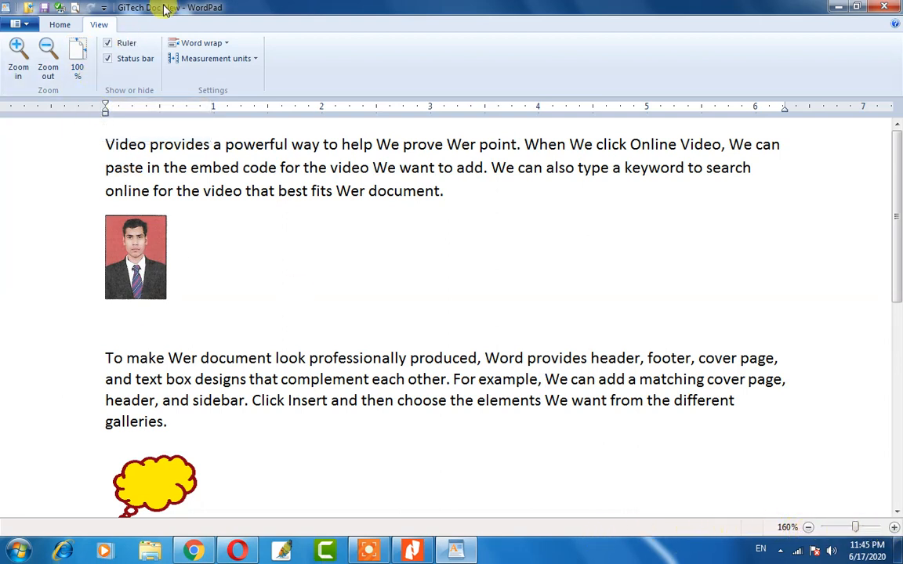
left_click(18, 50)
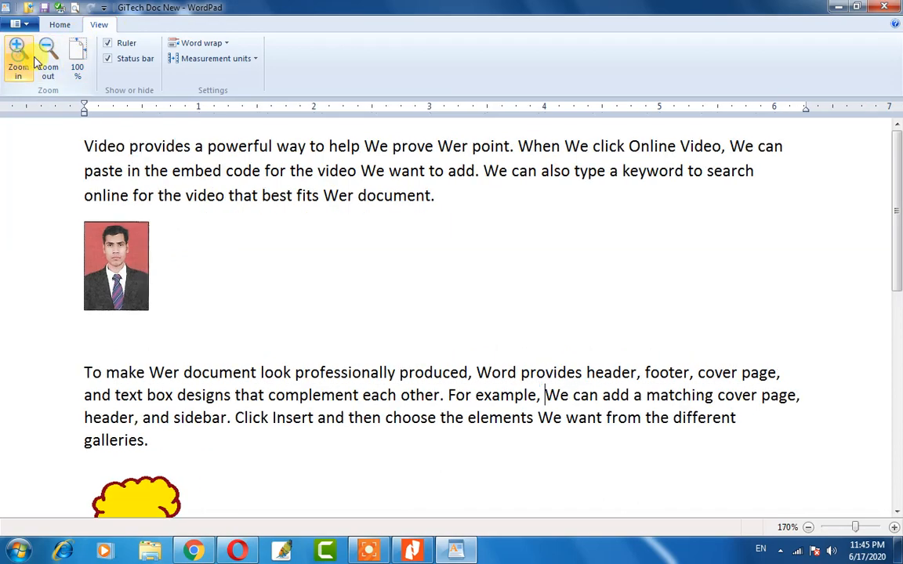
left_click(46, 63)
left_click(18, 56)
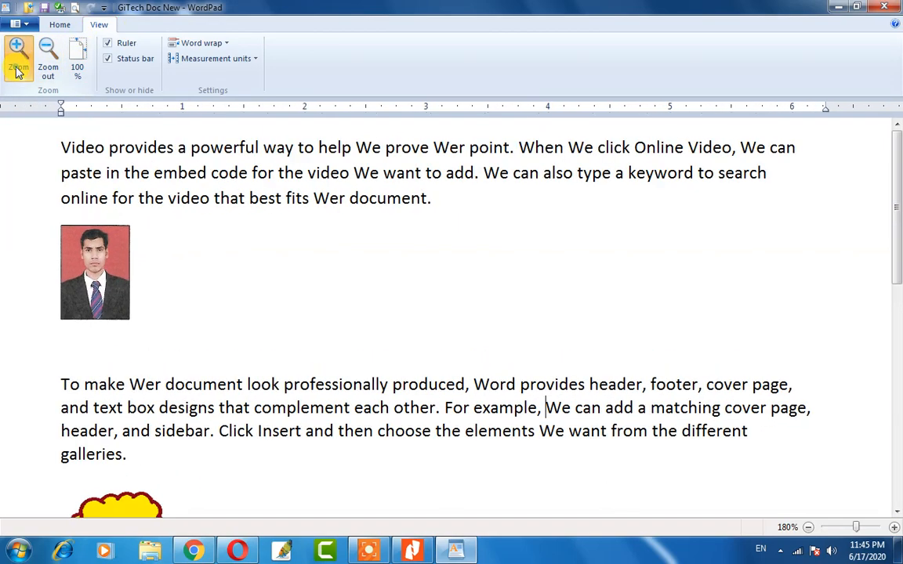
left_click(17, 57)
left_click(44, 66)
left_click(44, 66)
left_click(44, 66)
left_click(44, 66)
left_click(44, 66)
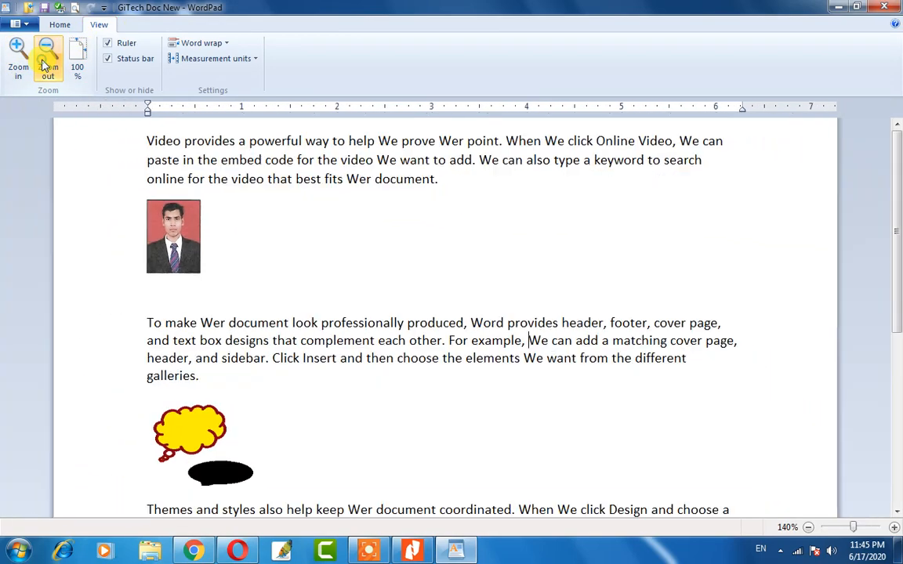
left_click(44, 66)
left_click(44, 65)
left_click(44, 65)
left_click(44, 66)
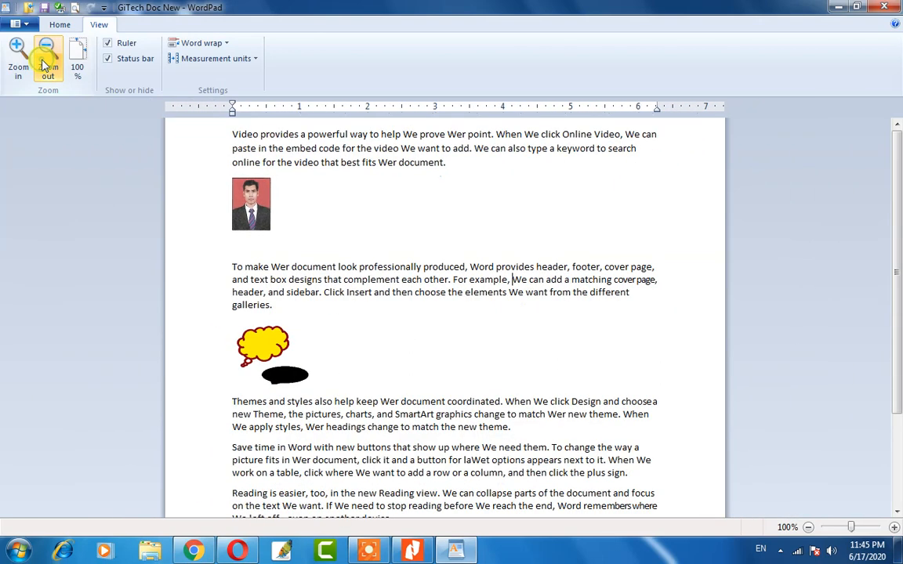
left_click(43, 63)
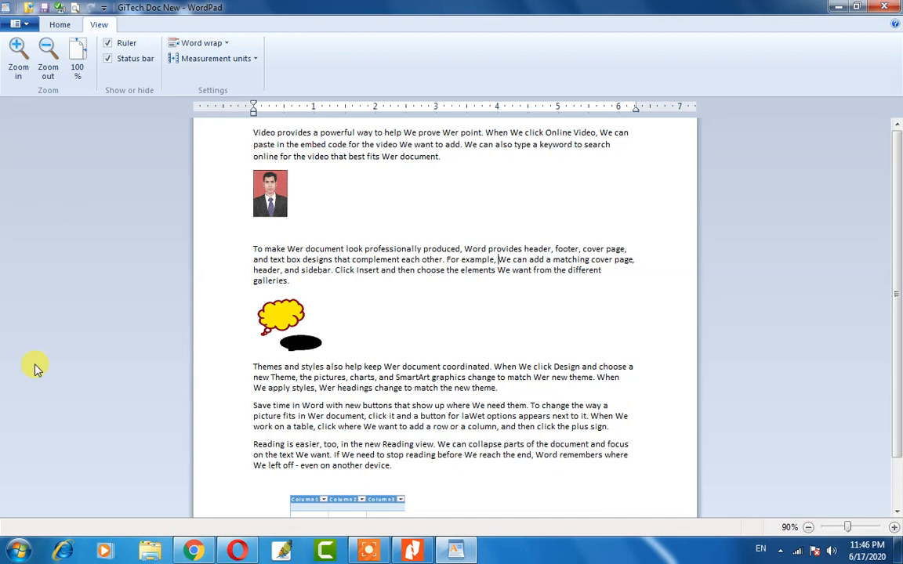
left_click(45, 60)
left_click(45, 61)
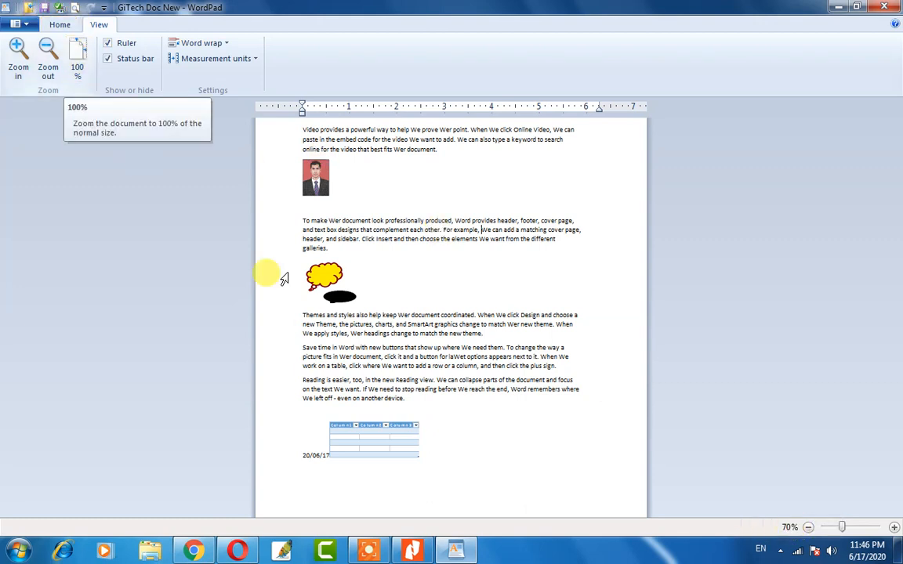
Reset the zoom to 100%, then zoom in to the 500% maximum.
left_click(78, 59)
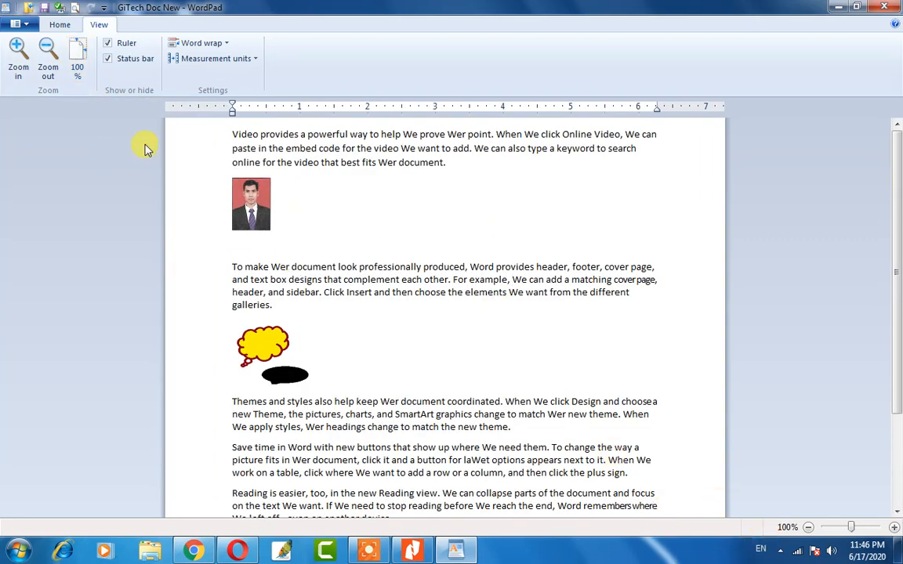
left_click(23, 56)
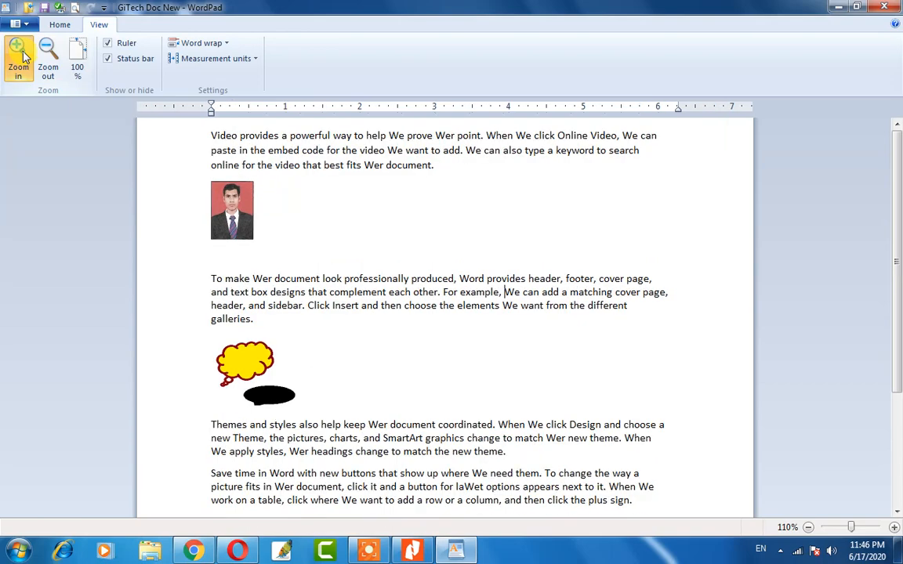
left_click(23, 57)
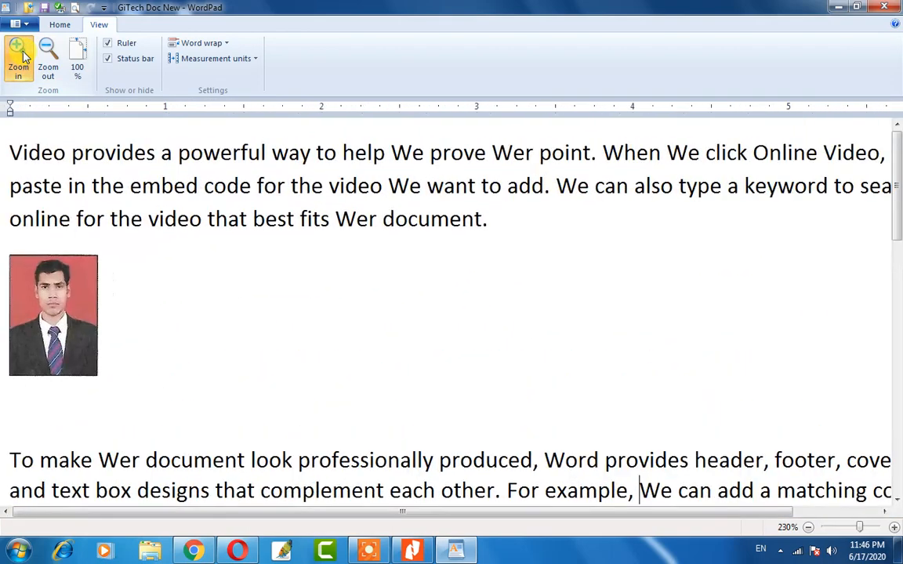
left_click(24, 57)
left_click(24, 56)
left_click(24, 57)
left_click(24, 56)
left_click(23, 56)
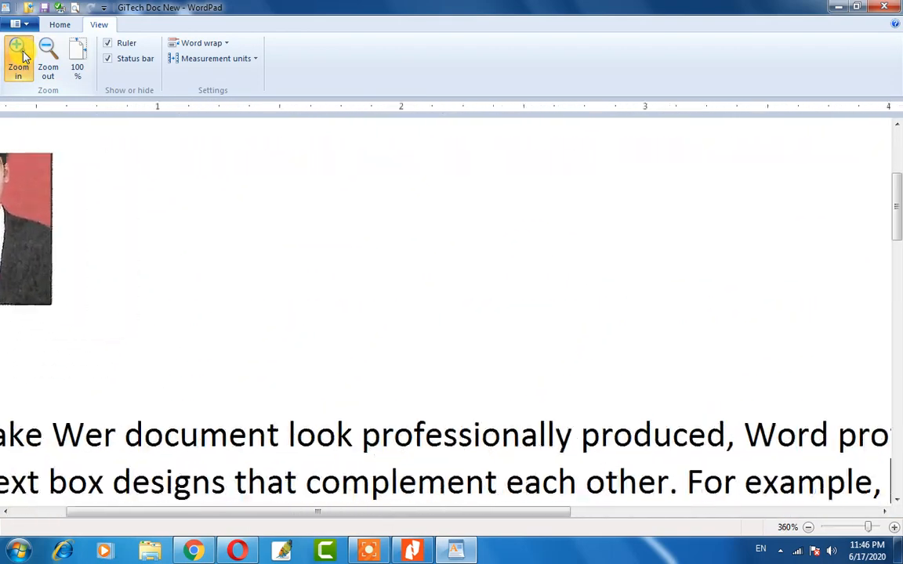
left_click(24, 56)
left_click(24, 56)
left_click(24, 56)
left_click(23, 57)
left_click(24, 56)
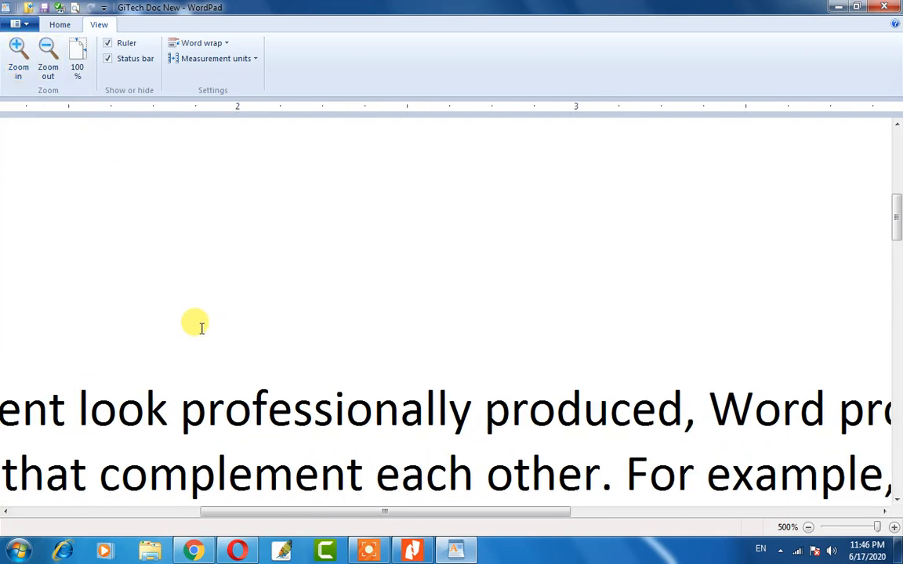
Zoom out to the 10% minimum, then enlarge the page one step.
left_click(52, 62)
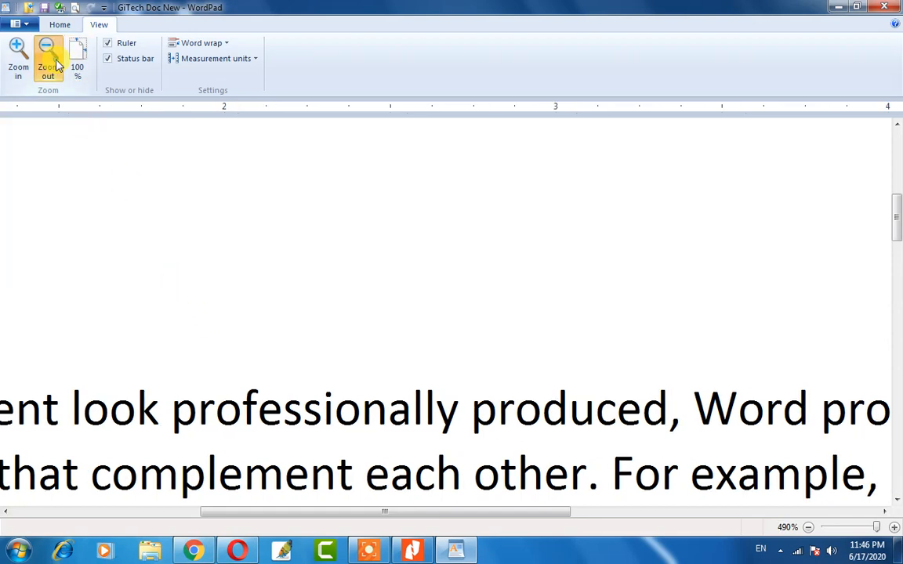
left_click(52, 61)
left_click(52, 61)
left_click(53, 63)
left_click(53, 63)
left_click(53, 63)
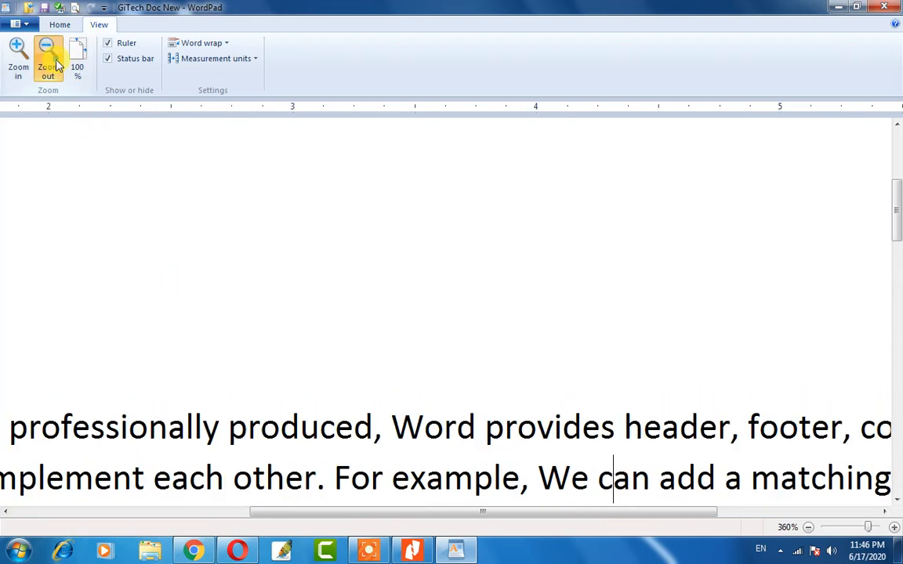
left_click(54, 62)
left_click(54, 63)
left_click(55, 63)
left_click(55, 62)
left_click(55, 63)
left_click(55, 63)
left_click(55, 63)
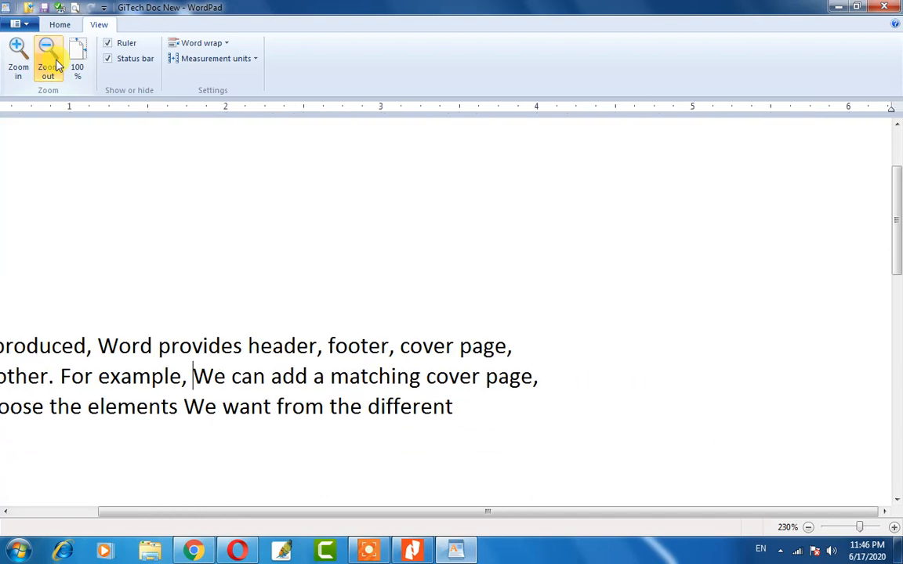
left_click(55, 63)
left_click(54, 63)
left_click(55, 63)
left_click(54, 63)
left_click(55, 62)
left_click(55, 63)
left_click(54, 63)
left_click(55, 62)
left_click(55, 63)
left_click(55, 62)
left_click(55, 63)
left_click(55, 63)
left_click(55, 63)
left_click(55, 63)
left_click(55, 63)
left_click(55, 63)
left_click(54, 63)
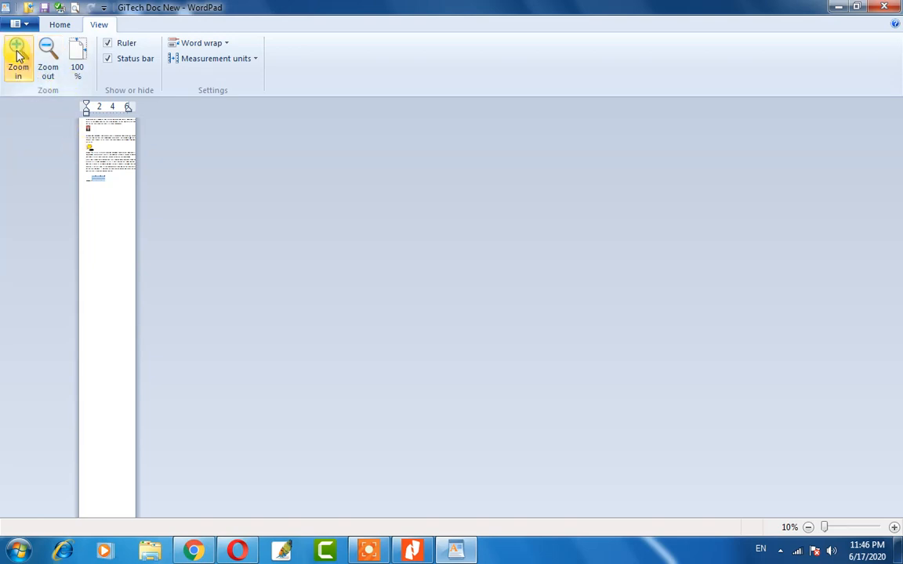
left_click(19, 55)
left_click(19, 55)
Restore the zoom to 100% and scroll through the document to check it.
left_click(76, 58)
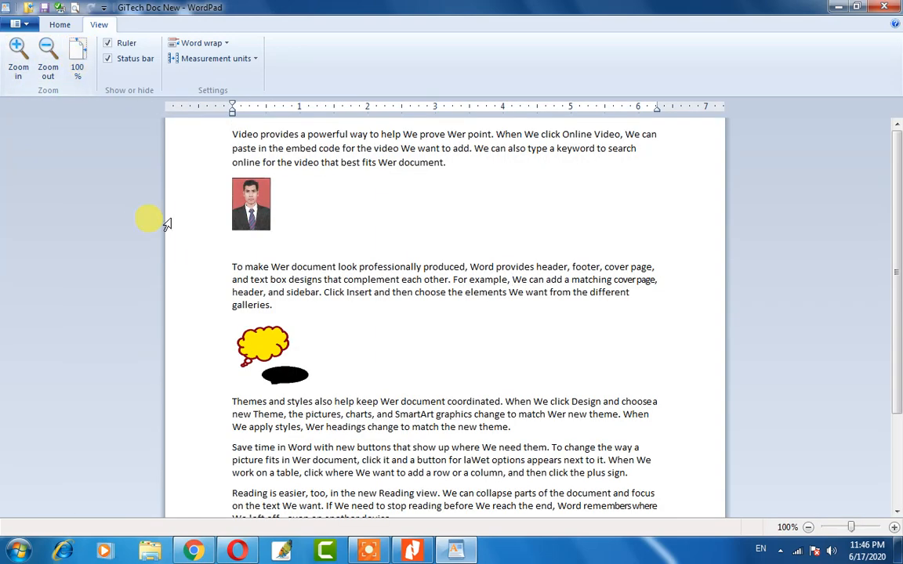
scroll(332, 288, "down", 3)
scroll(338, 296, "up", 3)
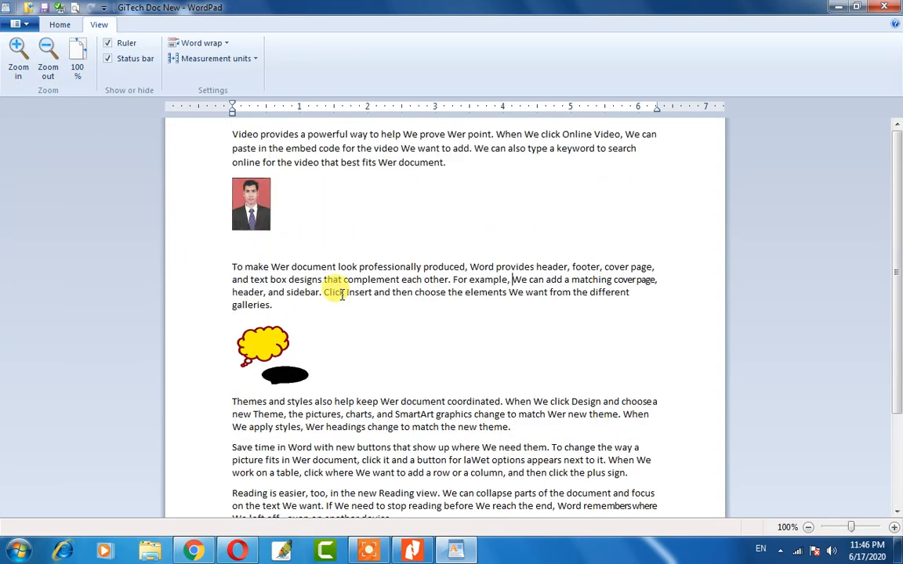
scroll(342, 295, "down", 3)
scroll(343, 310, "up", 3)
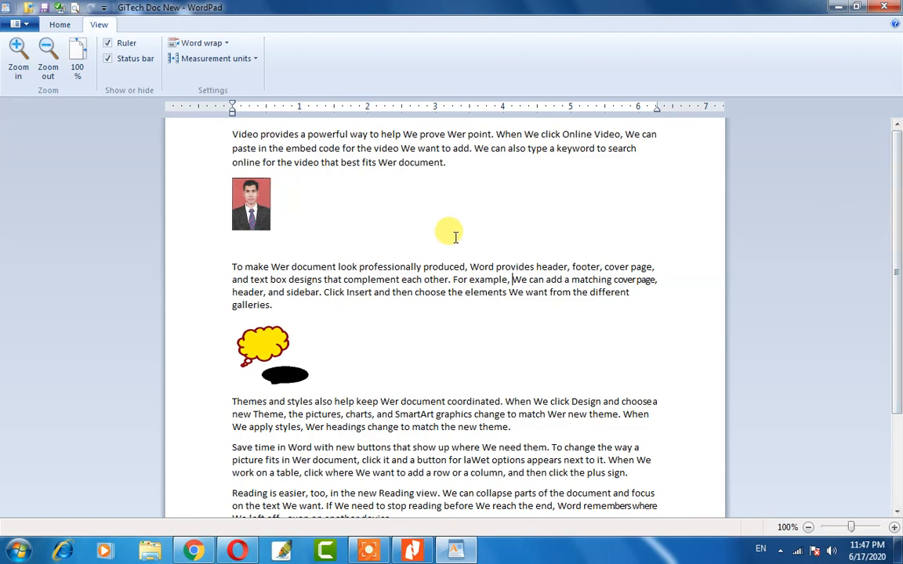
scroll(413, 313, "down", 3)
scroll(403, 331, "up", 3)
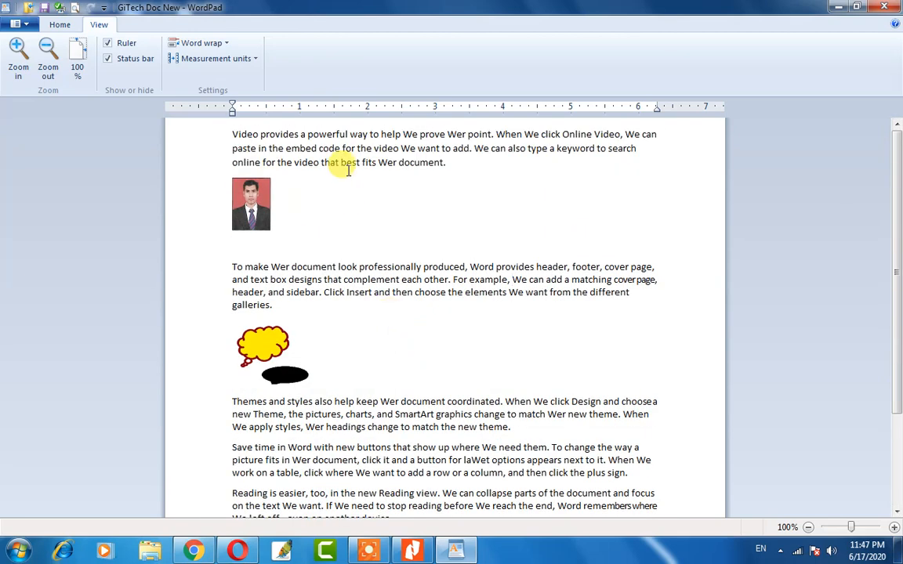